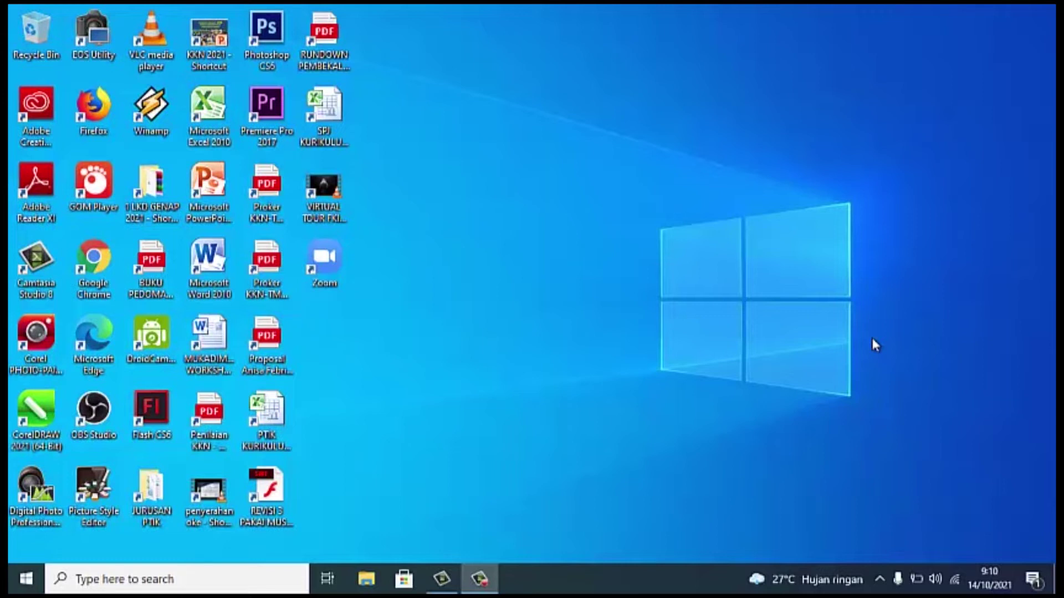
Open CorelDRAW 2021 and create a new A4 document named "mettal gear"
click(594, 181)
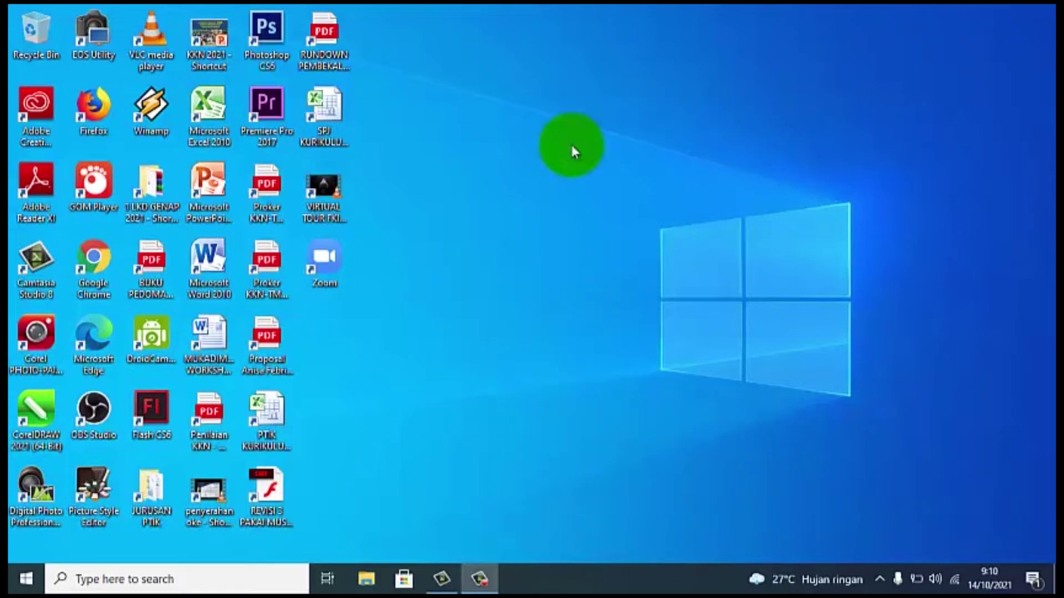
double_click(38, 410)
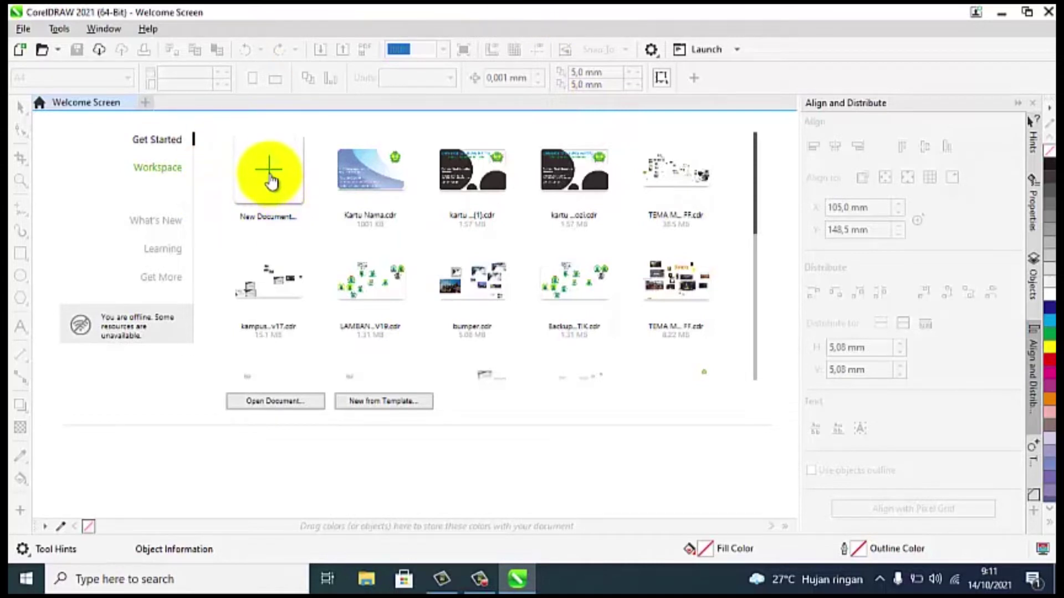
click(270, 181)
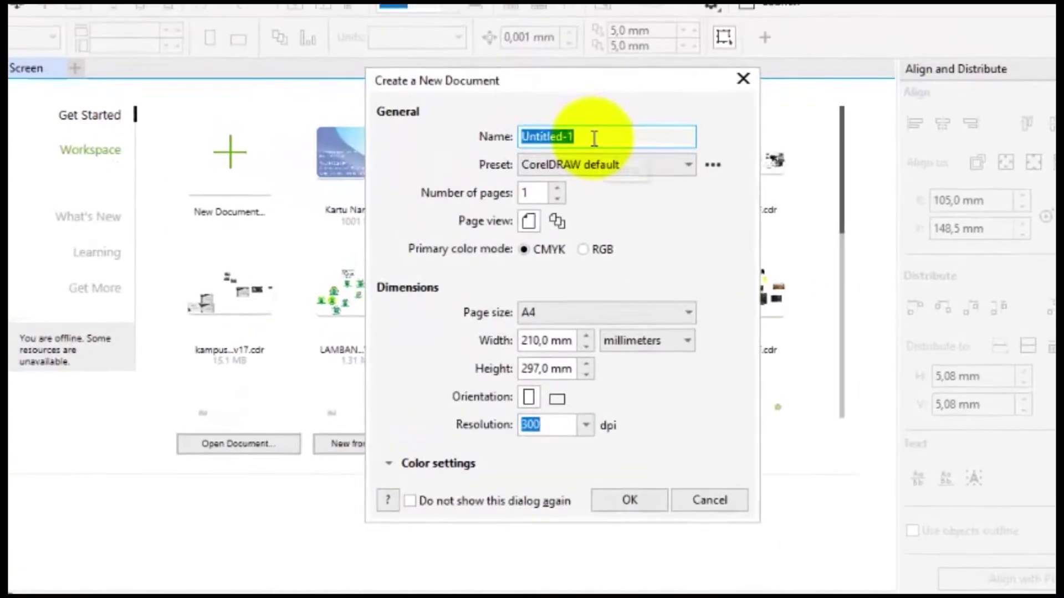
drag(593, 137, 481, 134)
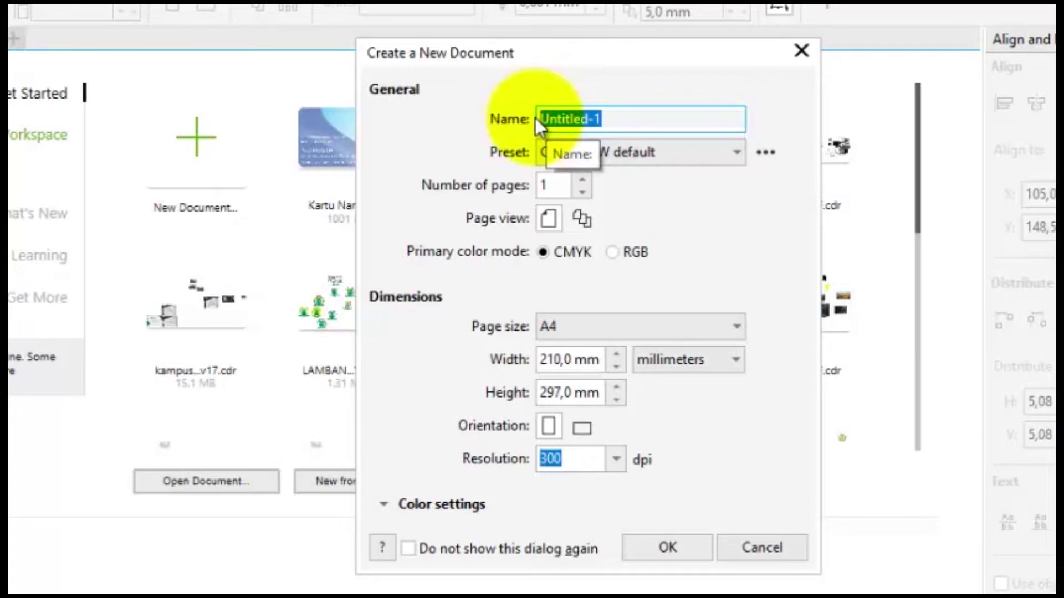
text(mett)
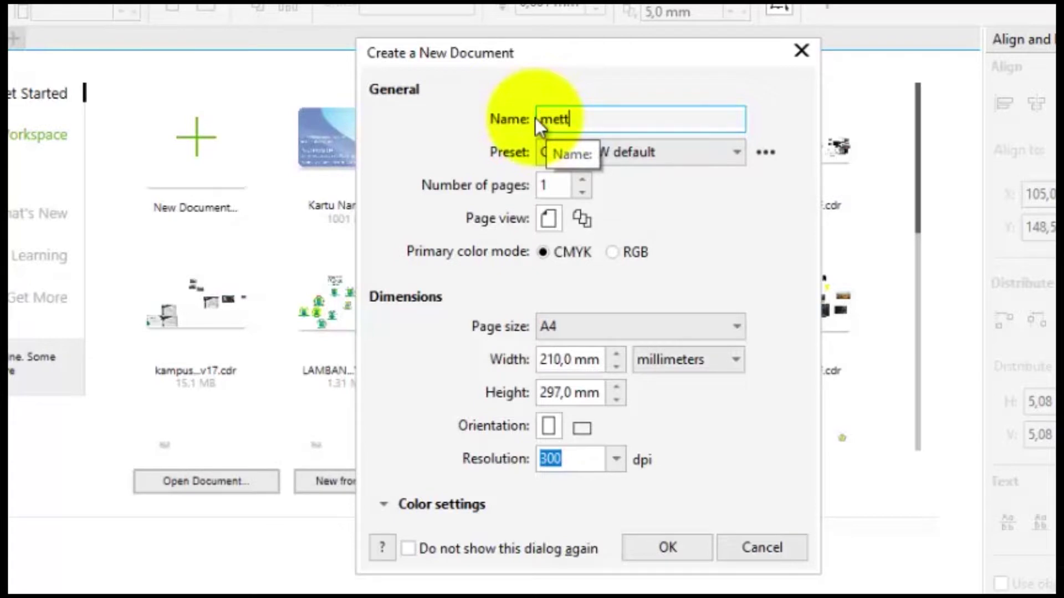
text(al gear)
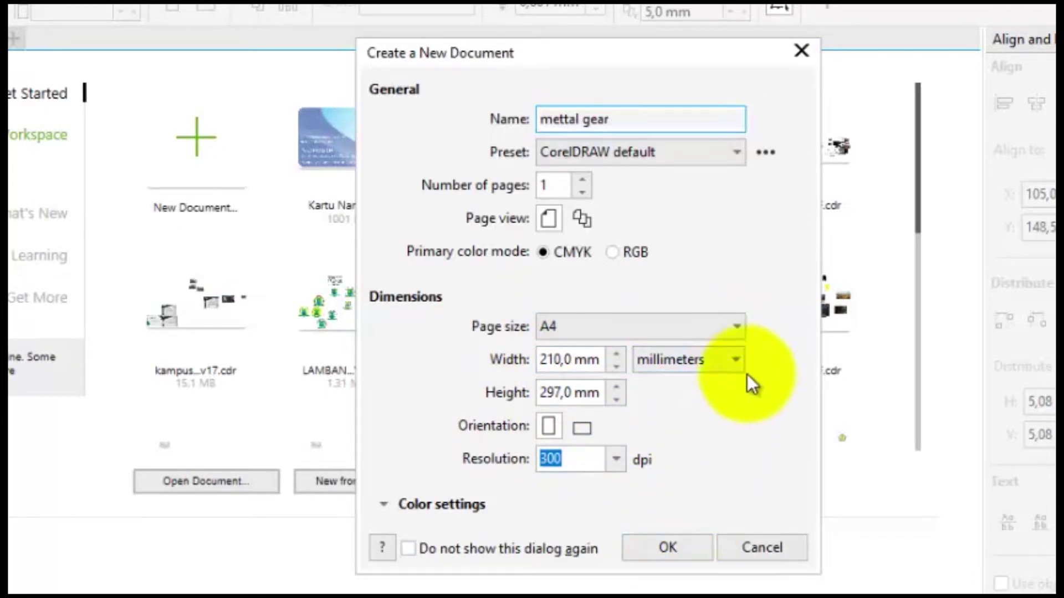
click(673, 548)
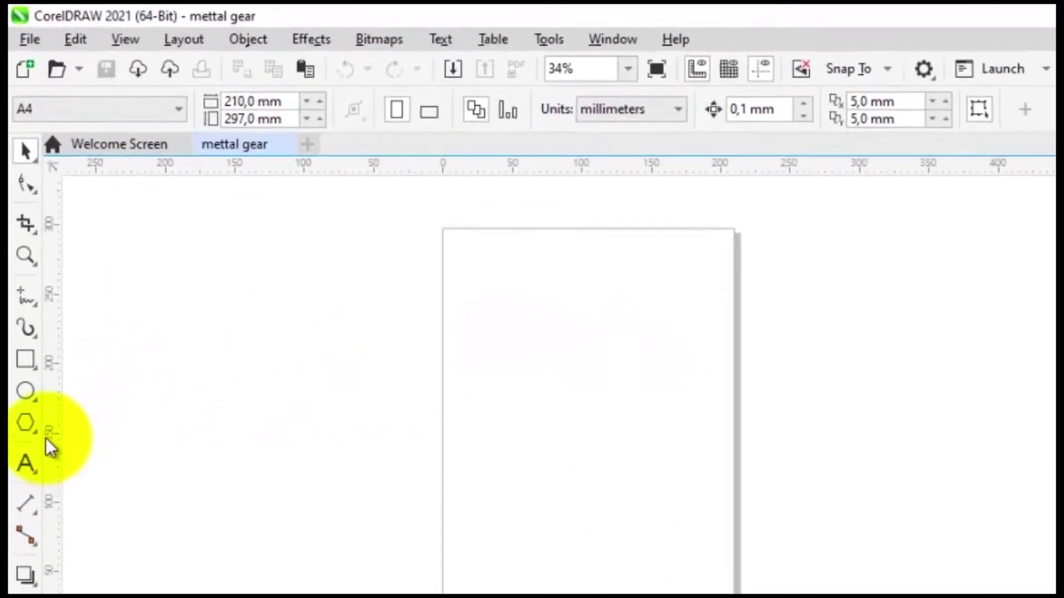
Draw a 16-point star about 176 mm wide and move it to about the middle of the page
click(41, 488)
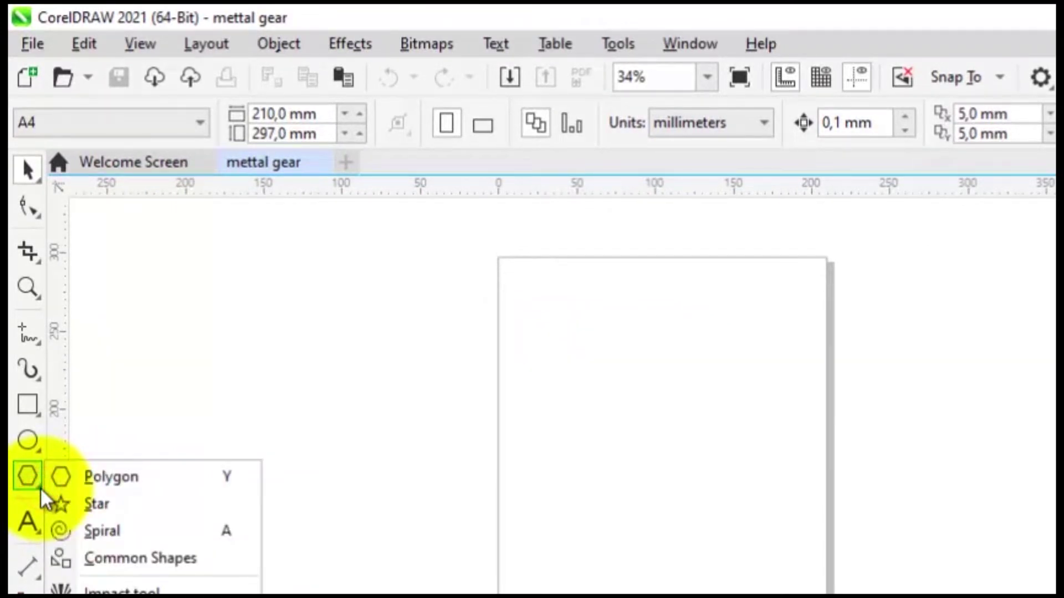
click(97, 379)
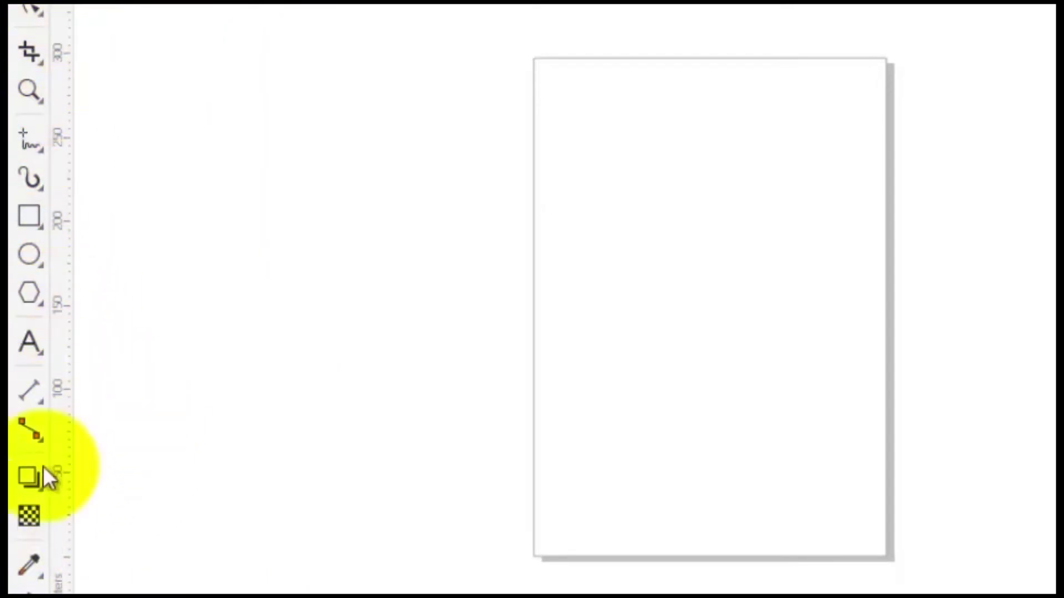
click(46, 308)
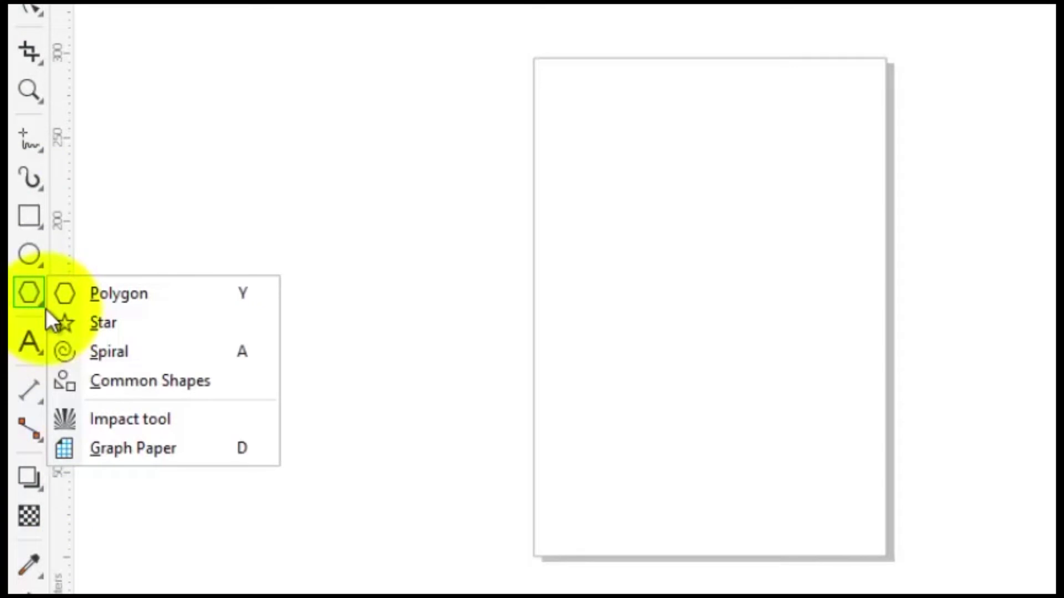
click(144, 327)
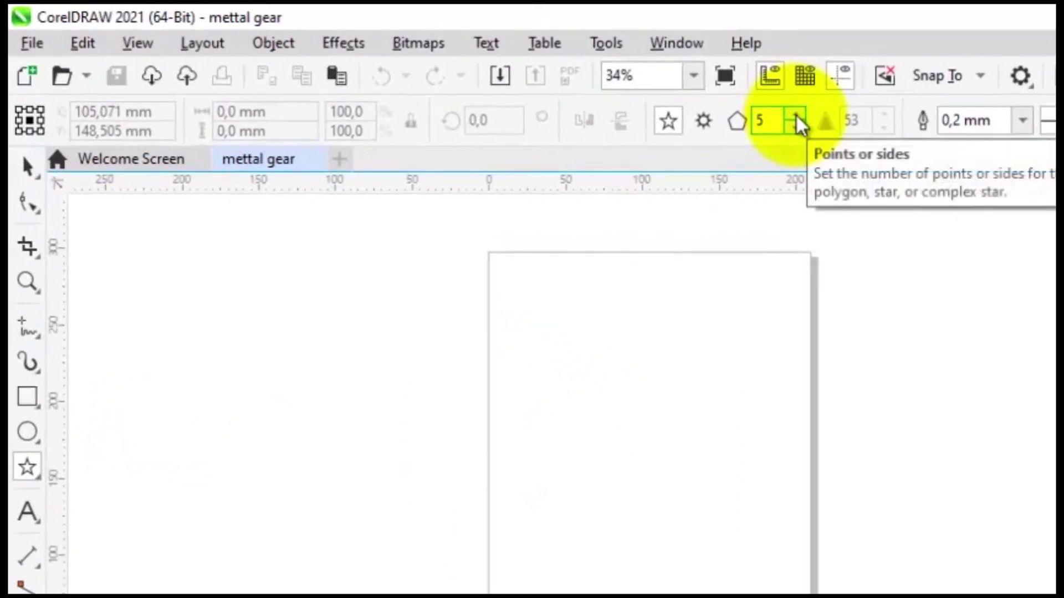
click(509, 74)
click(509, 74)
click(796, 115)
click(796, 115)
click(795, 116)
click(796, 115)
click(796, 115)
click(795, 115)
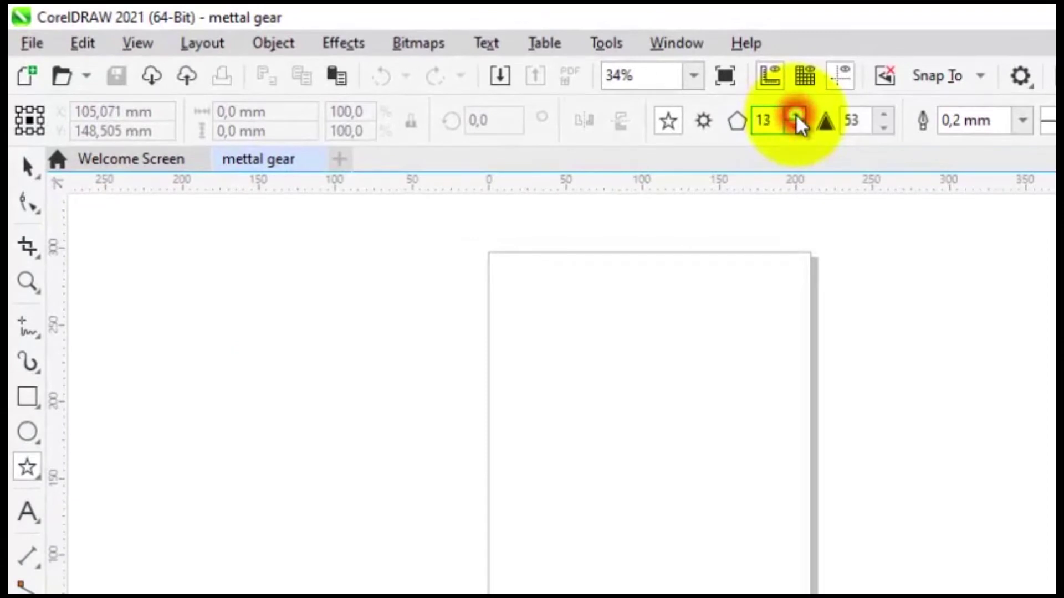
click(795, 115)
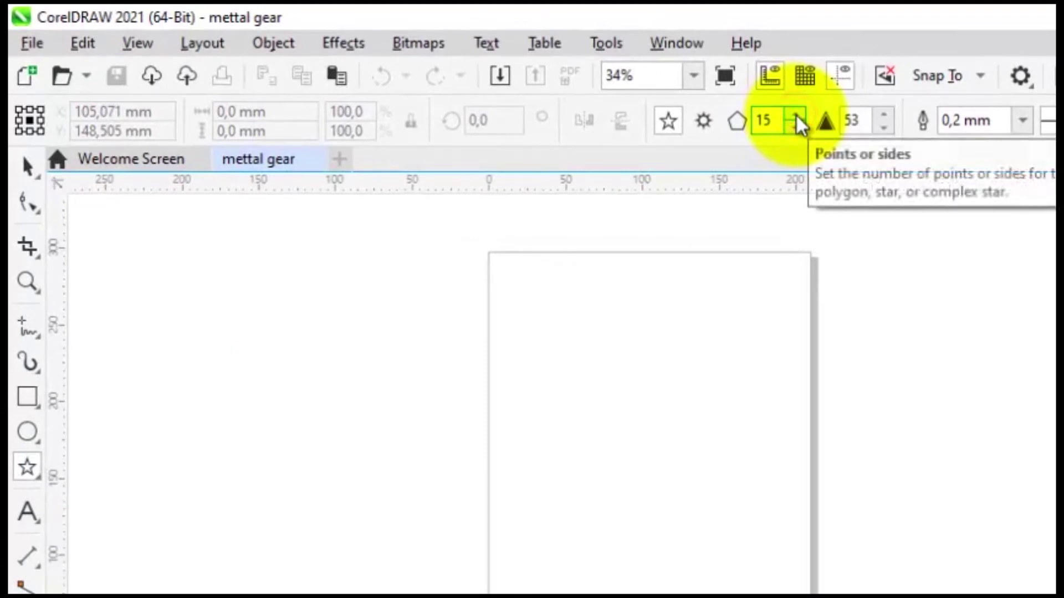
click(796, 115)
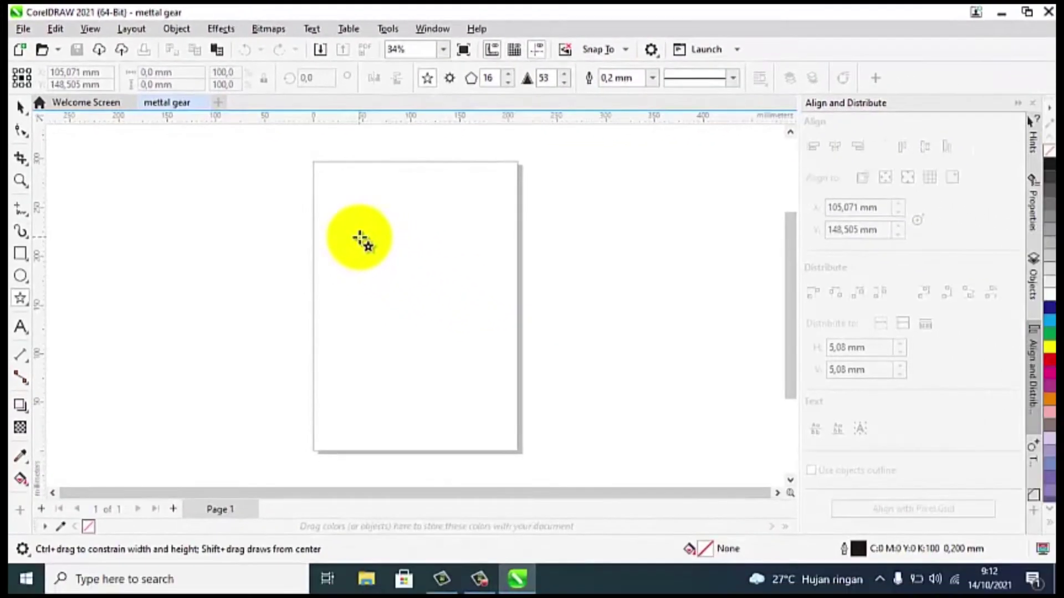
drag(540, 357, 589, 417)
drag(394, 280, 477, 410)
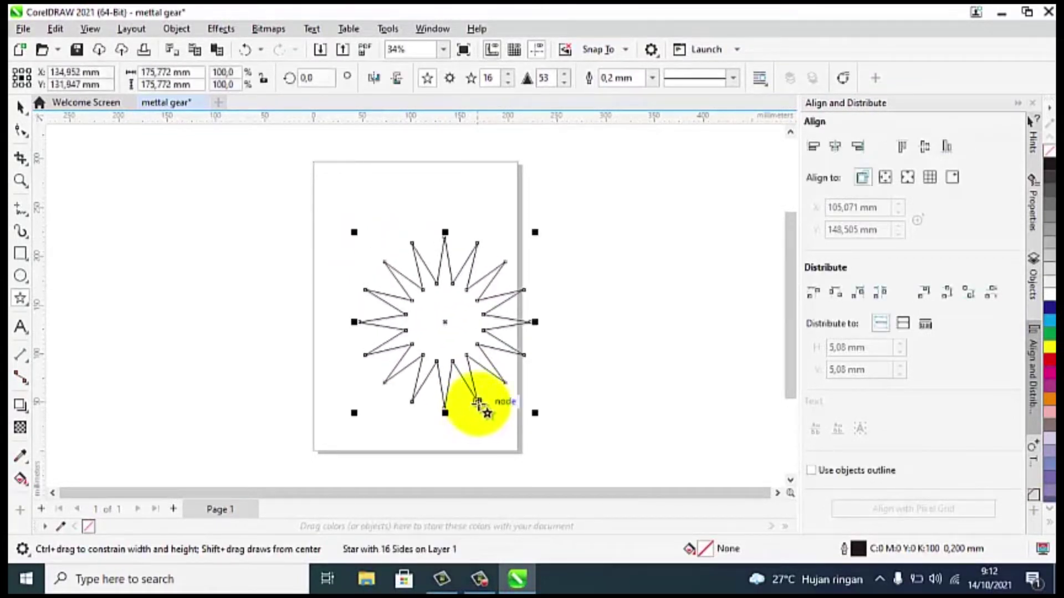
drag(437, 316, 432, 302)
scroll(448, 308, up, 2)
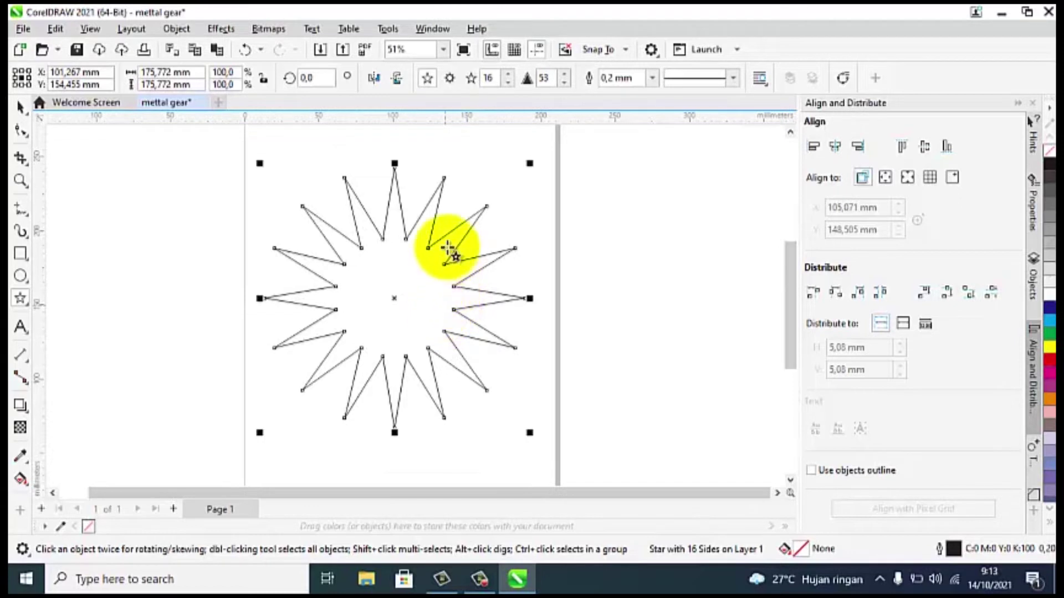
Increase the star's number of points to 20 and deselect it
click(509, 74)
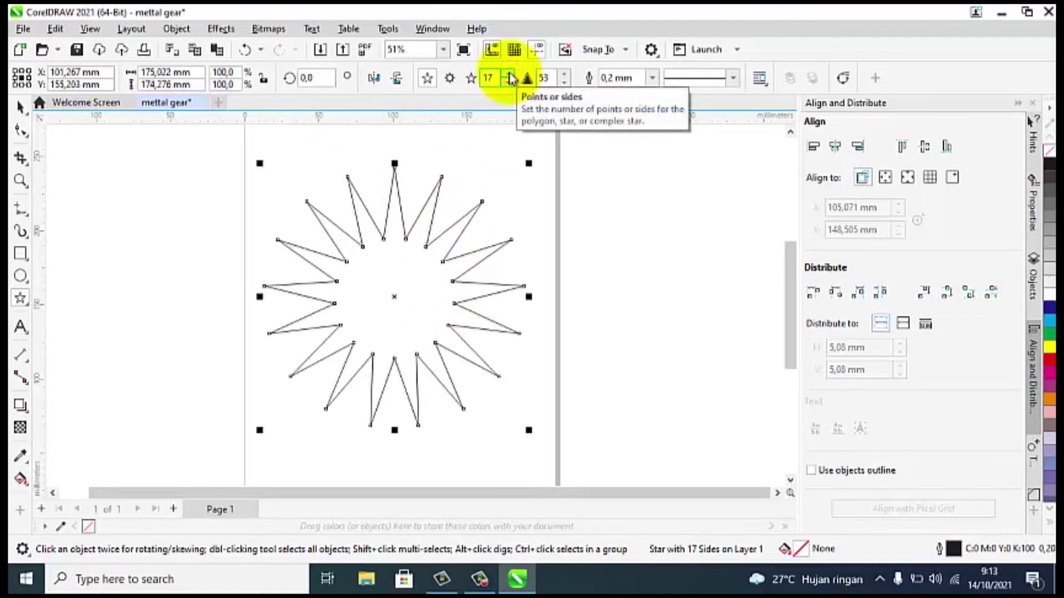
click(508, 74)
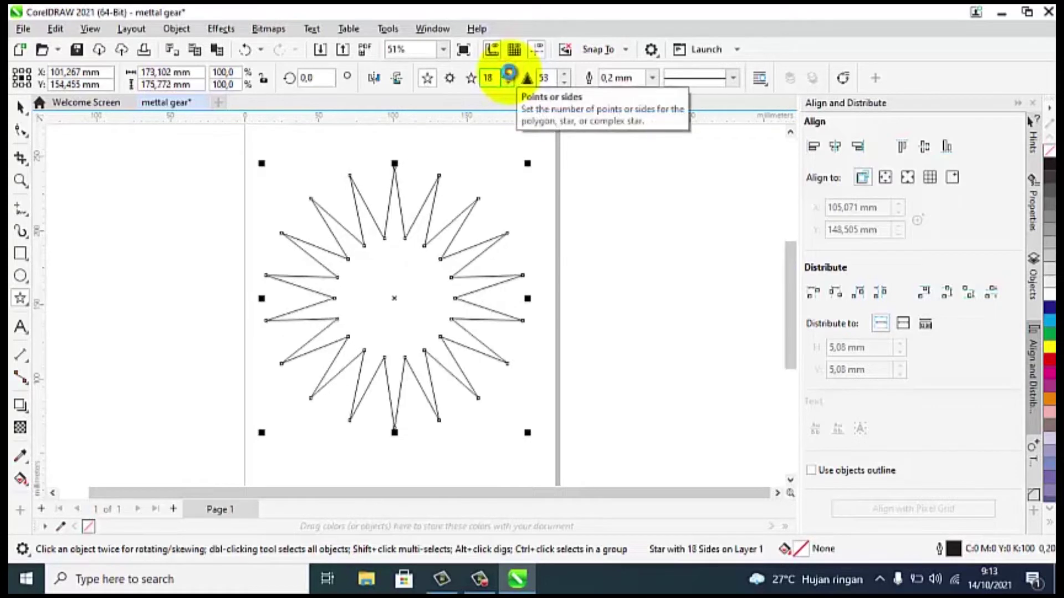
click(508, 74)
click(508, 75)
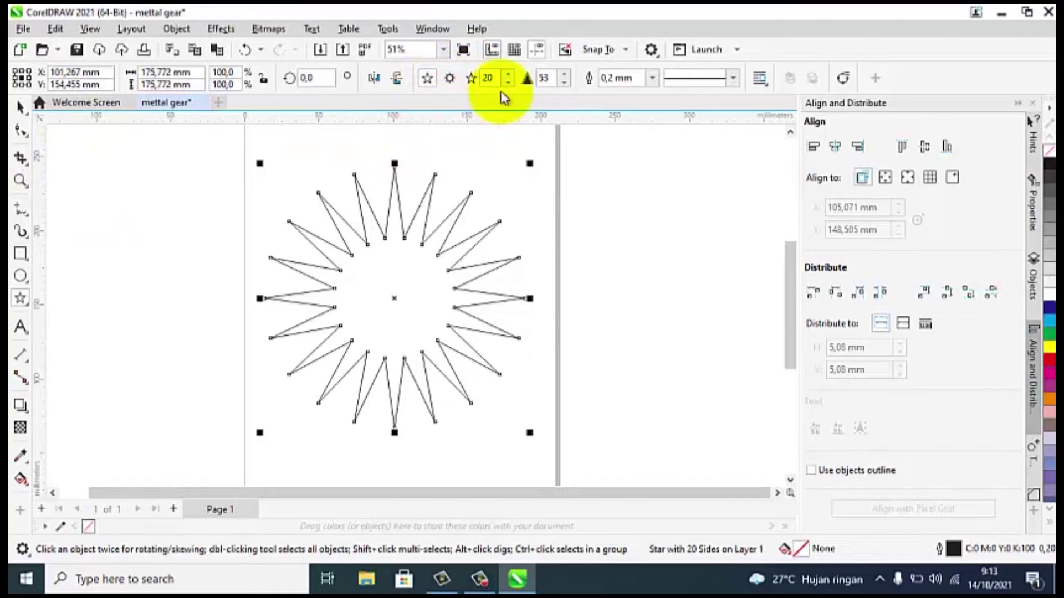
click(22, 108)
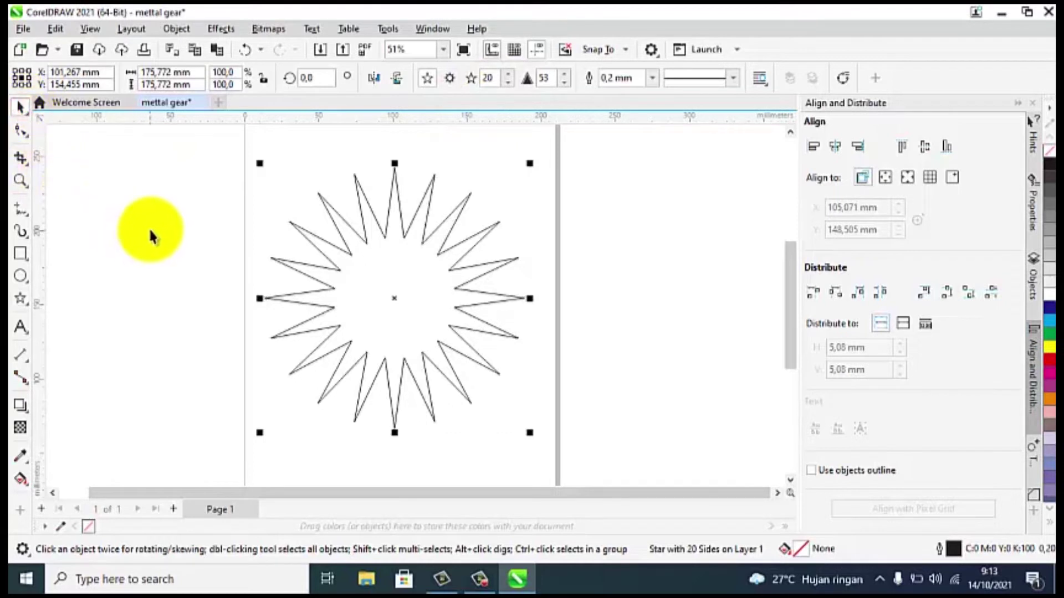
click(147, 225)
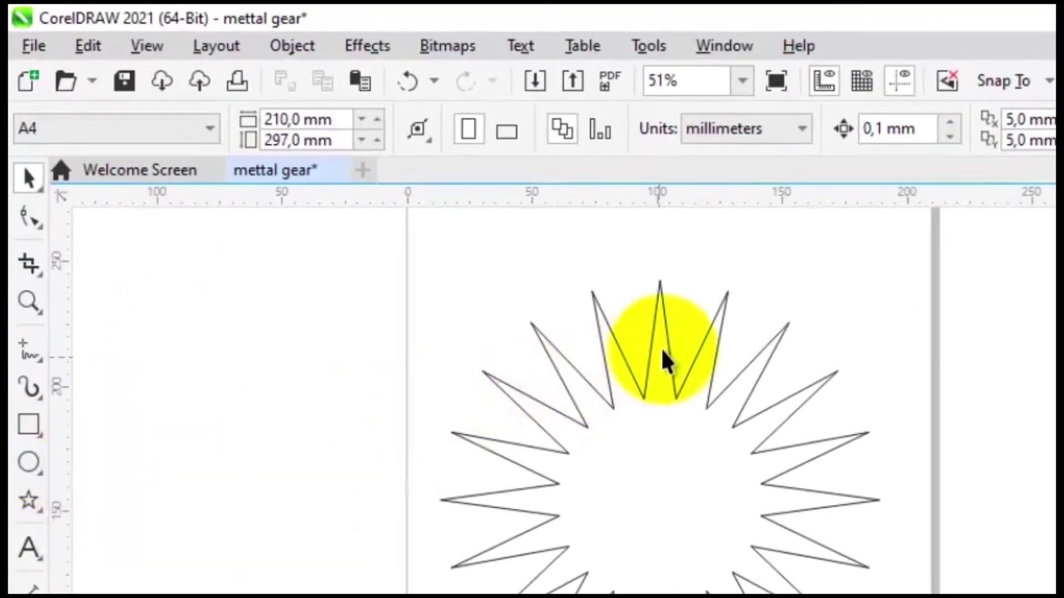
Fill the star with yellow (C:0 M:0 Y:100 K:0) and deselect it
click(672, 337)
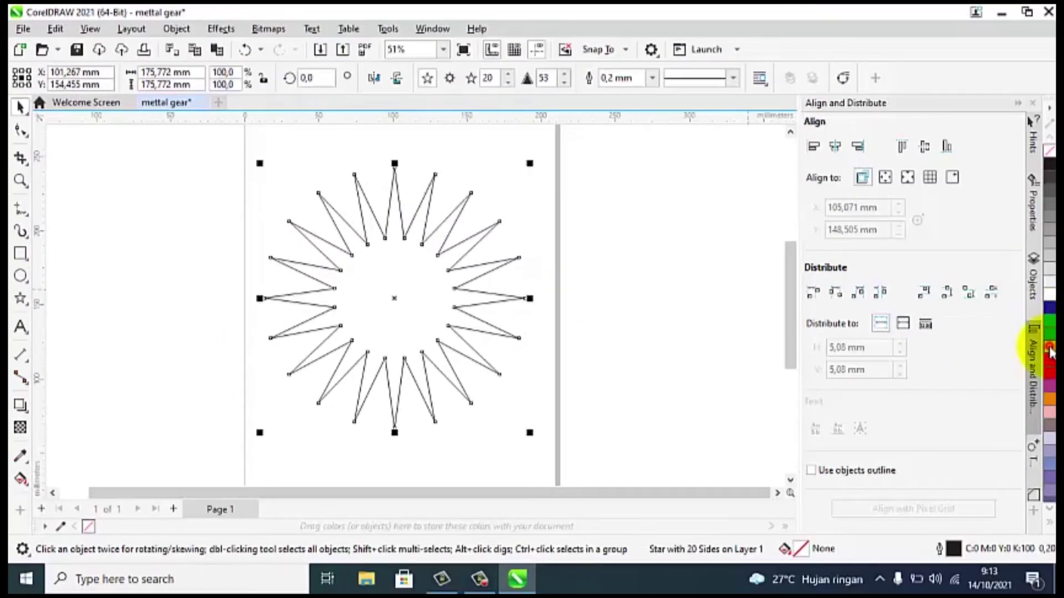
click(1050, 348)
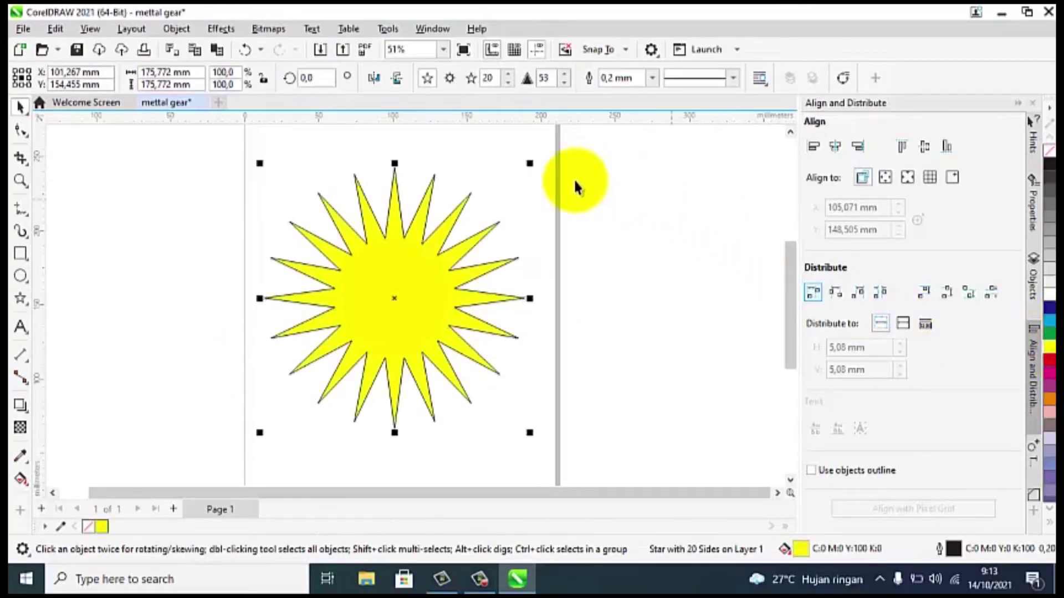
click(603, 197)
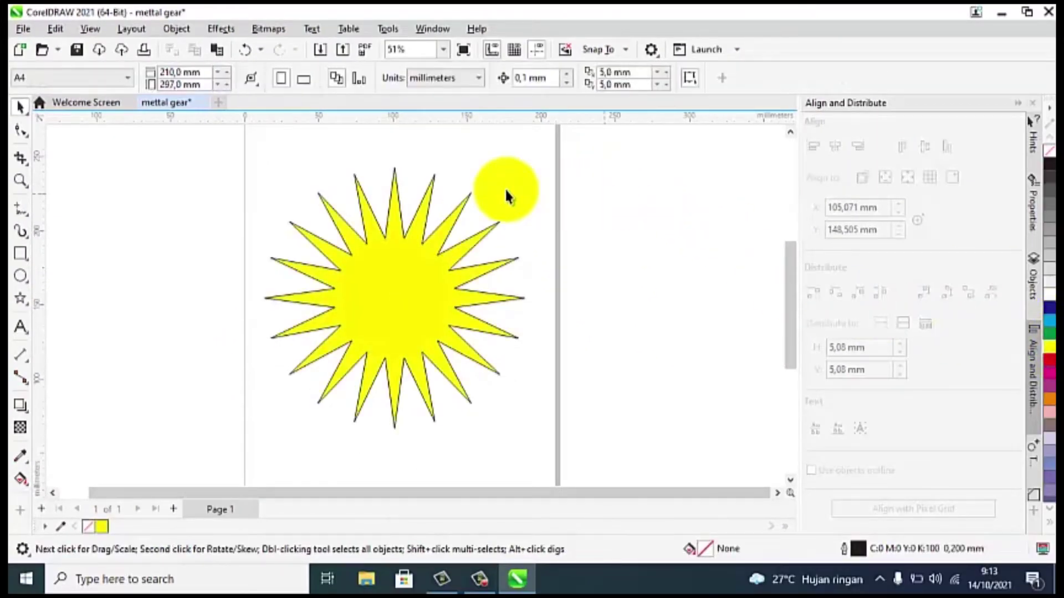
Draw a circle about 122 mm in diameter beside the star and move it onto the star's centre
click(20, 276)
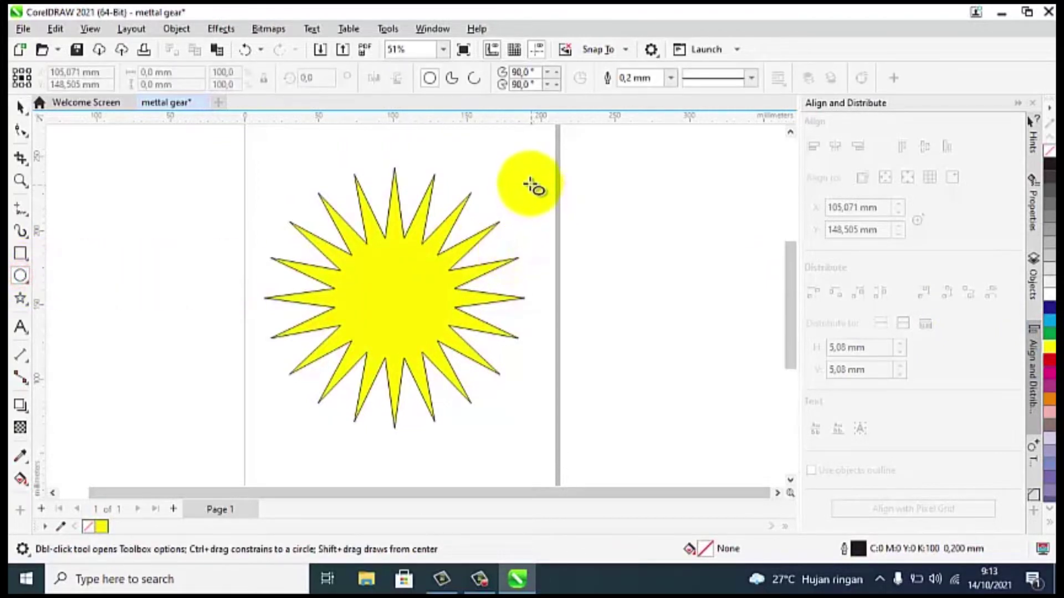
drag(515, 170, 645, 350)
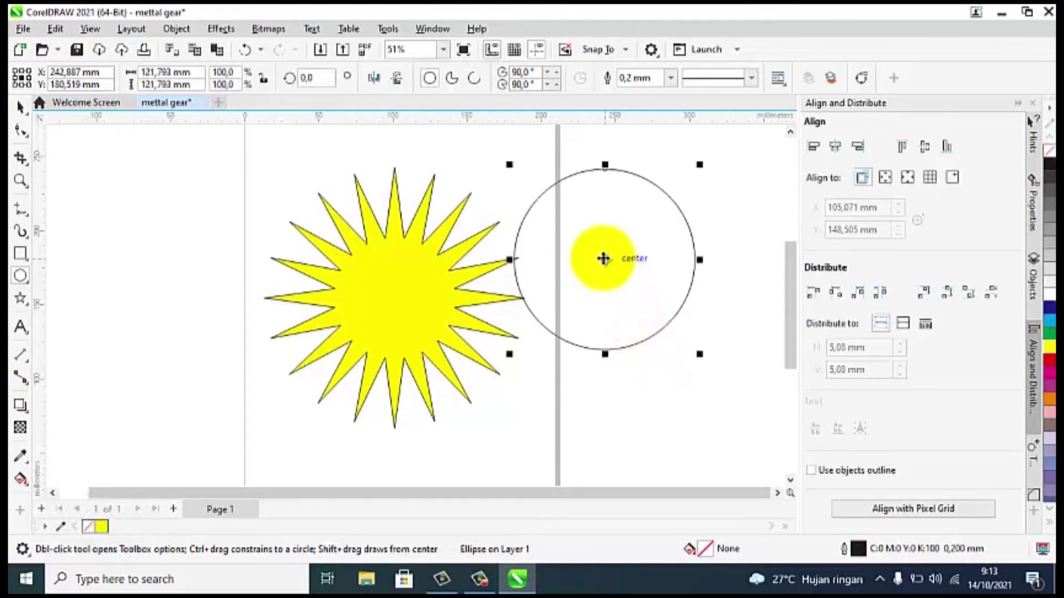
key(space)
click(603, 259)
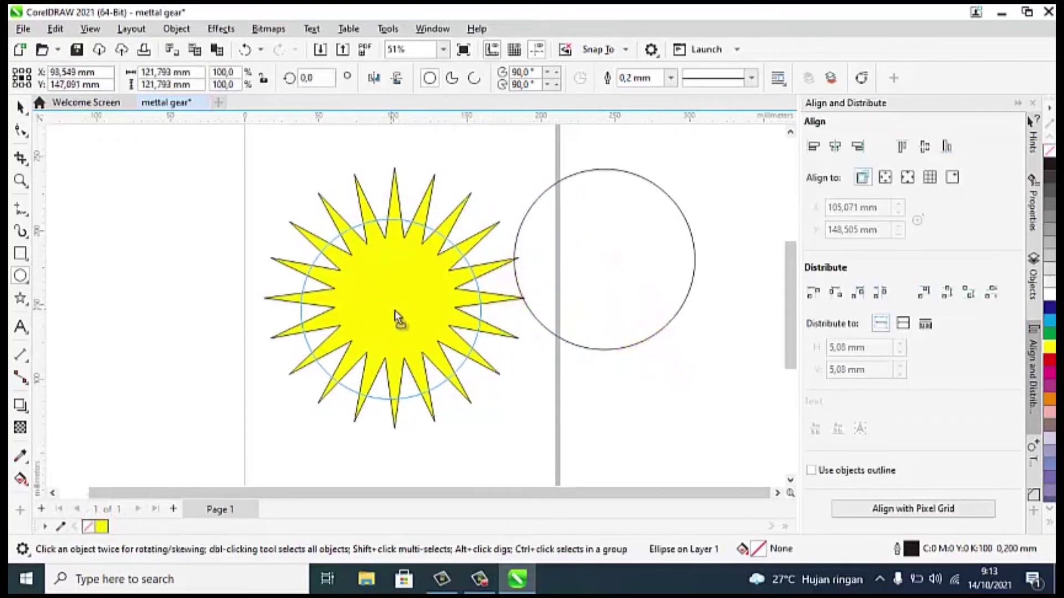
drag(401, 316, 404, 310)
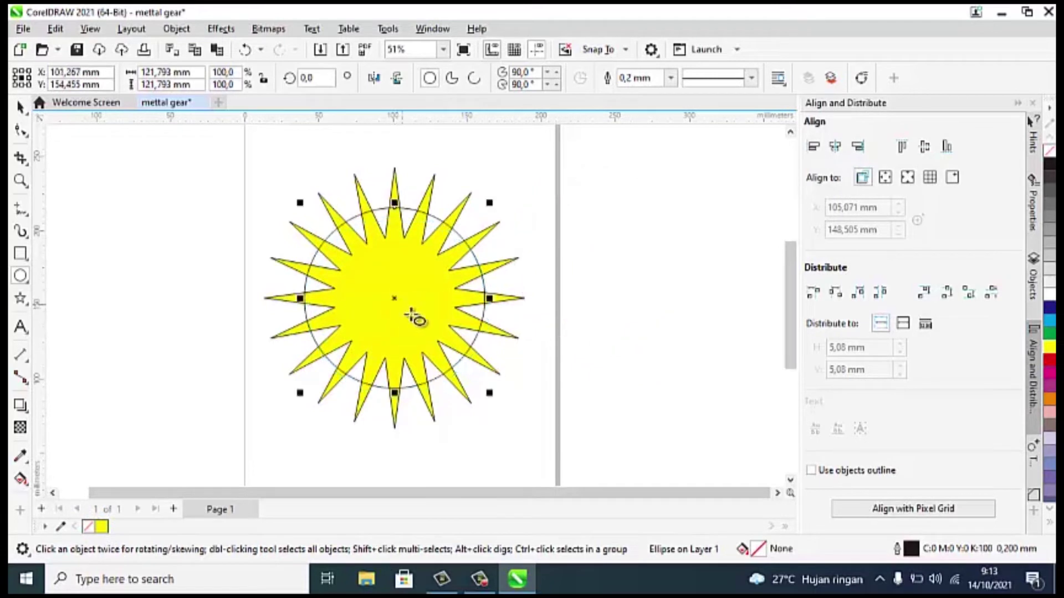
Shrink the circle to about 110 mm in diameter and deselect it
drag(490, 394, 471, 377)
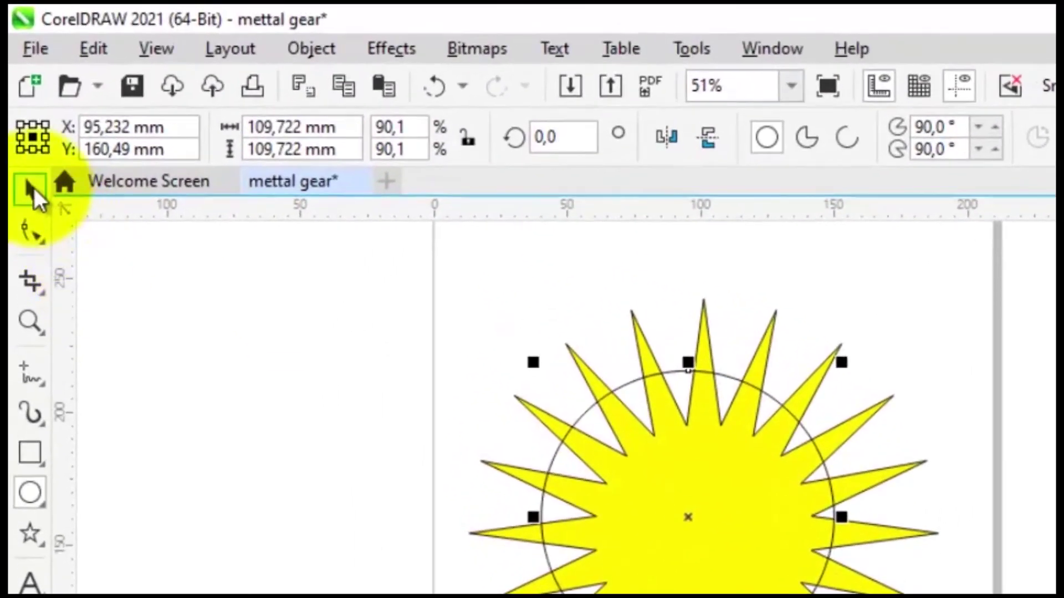
click(20, 107)
click(1041, 390)
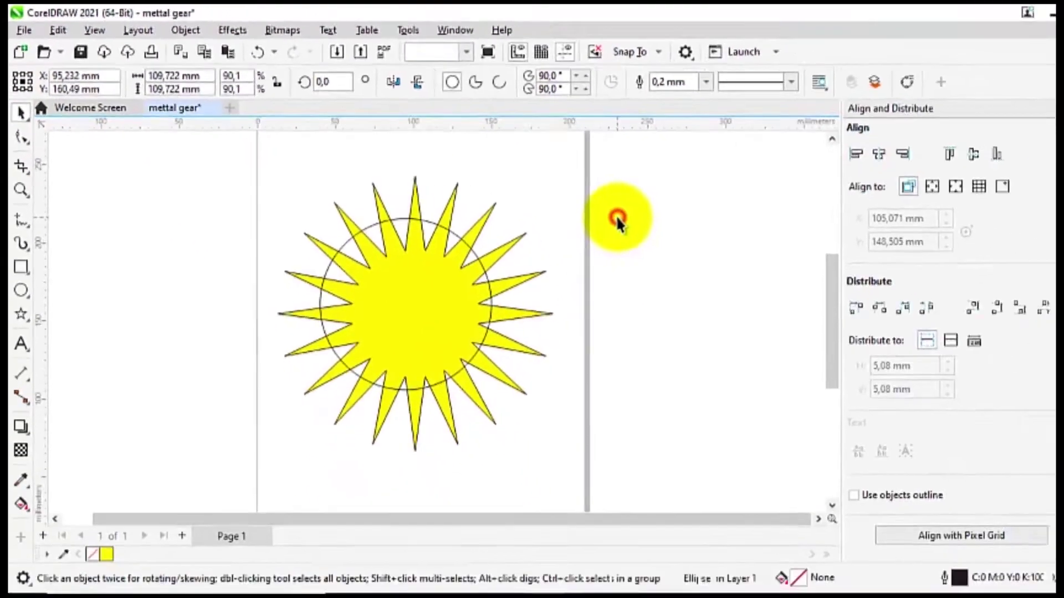
Align the centres of the circle and the star vertically and horizontally, and clear the selection
drag(125, 141, 619, 465)
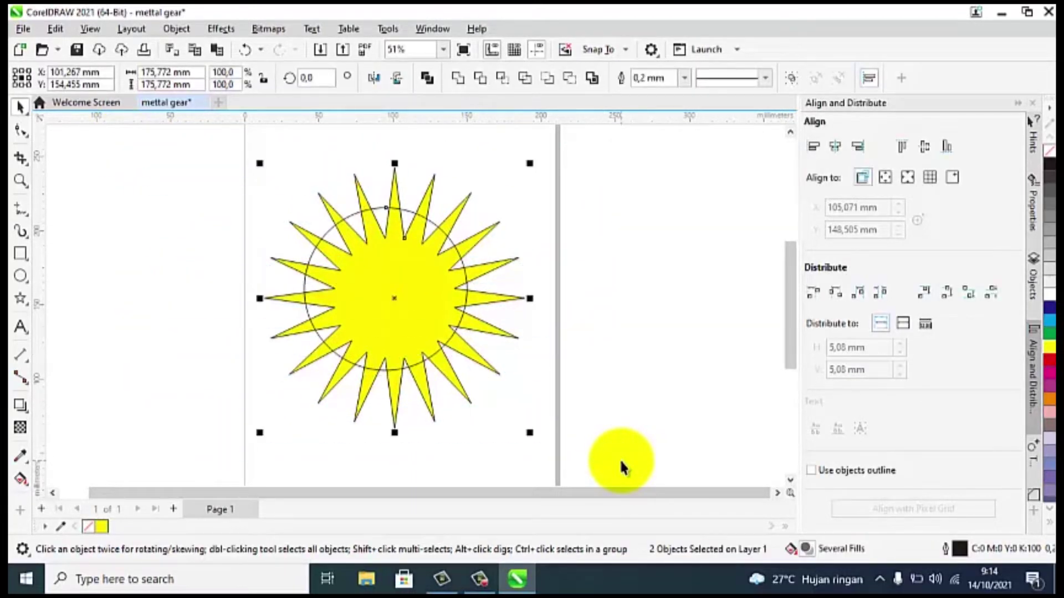
key(e)
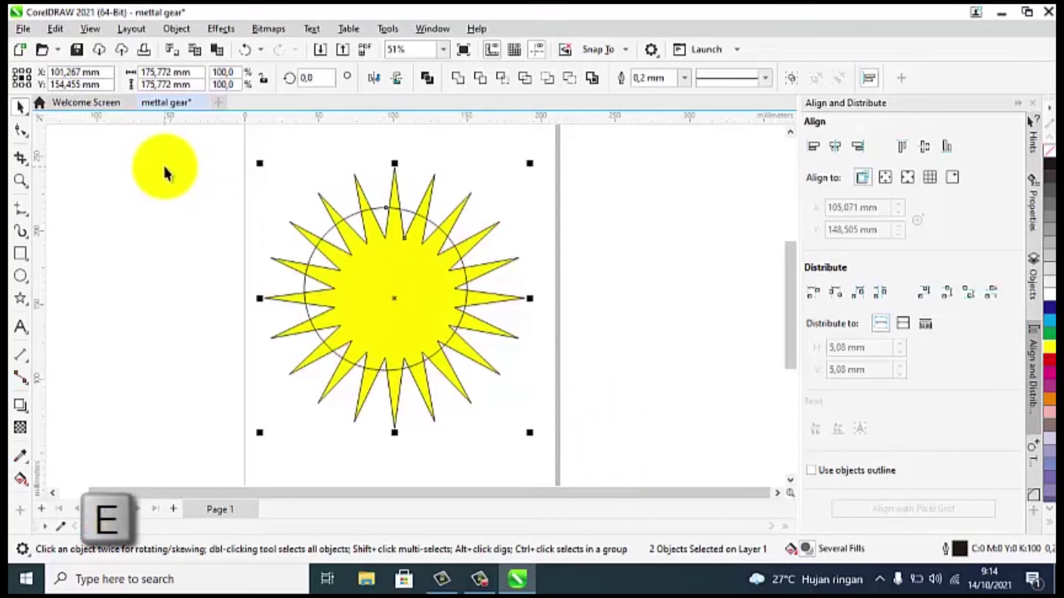
key(e)
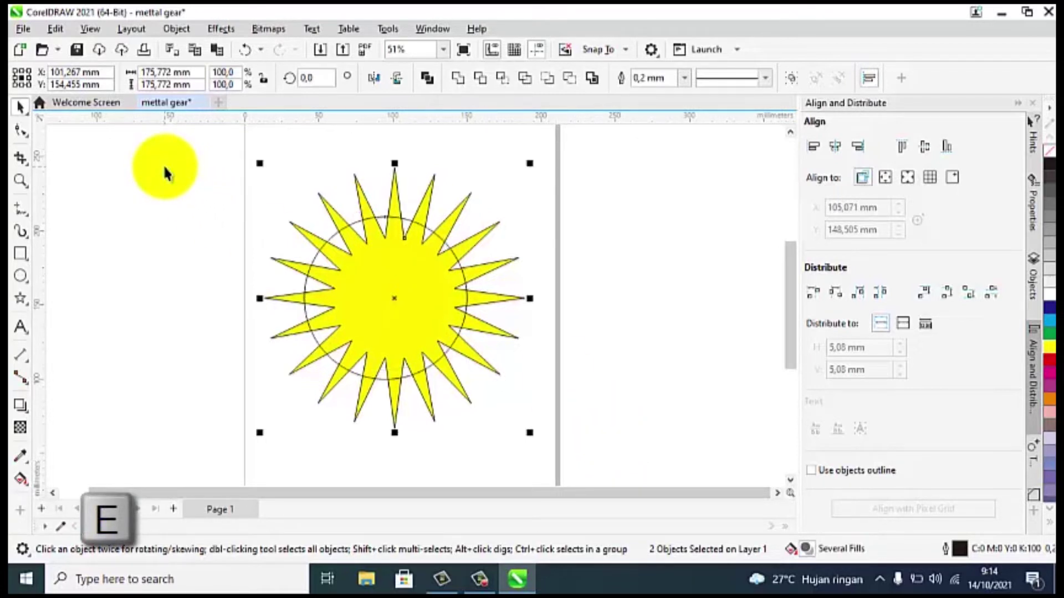
key(c)
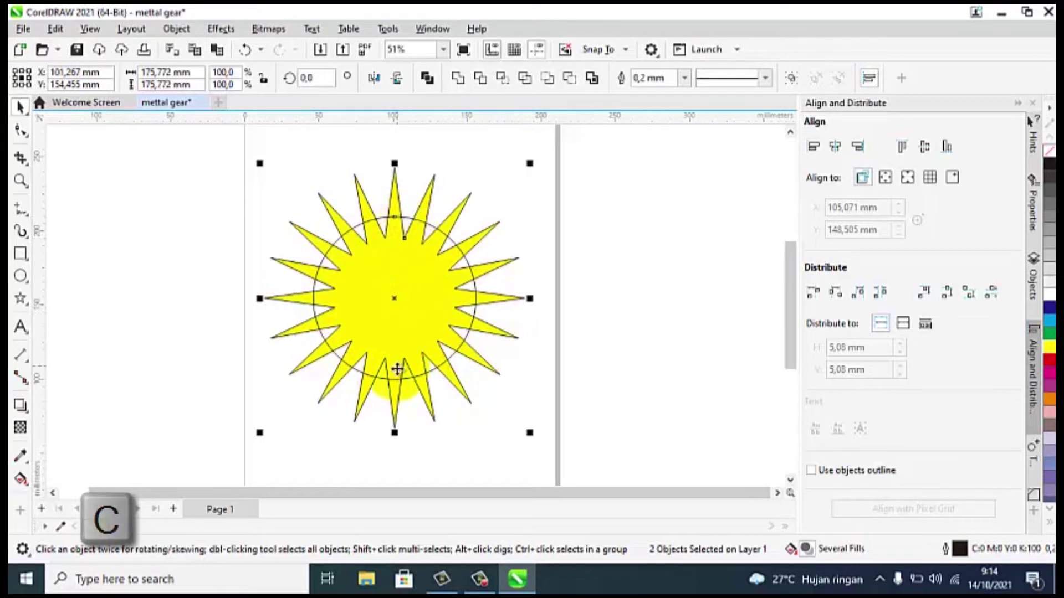
click(669, 167)
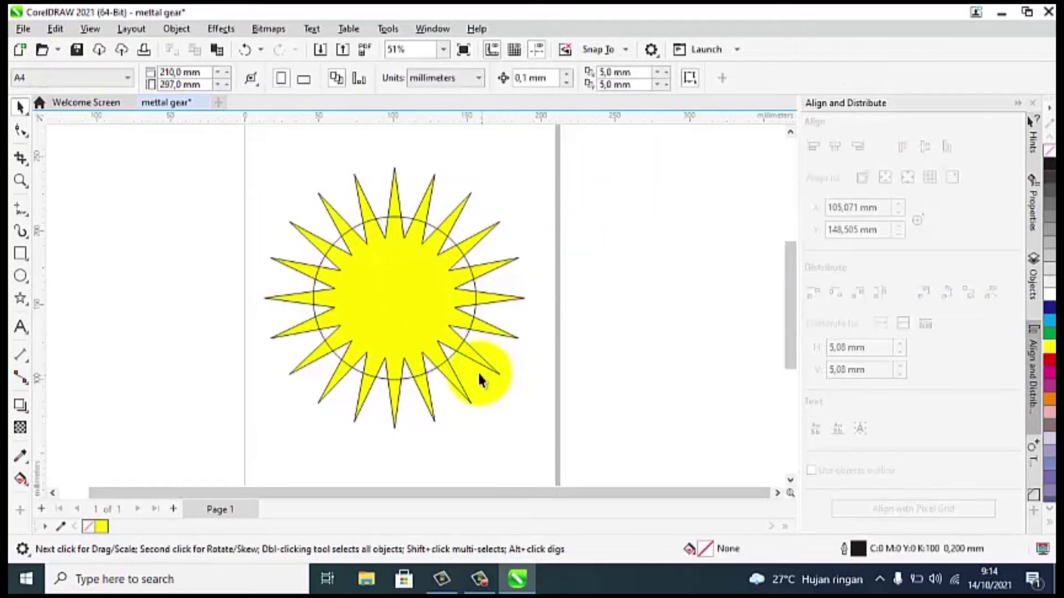
Shrink the centred circle slightly so its edge lies closer to the star's inner points, and deselect it
click(431, 368)
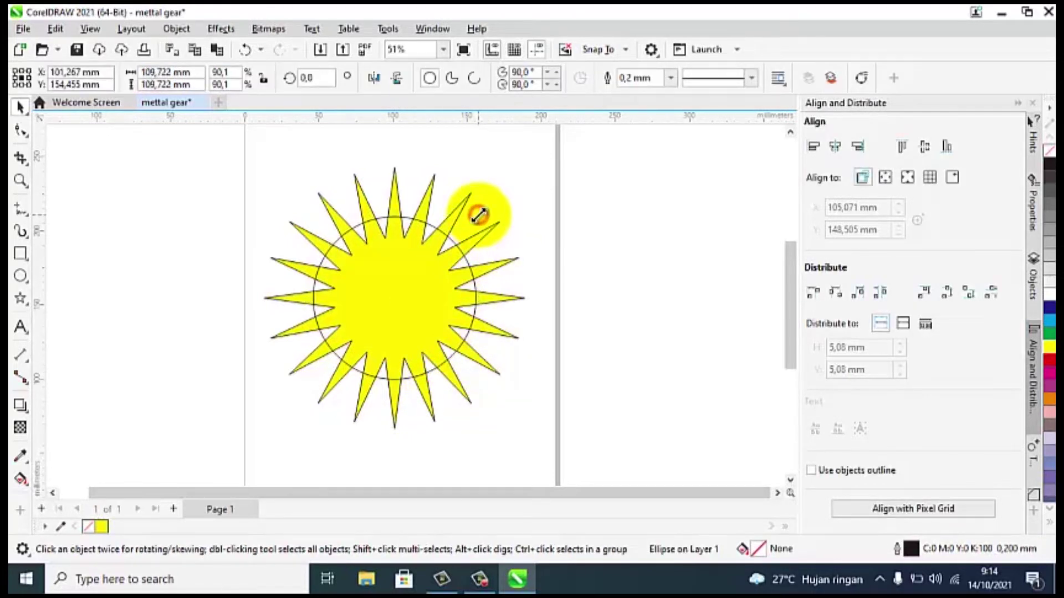
drag(478, 214, 471, 225)
click(570, 192)
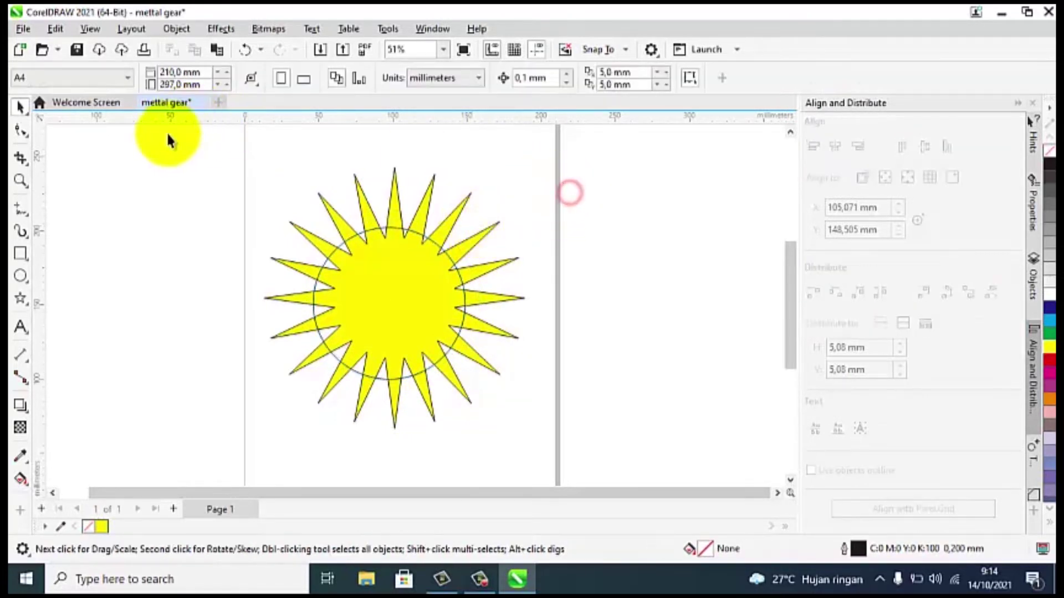
Align the centres of the resized circle and the star horizontally and vertically, and keep both objects selected
drag(167, 139, 203, 149)
drag(511, 413, 576, 446)
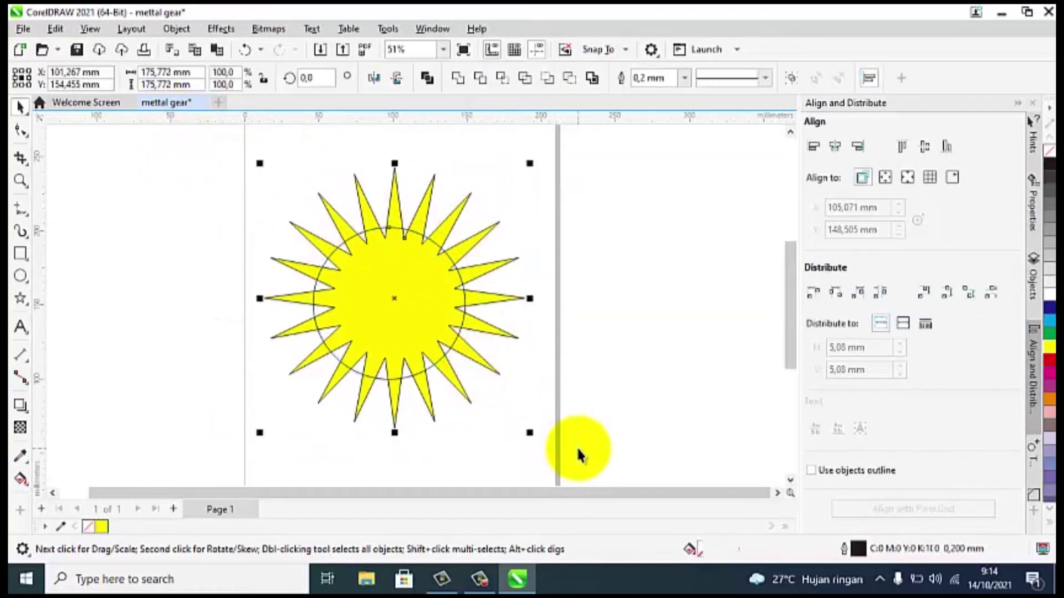
key(e)
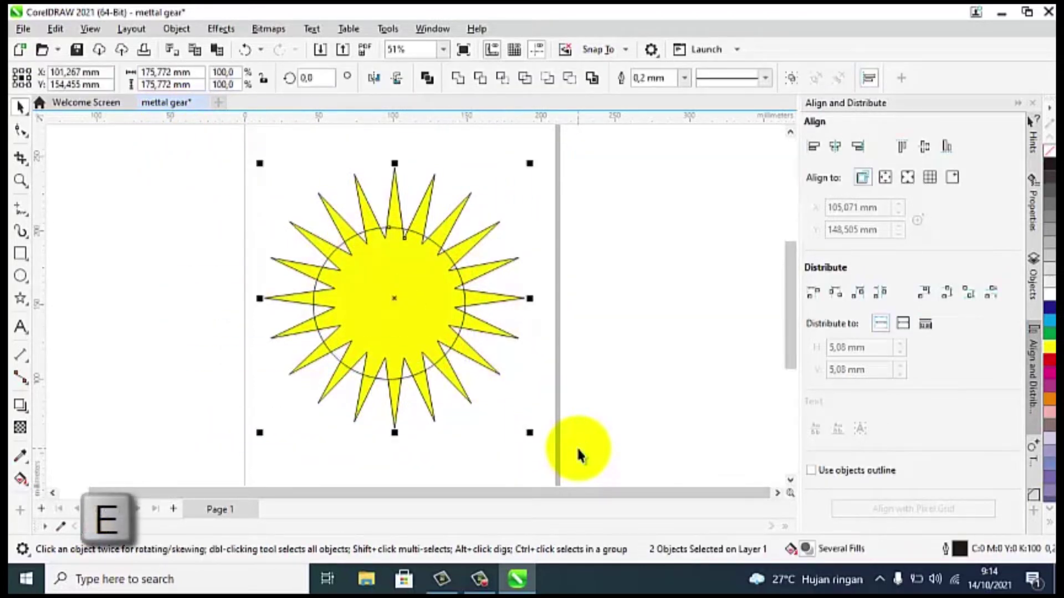
key(e)
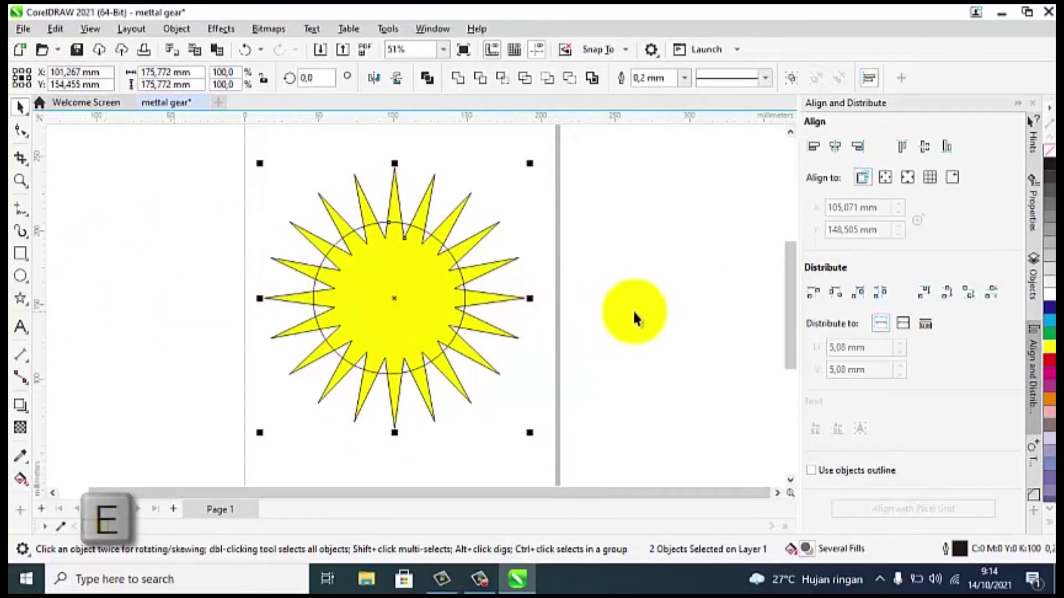
key(c)
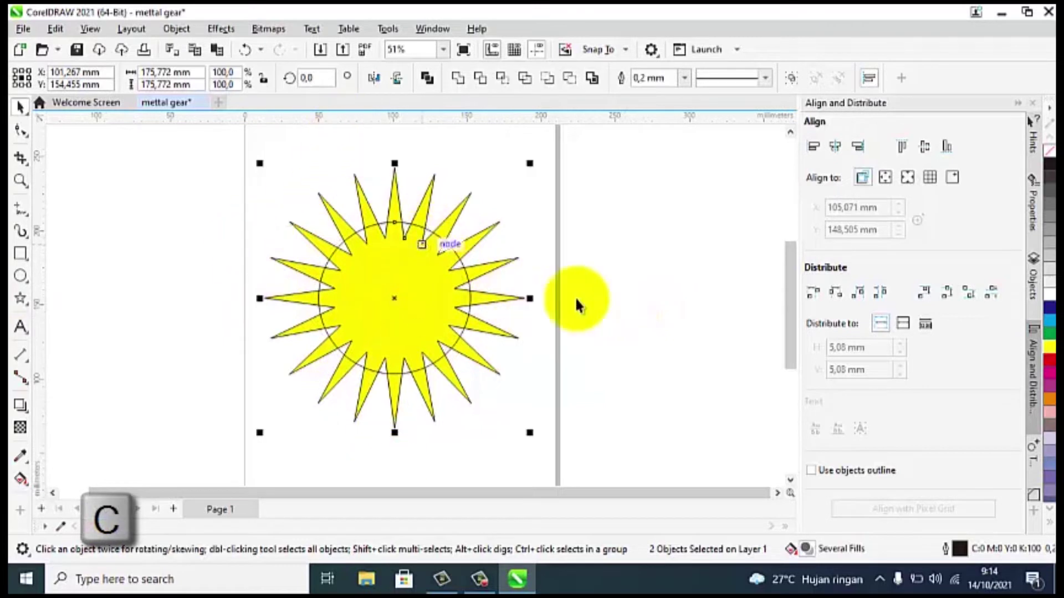
click(644, 184)
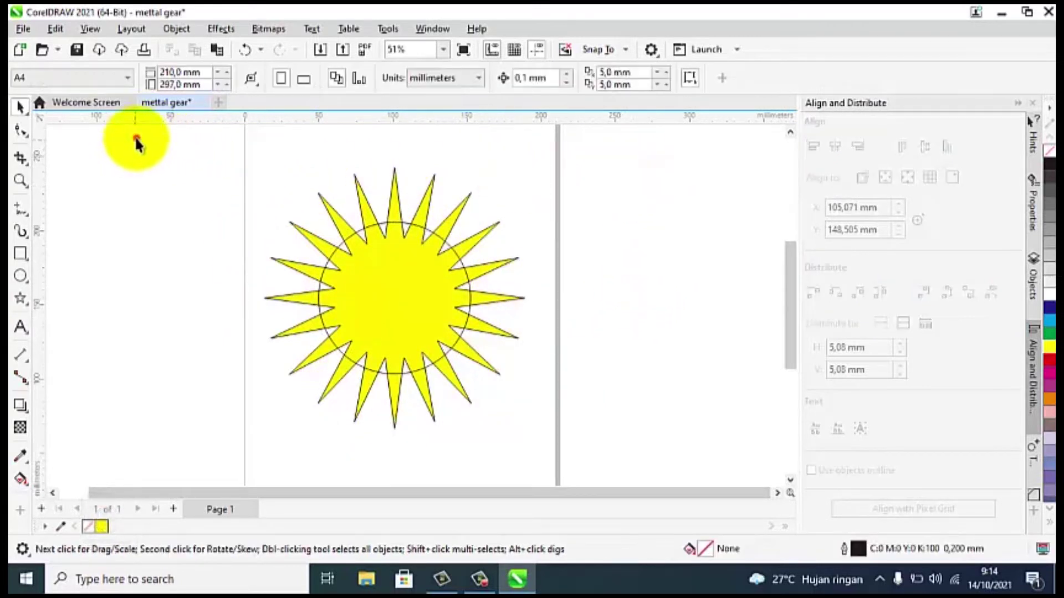
drag(136, 138, 368, 201)
drag(574, 353, 639, 456)
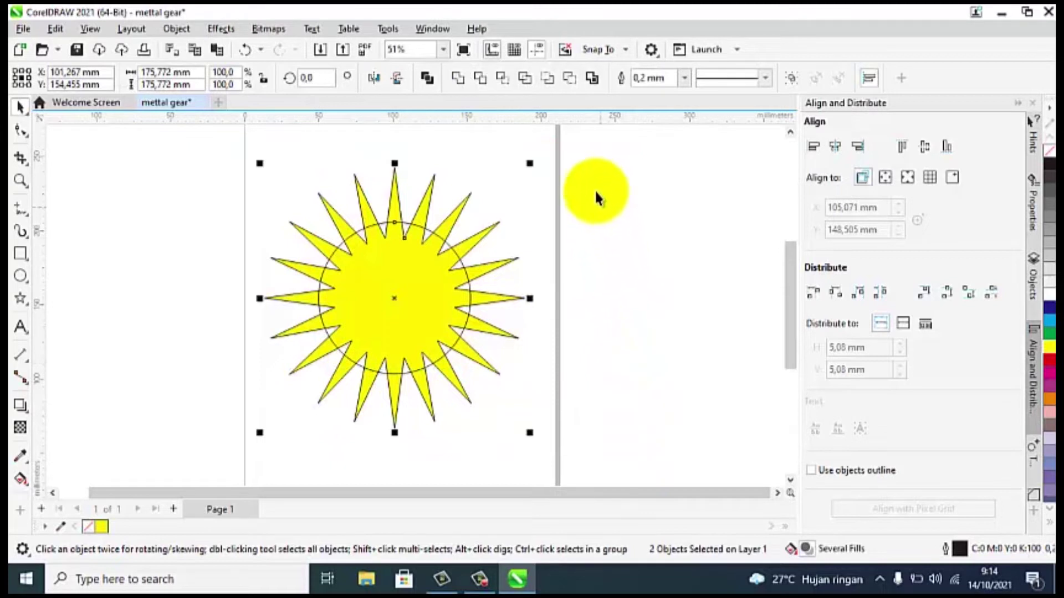
Try Back Minus Front and Front Minus Back on the star and circle, undoing each one
click(570, 78)
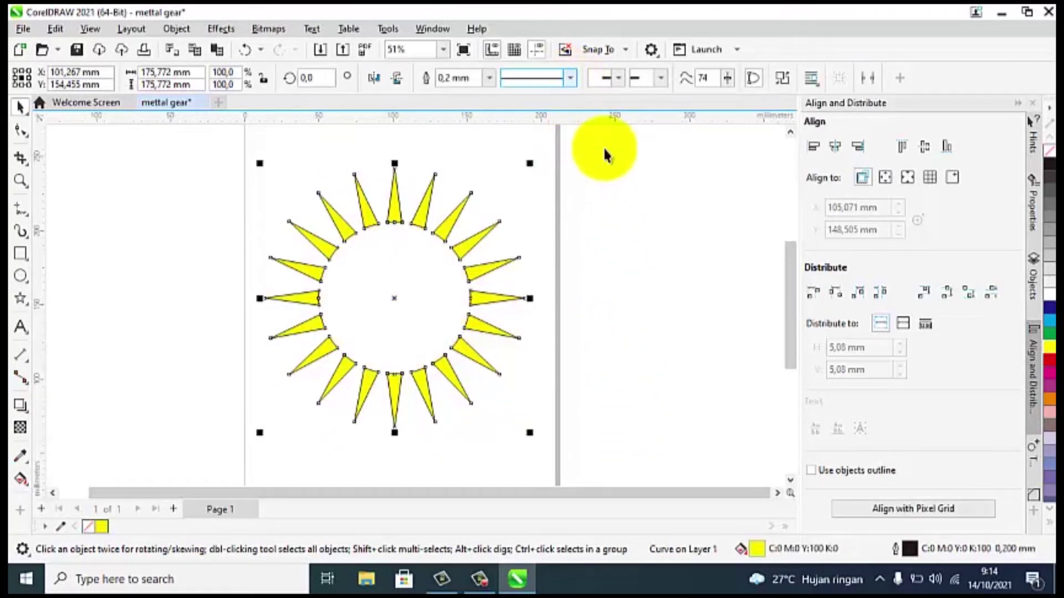
key(ctrl+z)
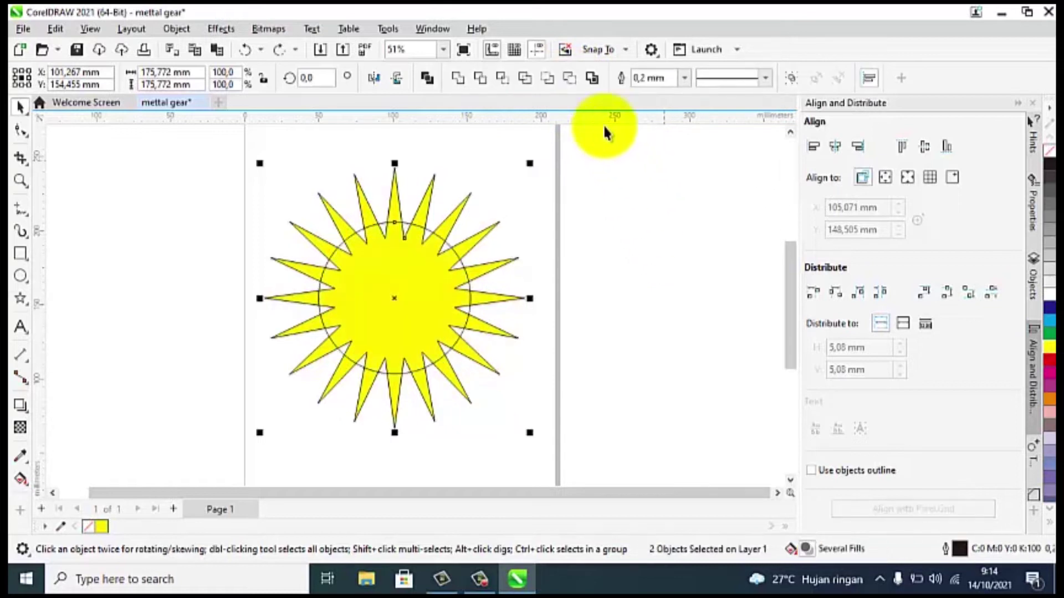
click(547, 82)
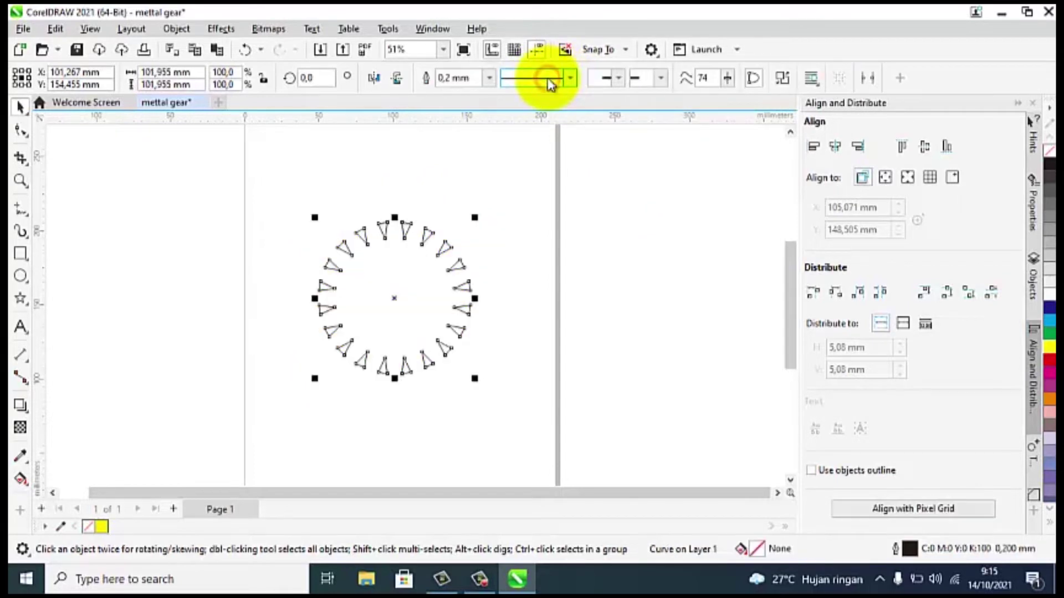
key(ctrl+z)
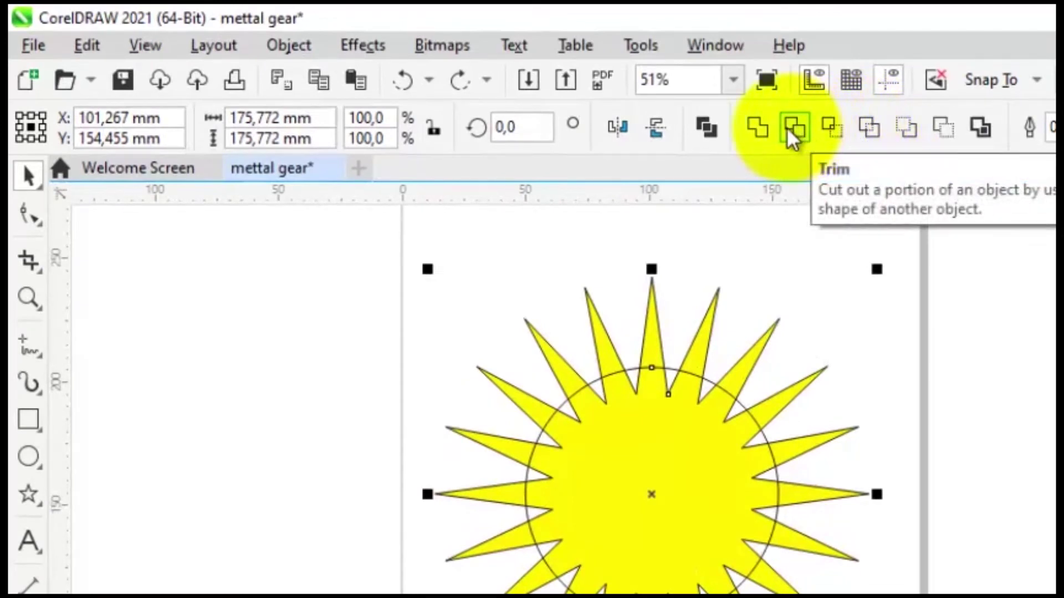
Weld the star and the circle into a single yellow curve and deselect it
click(756, 133)
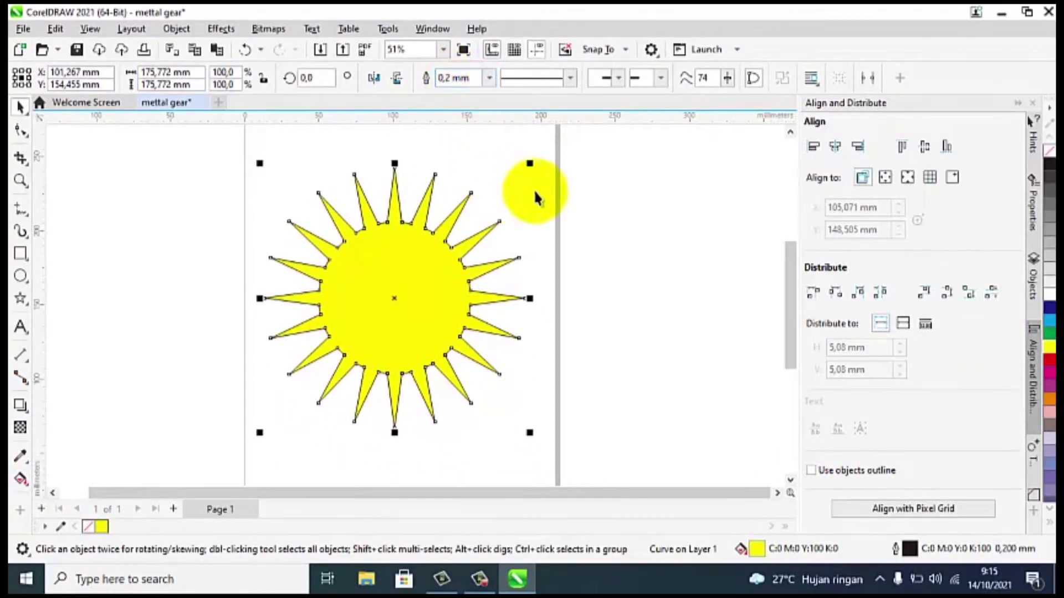
click(629, 171)
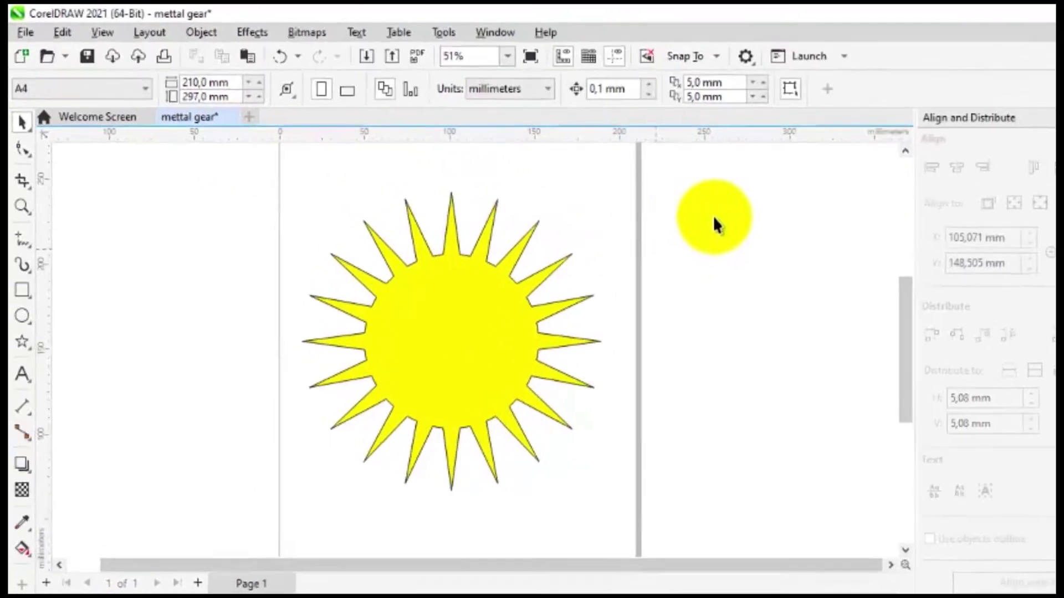
Draw a new circle about 125 mm in diameter beside the welded star and move it onto the star's centre
click(22, 316)
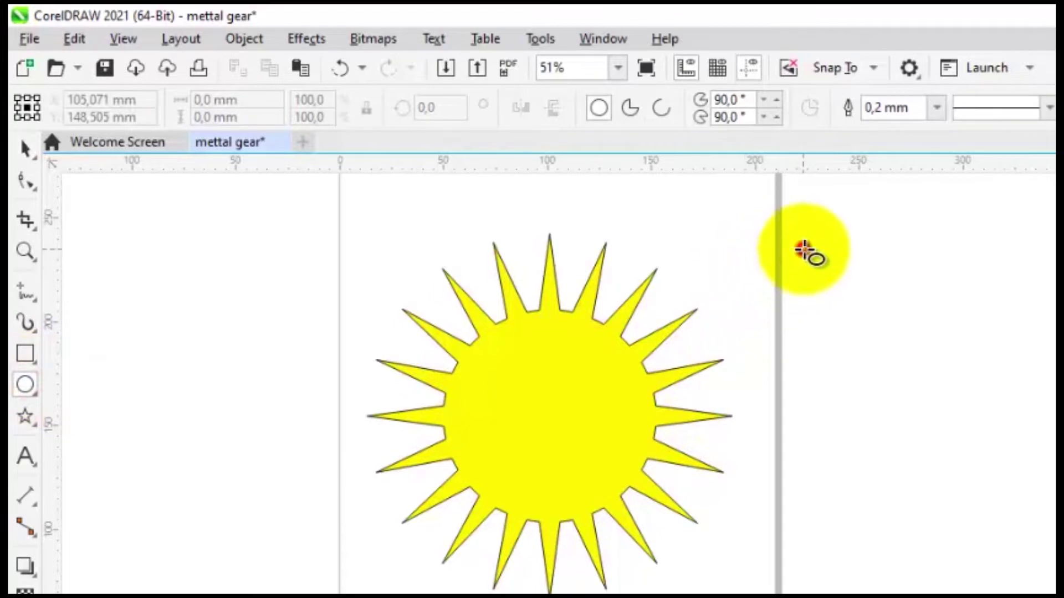
drag(804, 249, 975, 507)
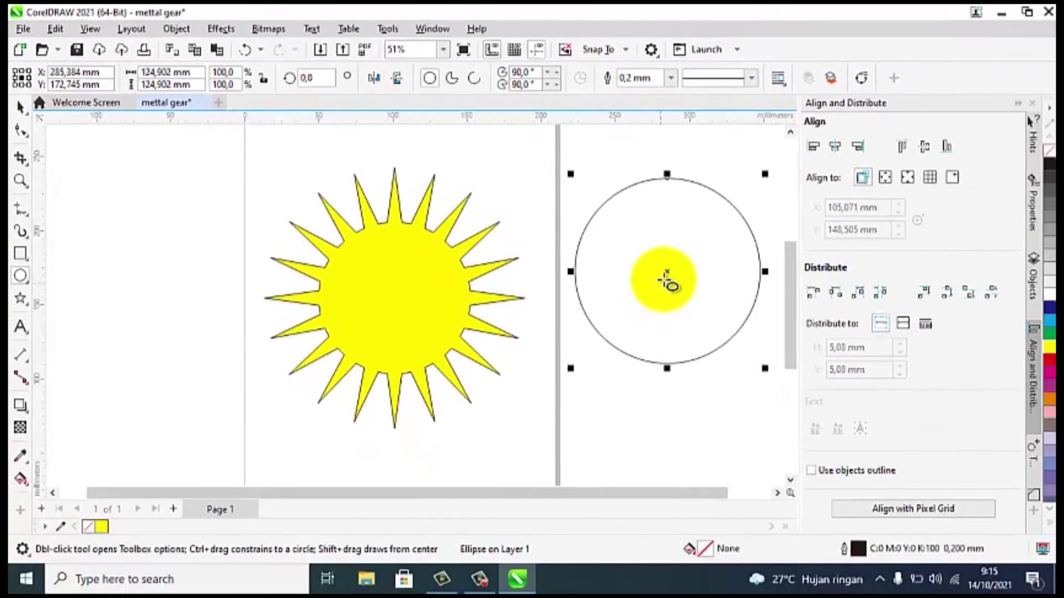
key(space)
drag(668, 270, 394, 295)
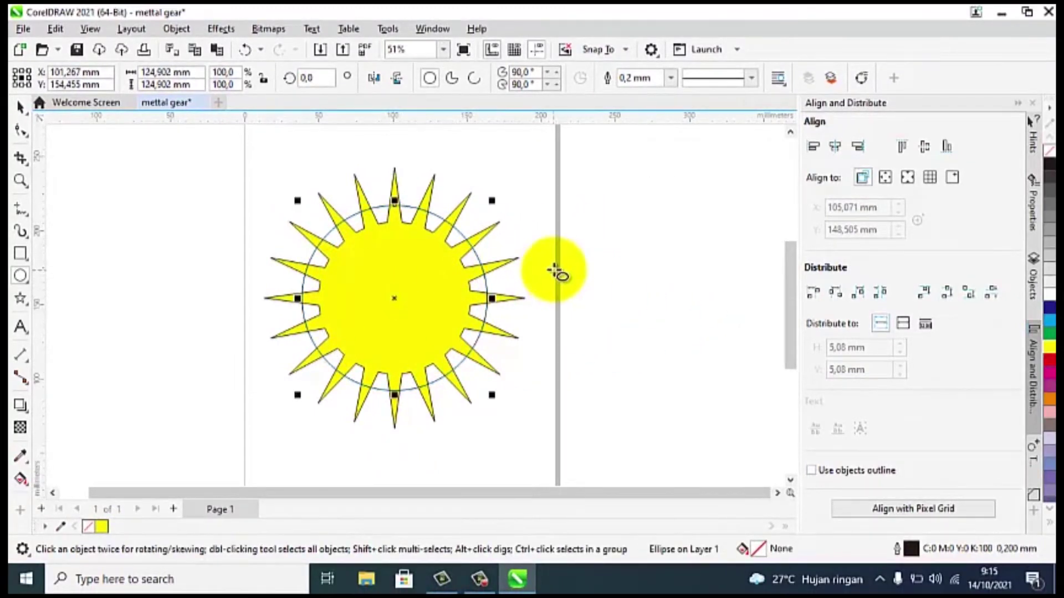
Select the welded star and the 125 mm circle together
click(20, 107)
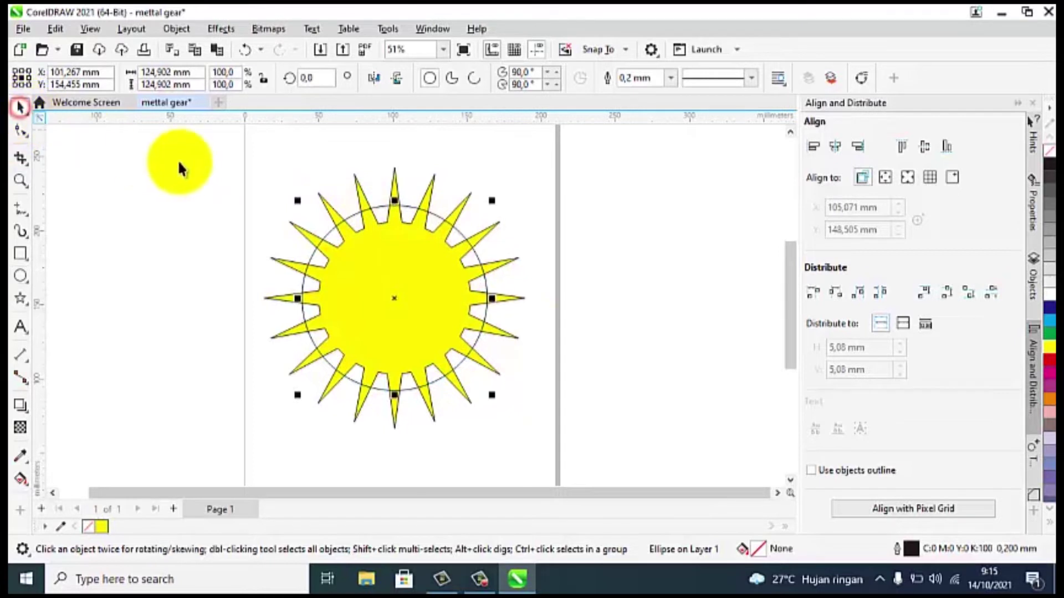
drag(190, 140, 623, 474)
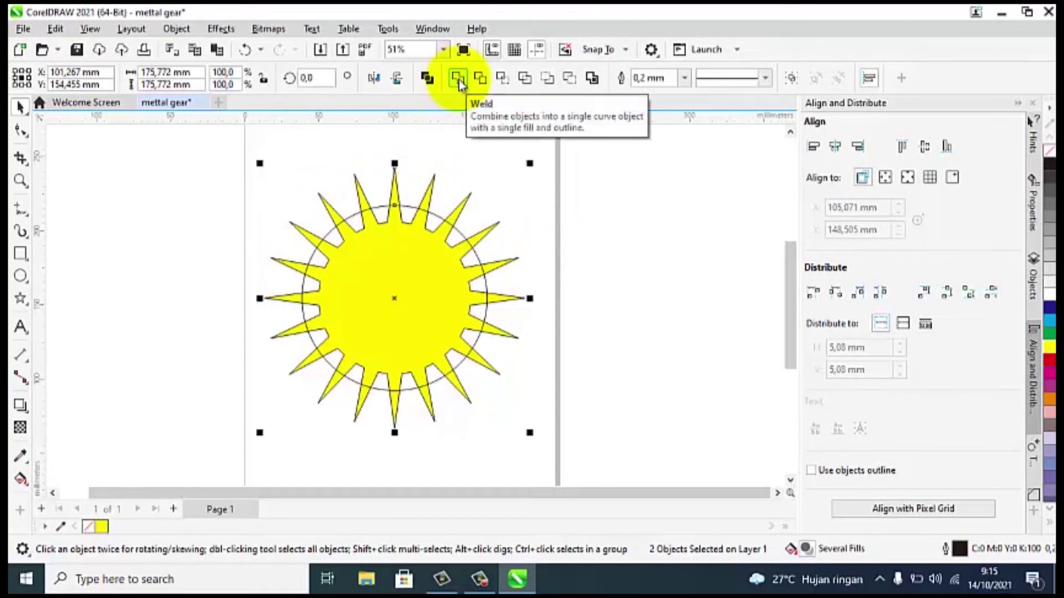
click(650, 171)
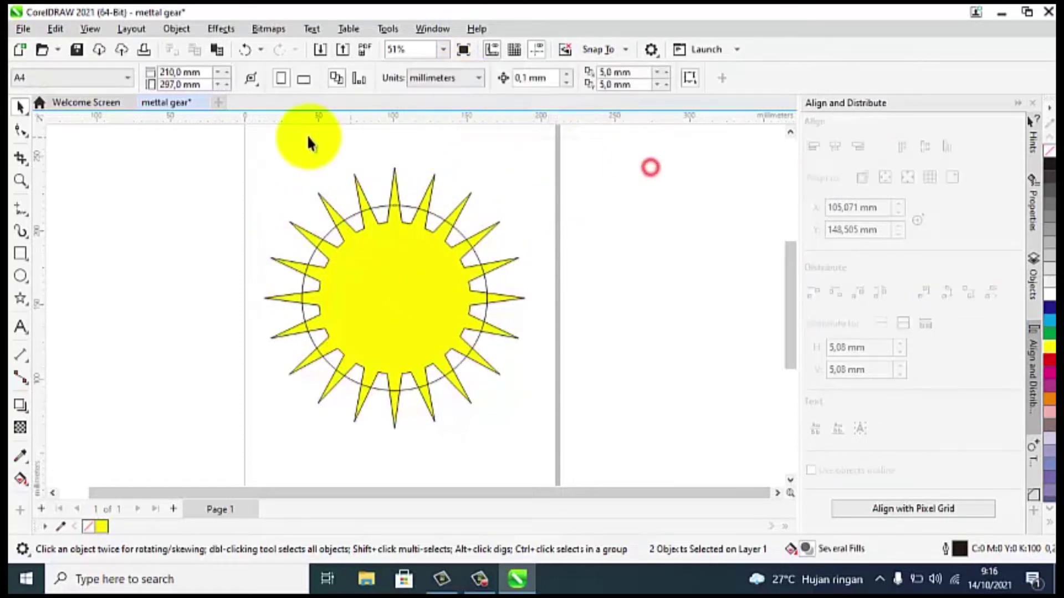
drag(170, 139, 646, 456)
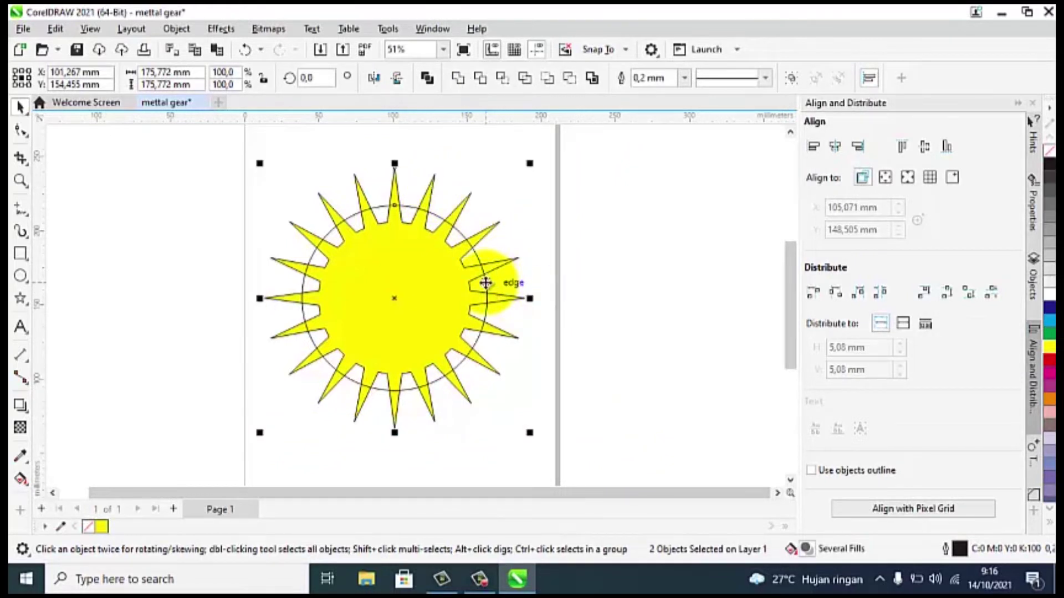
click(665, 202)
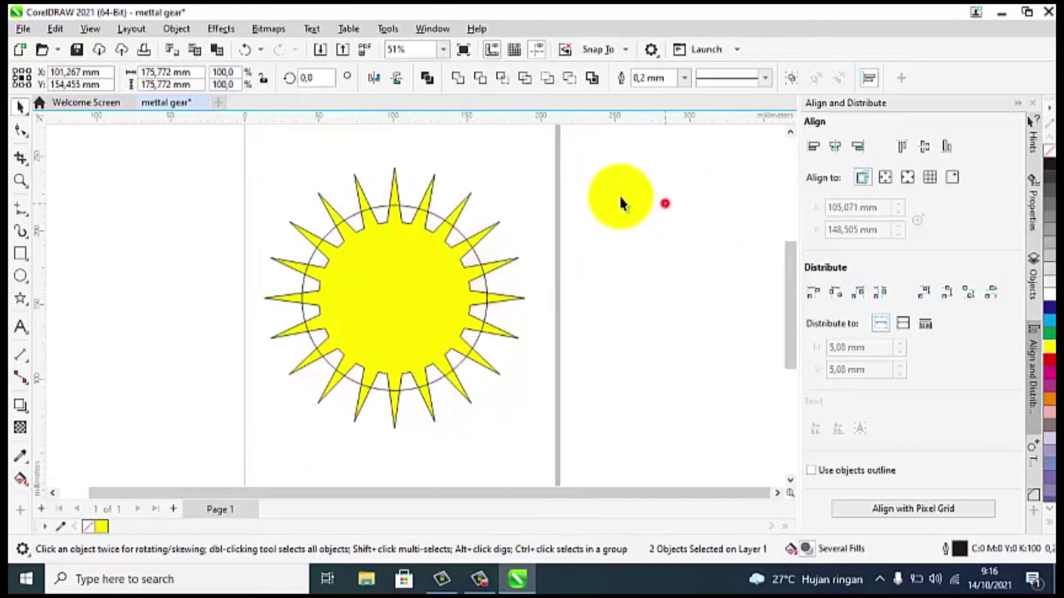
drag(190, 131, 609, 468)
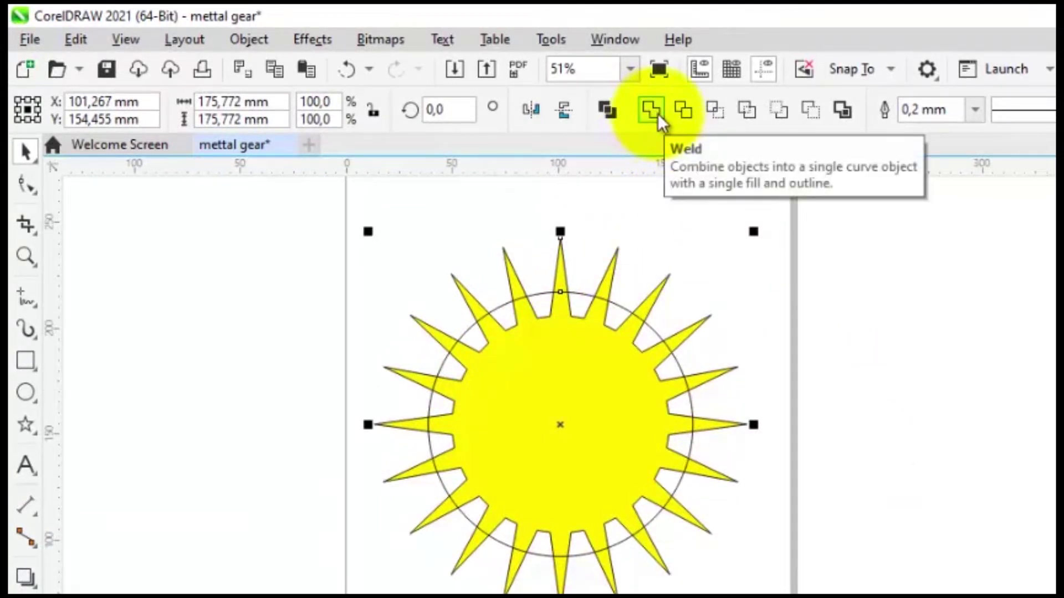
Try Back Minus Front, Front Minus Back and Simplify on the welded star and the larger circle, undoing each one
click(815, 114)
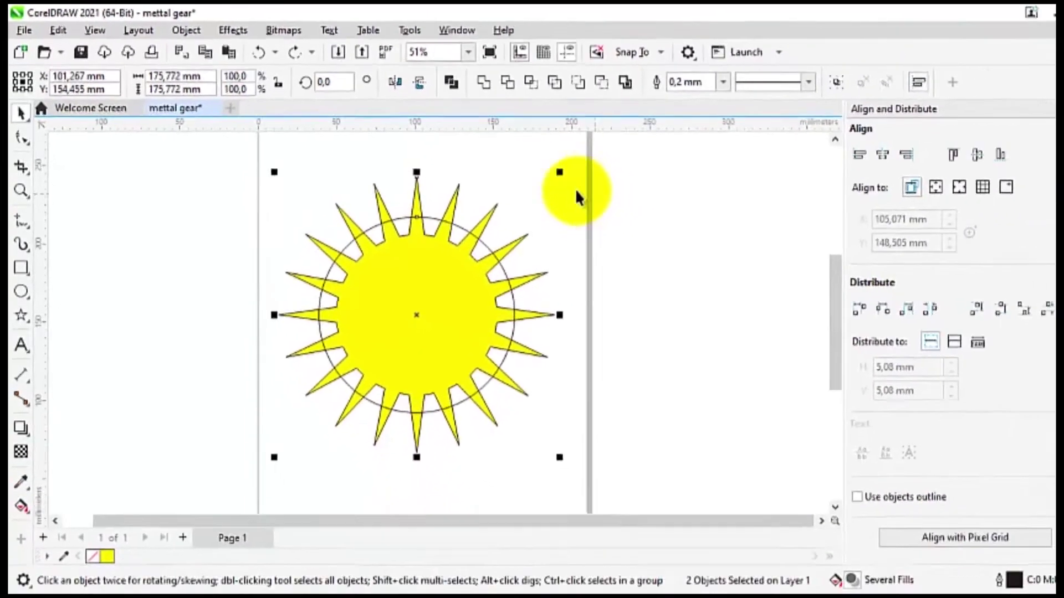
key(p)
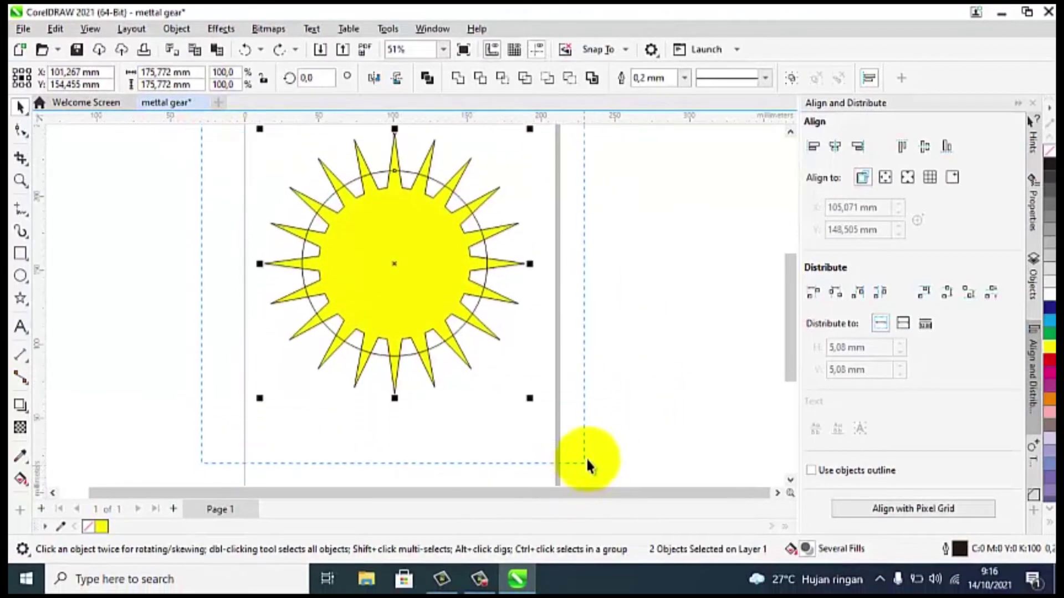
click(548, 82)
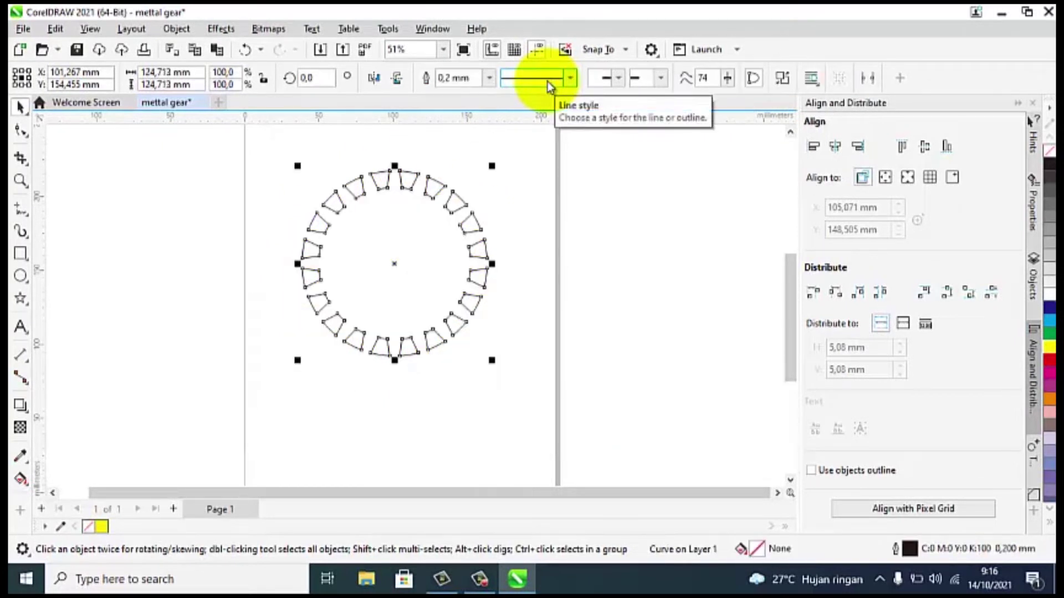
key(ctrl+z)
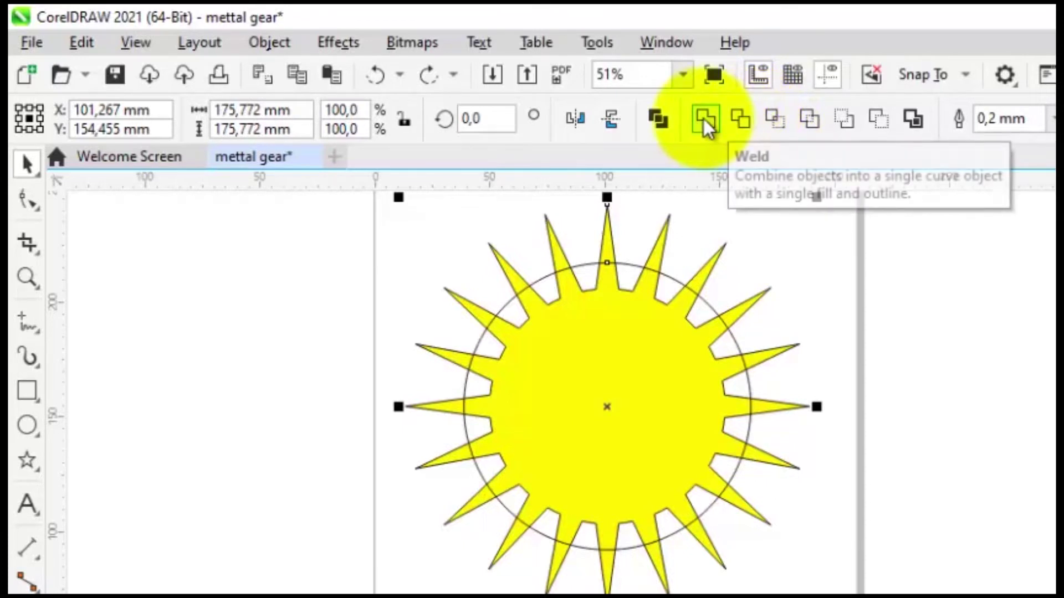
click(806, 117)
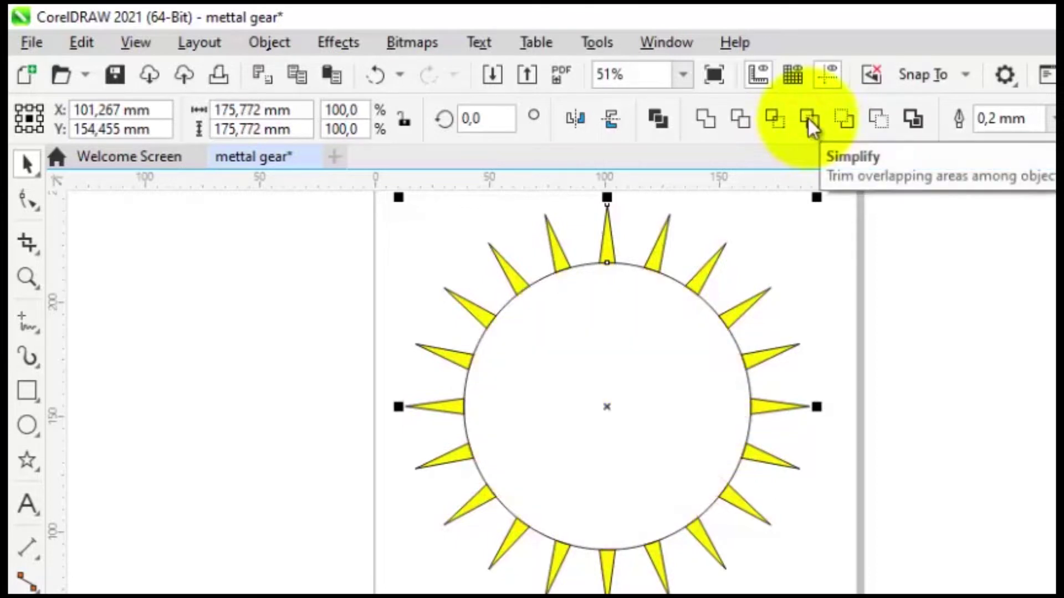
key(ctrl+z)
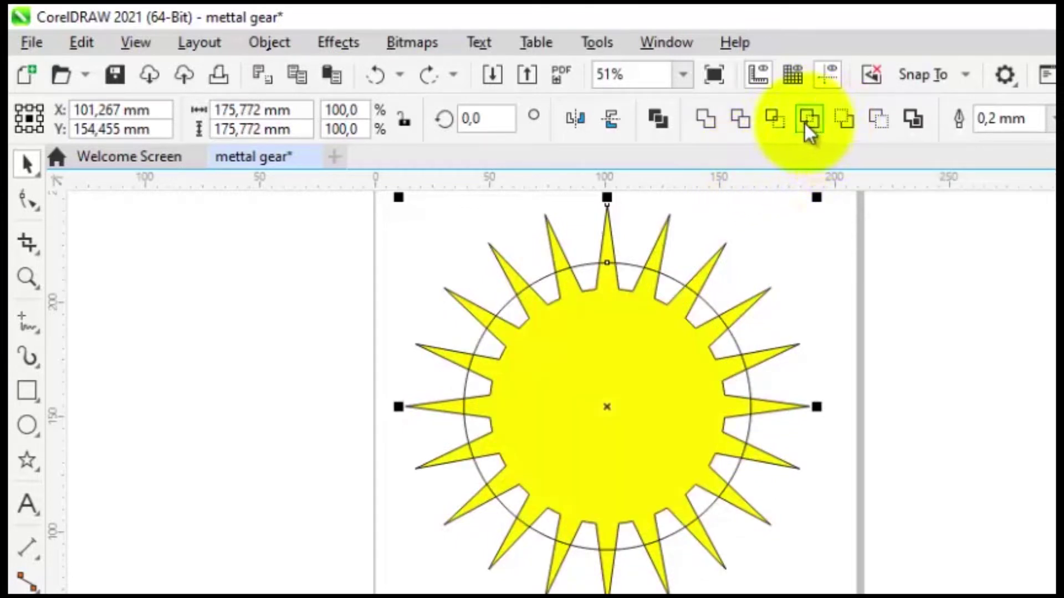
Intersect the welded star with the larger circle and clear the selection
click(775, 118)
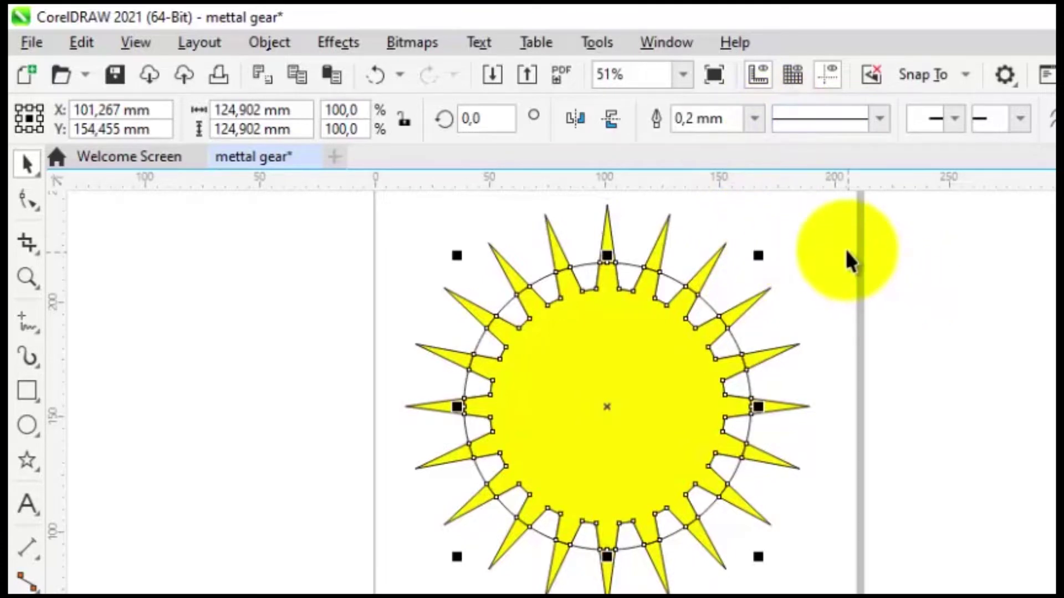
click(842, 248)
Move the circle to about X 277, Y 141 mm and the gear-shaped intersection to about X -52, Y 120 mm, clear of the star
click(606, 407)
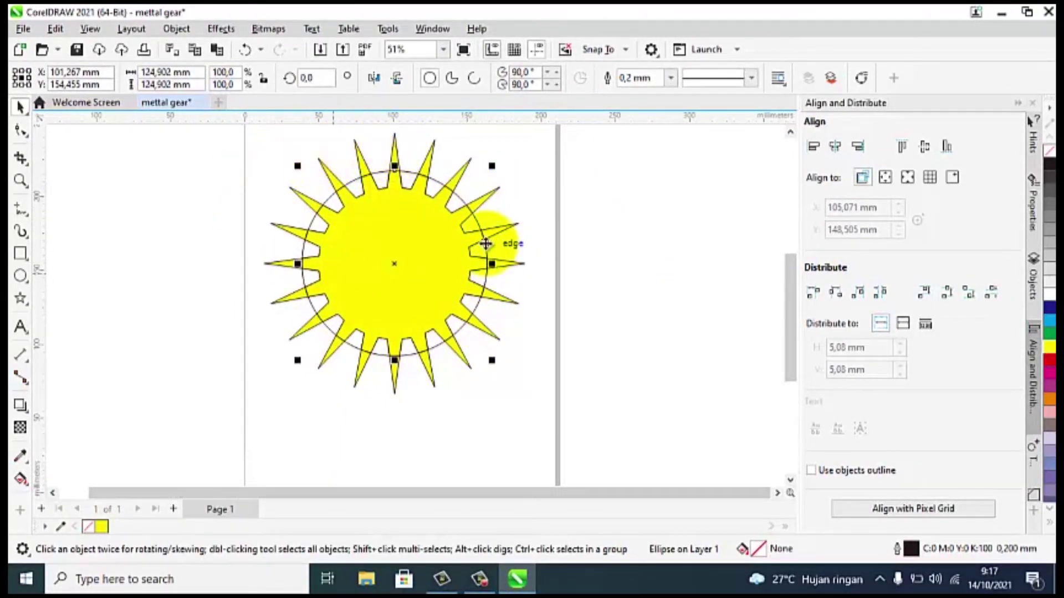
drag(415, 269, 673, 293)
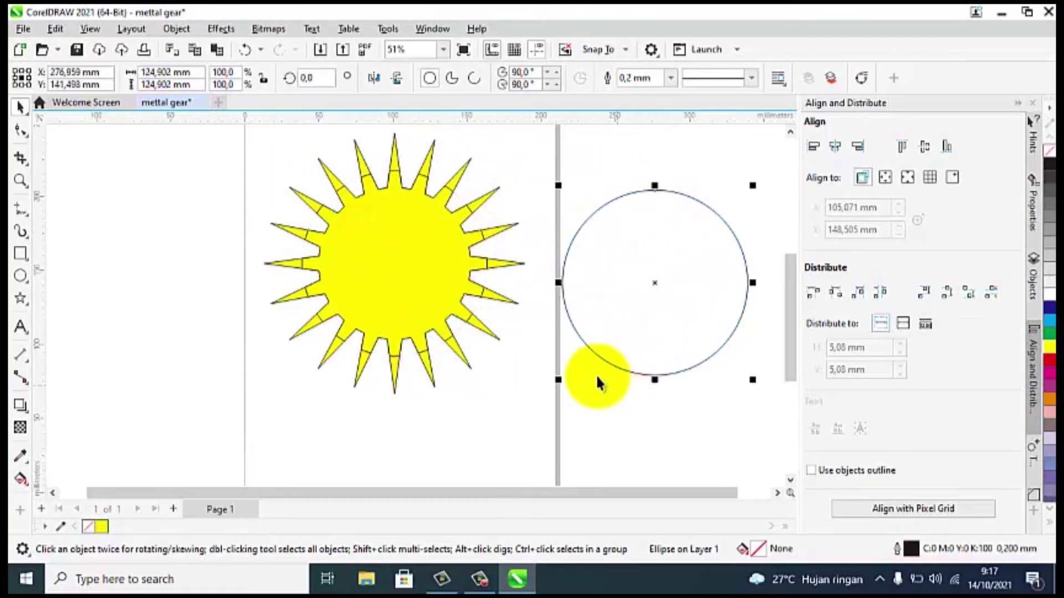
click(399, 260)
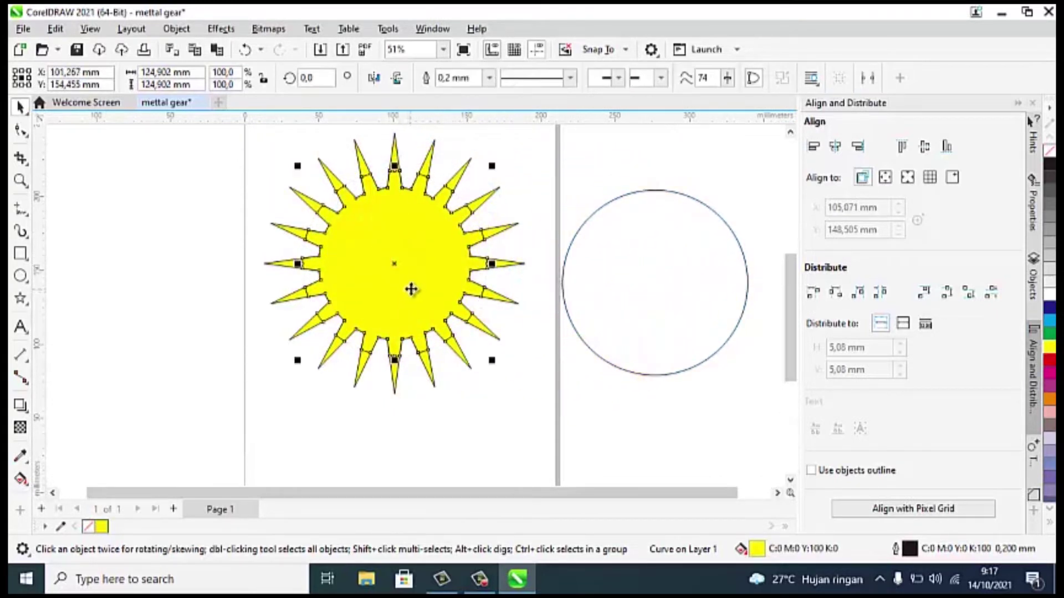
drag(410, 288, 185, 340)
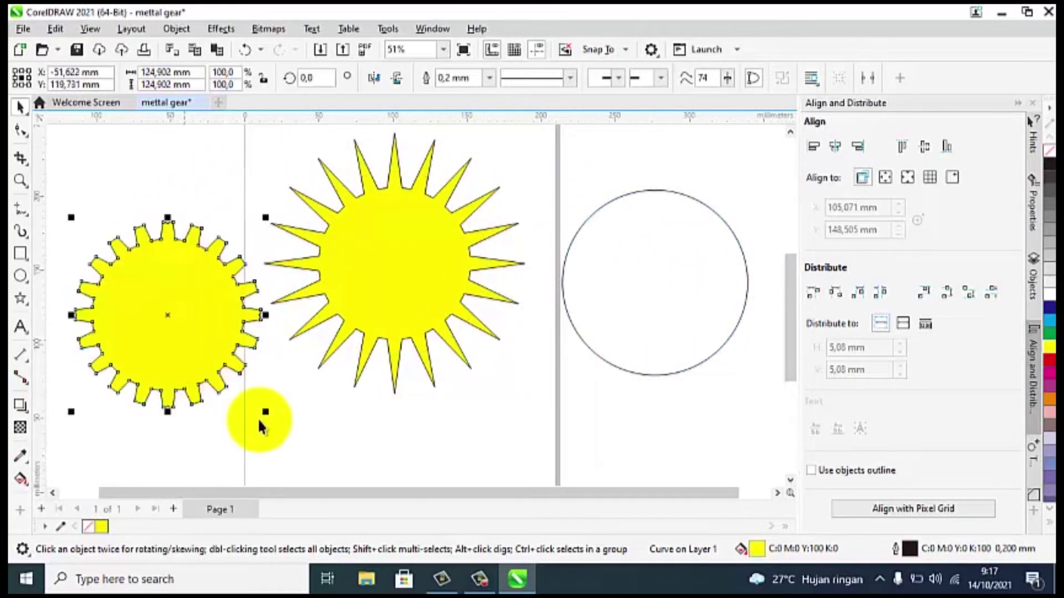
Delete the welded star and the leftover circle, keeping only the gear-shaped intersection
click(387, 244)
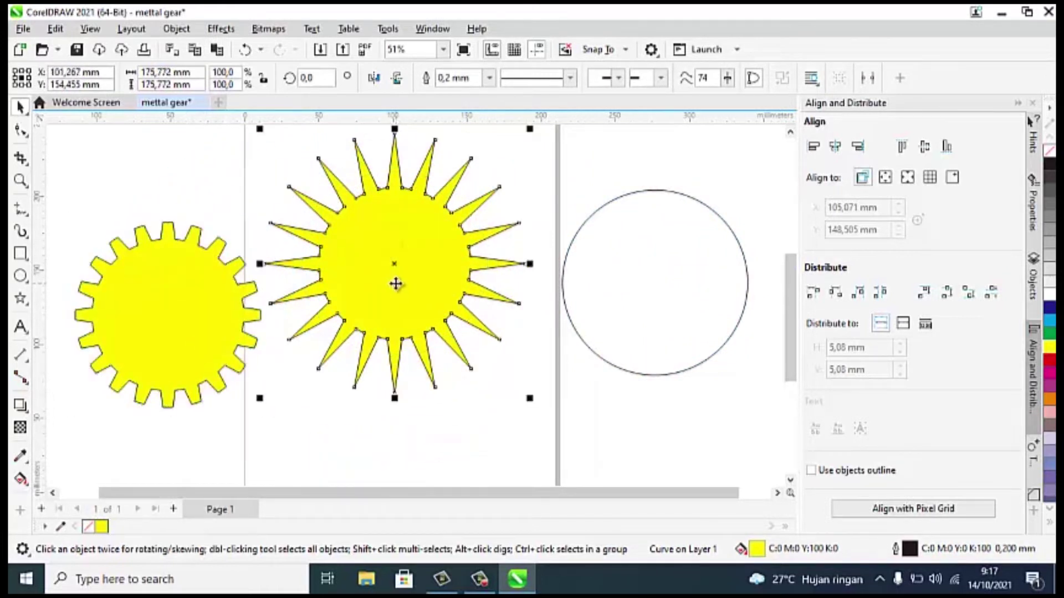
drag(395, 283, 401, 285)
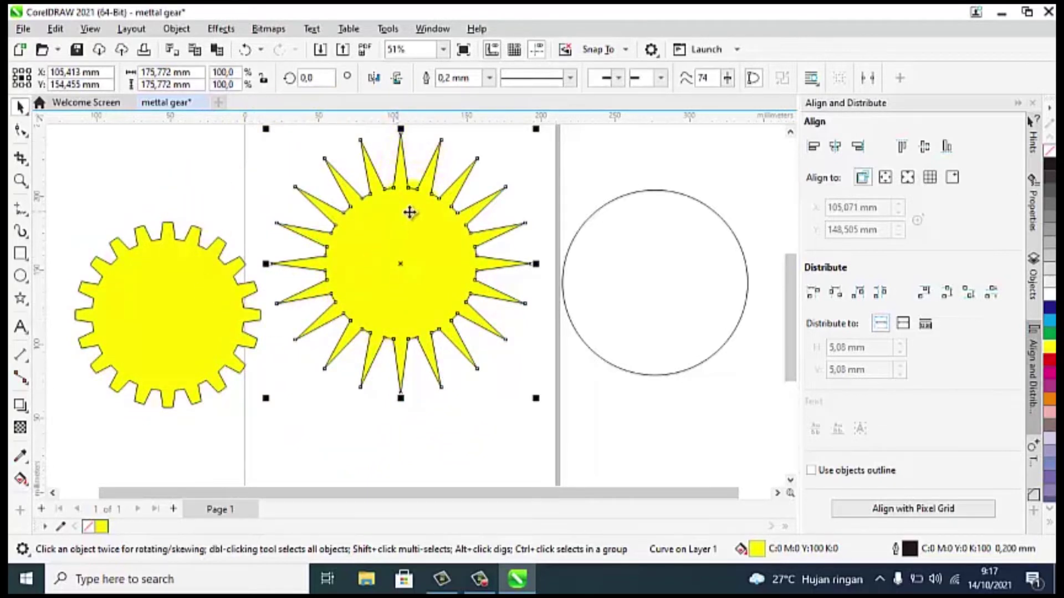
click(190, 317)
click(367, 268)
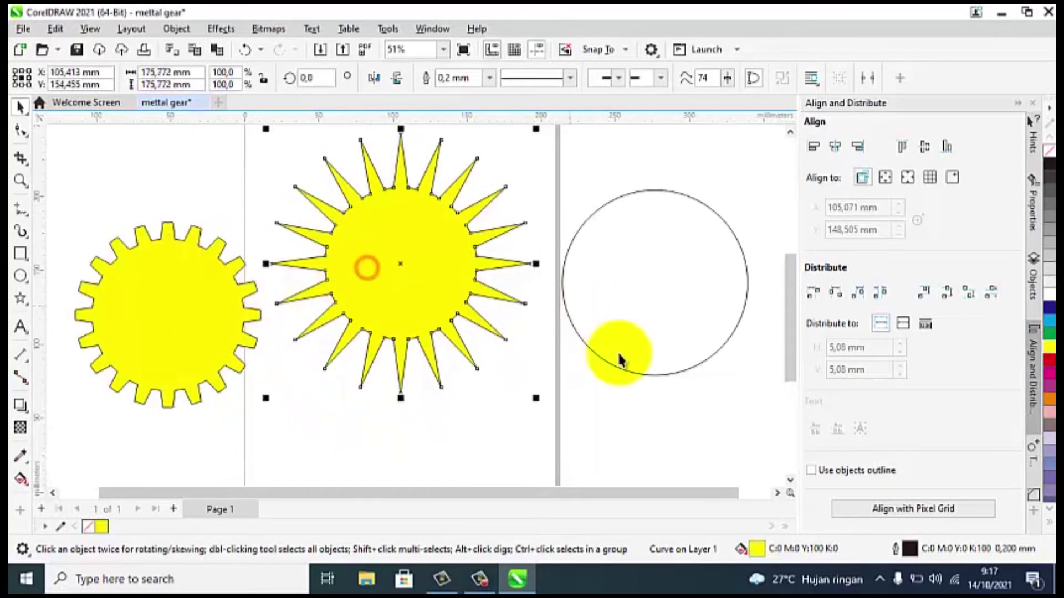
click(641, 373)
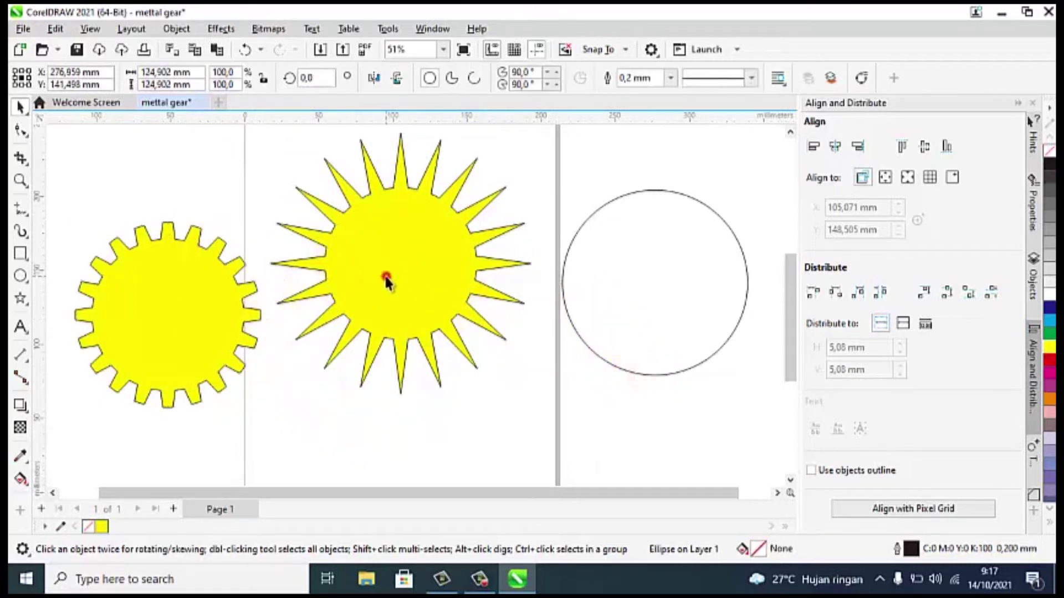
click(386, 279)
shift+click(669, 373)
key(Delete)
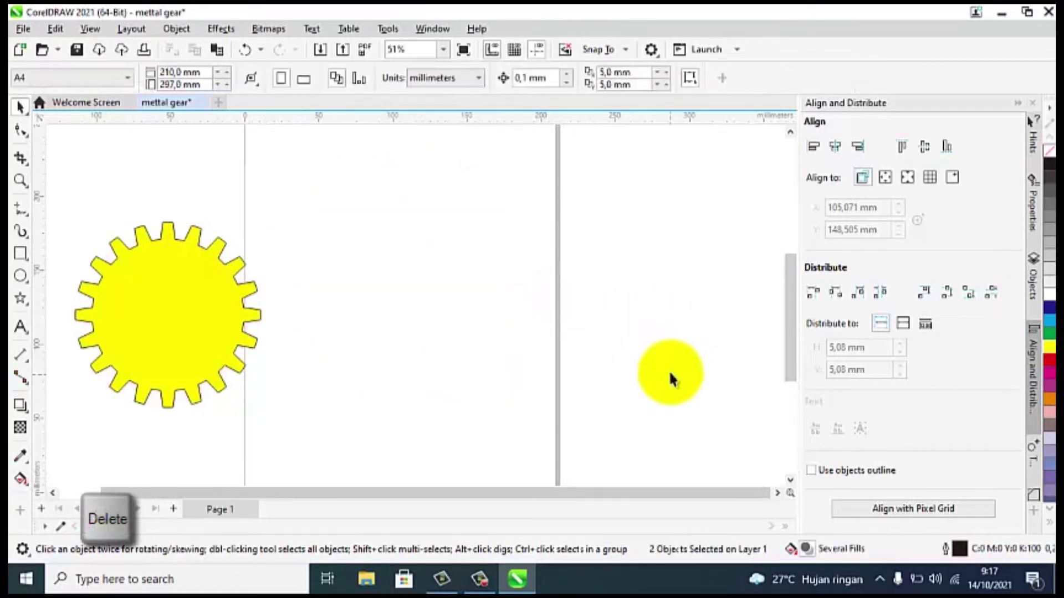
Move the gear shape onto the page to about X 103, Y 140 mm and leave it selected
click(166, 302)
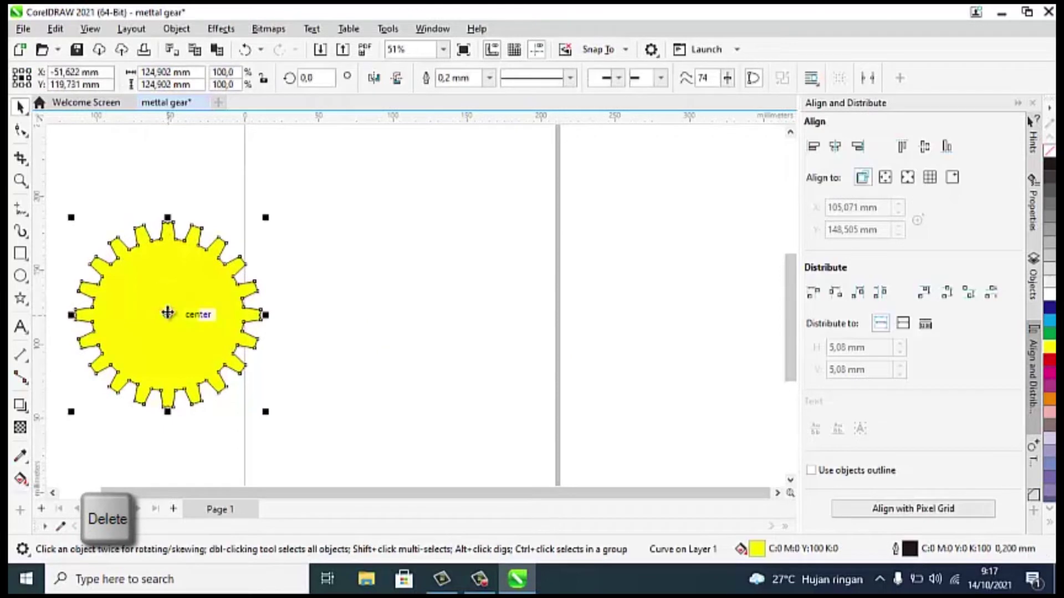
drag(166, 298, 397, 268)
click(661, 238)
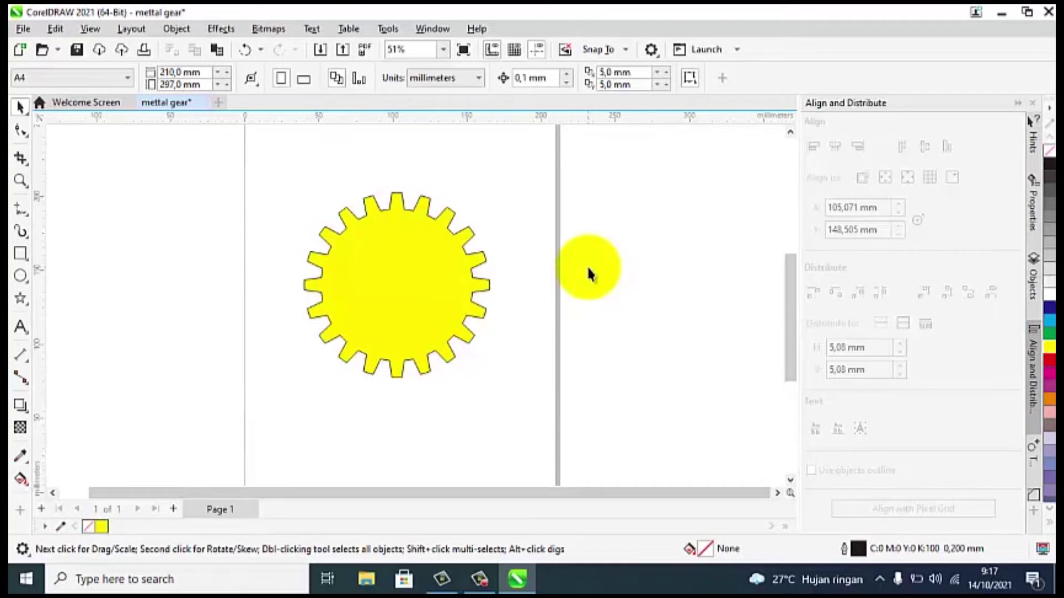
click(392, 284)
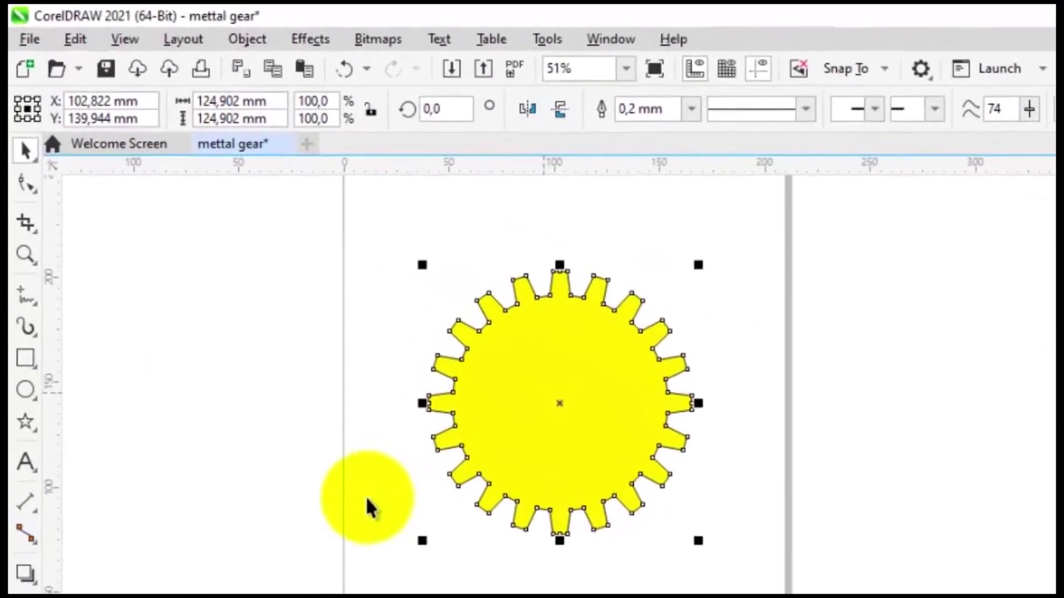
Draw a circle about 70 mm in diameter inside the gear's body
click(25, 391)
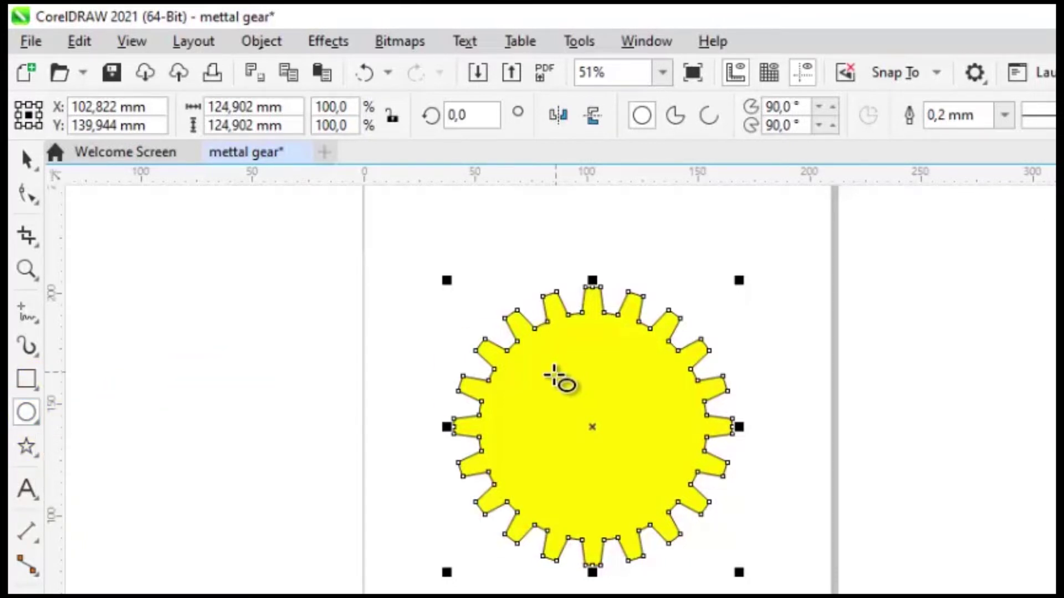
drag(549, 369, 608, 458)
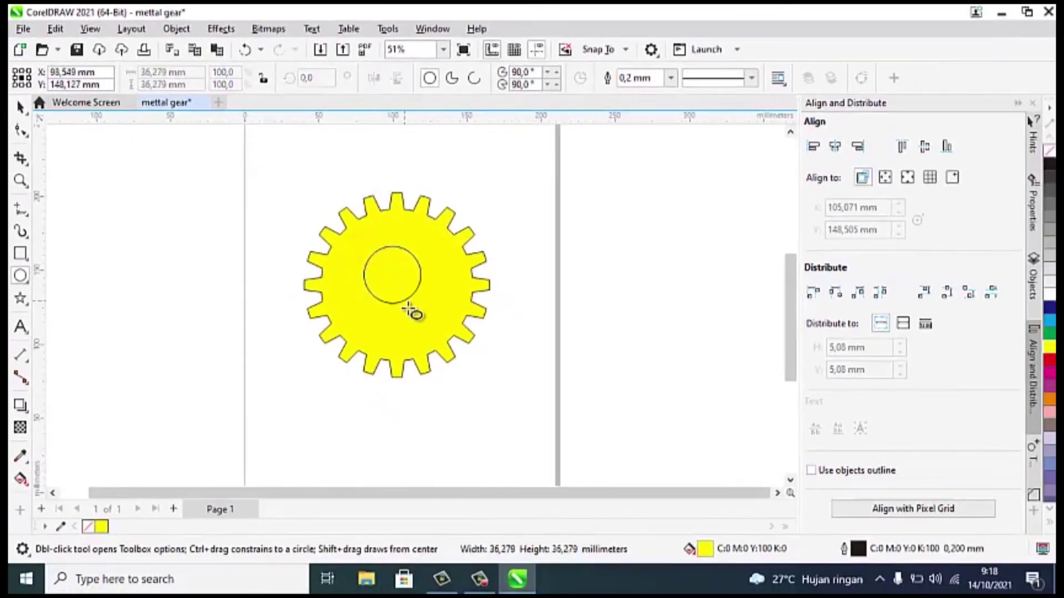
drag(409, 309, 433, 353)
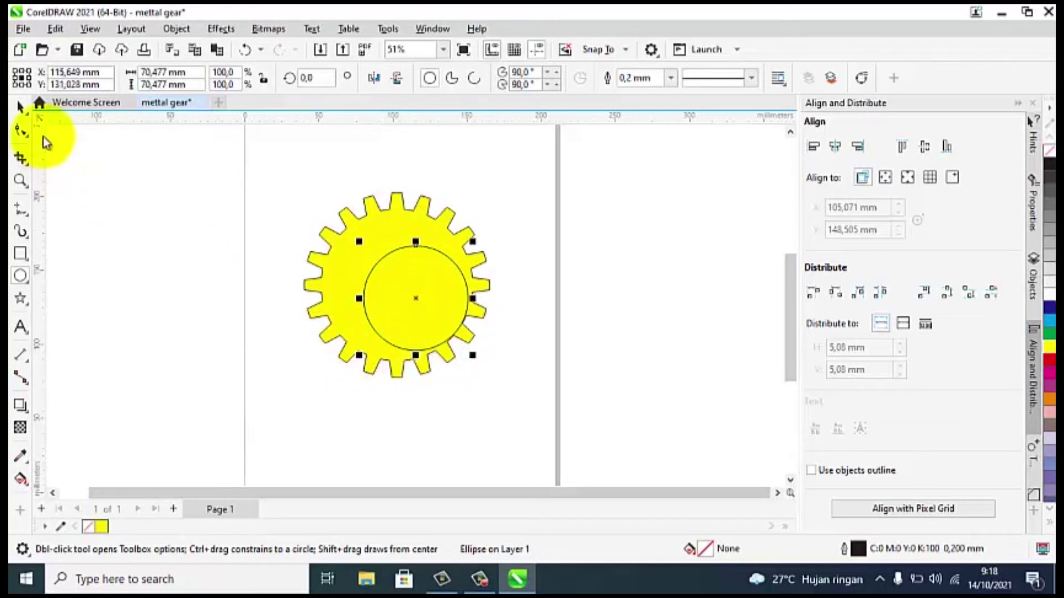
click(20, 108)
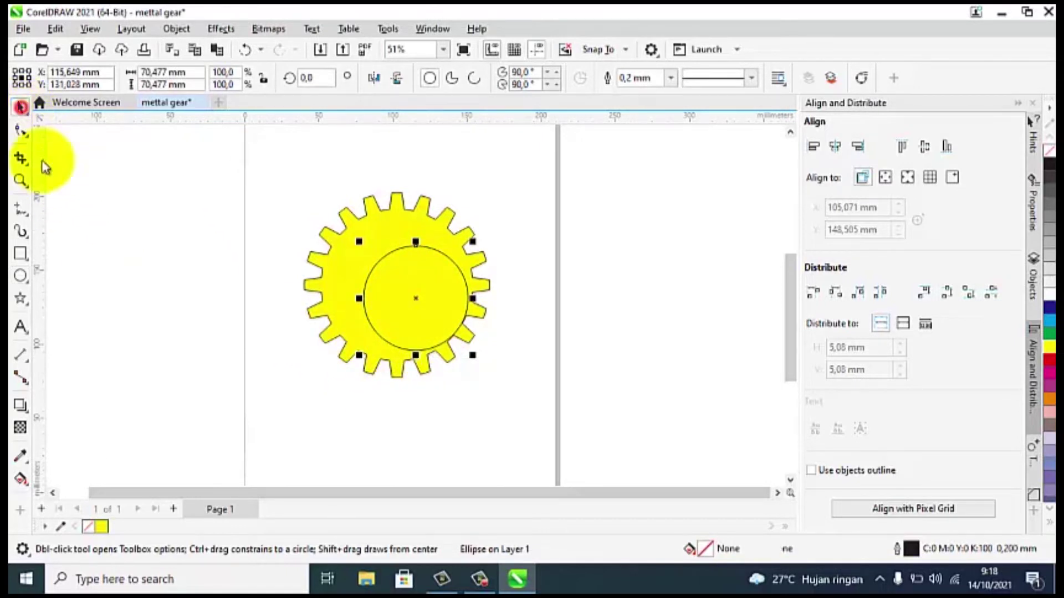
Select the gear and the inner circle together, centre them on each other vertically and horizontally, and clear the selection
drag(190, 427, 610, 170)
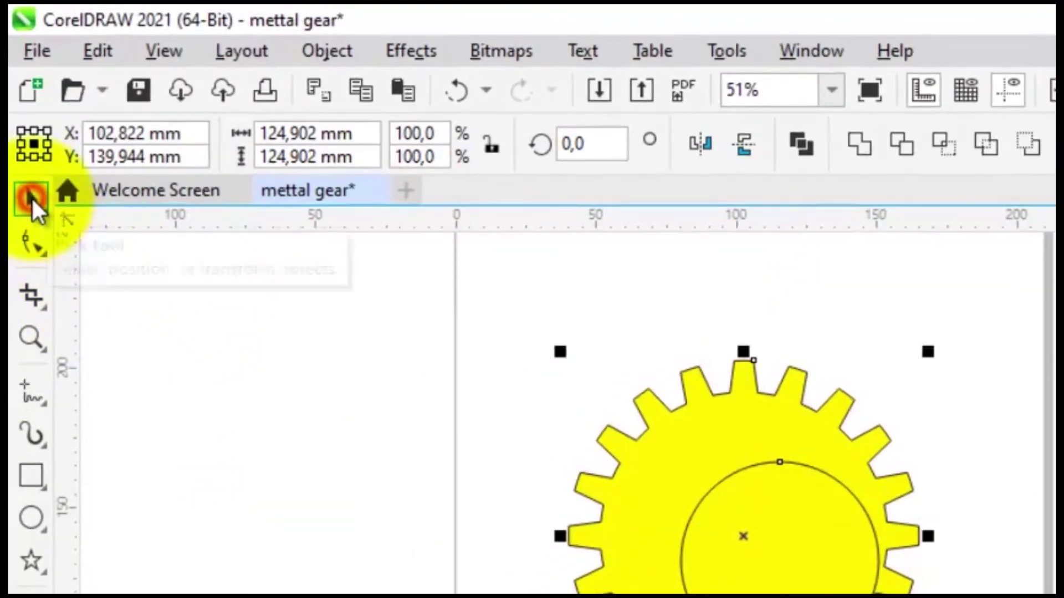
click(32, 197)
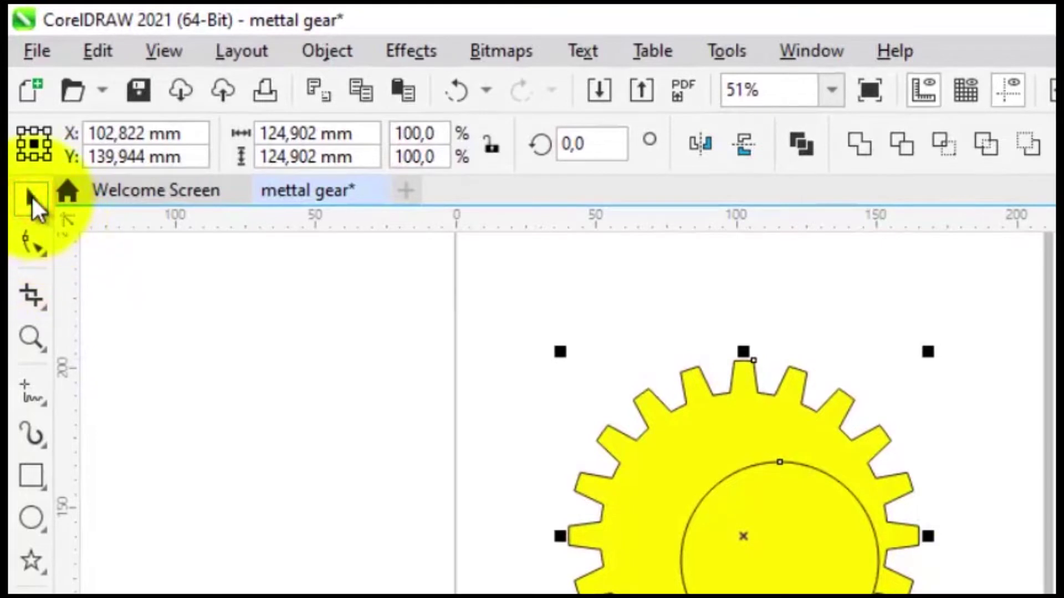
click(352, 426)
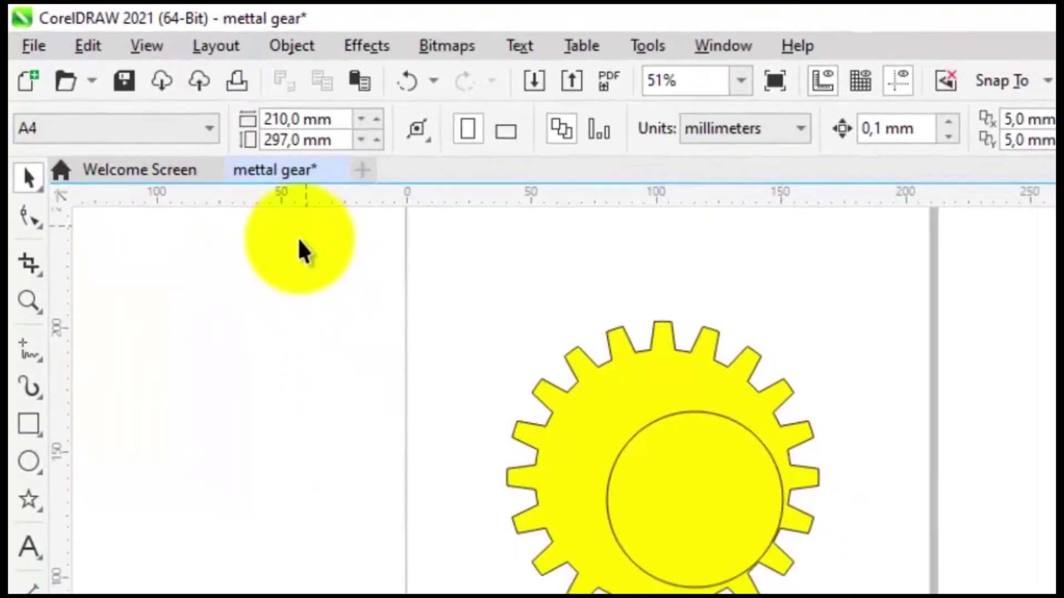
drag(335, 267, 363, 282)
drag(242, 191, 709, 520)
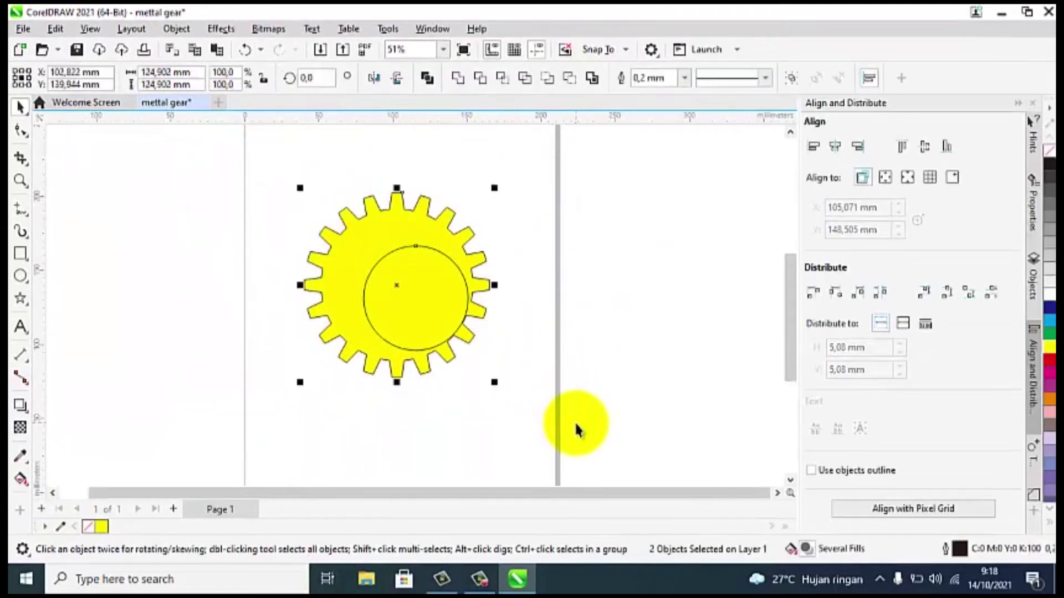
key(e)
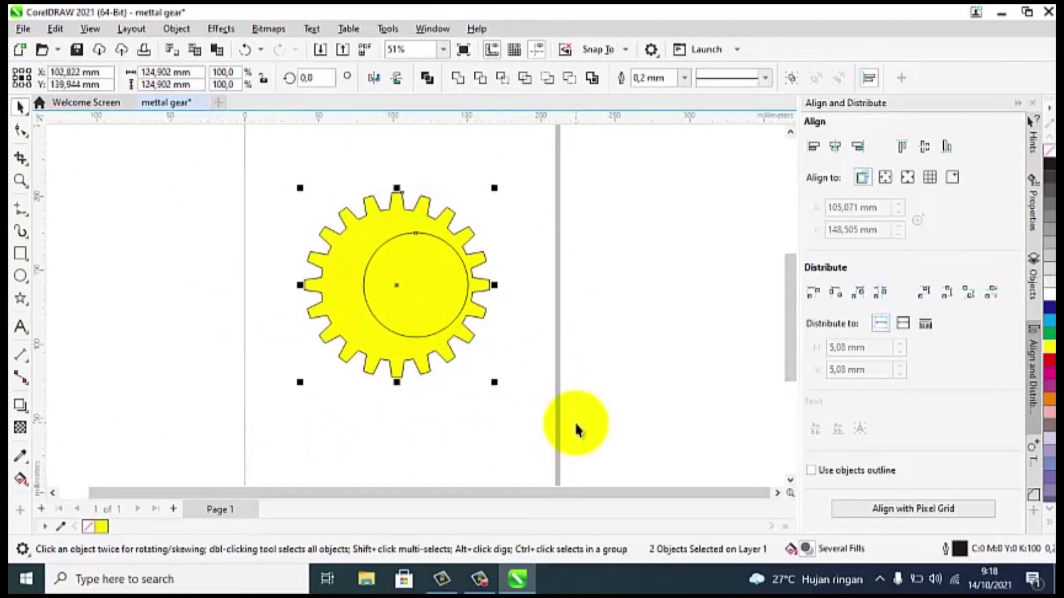
key(c)
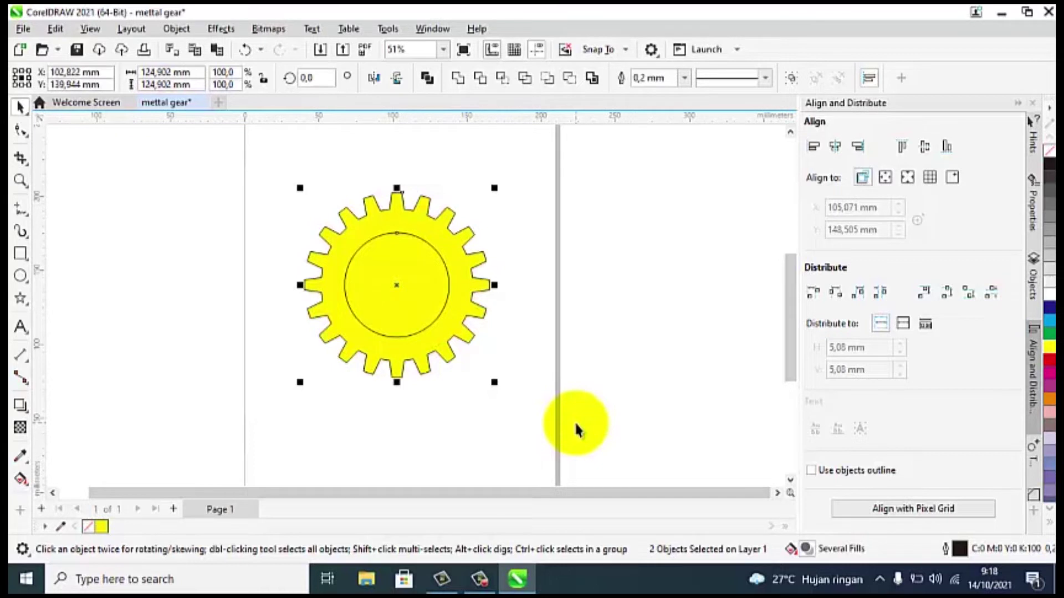
click(627, 204)
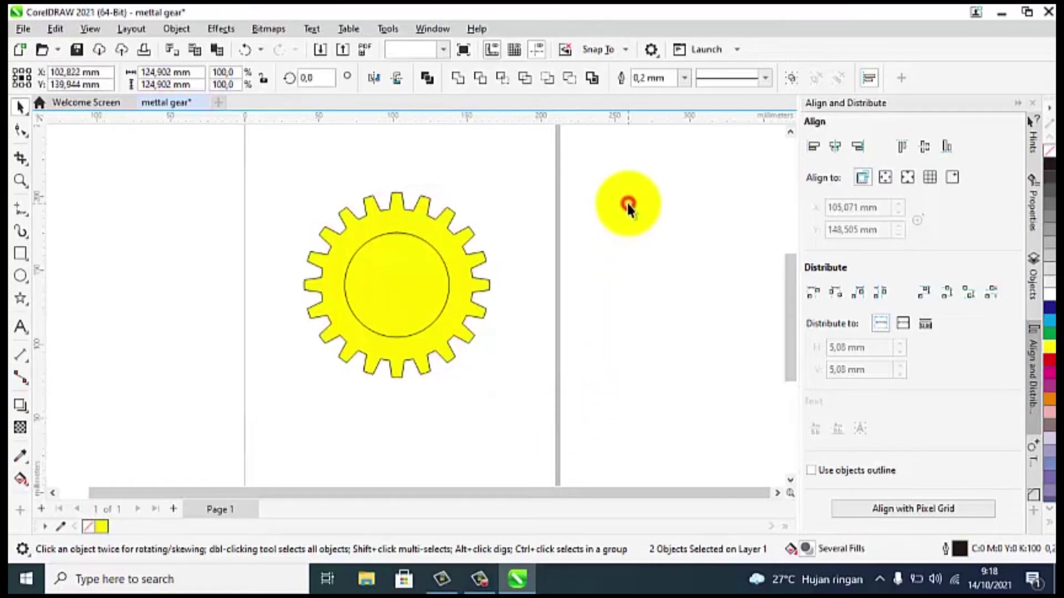
click(219, 151)
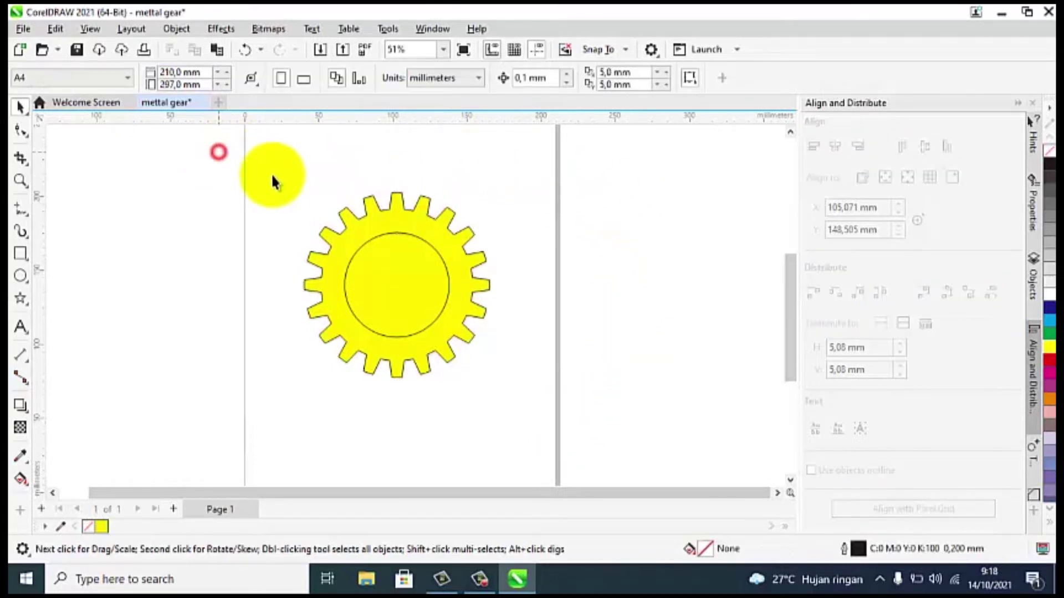
Cut the centred circle out of the gear with Back Minus Front
drag(271, 173, 568, 427)
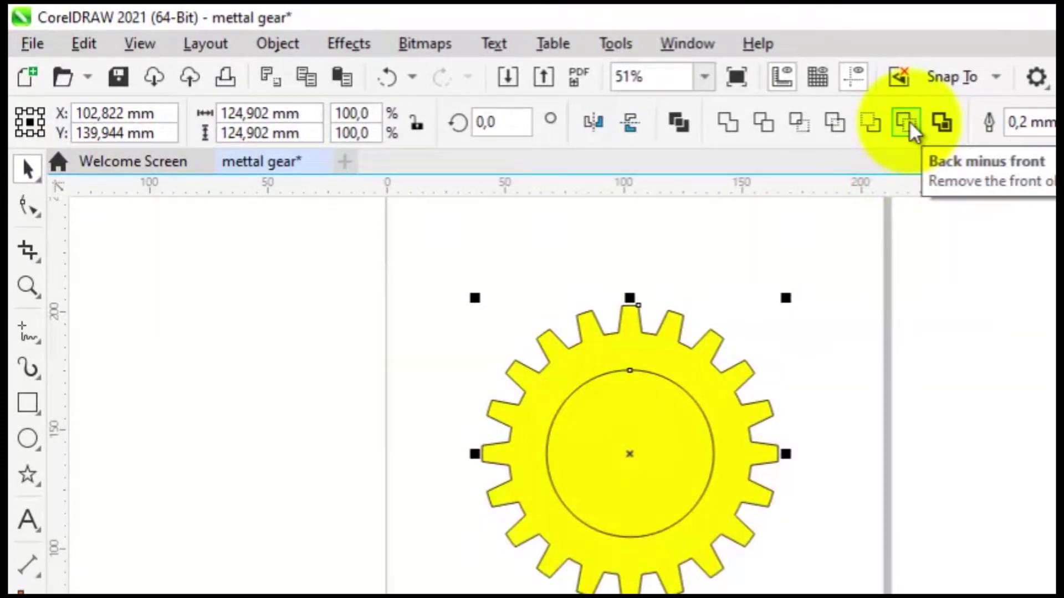
click(909, 121)
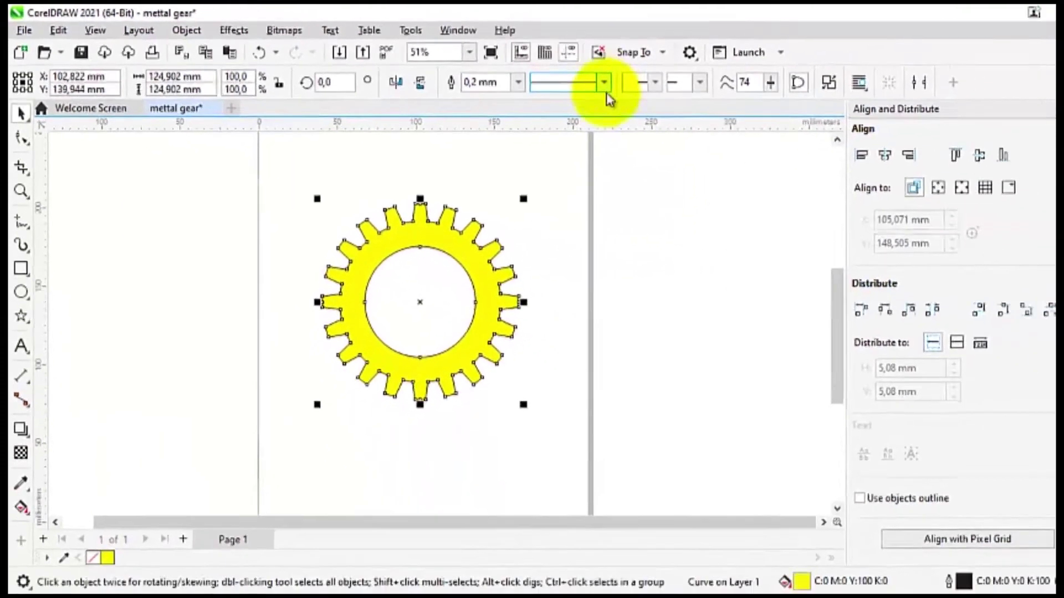
click(622, 216)
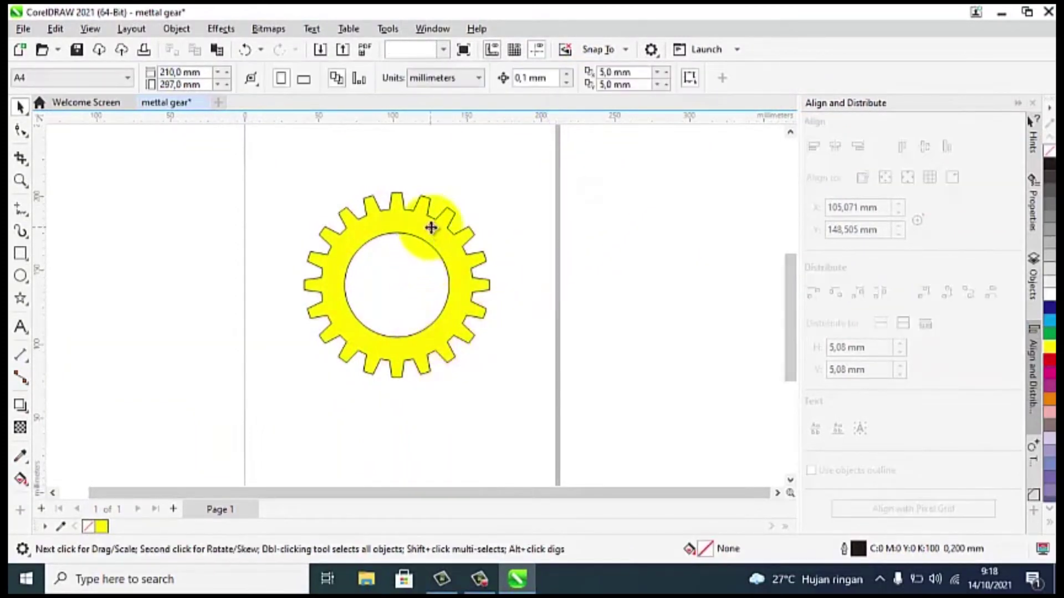
Move the gear over the page edge to check its hole, then back to about X 100, Y 132 mm, and deselect it
click(431, 228)
drag(463, 279, 576, 281)
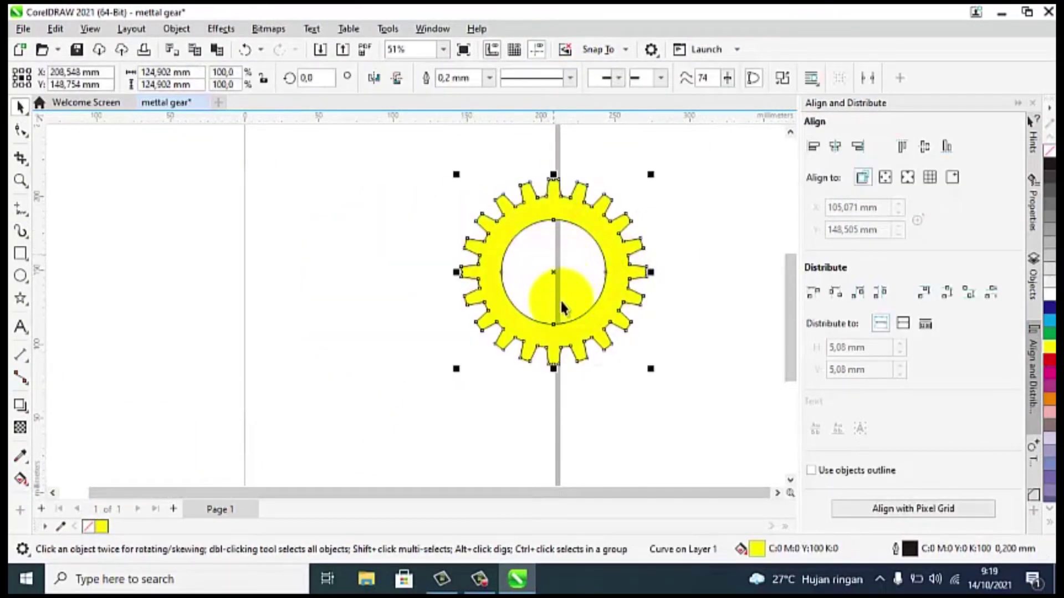
drag(617, 292, 457, 316)
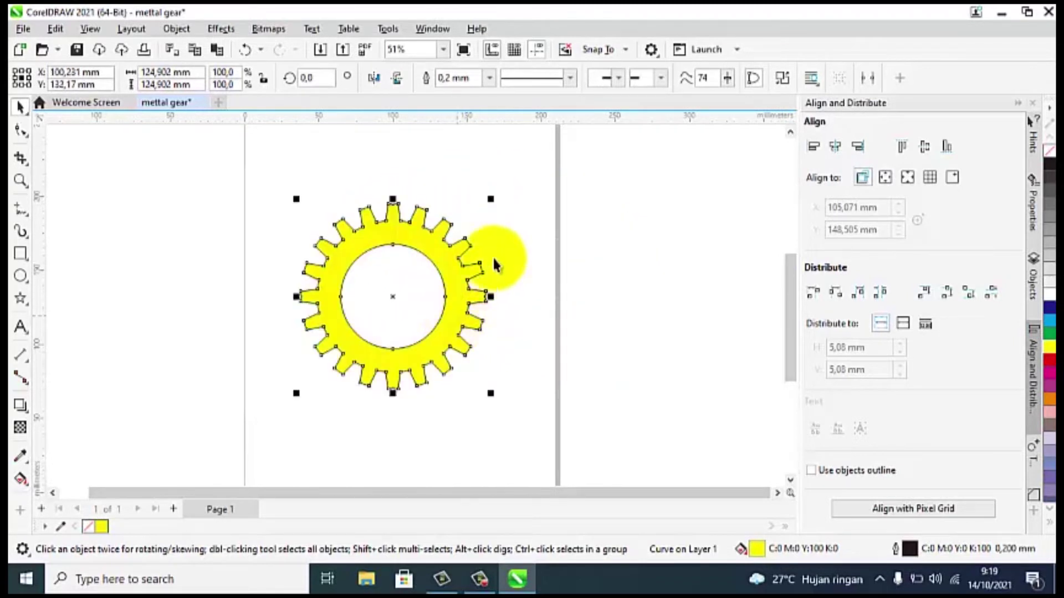
click(543, 229)
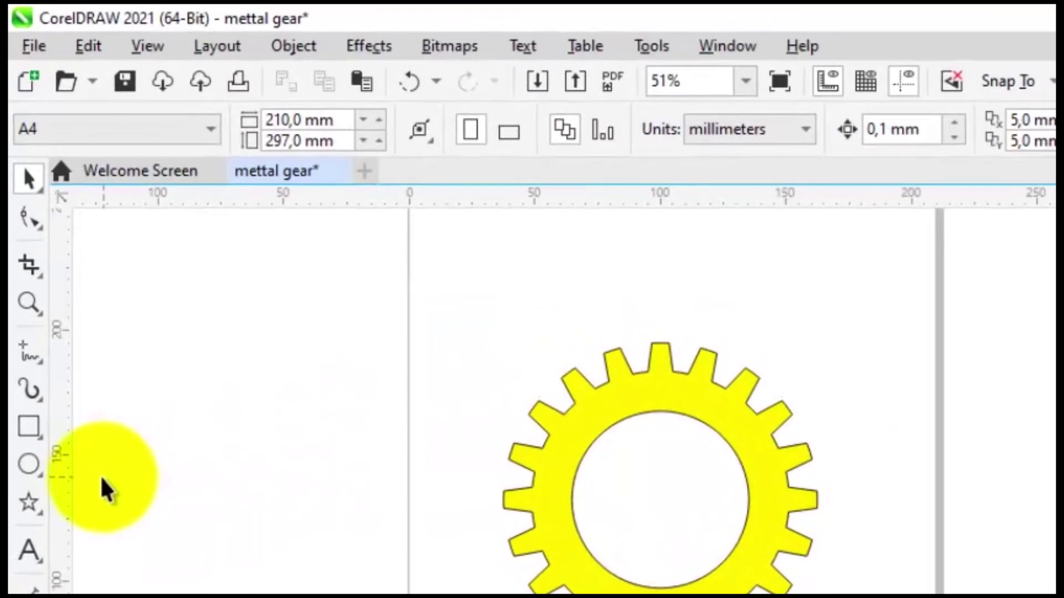
Draw a narrow vertical rectangle about 14 mm wide and 84 mm high across the gear's hole, overlapping the ring at both ends
click(28, 427)
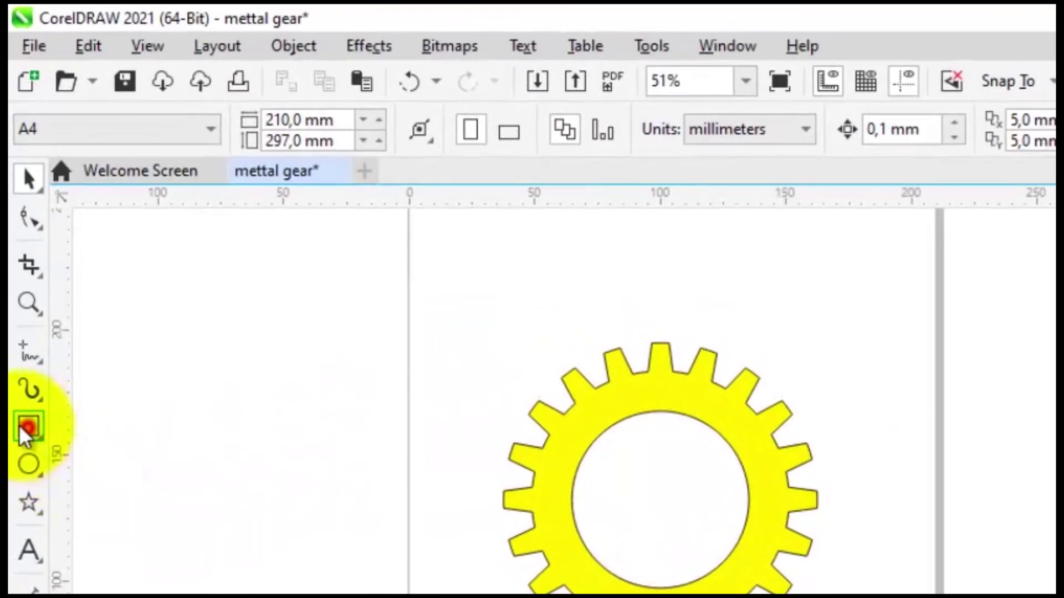
click(645, 392)
drag(617, 375, 655, 579)
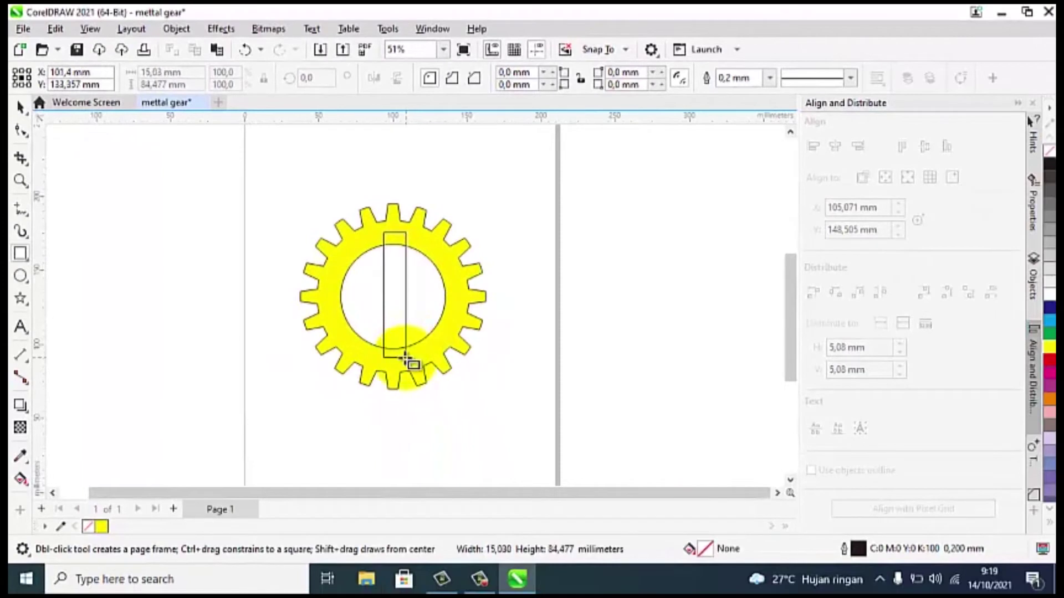
drag(406, 357, 406, 357)
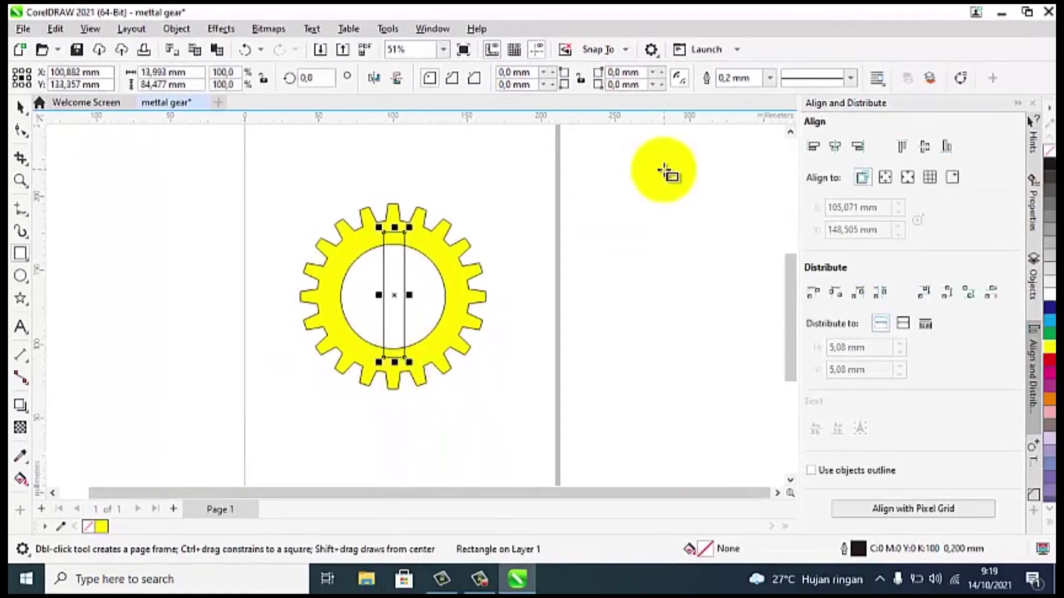
click(18, 108)
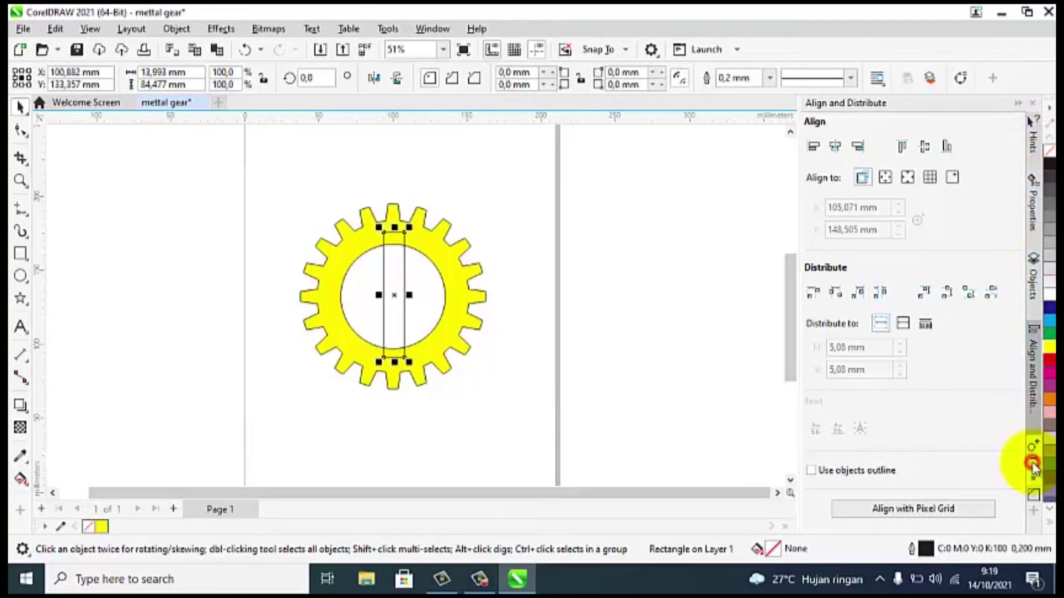
Open the Transform docker for the selected rectangle and check its entry in the list of dockers
click(1034, 468)
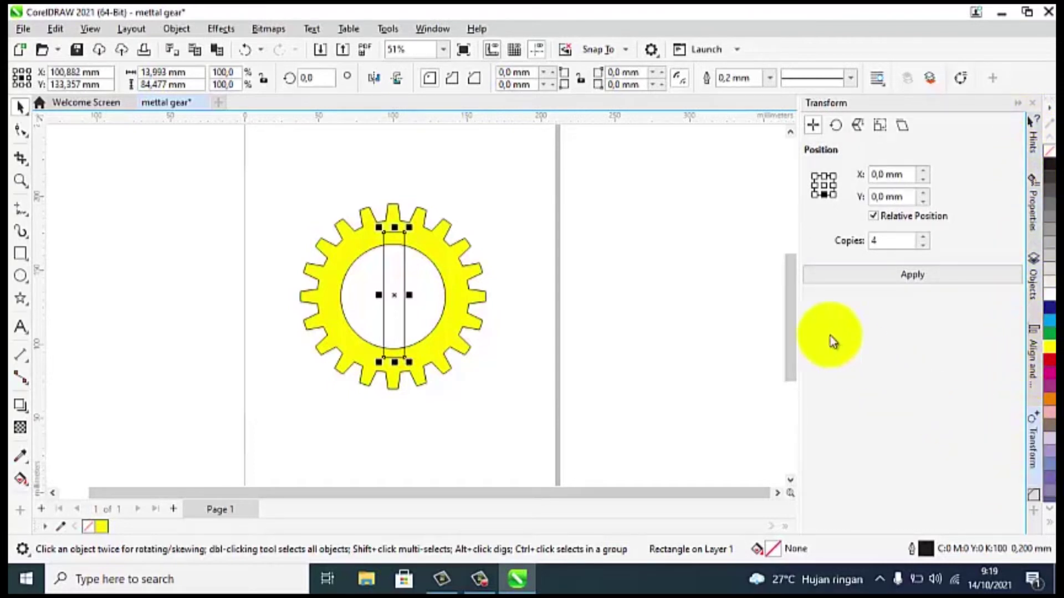
click(433, 29)
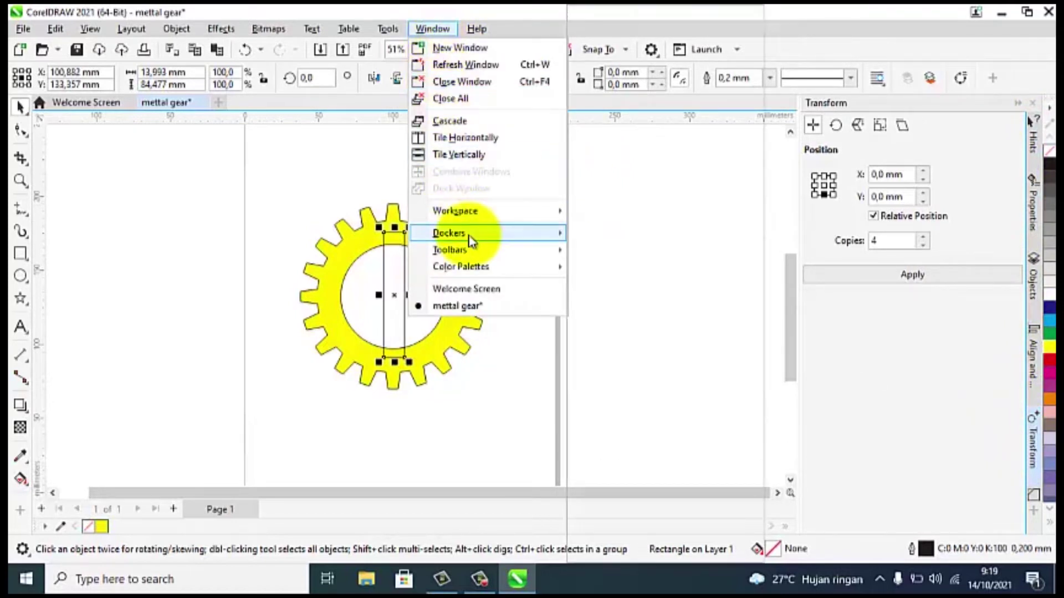
mouse_move(471, 240)
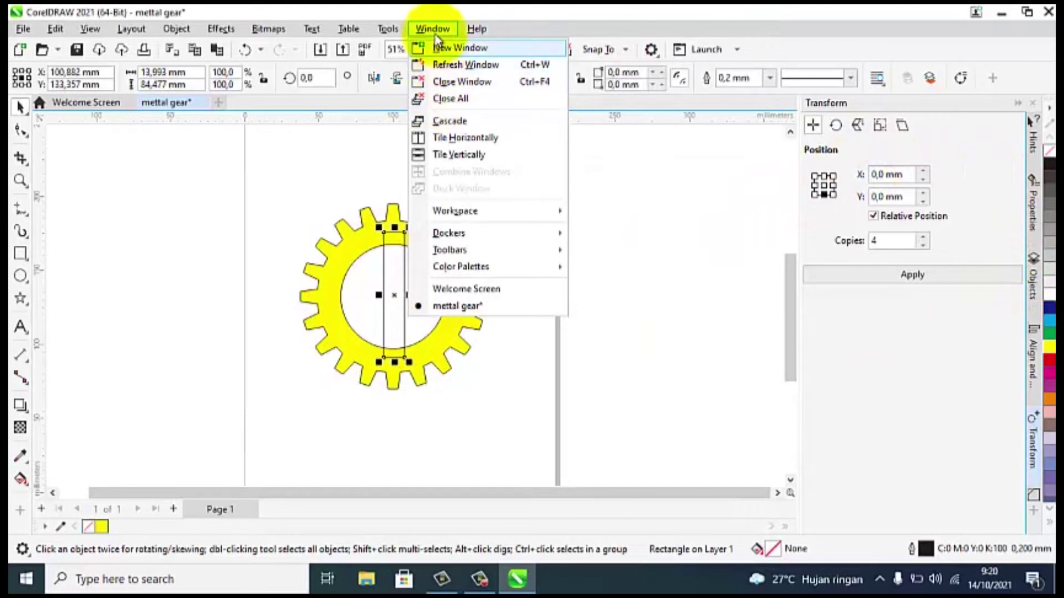
mouse_move(476, 235)
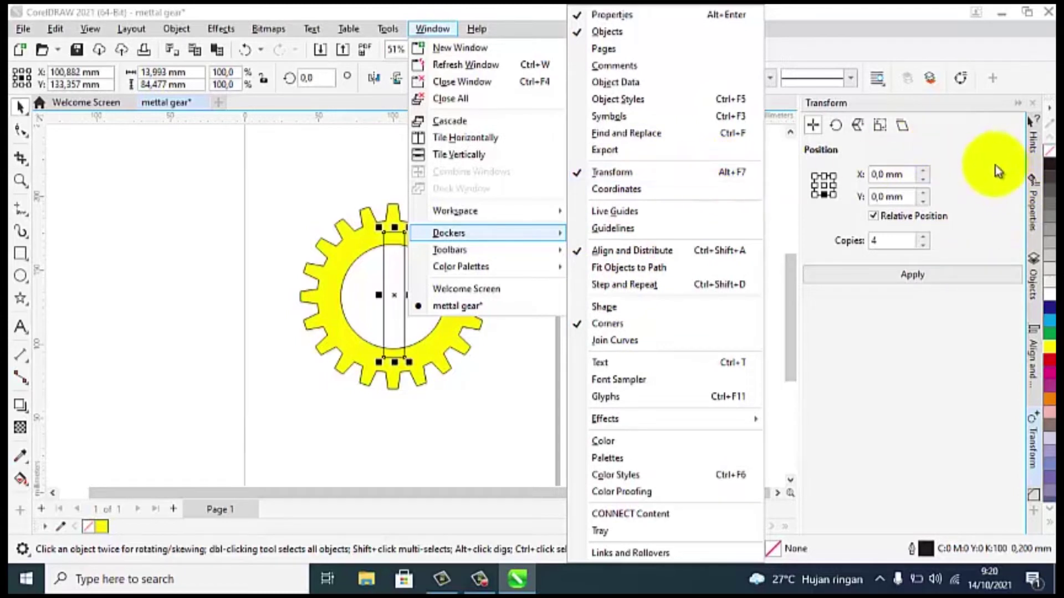
key(Escape)
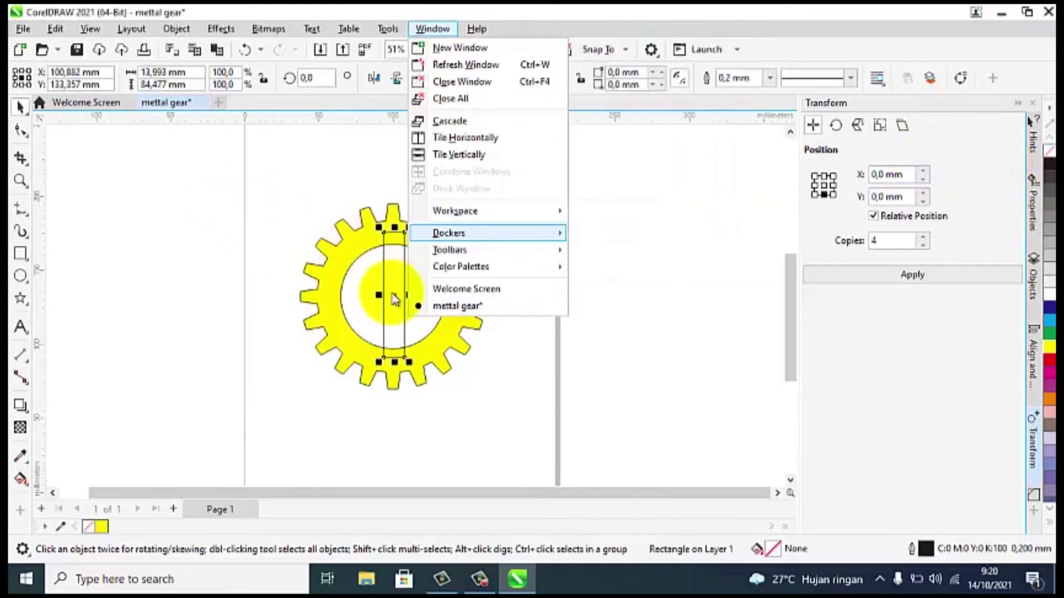
Create one copy of the vertical rectangle rotated 90° about its own centre to form a cross over the gear's hole
click(141, 224)
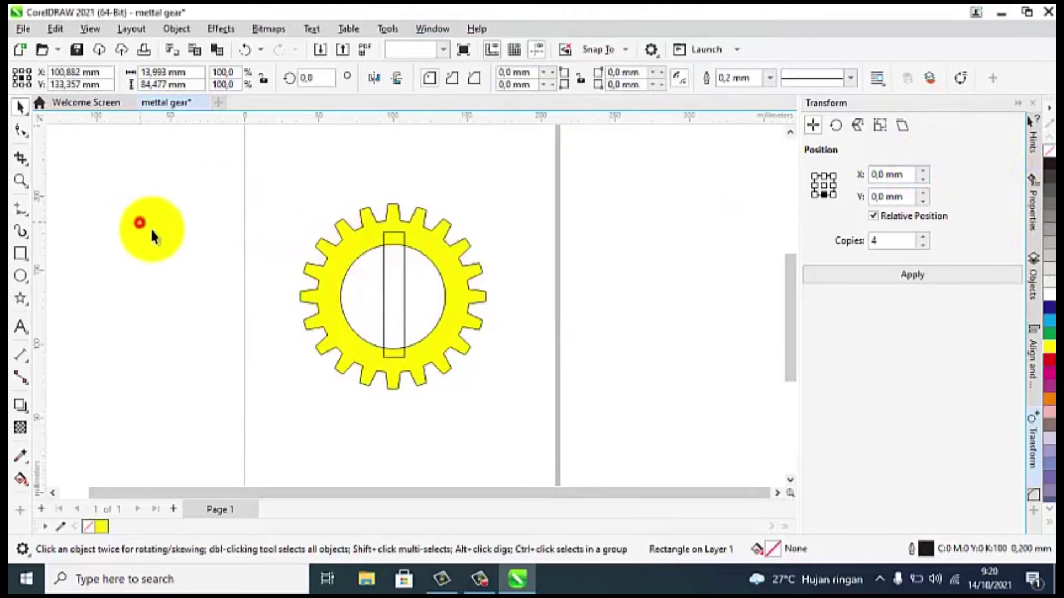
click(404, 284)
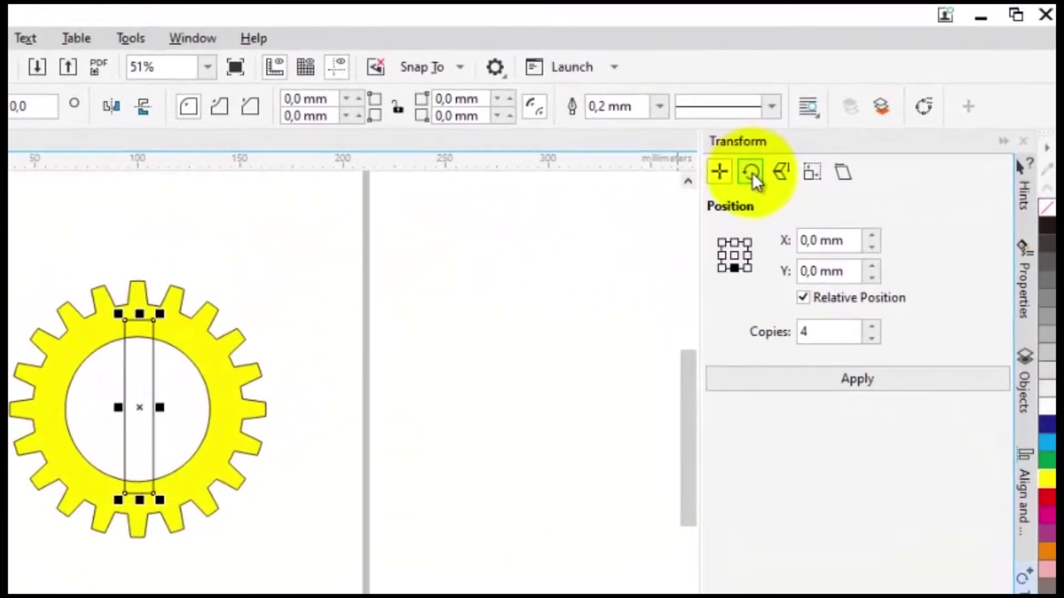
click(752, 172)
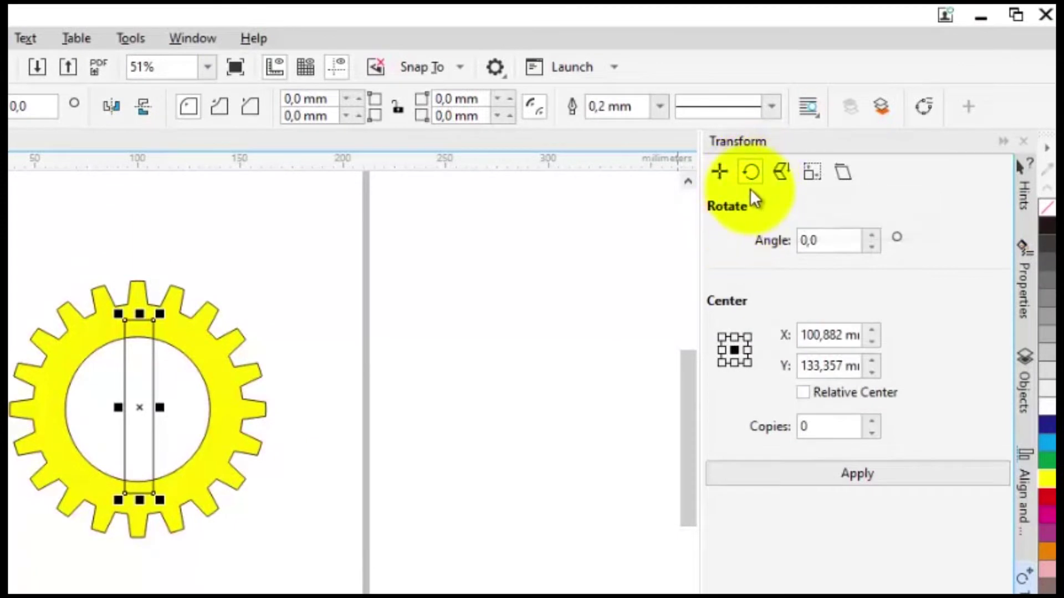
click(831, 239)
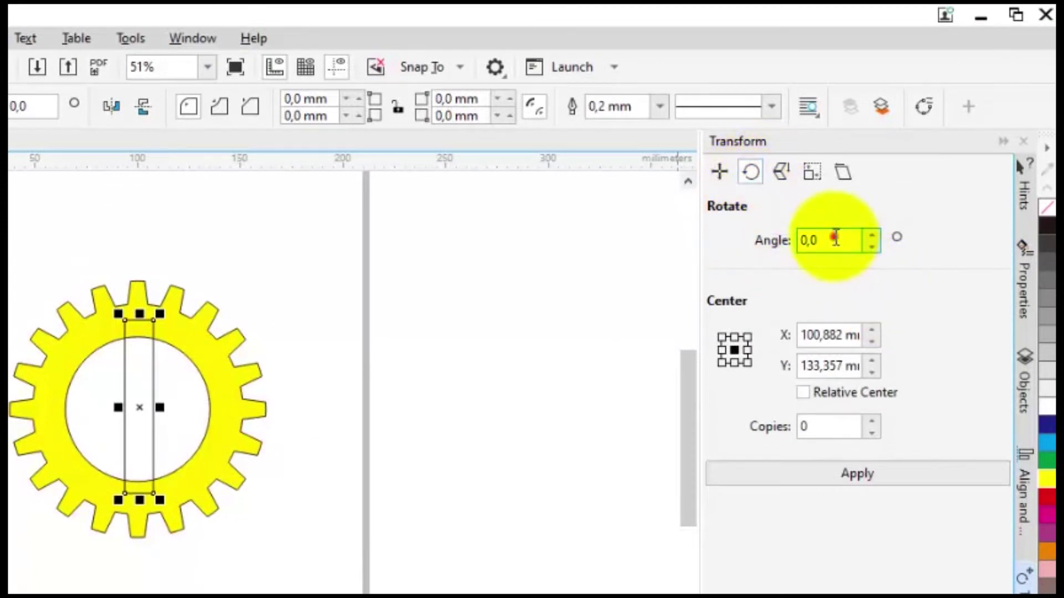
drag(835, 239, 794, 244)
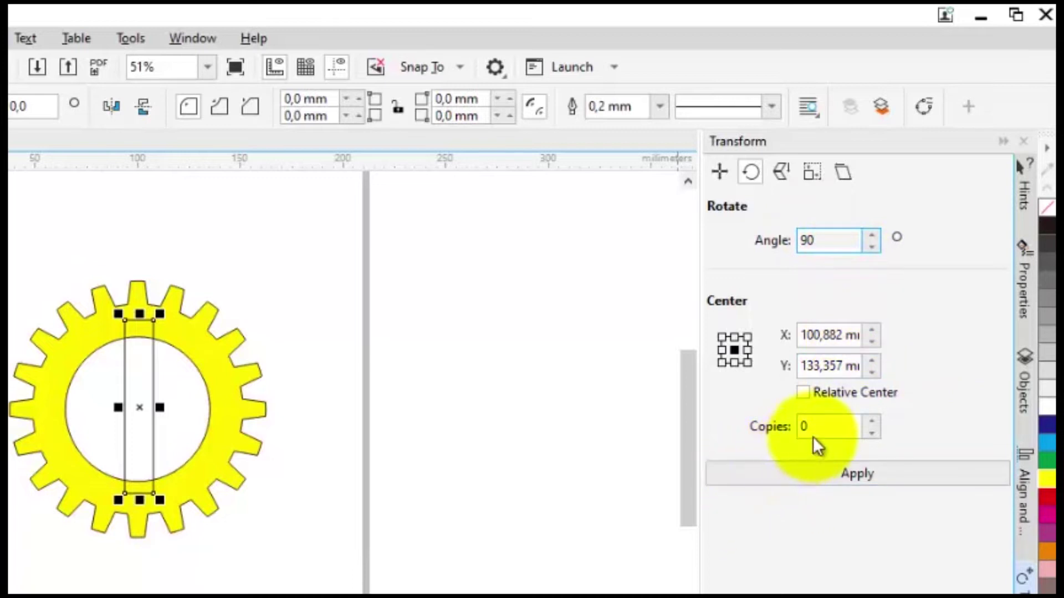
drag(818, 428, 780, 433)
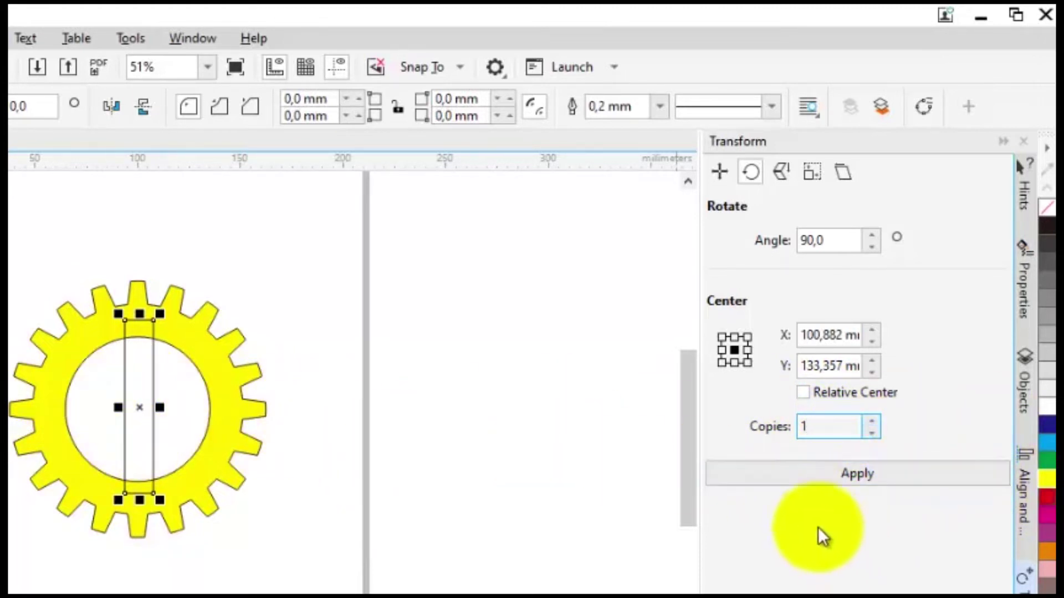
click(795, 477)
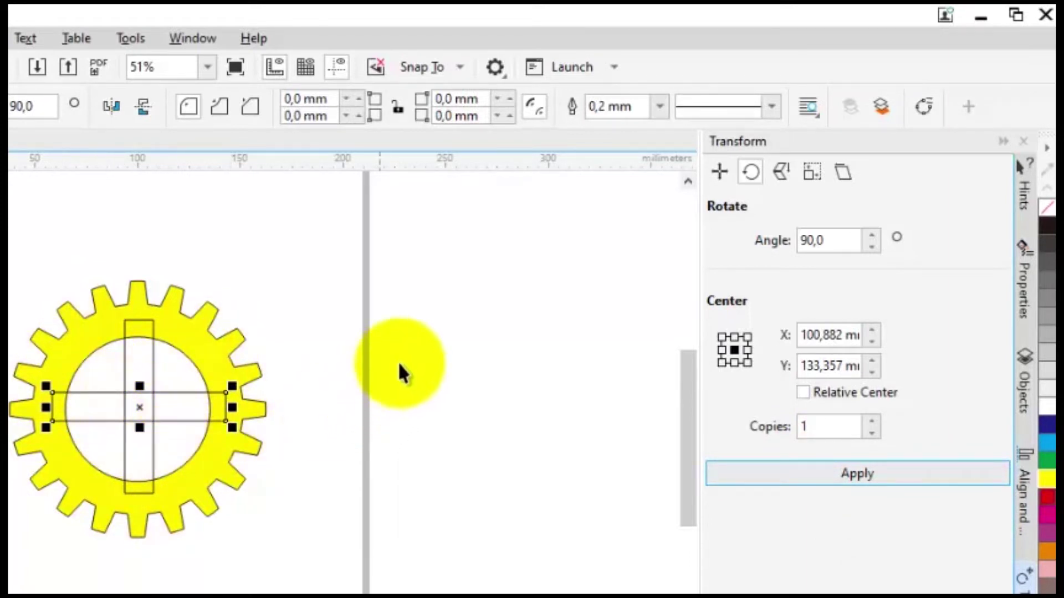
click(273, 287)
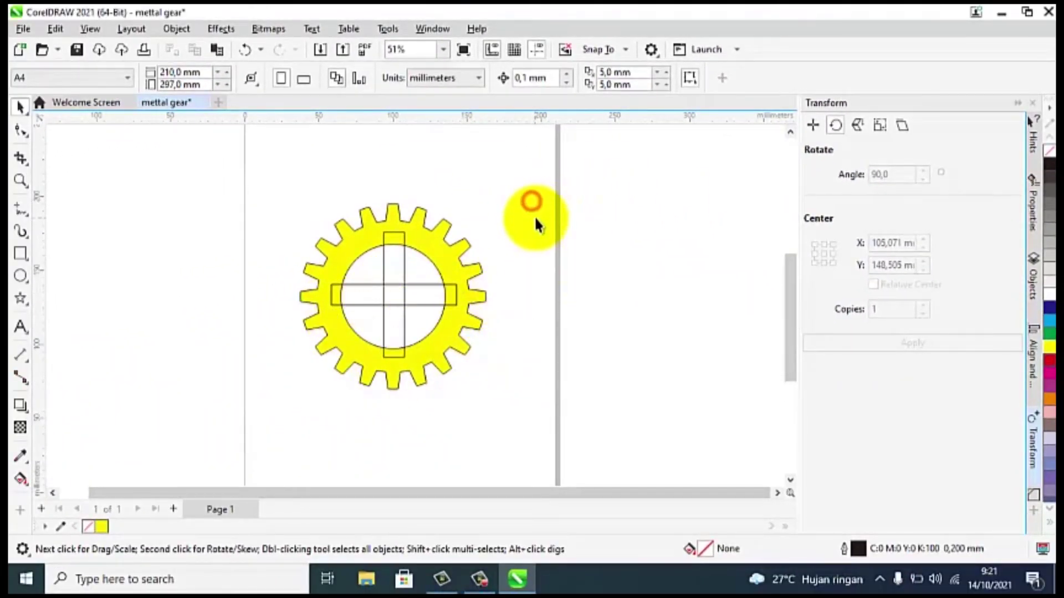
Weld the gear and both crossing rectangles into a single curve, and clear the selection
drag(191, 150, 546, 429)
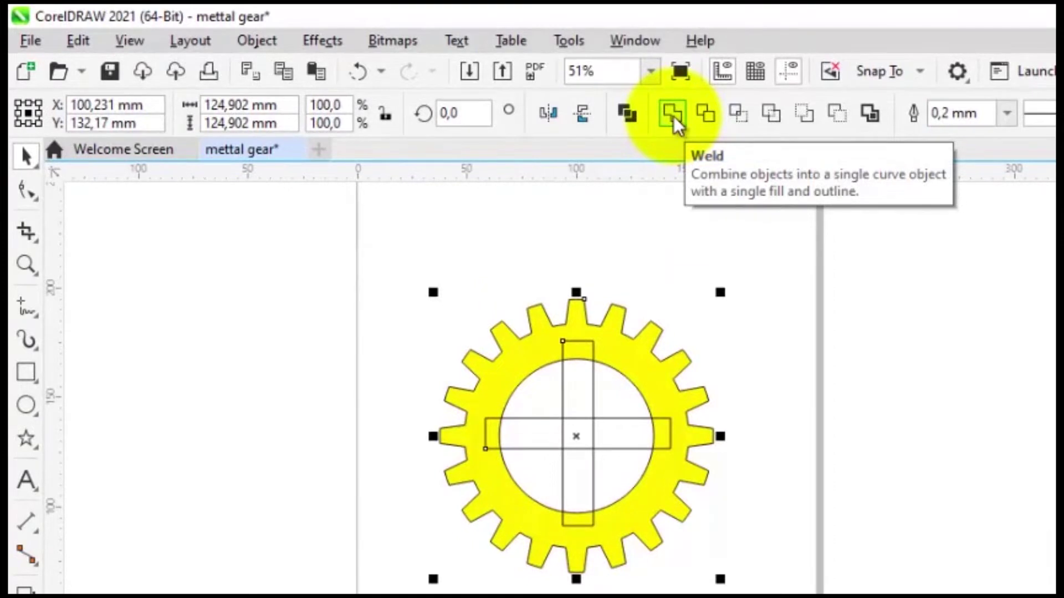
click(673, 115)
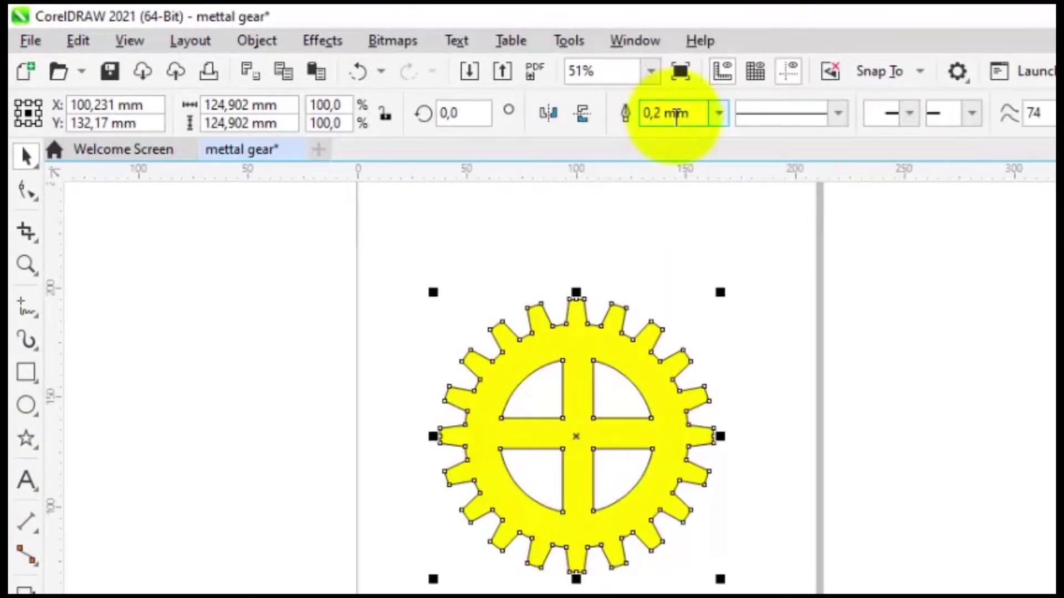
click(749, 246)
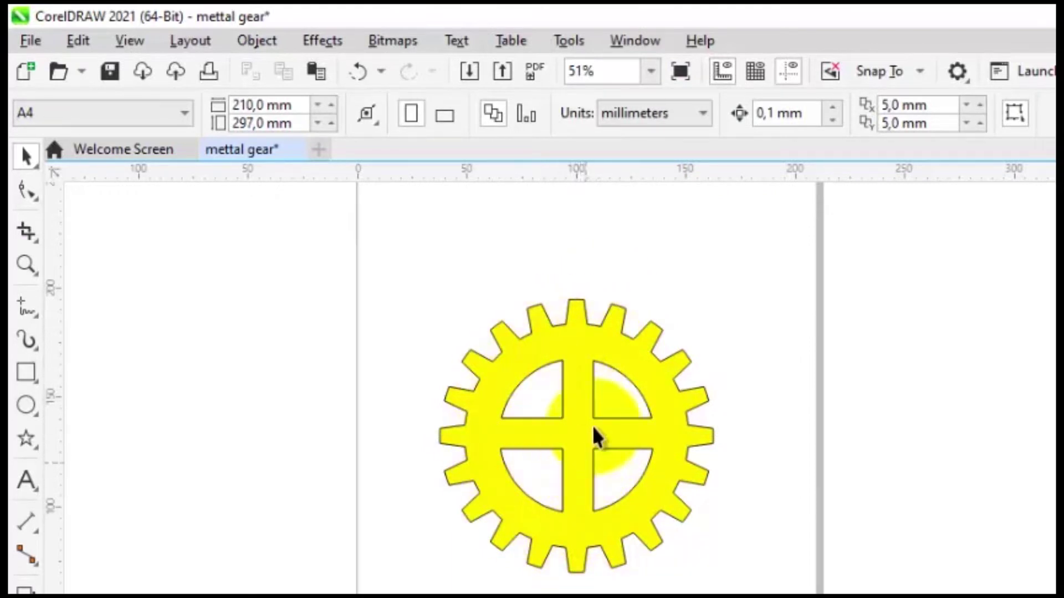
Move the welded gear aside to check that it is one piece, and return it to about X 99.7, Y 132.2 mm
click(569, 340)
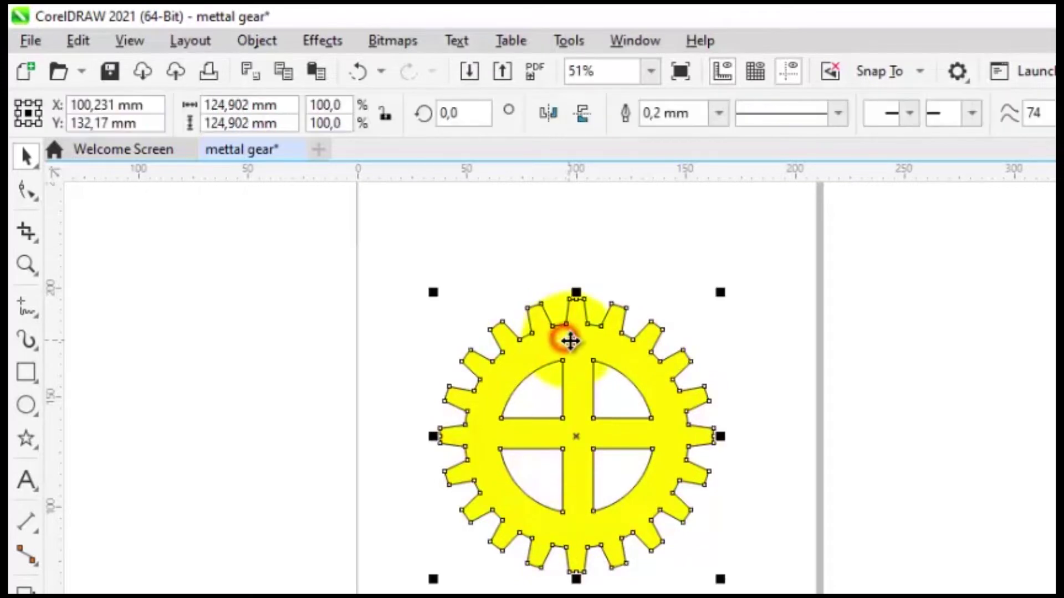
drag(570, 341, 615, 352)
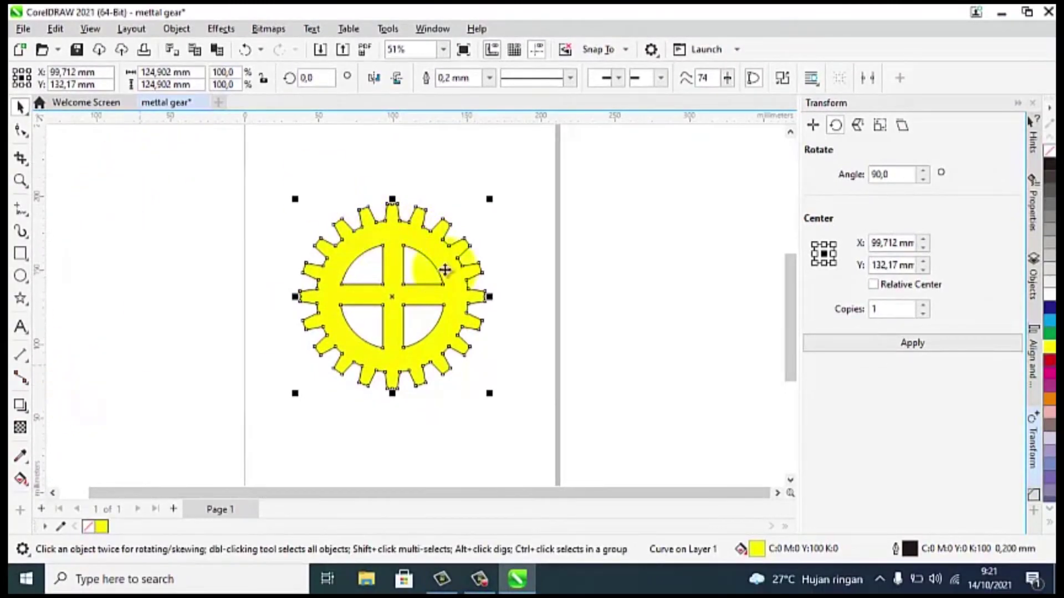
scroll(398, 274, up, 1)
scroll(354, 271, up, 1)
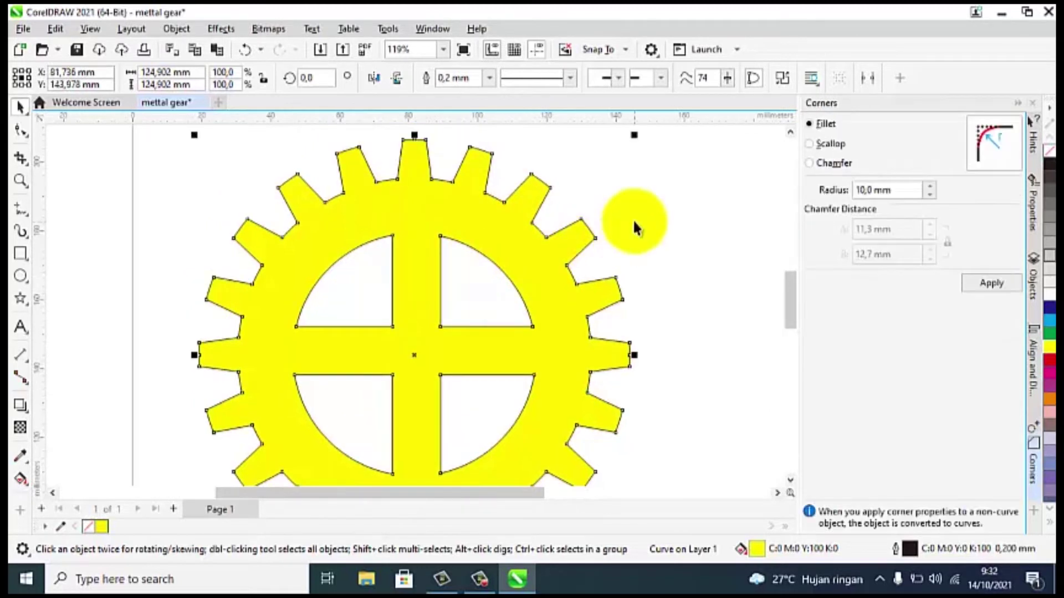
Deselect the gear, close the Corners docker and open it again from the list of dockers
click(755, 197)
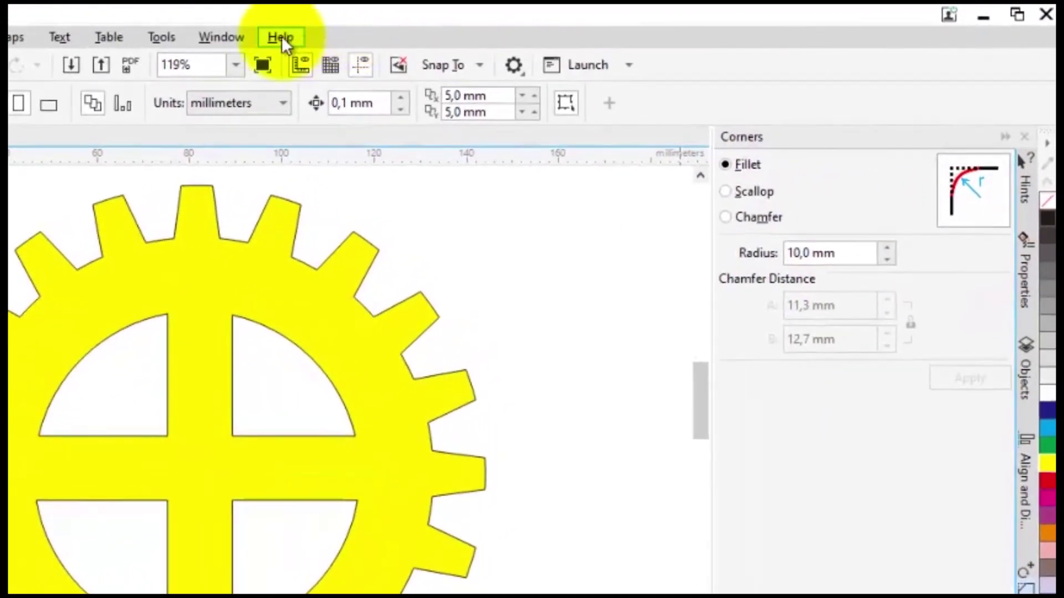
click(217, 37)
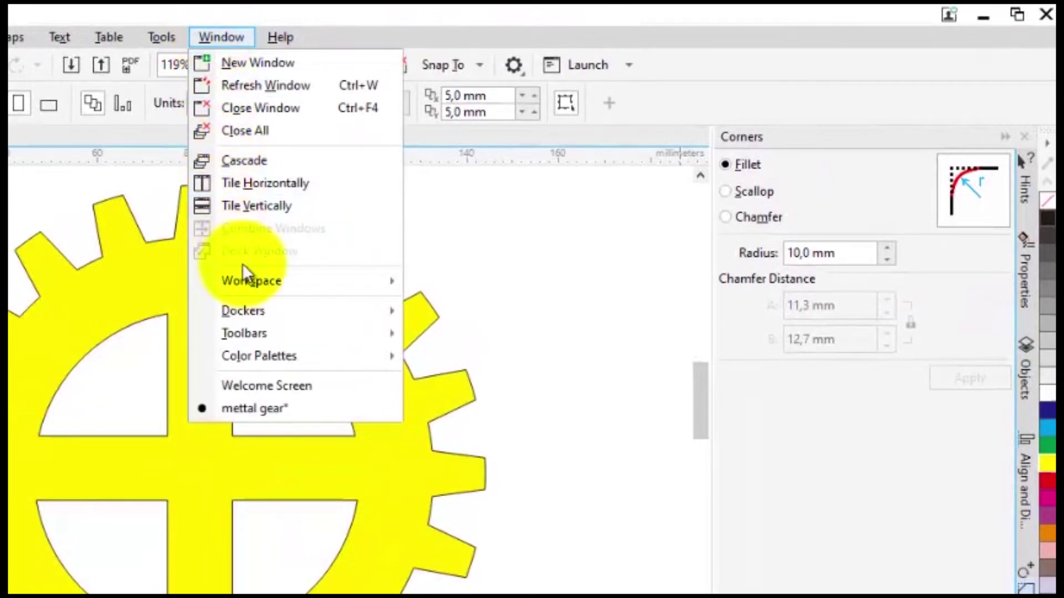
mouse_move(265, 307)
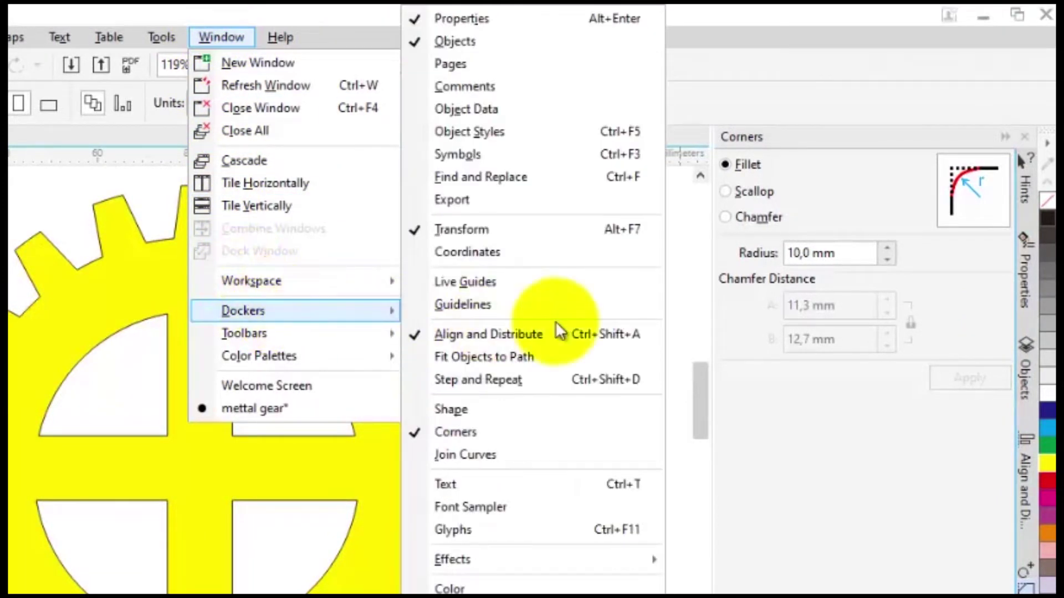
click(508, 433)
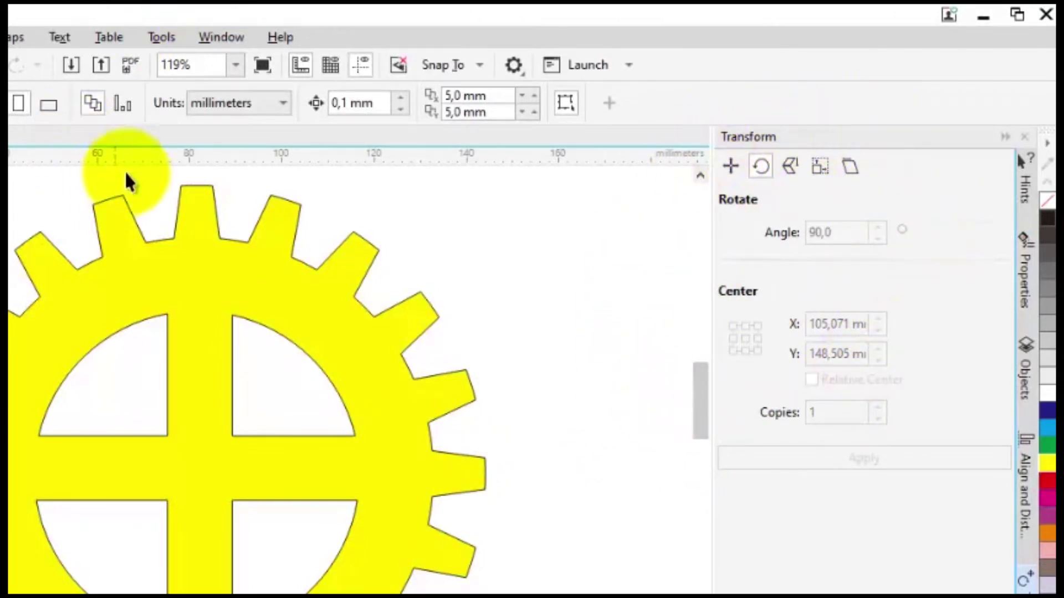
click(223, 38)
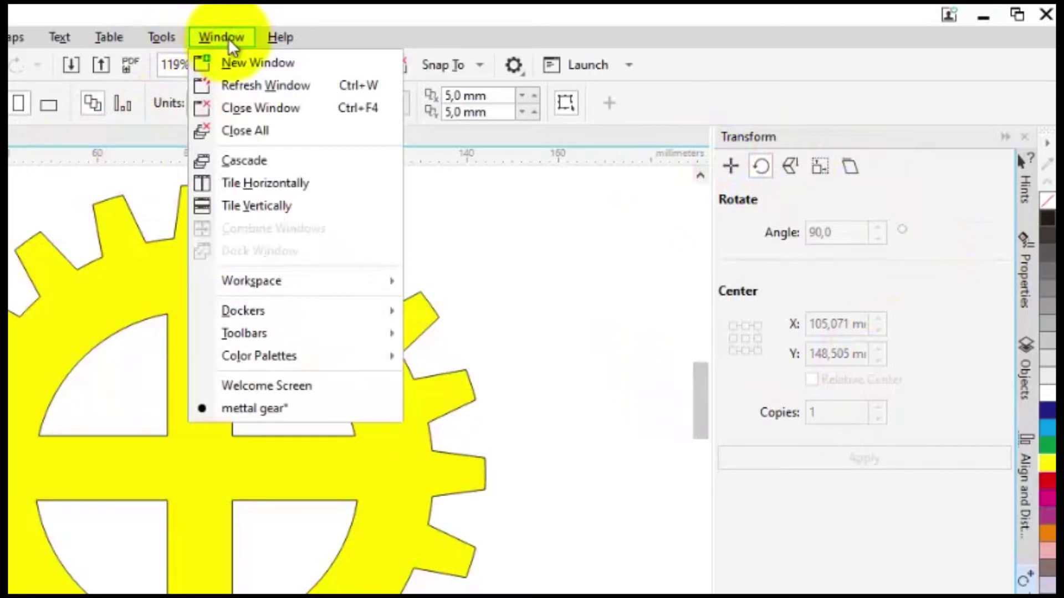
mouse_move(304, 306)
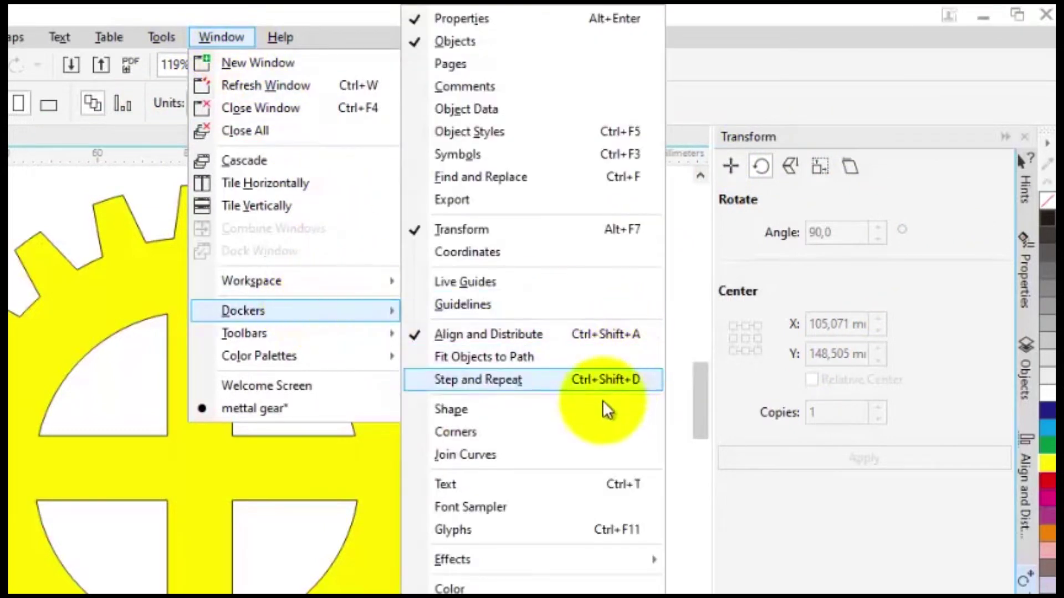
click(503, 431)
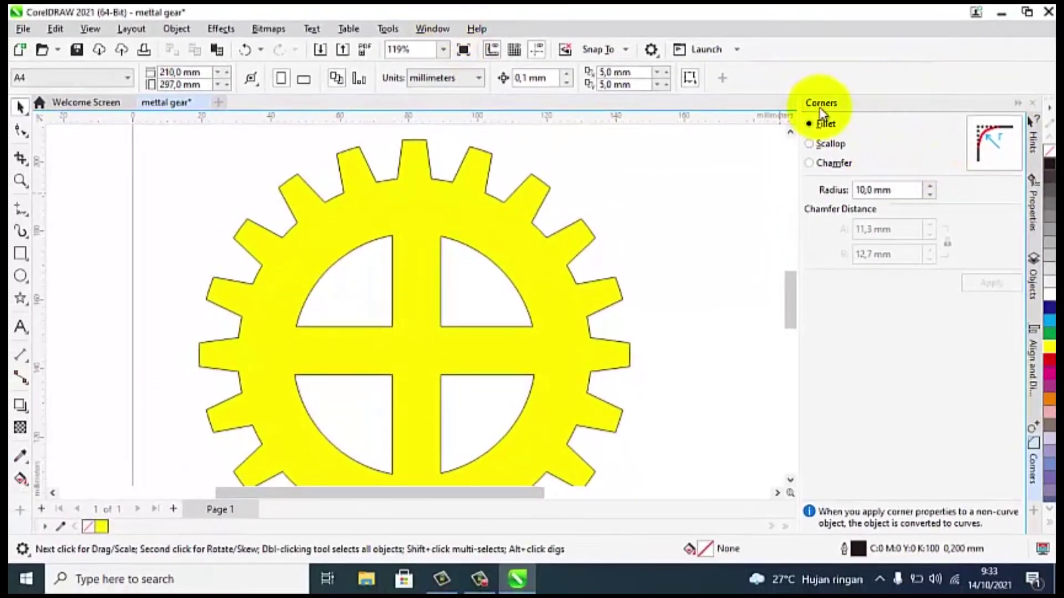
With the Shape tool, select the gear's node at the spoke corner of the upper-right opening
click(20, 131)
click(444, 326)
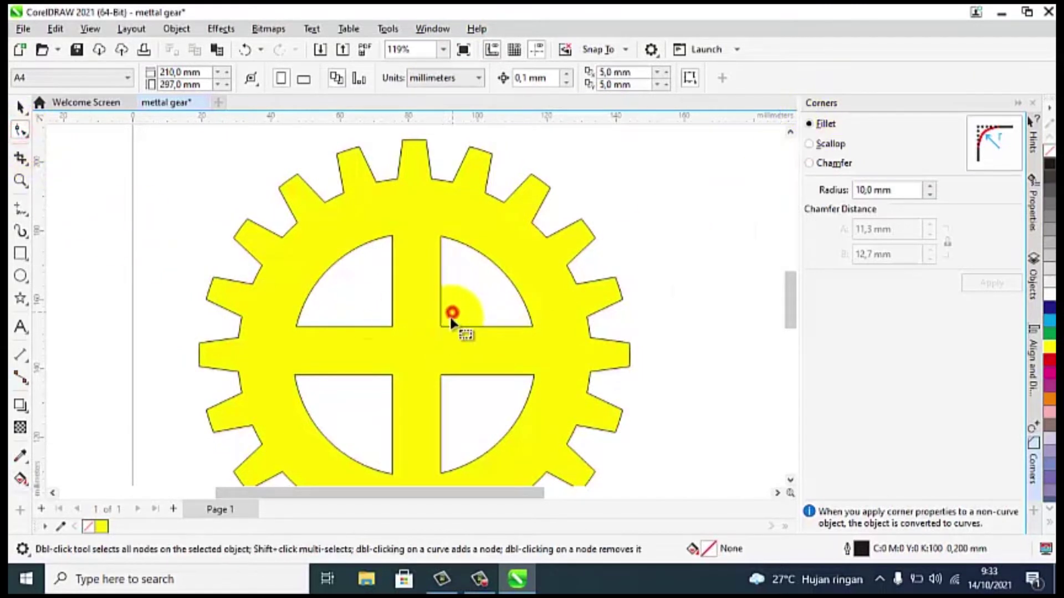
click(443, 326)
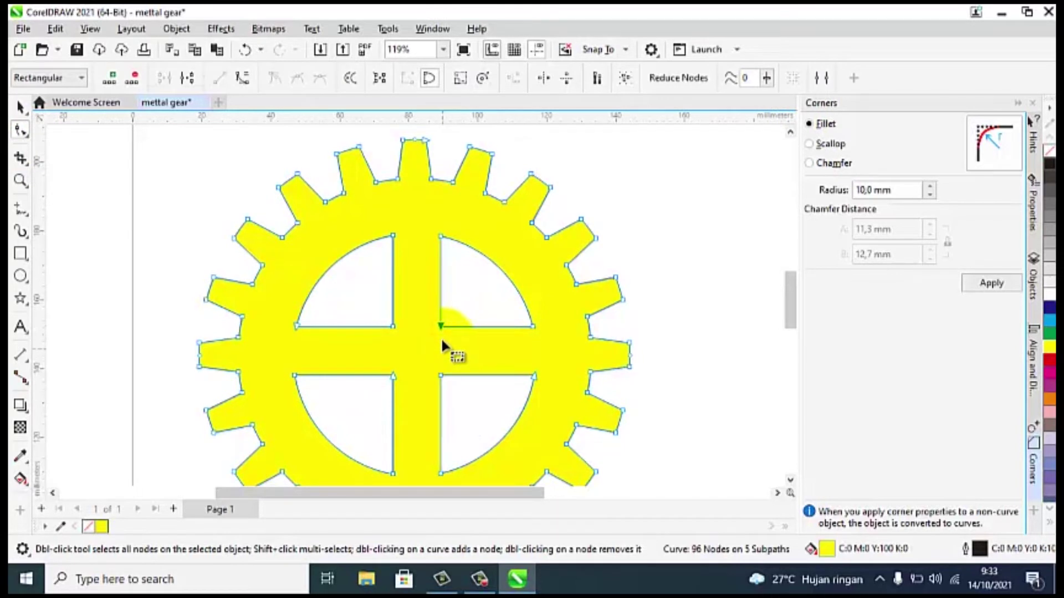
click(440, 325)
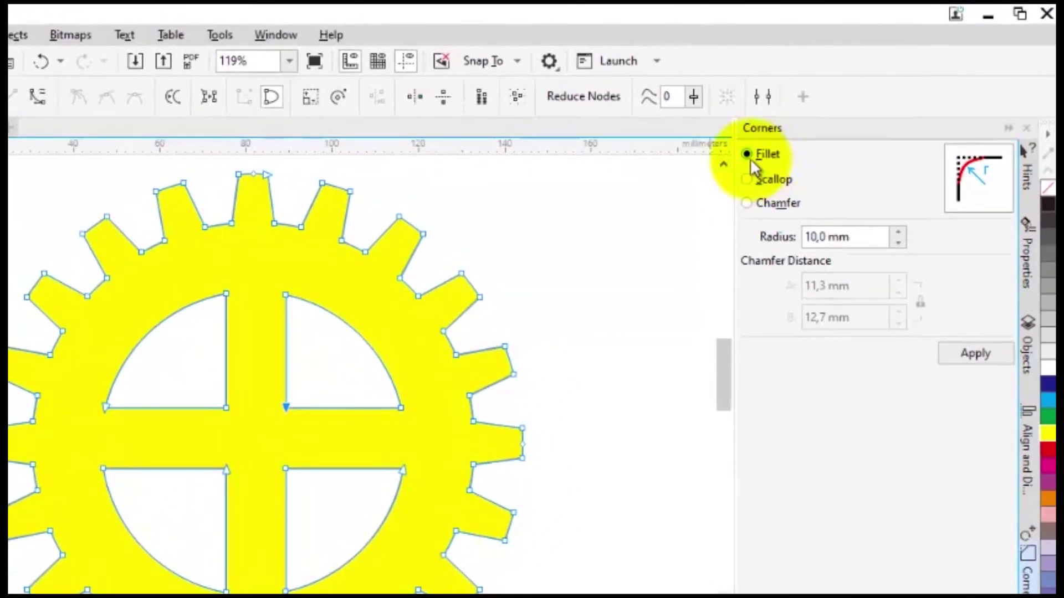
Compare the Fillet and Scallop corner types on the selected node, ending on Fillet
click(749, 153)
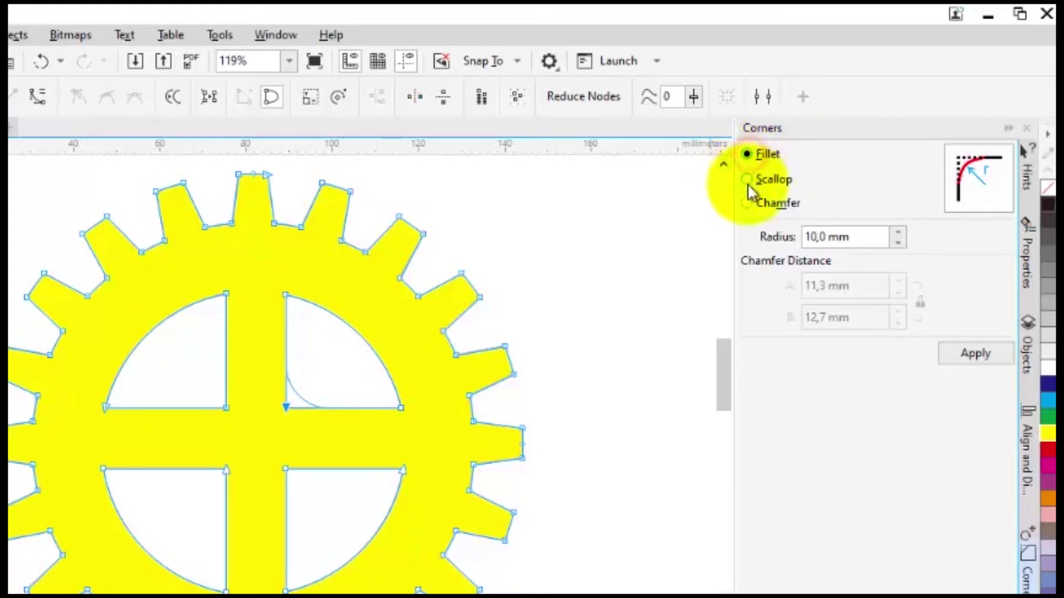
click(747, 179)
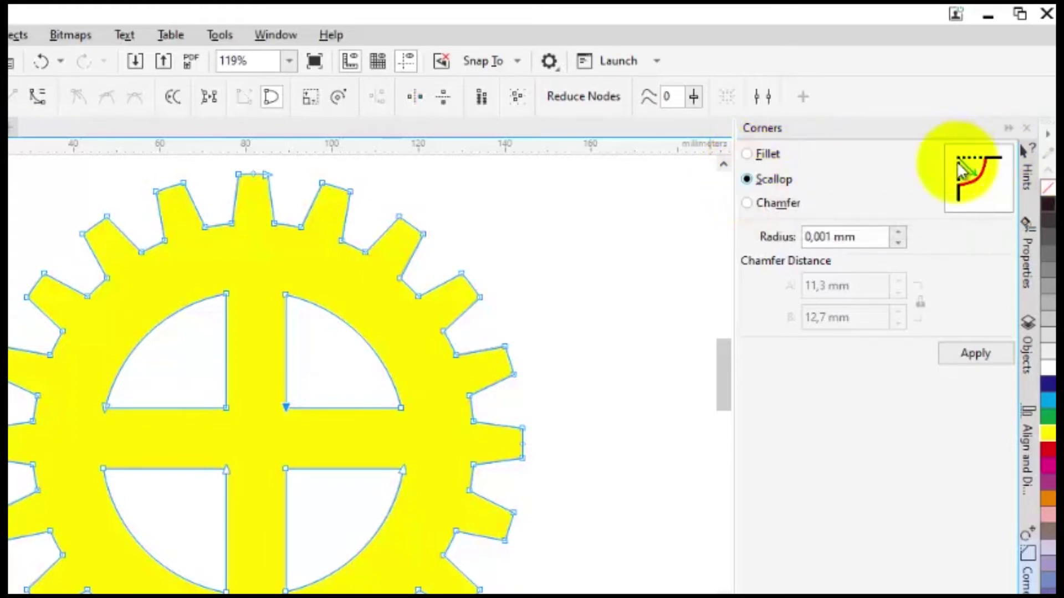
click(747, 154)
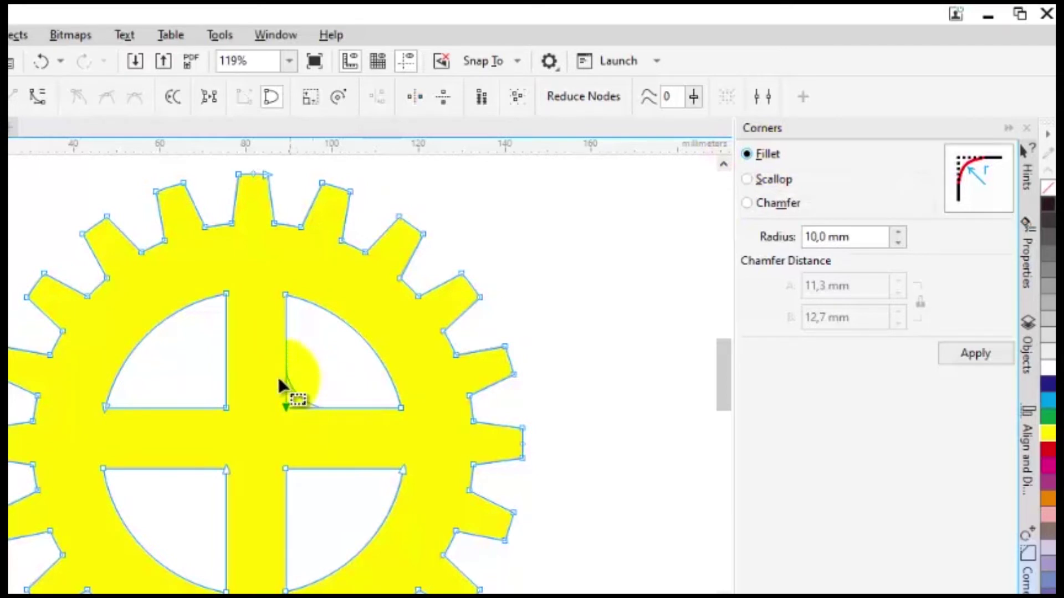
Set the corner radius to 5 mm and preview it with the Fillet type on the selected node
click(861, 238)
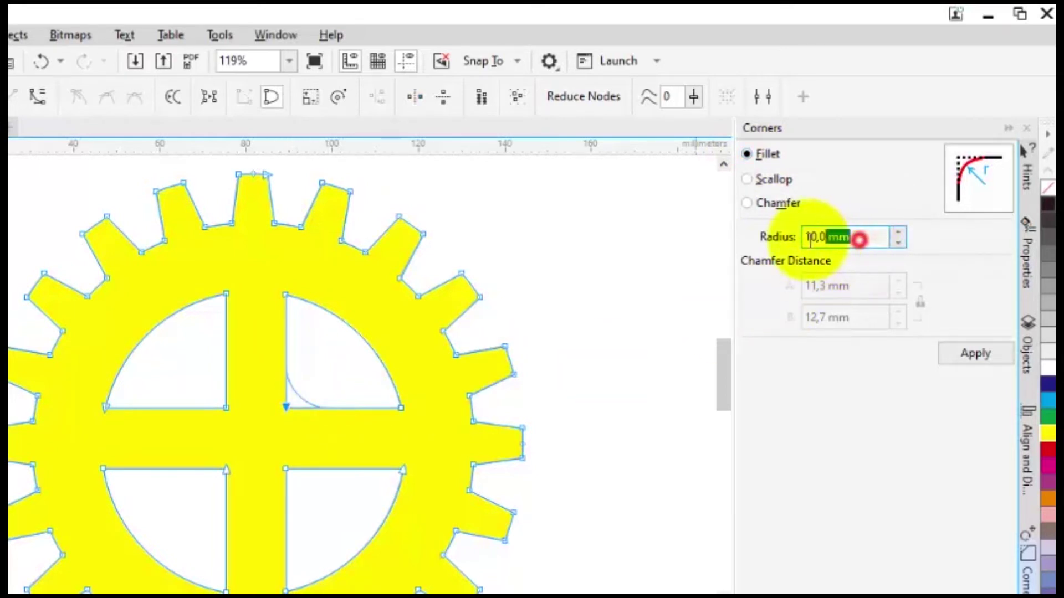
text(5)
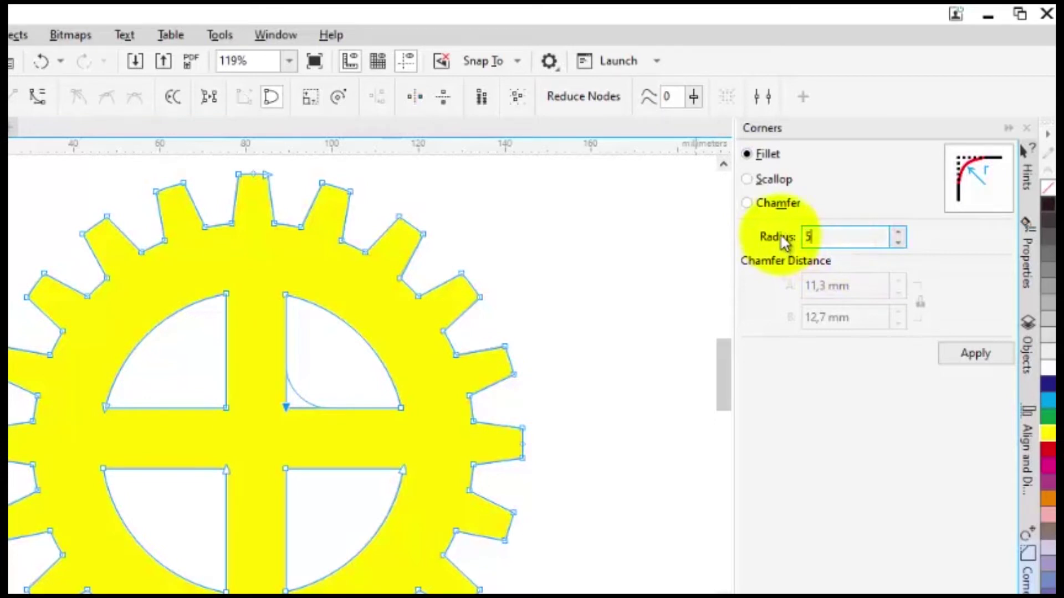
click(748, 178)
click(746, 154)
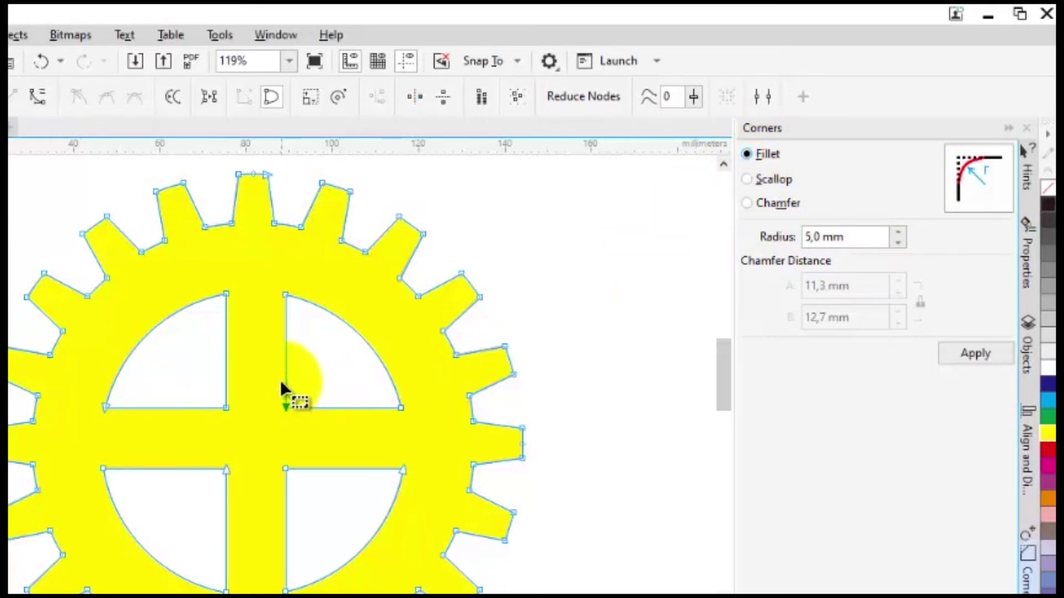
Set the fillet radius to 7 mm and preview the rounding on the selected spoke corner
click(858, 236)
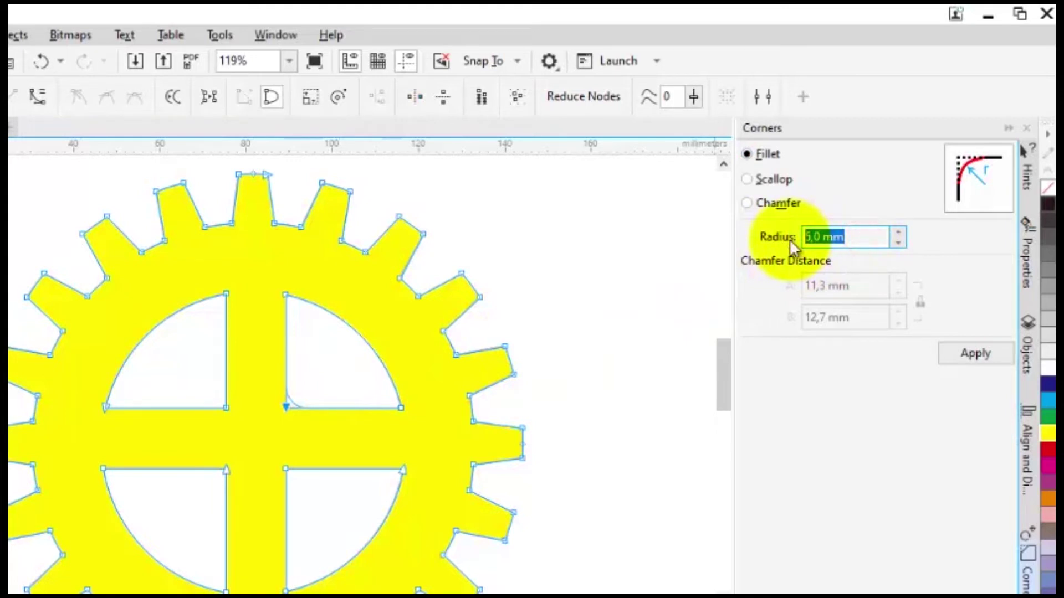
text(7)
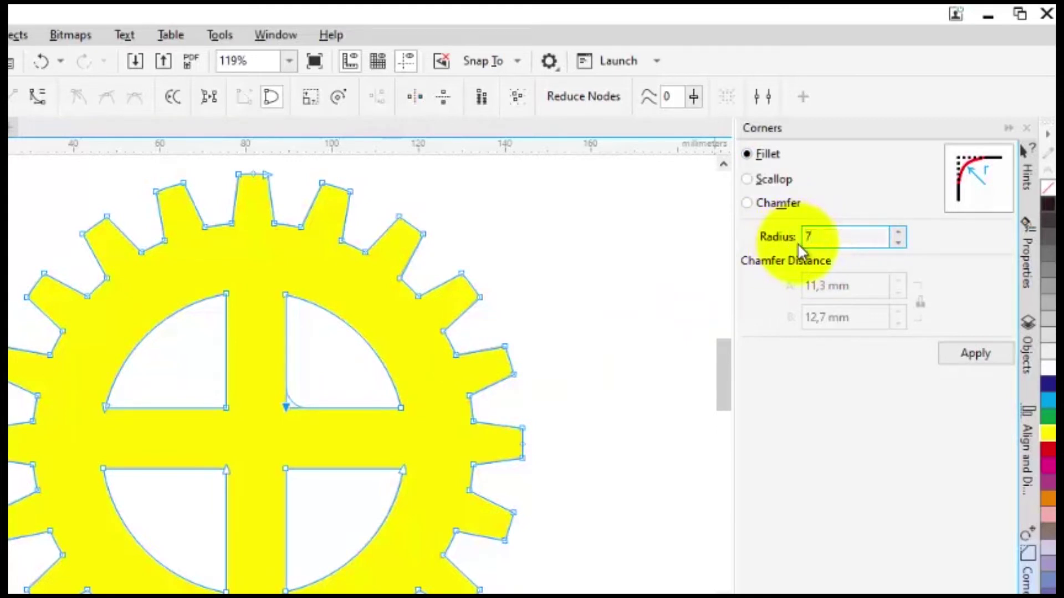
click(756, 153)
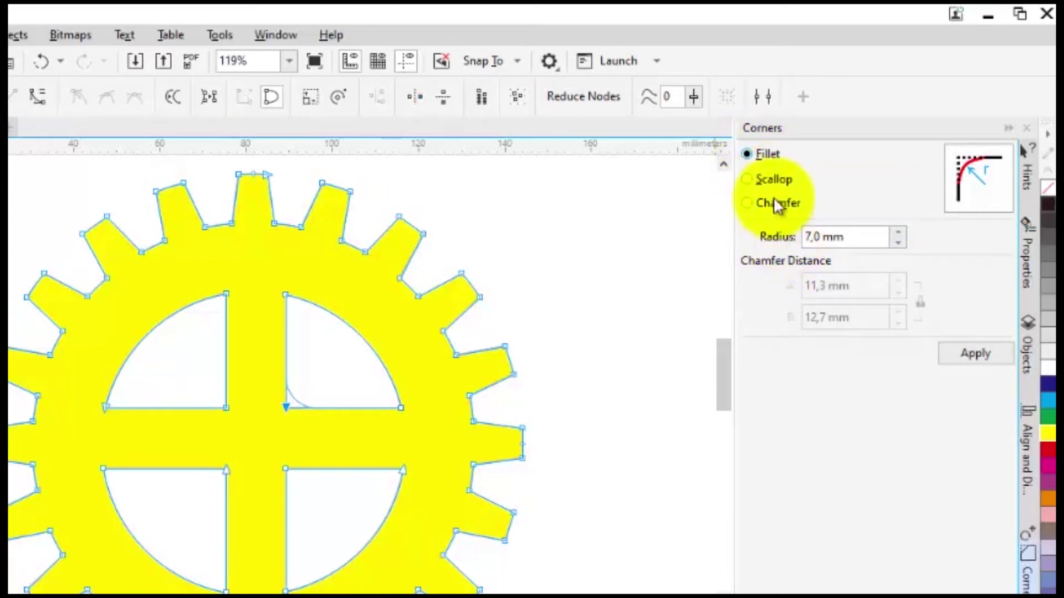
click(757, 155)
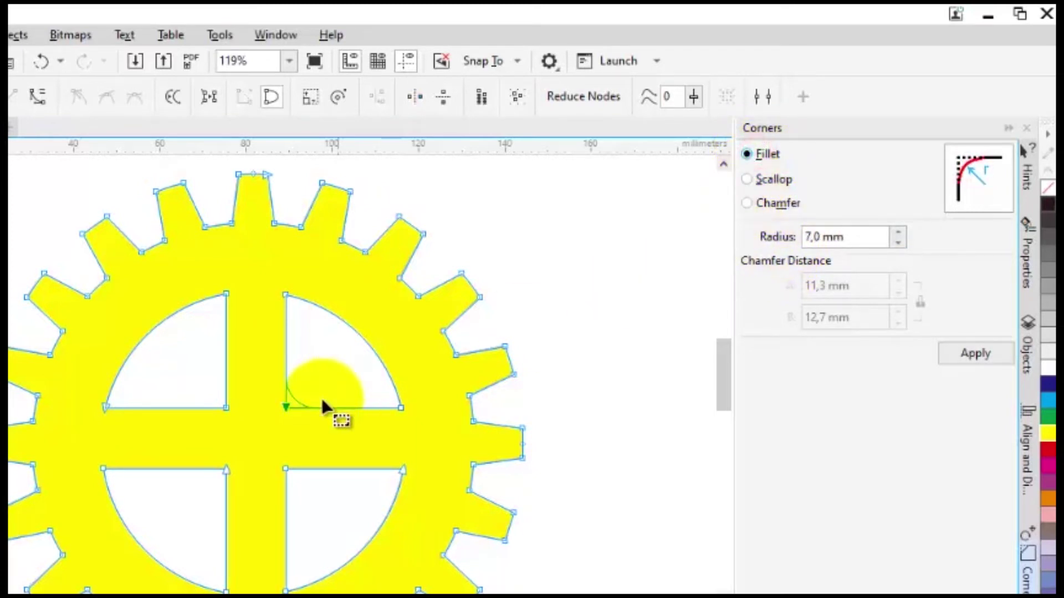
click(974, 358)
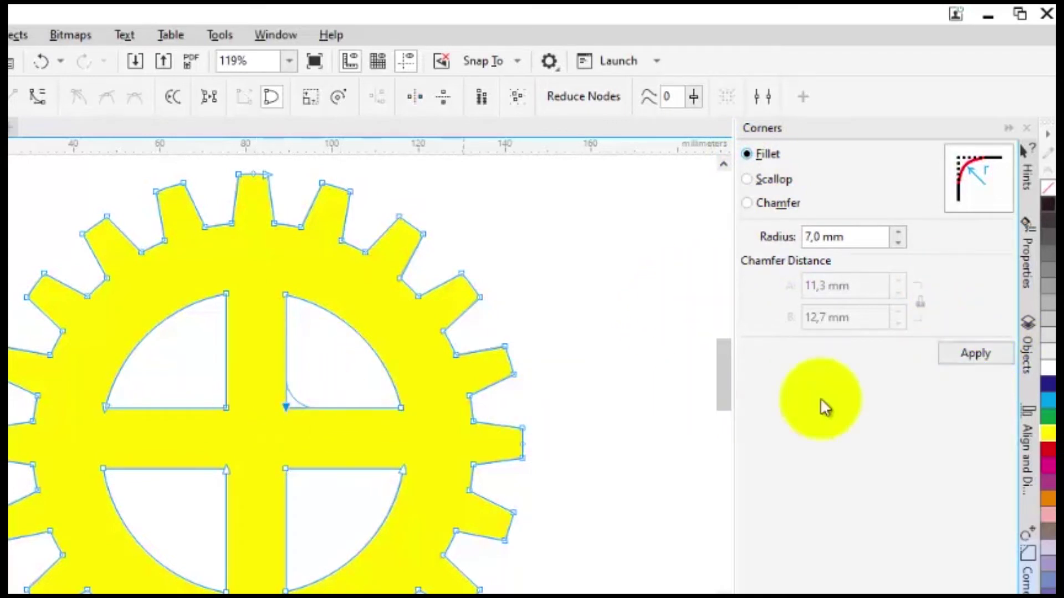
Apply 7 mm fillets to the spoke corners nearest the gear centre in the upper-right and upper-left openings
click(973, 358)
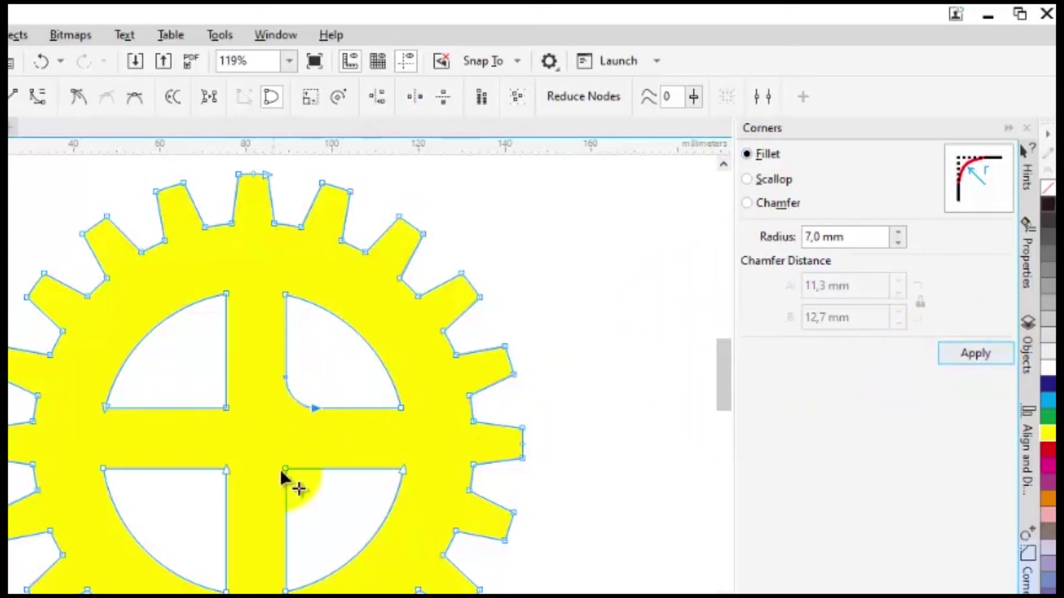
click(225, 406)
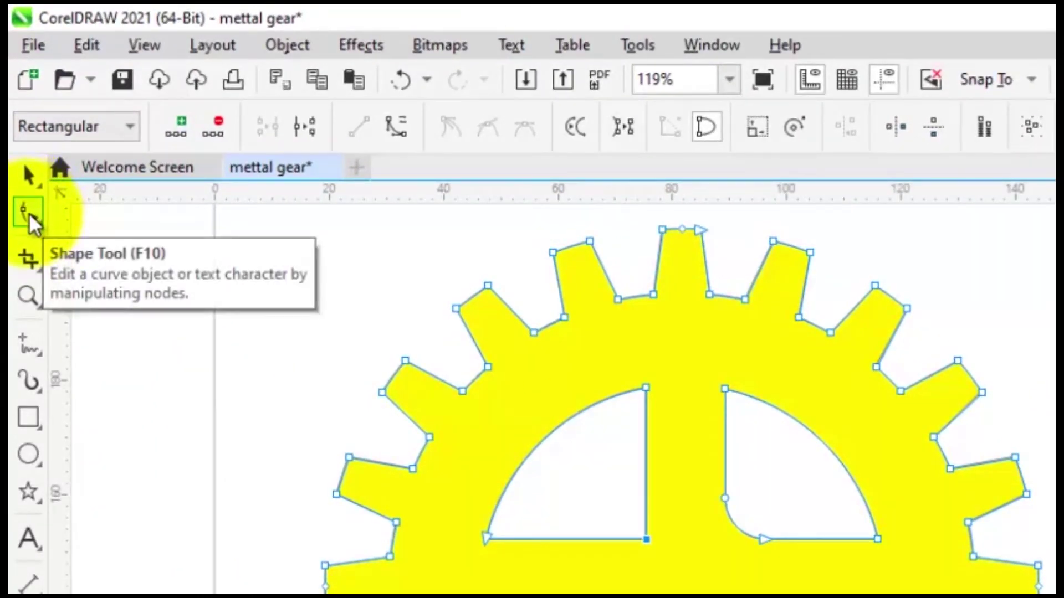
click(29, 213)
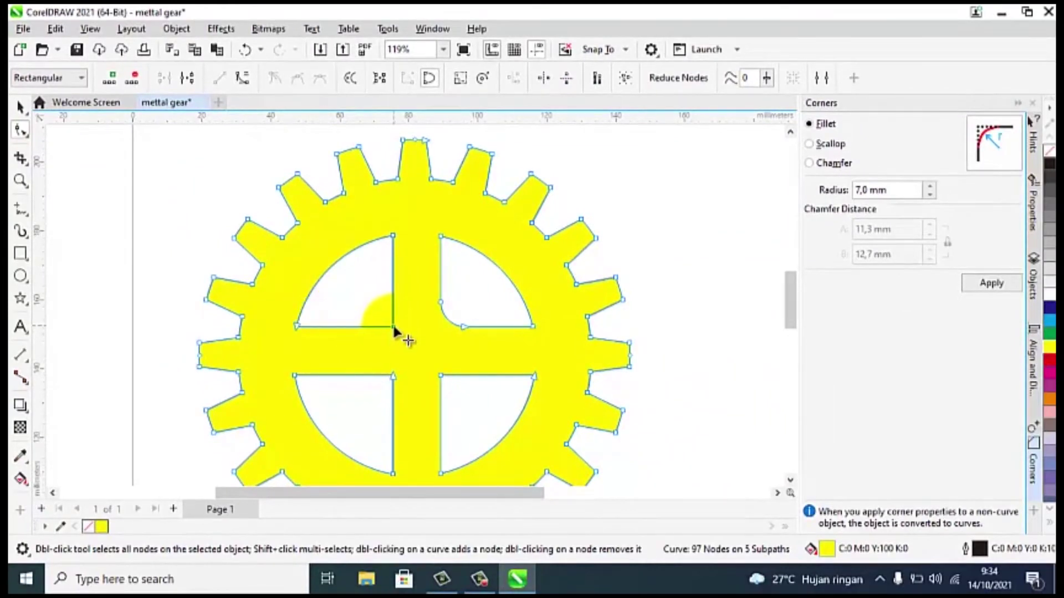
click(393, 329)
click(446, 323)
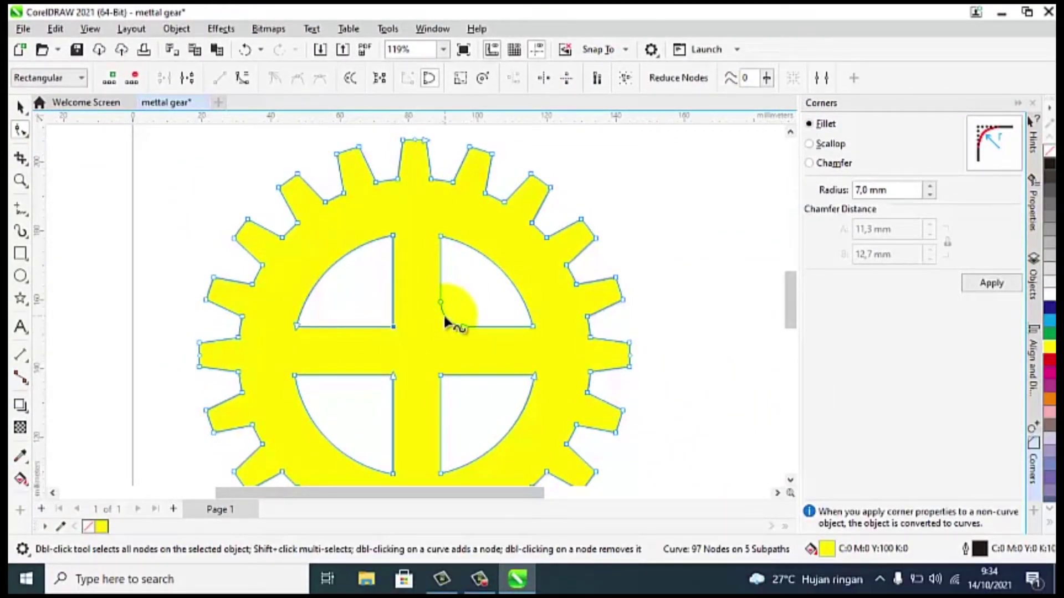
click(394, 328)
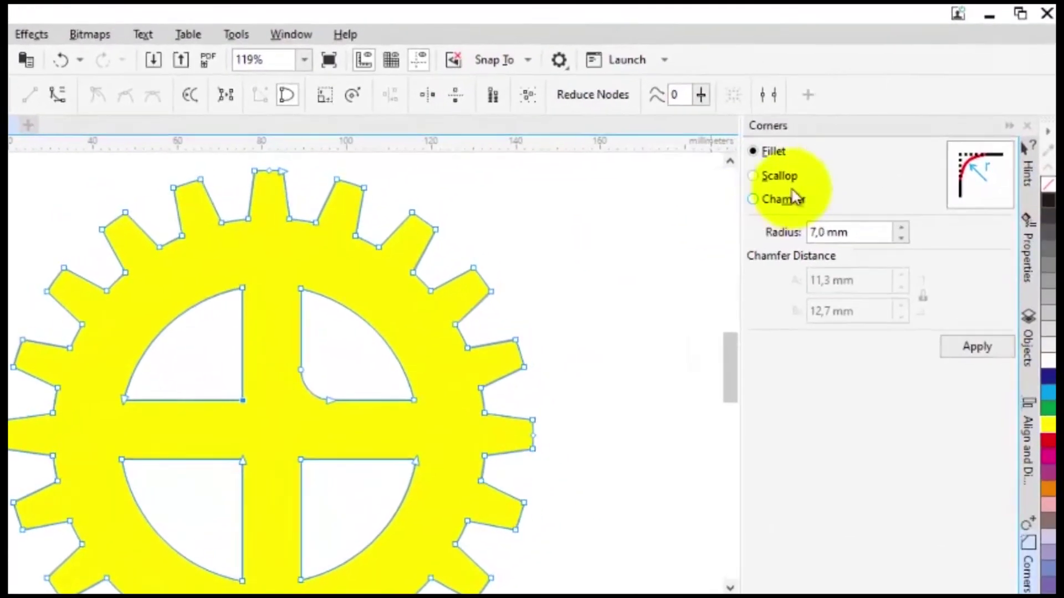
click(752, 175)
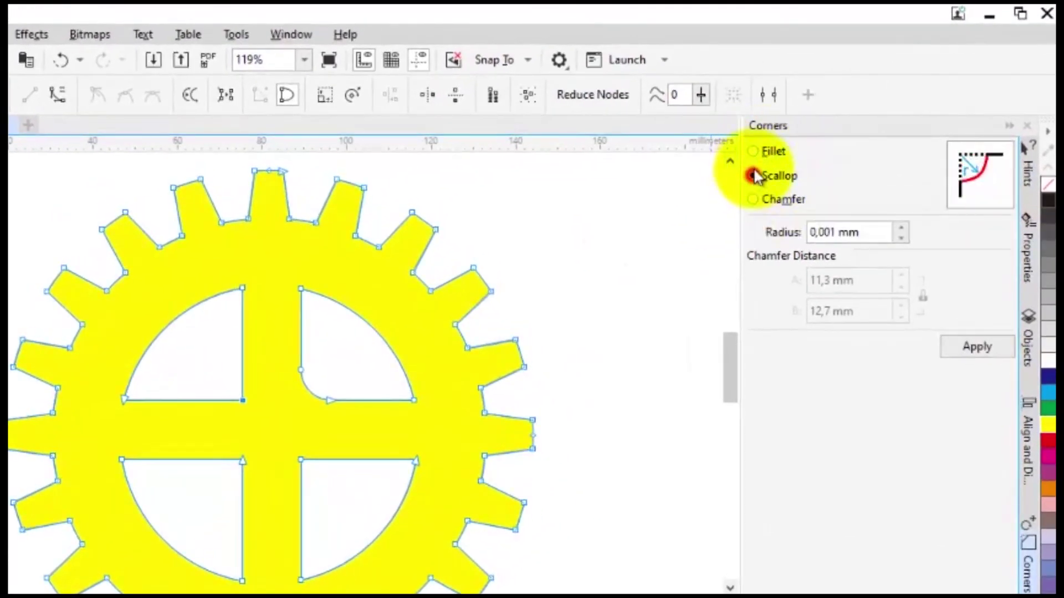
click(753, 151)
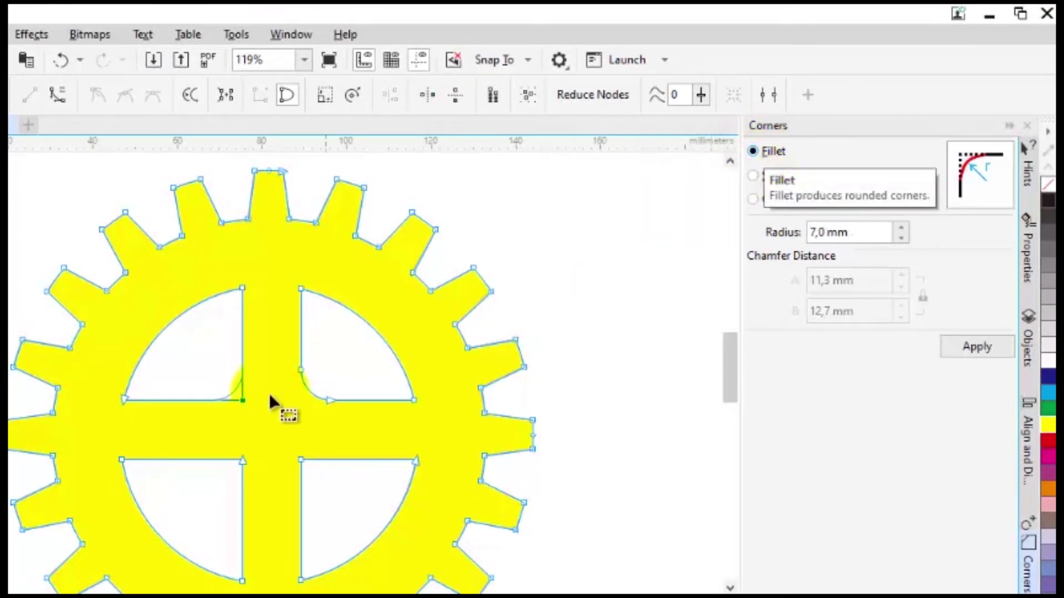
click(221, 381)
click(641, 289)
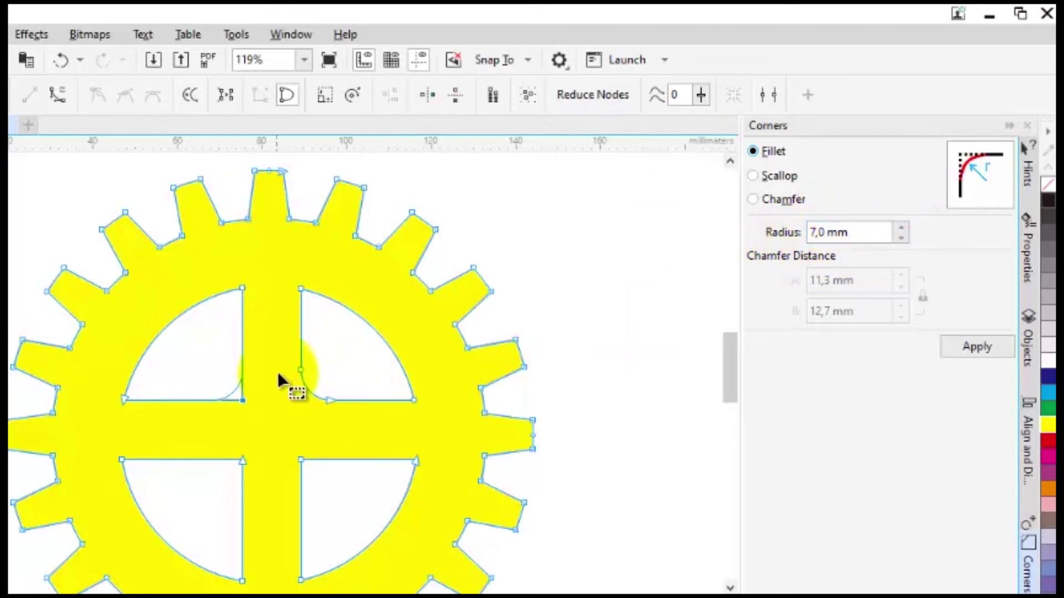
click(981, 347)
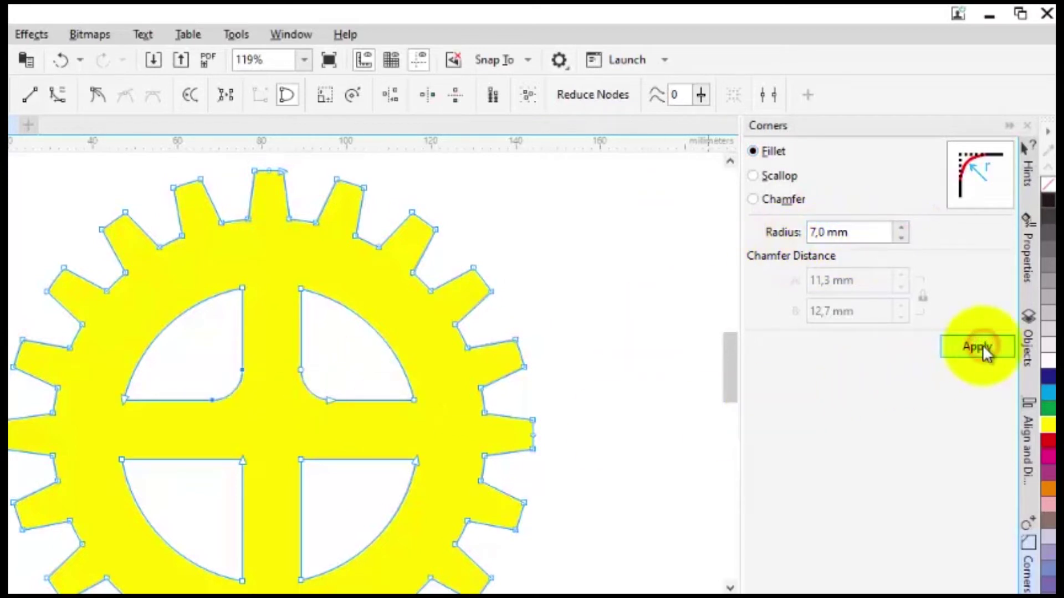
Round the spoke corners nearest the gear centre in the lower-right and lower-left openings with 7 mm fillets
click(242, 460)
click(243, 460)
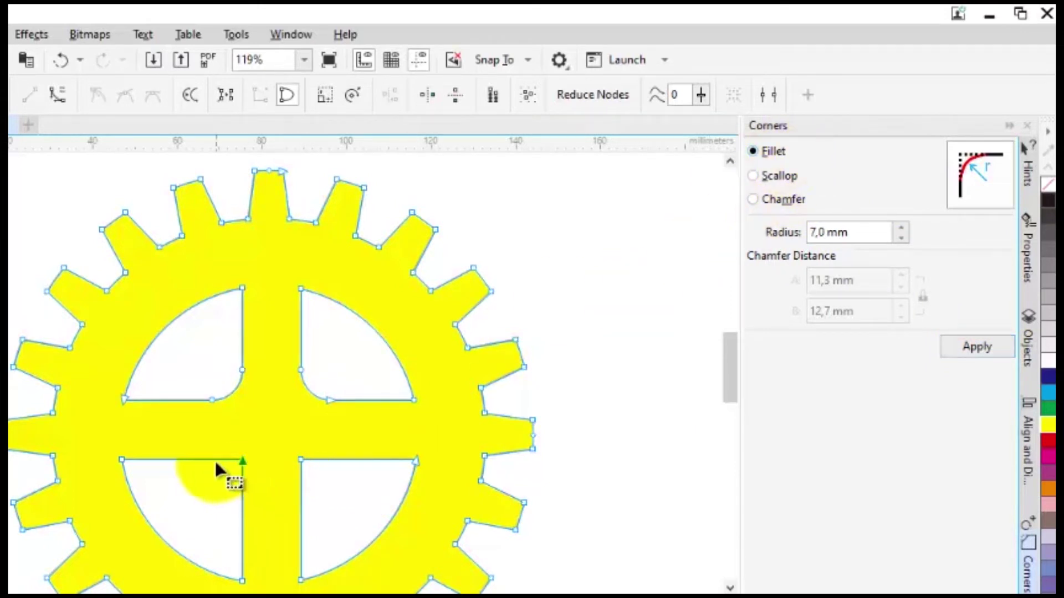
click(773, 149)
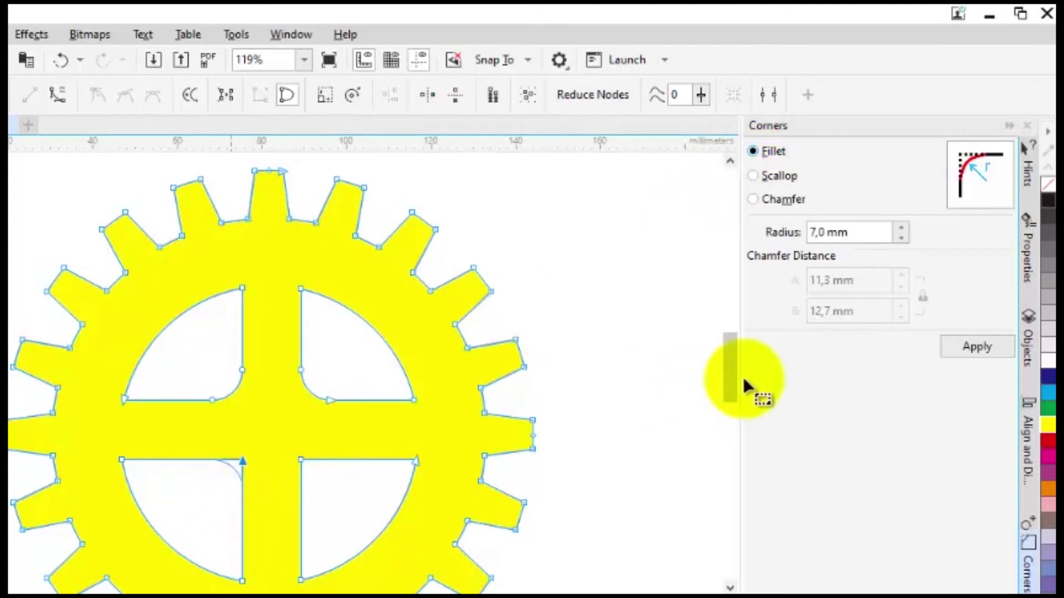
click(303, 462)
click(307, 467)
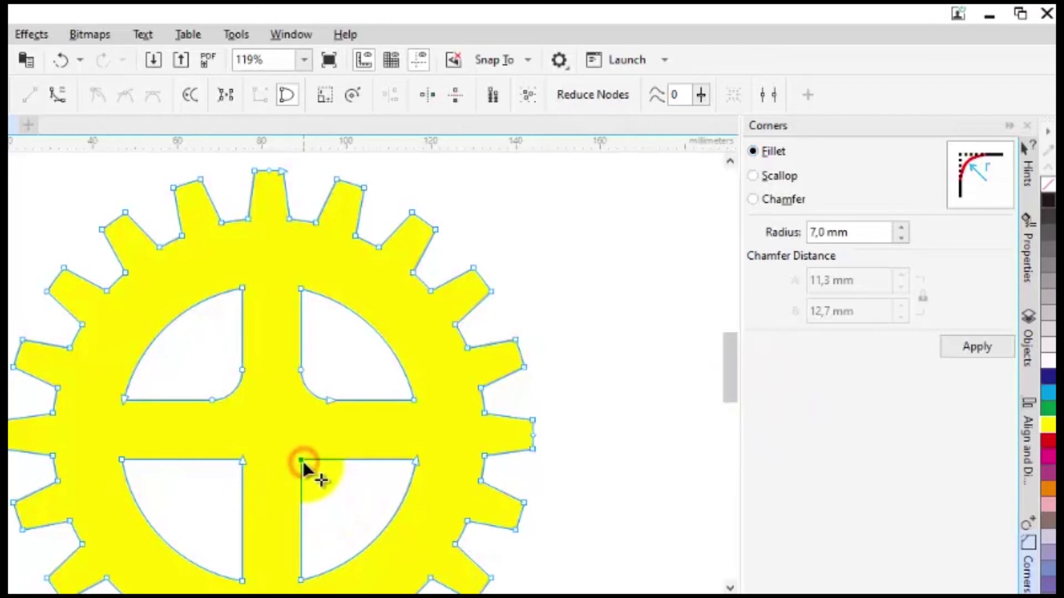
click(778, 152)
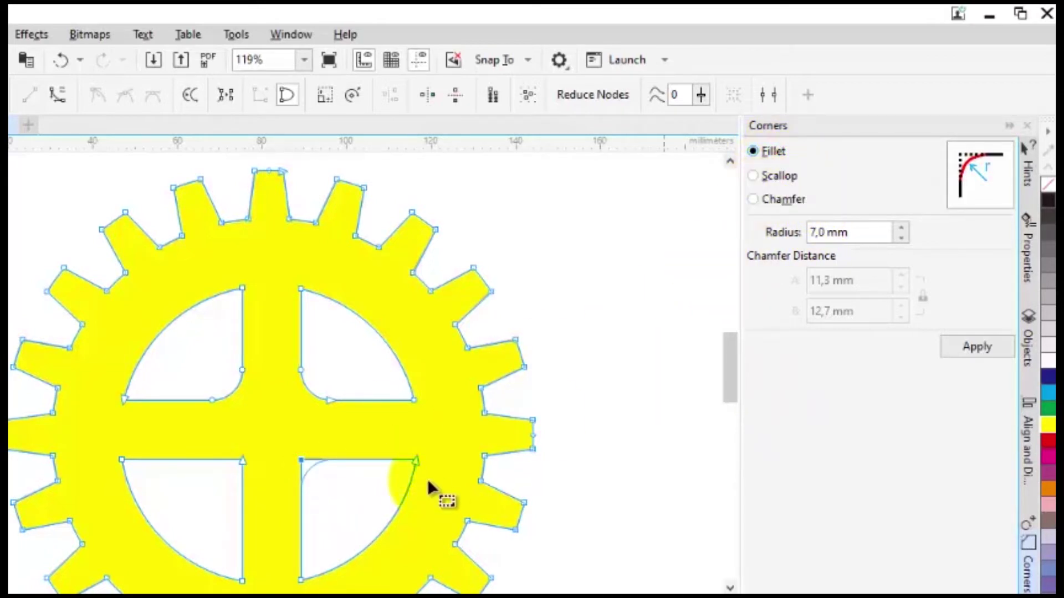
click(964, 347)
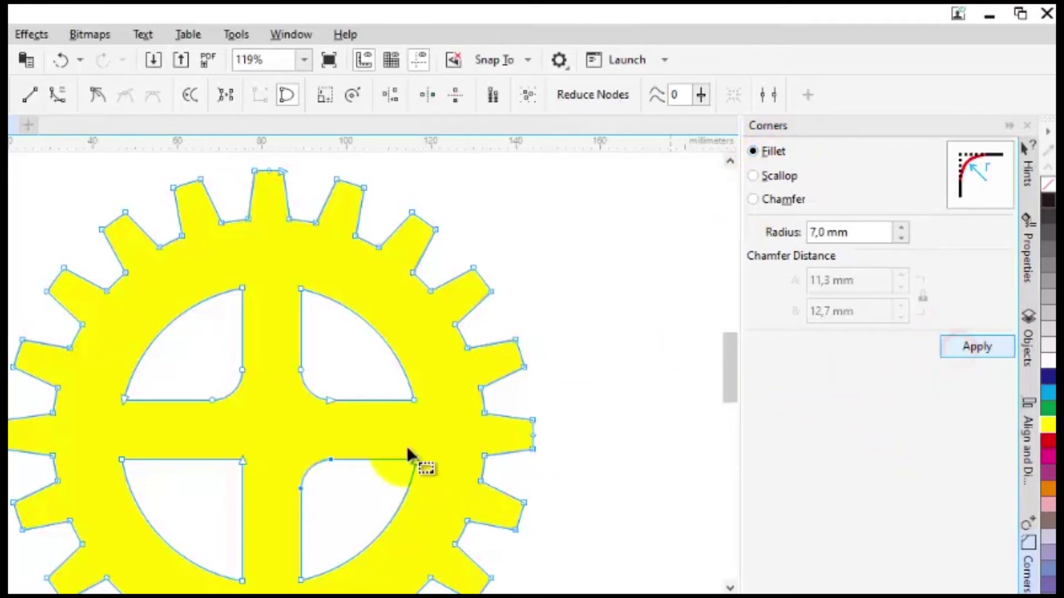
click(242, 460)
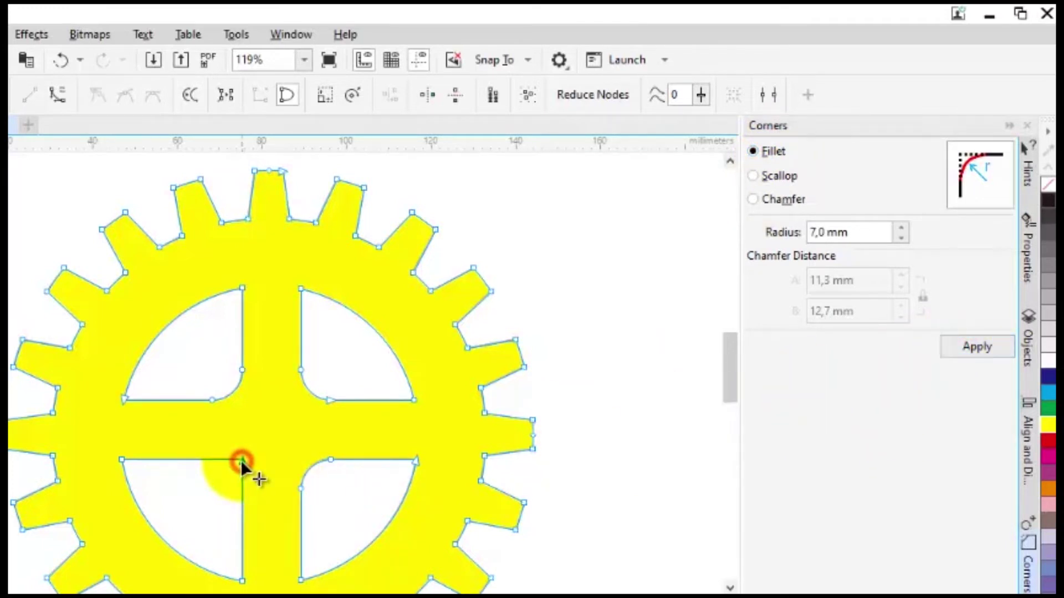
click(773, 153)
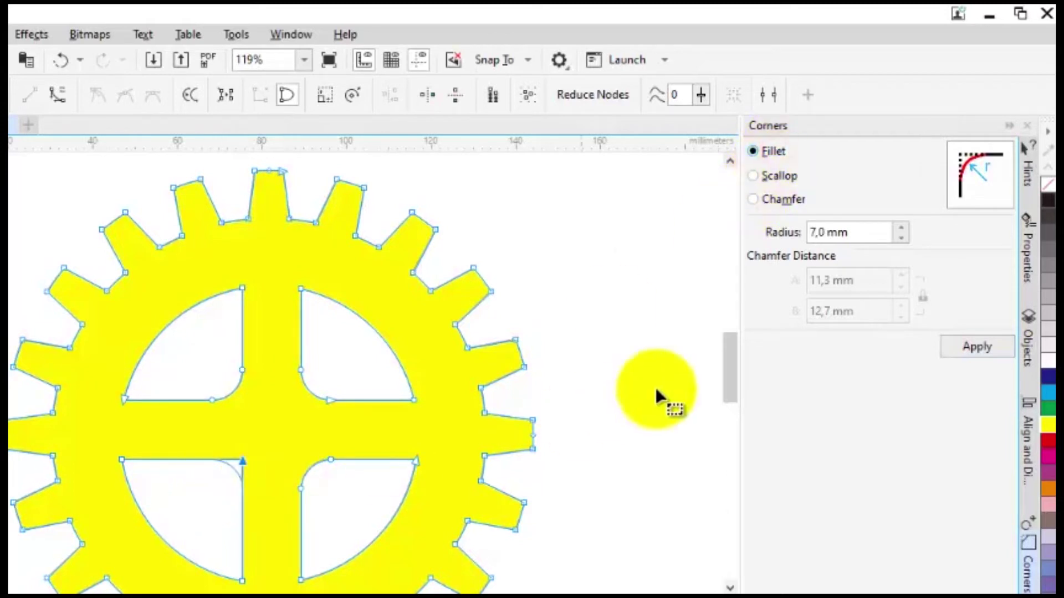
click(970, 348)
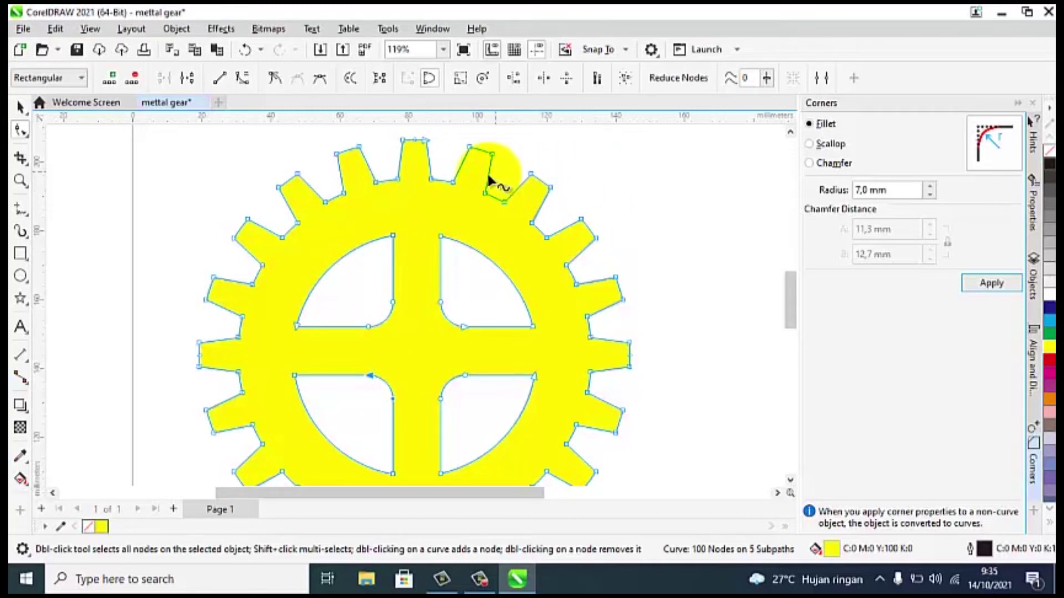
Apply 7 mm fillets to both corners where the upper-left opening's arc meets the spokes
click(393, 233)
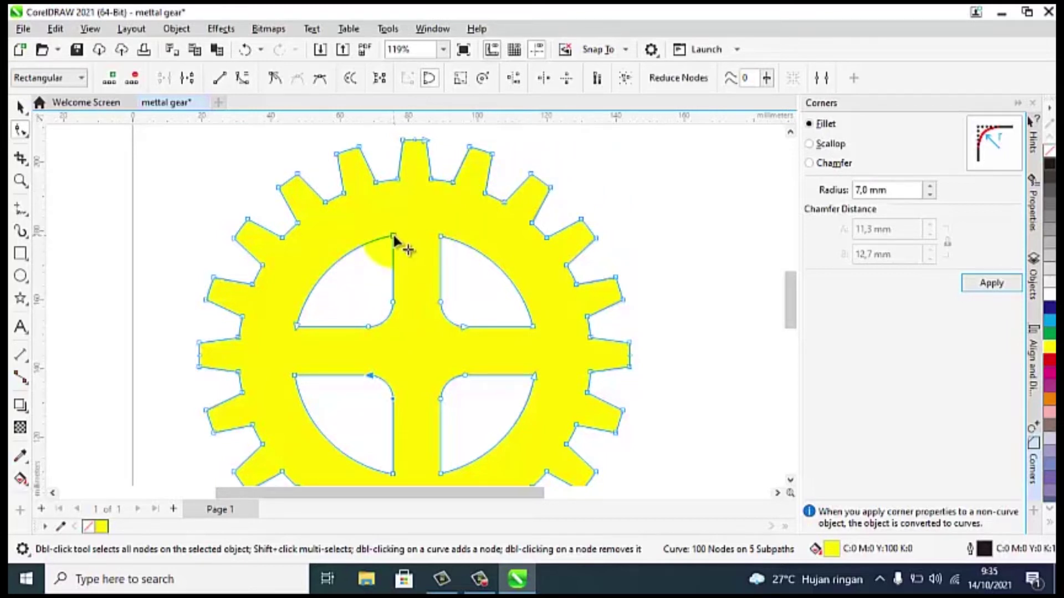
click(393, 235)
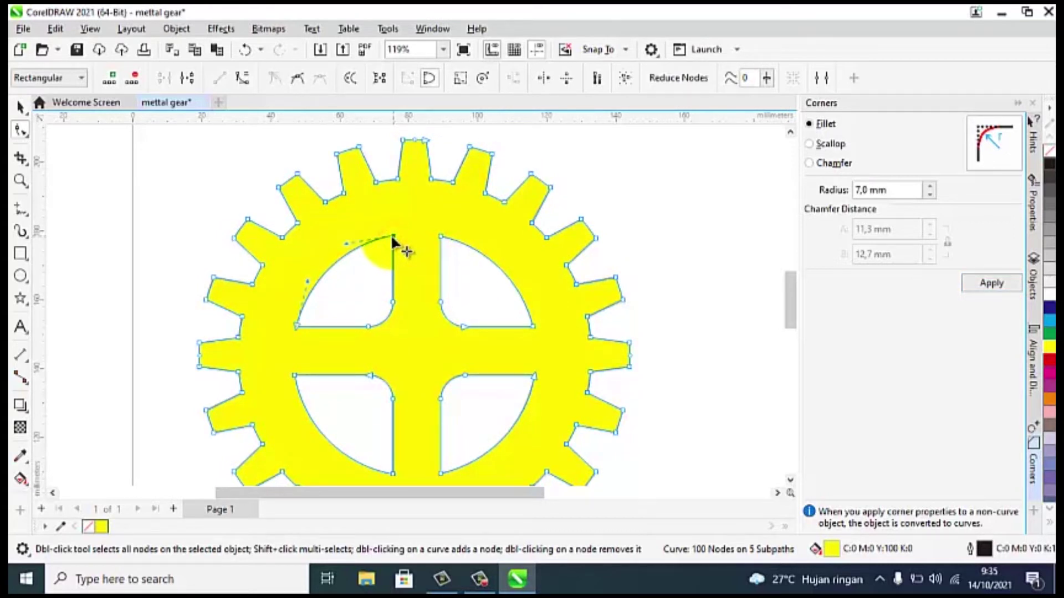
click(818, 125)
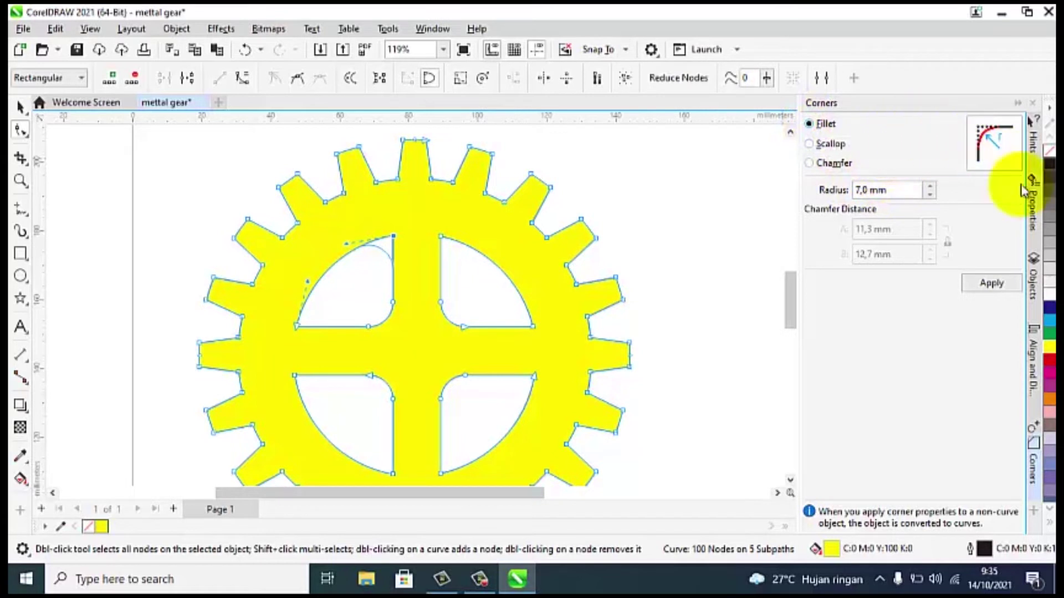
click(984, 285)
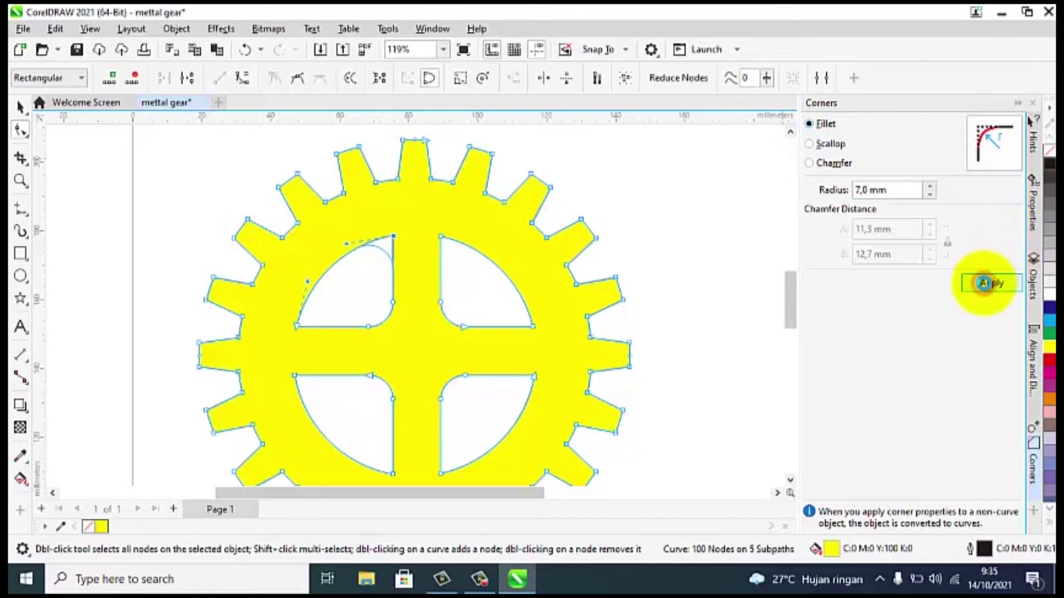
click(297, 323)
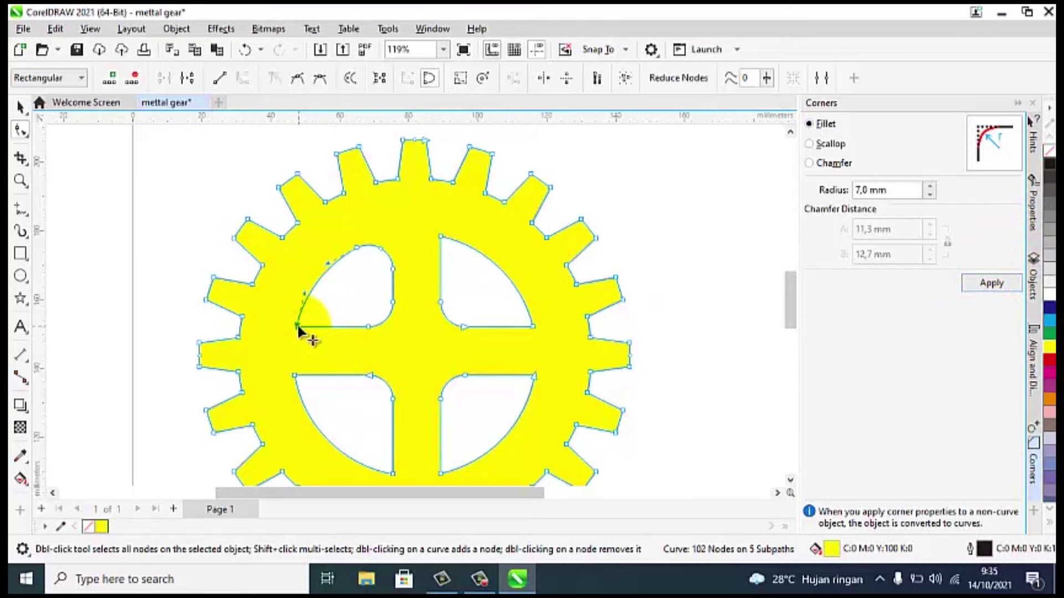
click(985, 284)
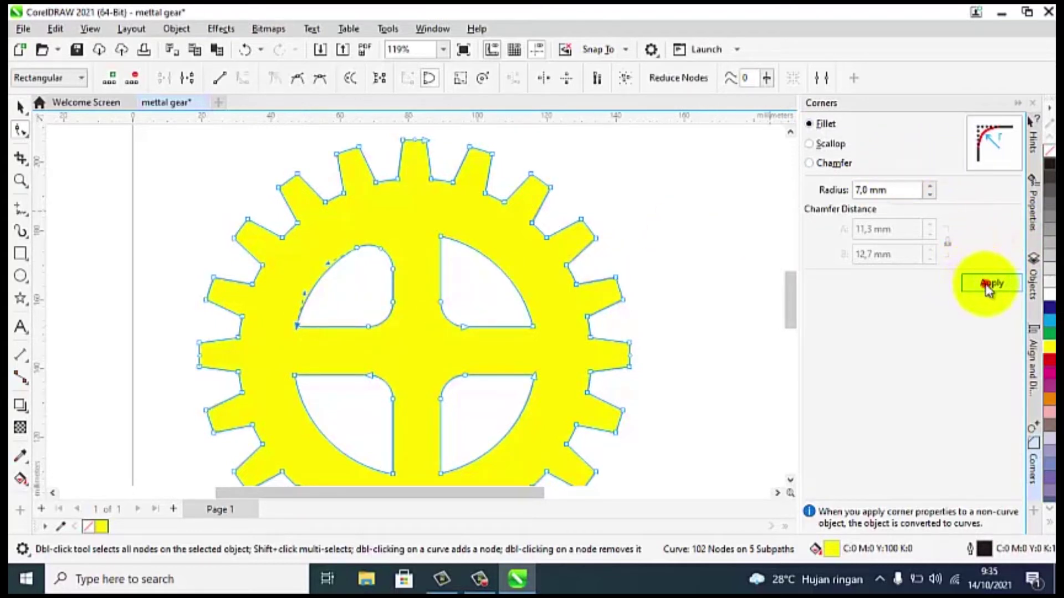
Apply 7 mm fillets to both arc-end corners of the upper-right opening
click(441, 236)
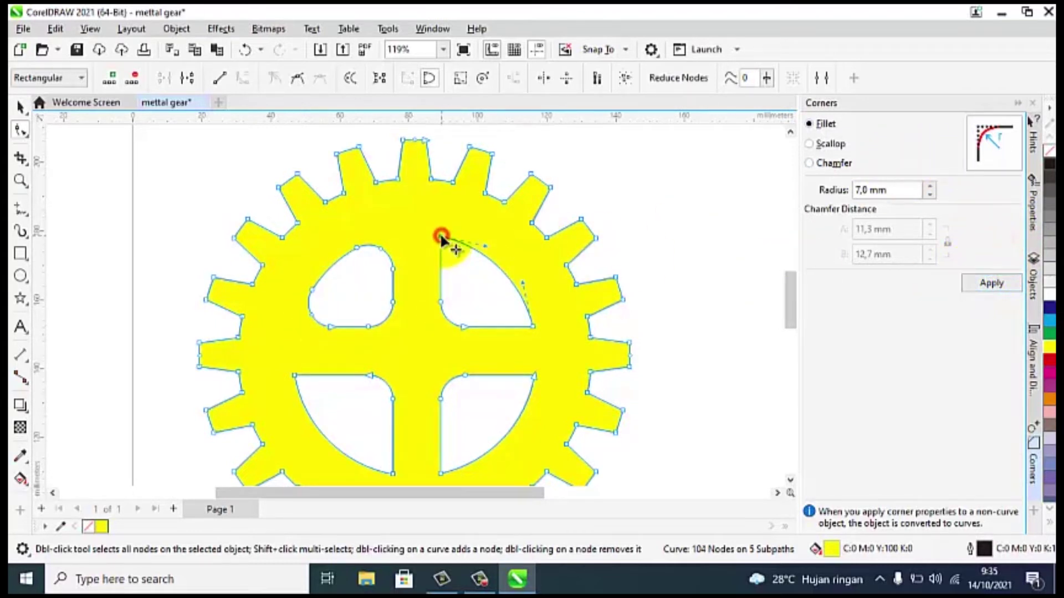
click(975, 281)
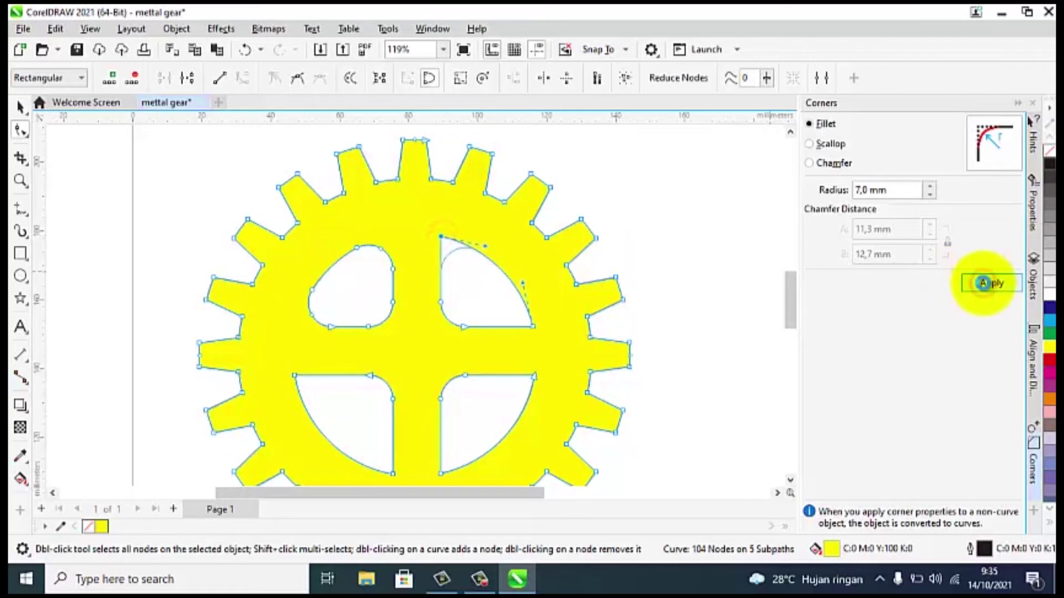
click(534, 328)
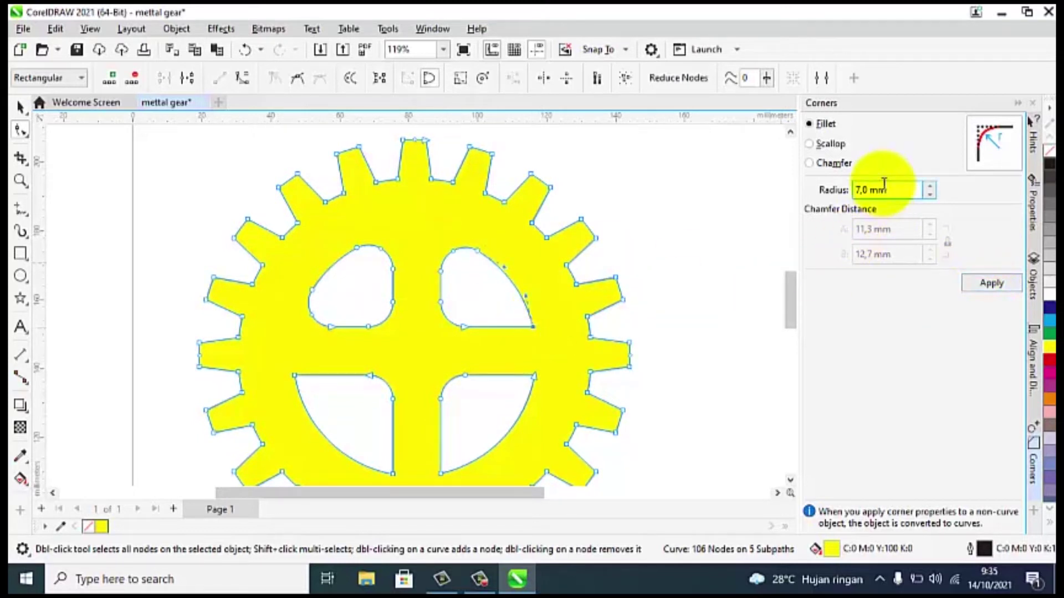
click(982, 285)
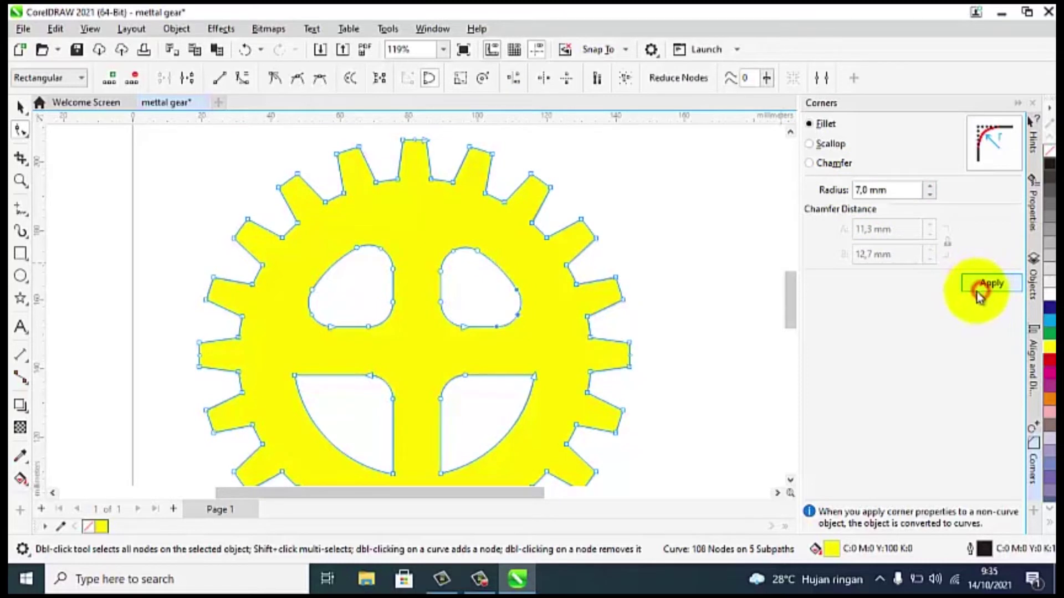
Round both arc-end corners of the lower-left opening with 7 mm fillets
click(294, 375)
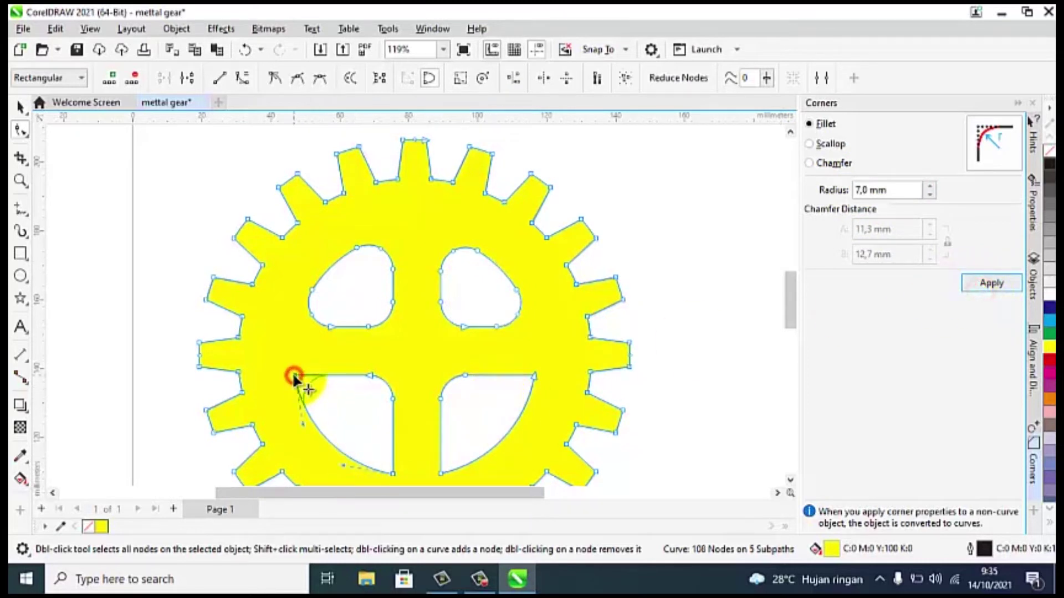
click(822, 125)
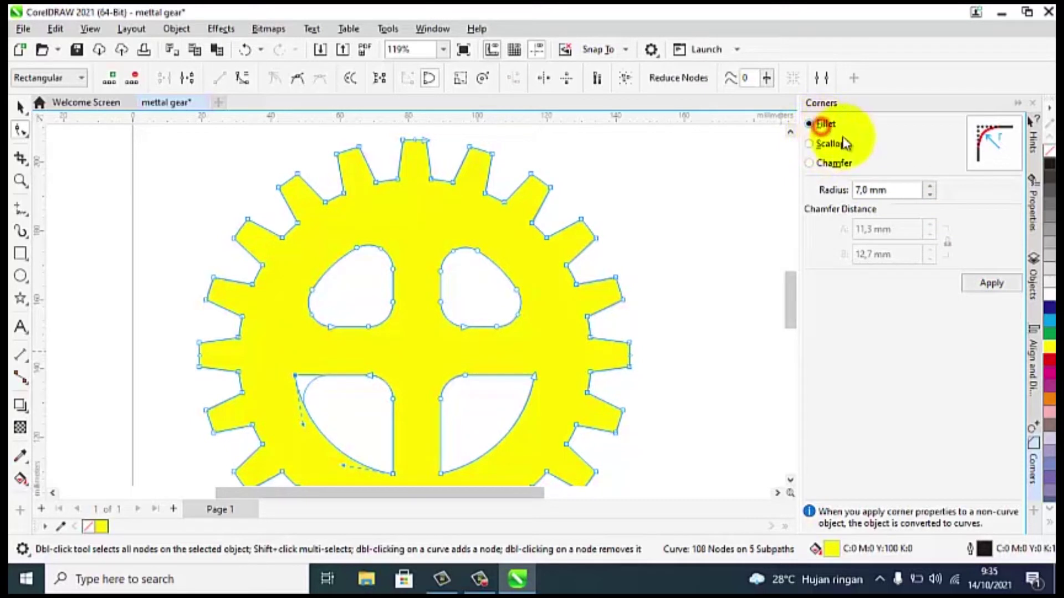
click(989, 283)
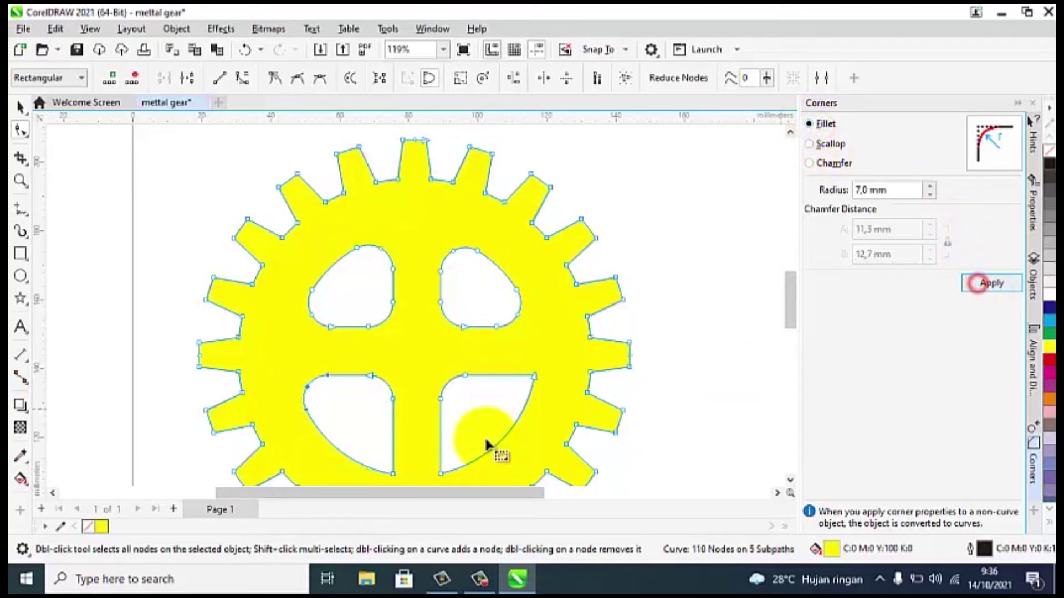
click(393, 474)
click(823, 124)
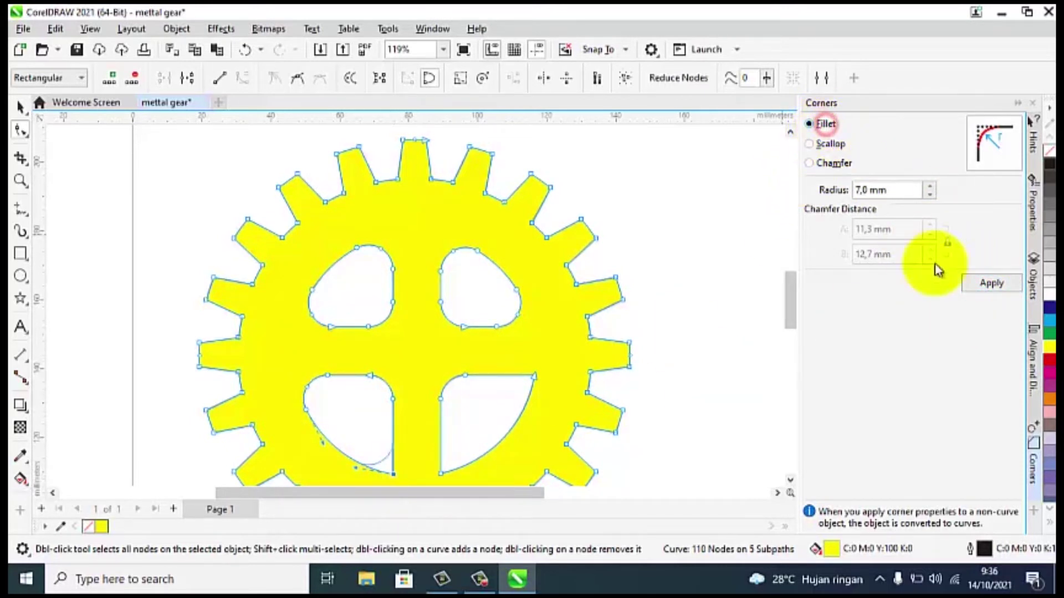
click(991, 283)
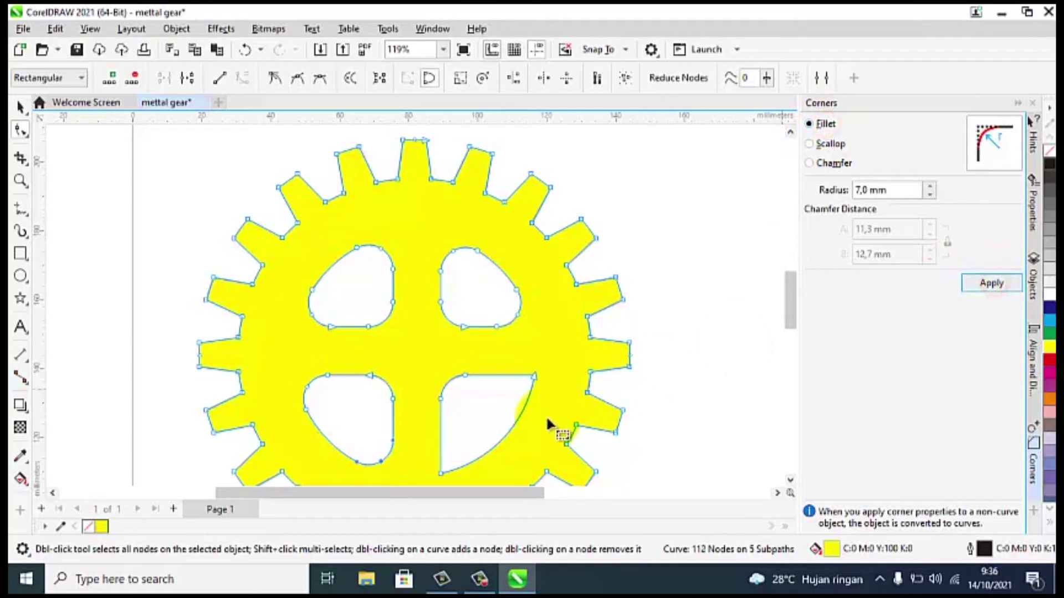
Round both arc-end corners of the lower-right opening with 7 mm fillets and deselect the gear
click(441, 474)
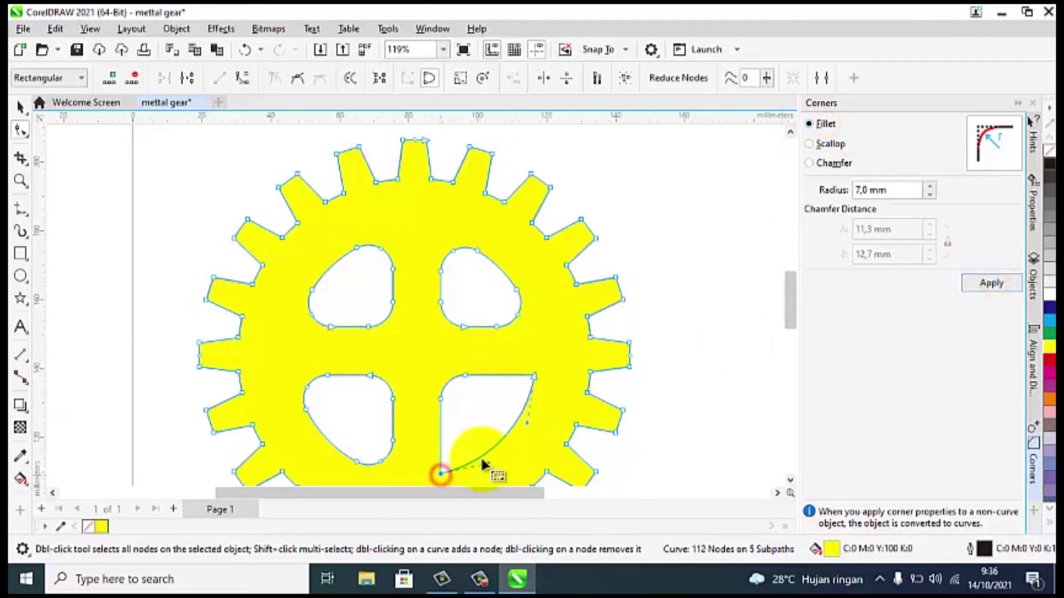
click(826, 124)
click(991, 283)
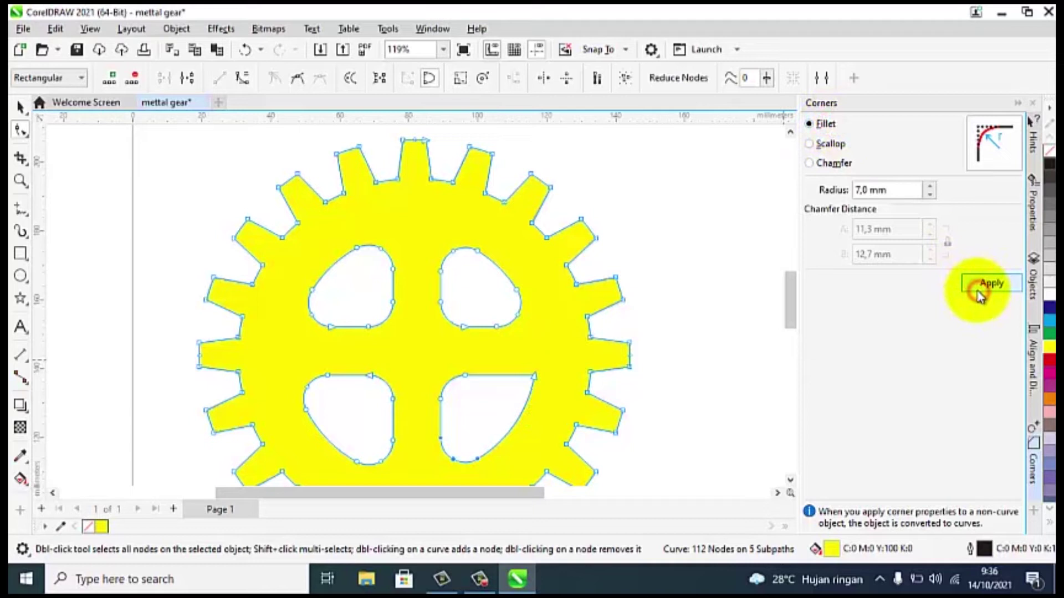
click(533, 378)
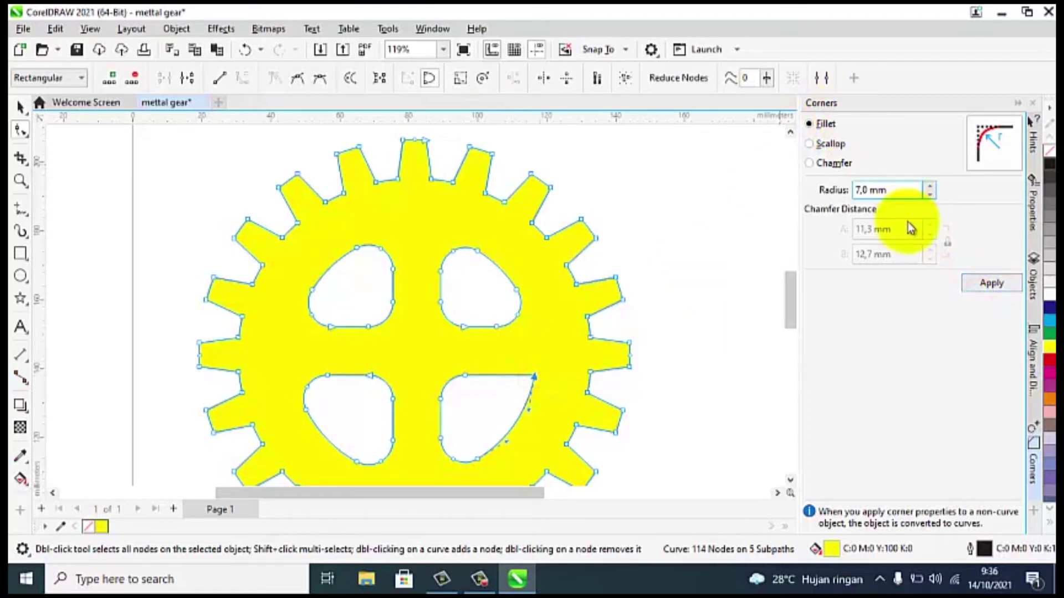
click(989, 284)
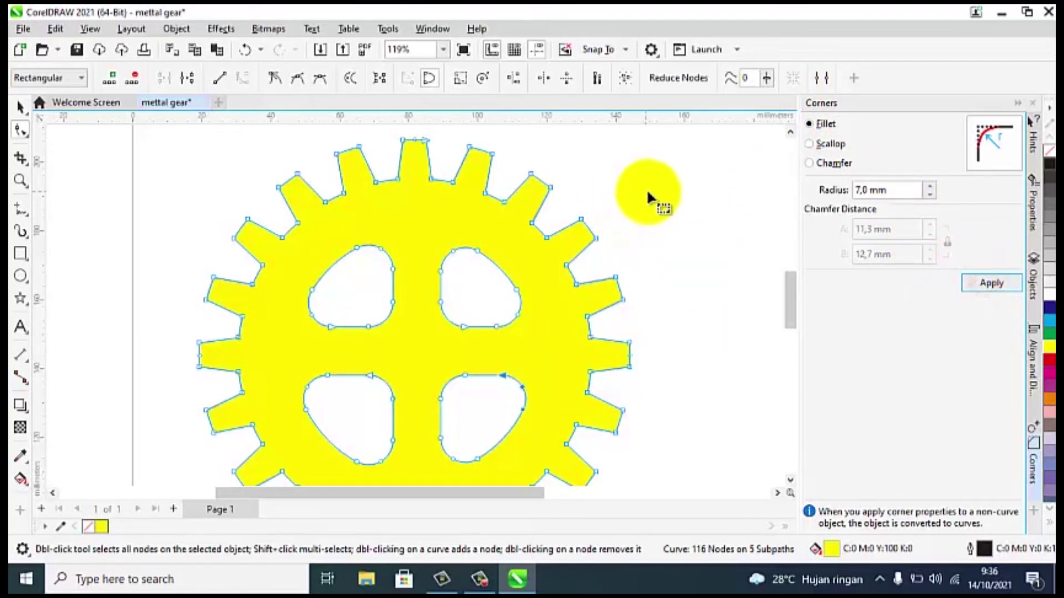
scroll(648, 194, down, 2)
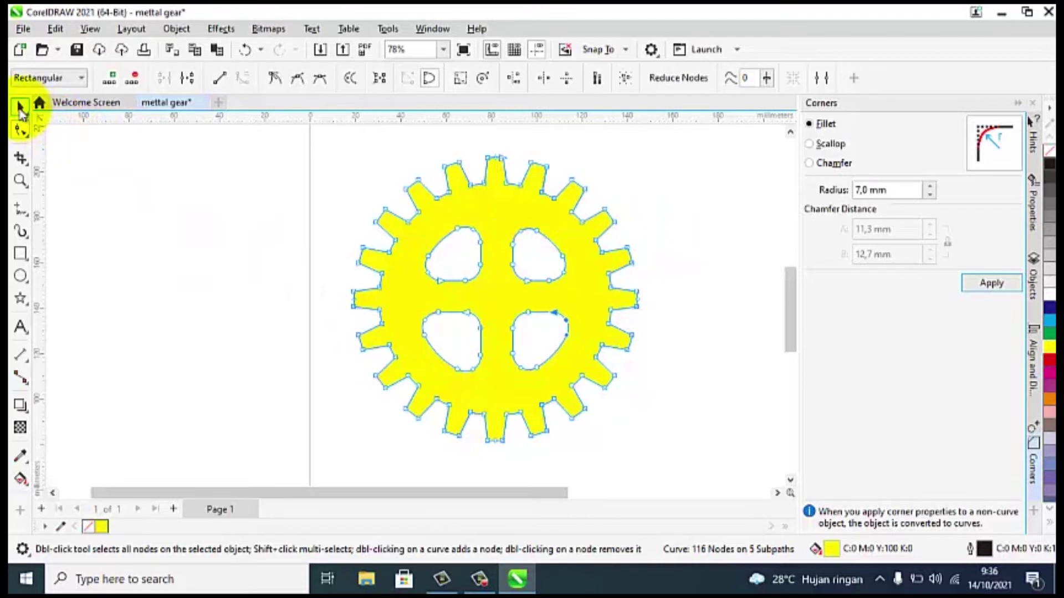
click(20, 111)
click(681, 207)
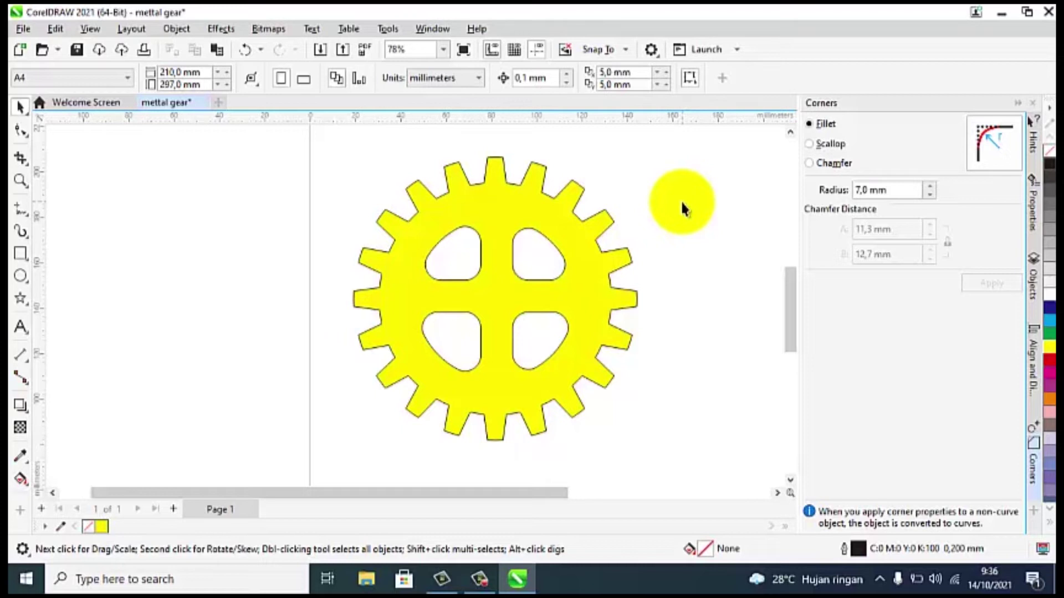
click(682, 207)
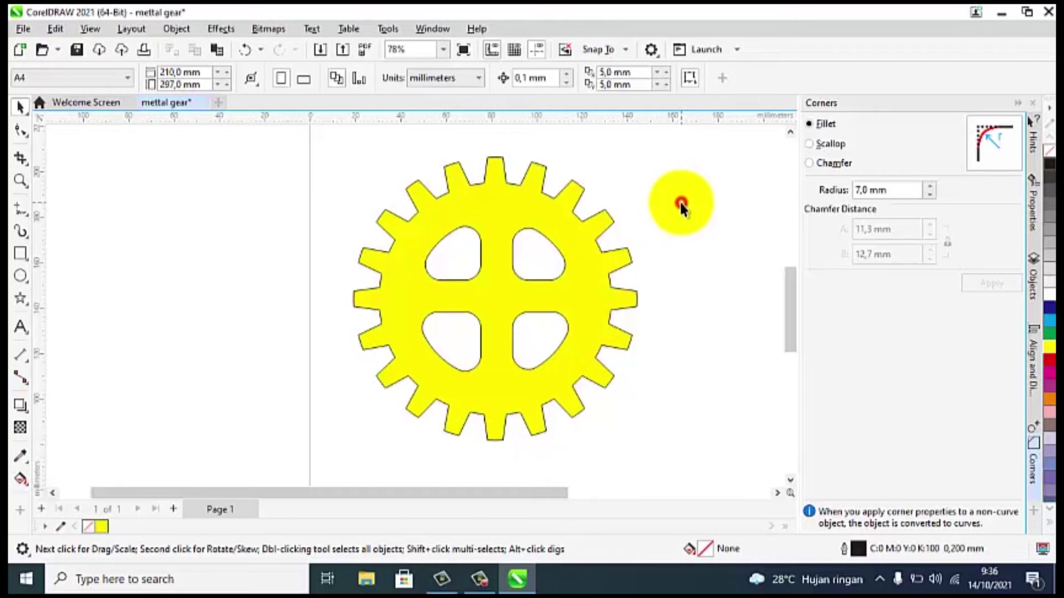
Extrude the gear with depth 20 and the vanishing point about 4 mm right of and 25 mm above its centre
click(503, 209)
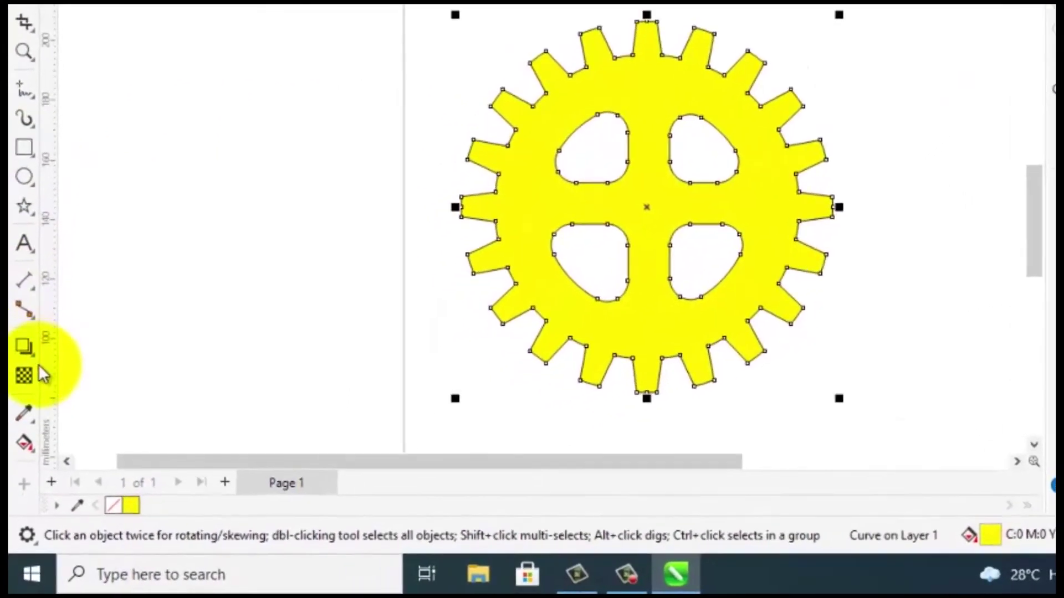
click(37, 347)
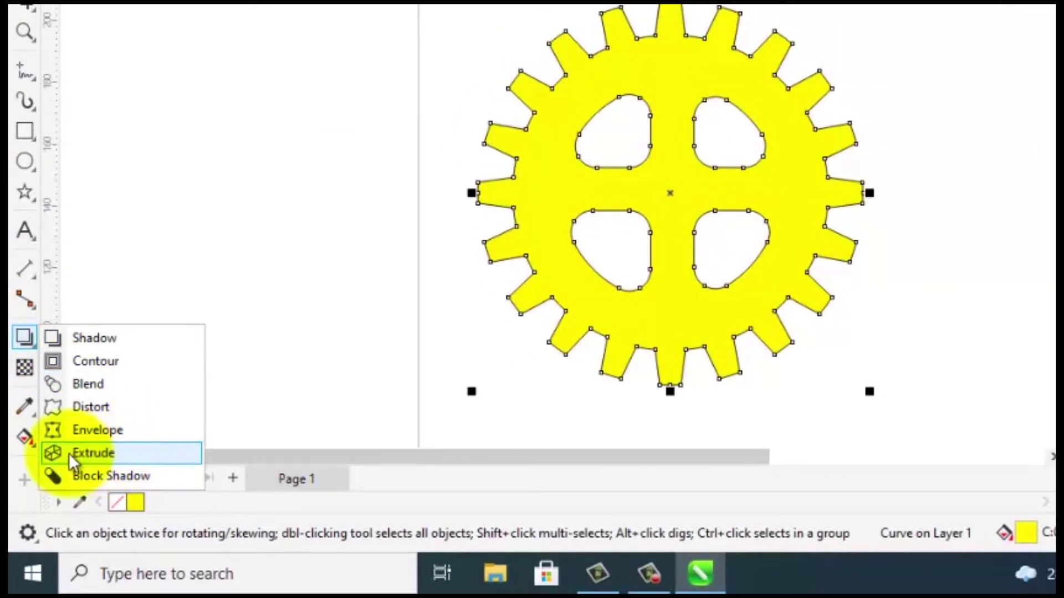
click(128, 453)
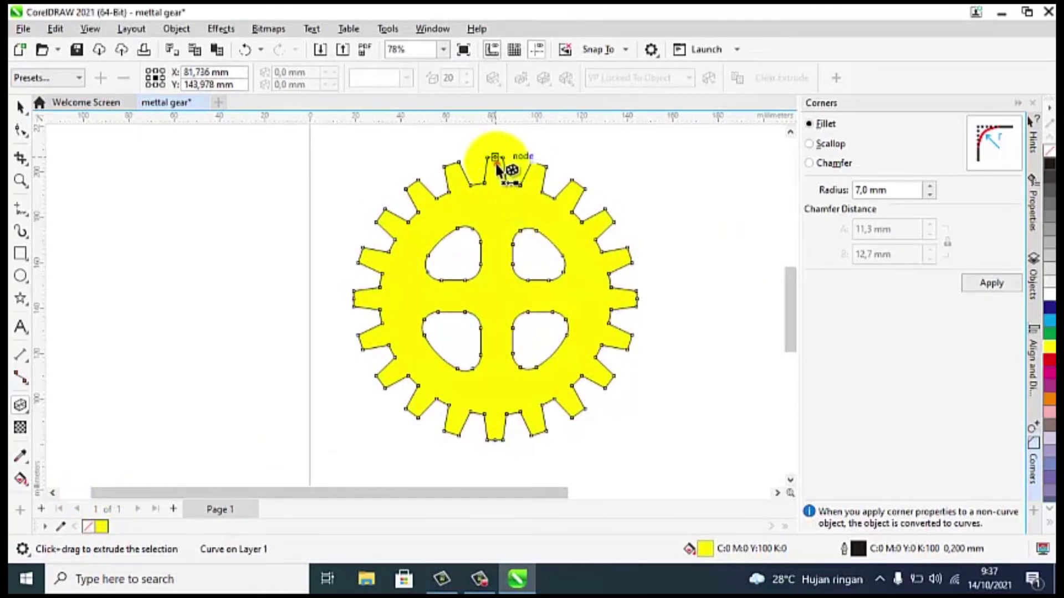
drag(504, 165, 505, 240)
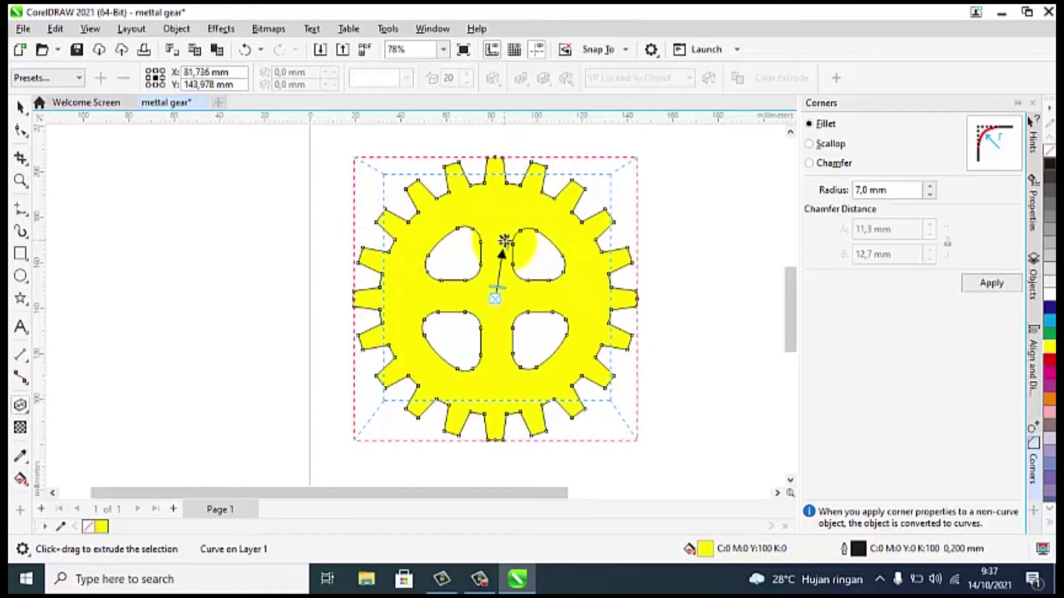
drag(504, 242, 503, 242)
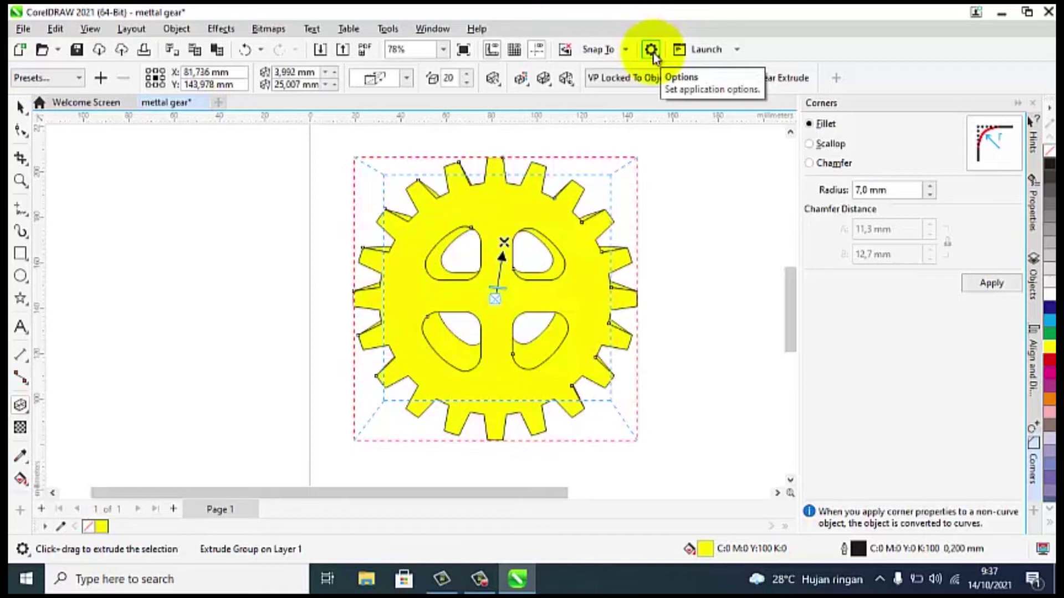
click(535, 211)
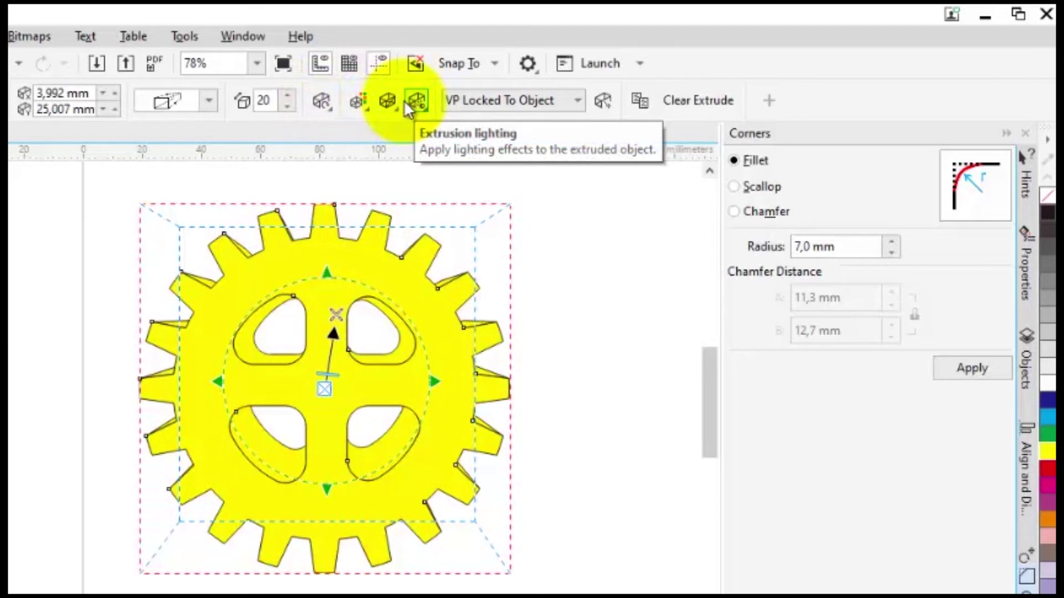
Colour the gear's extrusion with shading from yellow to black
click(356, 101)
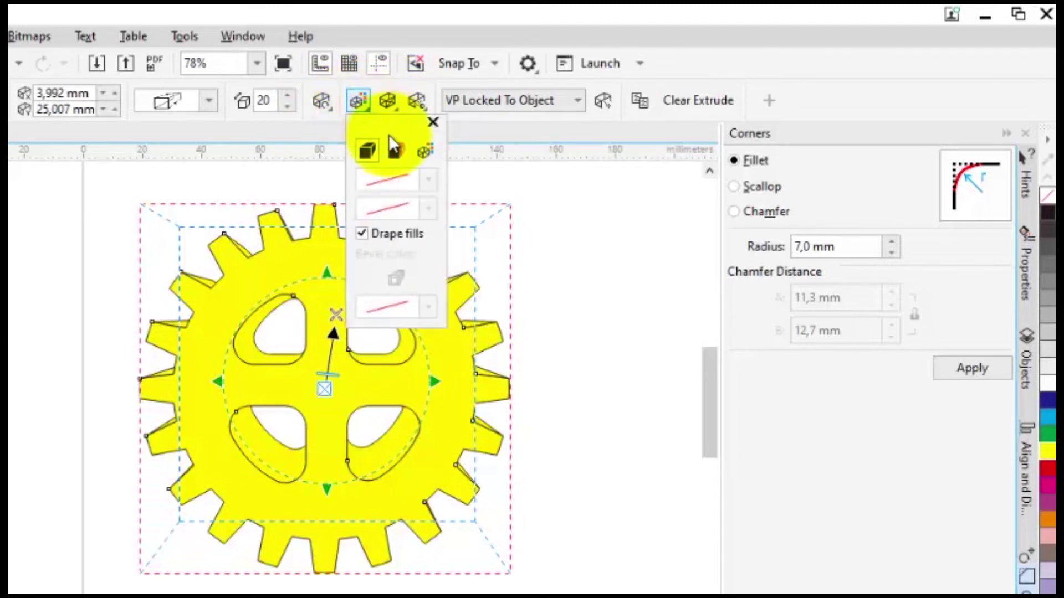
click(395, 148)
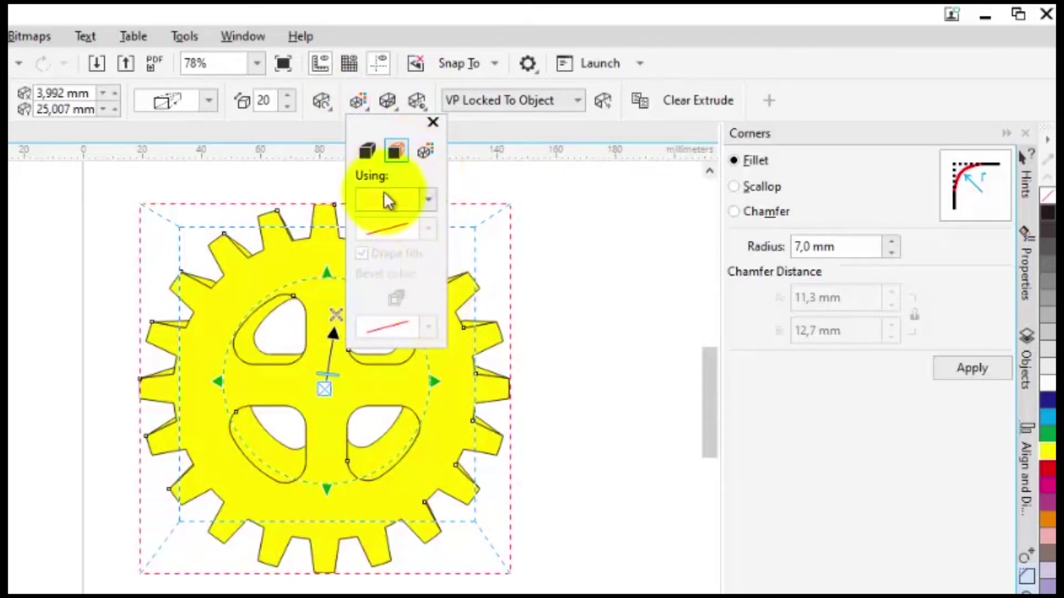
click(423, 151)
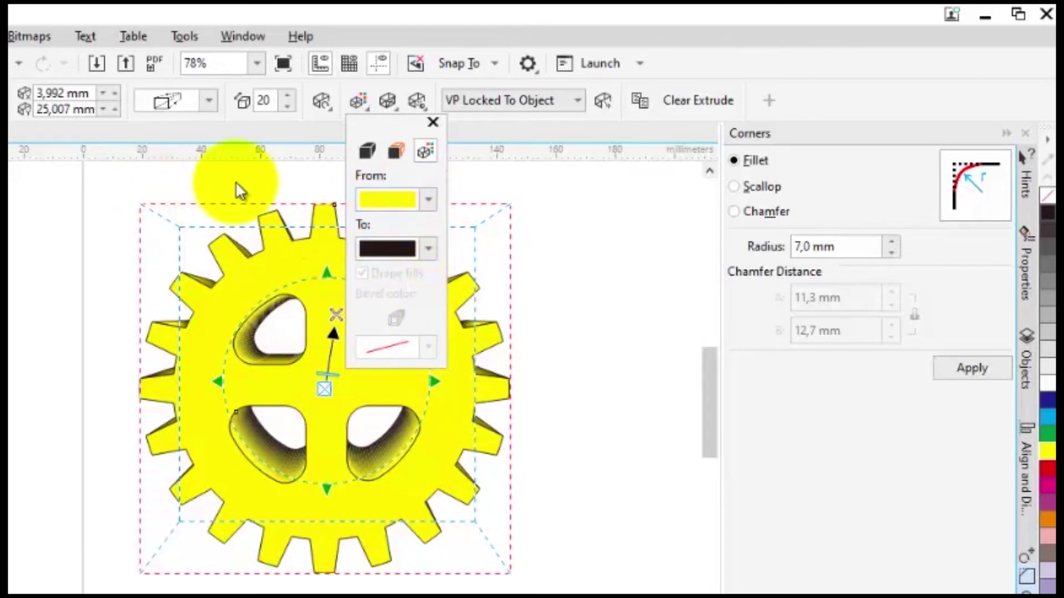
click(430, 122)
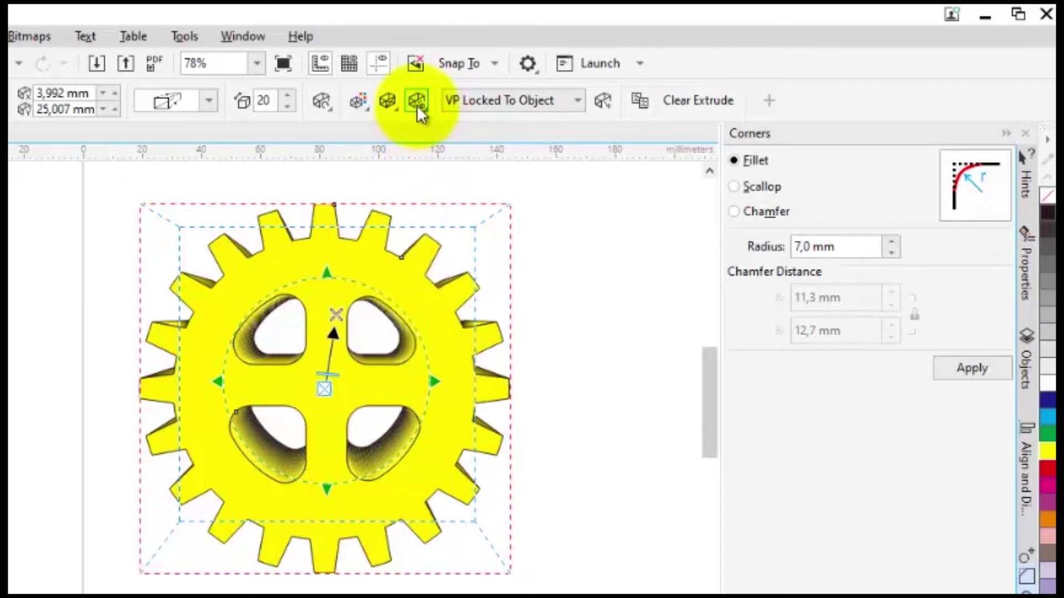
Add extrusion light 1 at intensity 100 to the front upper-right corner of the lighting cube
click(416, 101)
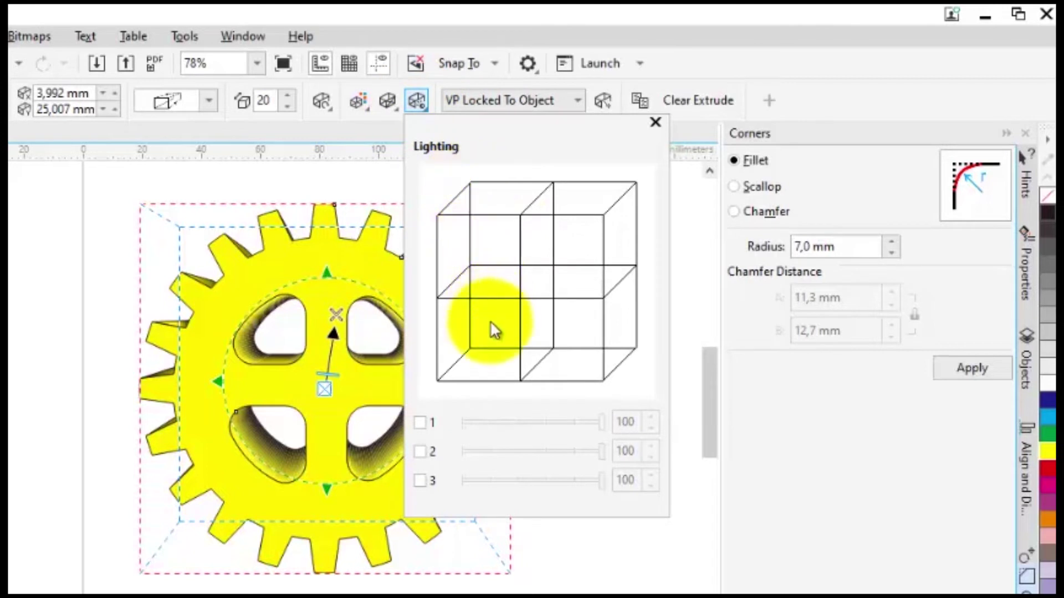
click(421, 423)
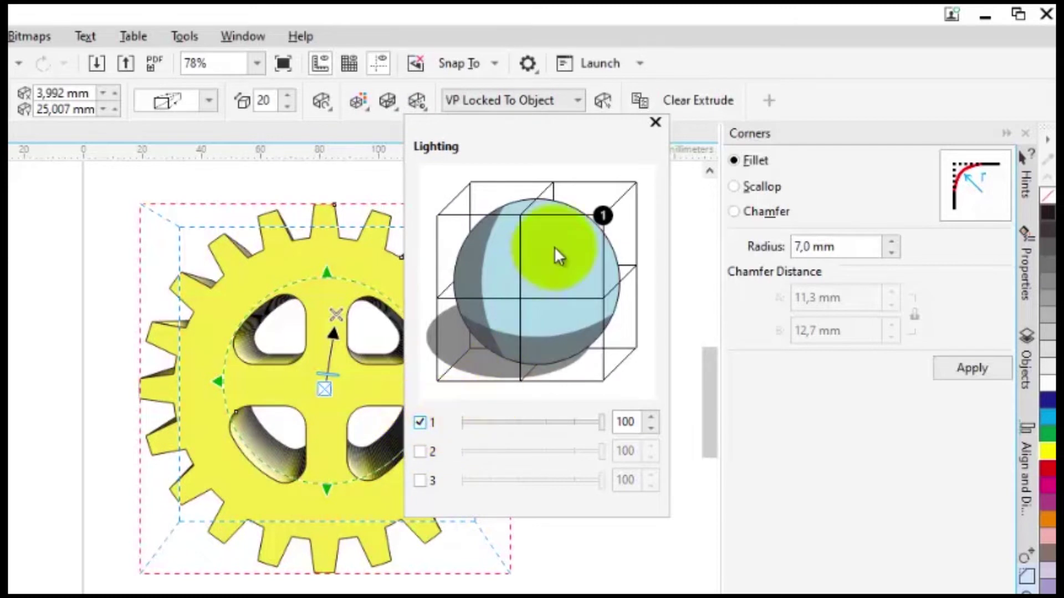
mouse_move(603, 215)
mouse_down()
mouse_move(562, 206)
mouse_move(557, 219)
mouse_move(557, 184)
mouse_move(601, 224)
mouse_move(605, 210)
mouse_move(556, 277)
mouse_move(557, 261)
mouse_move(612, 218)
mouse_up()
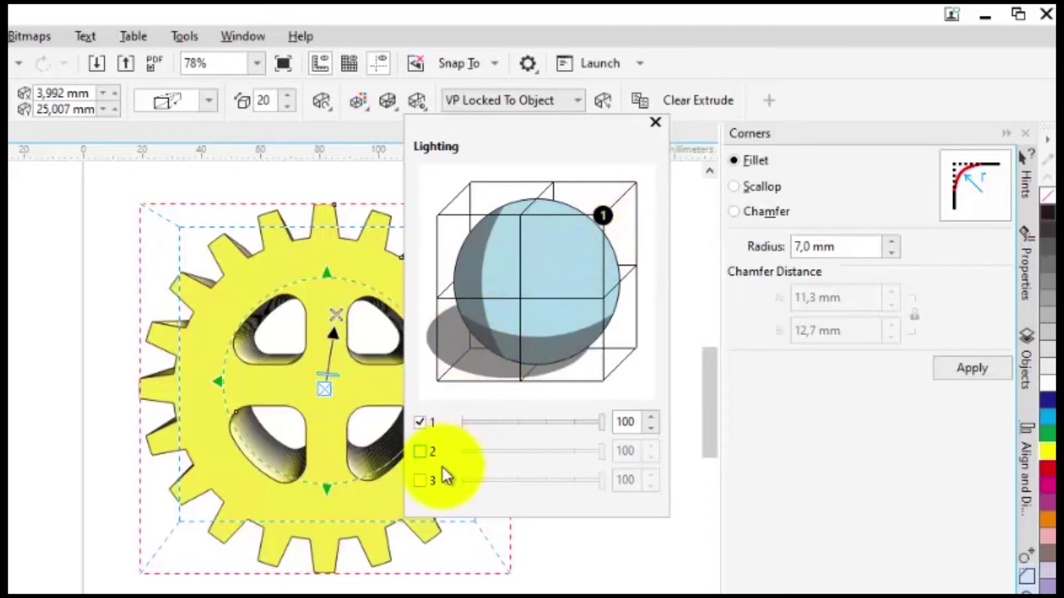
Try extrusion lights 2 and 3 on the gear and go back to light 1 alone
click(419, 478)
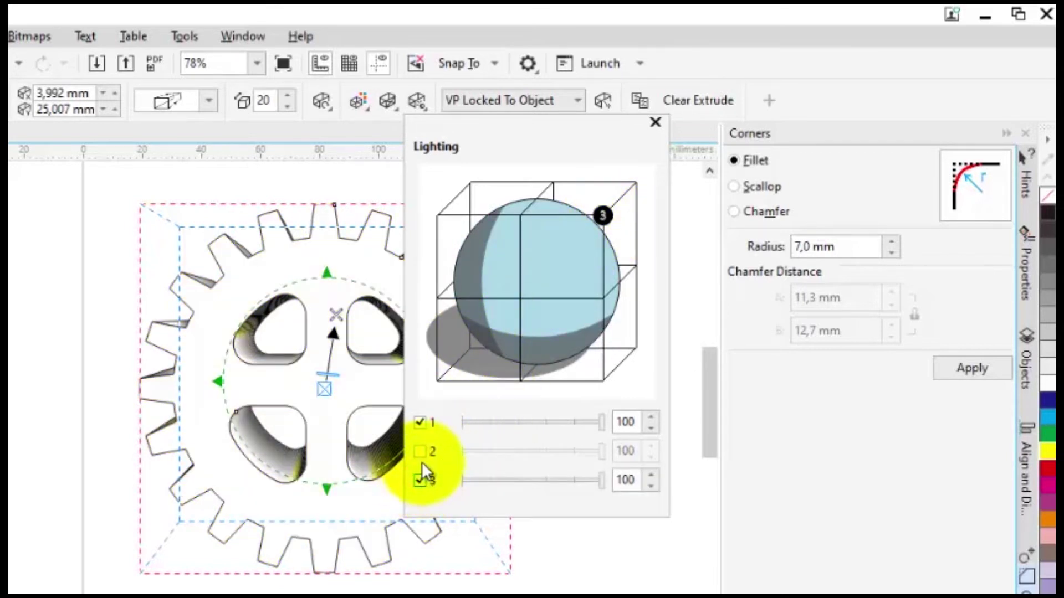
click(420, 452)
click(419, 422)
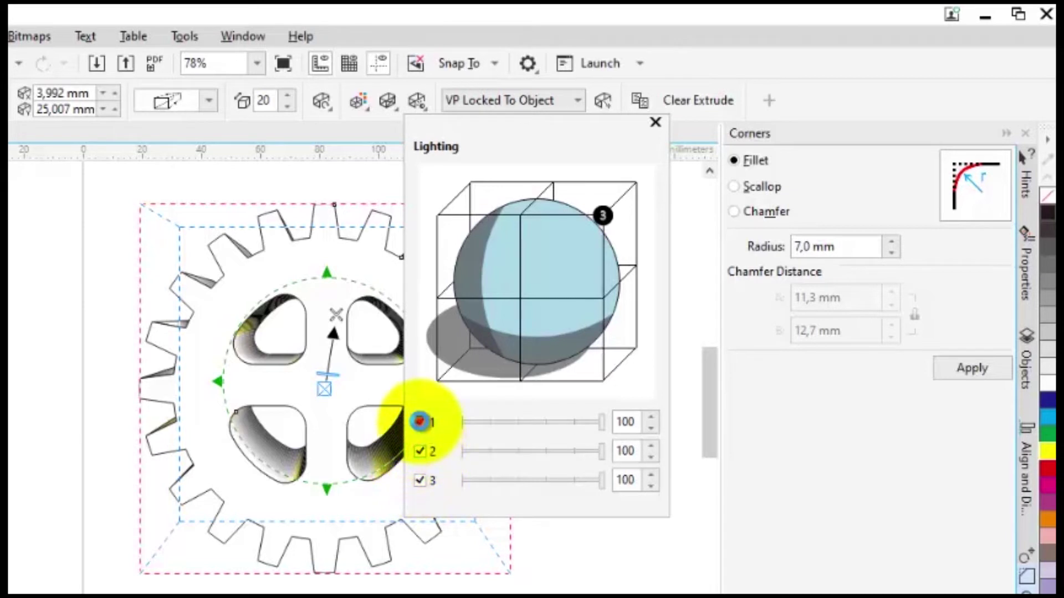
click(423, 450)
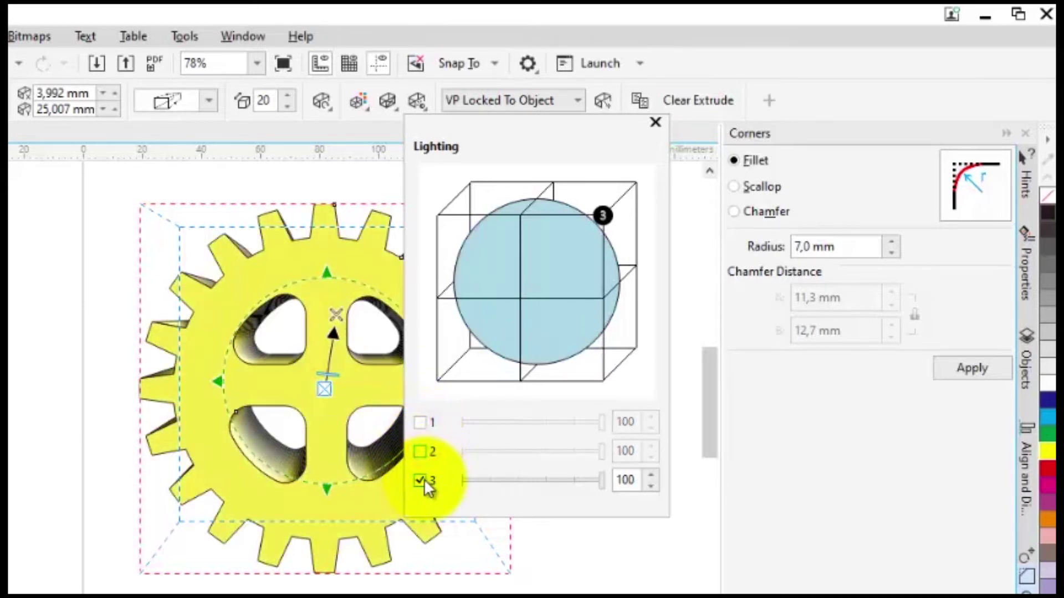
click(420, 480)
click(419, 423)
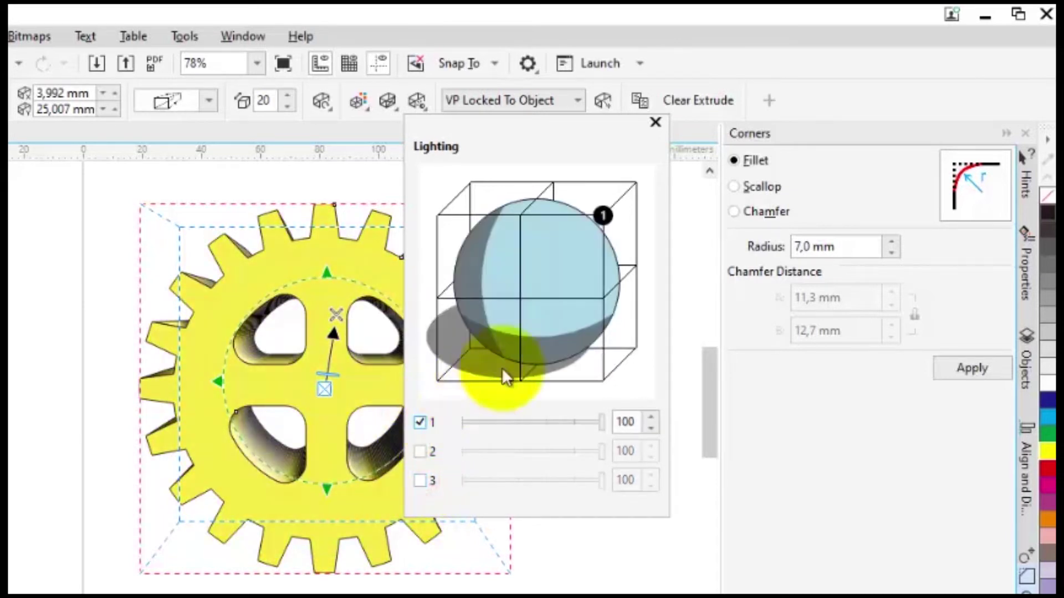
click(417, 100)
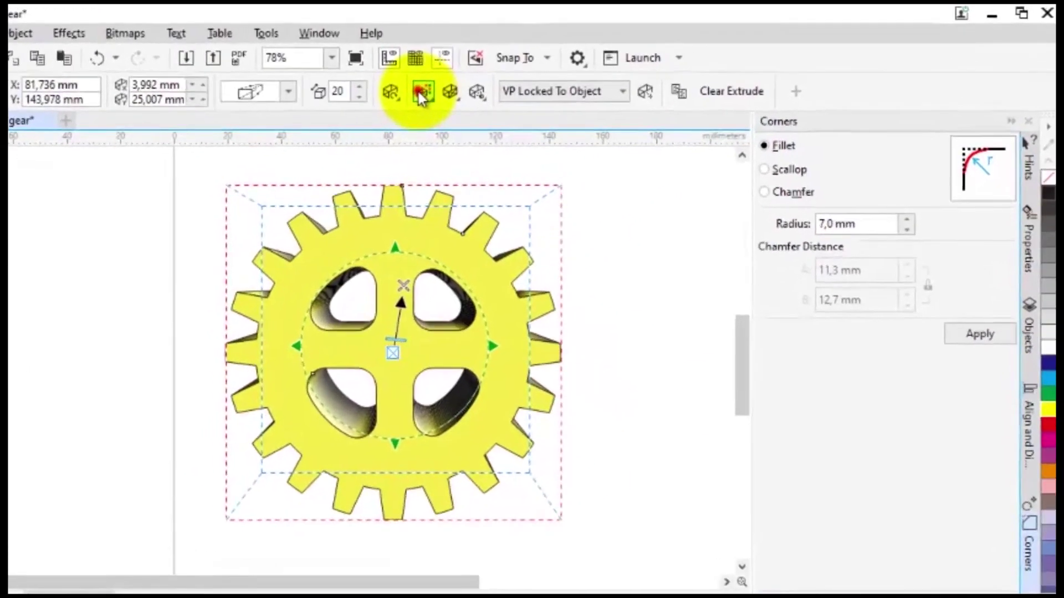
Enable the bevel on the gear's extrusion
click(420, 93)
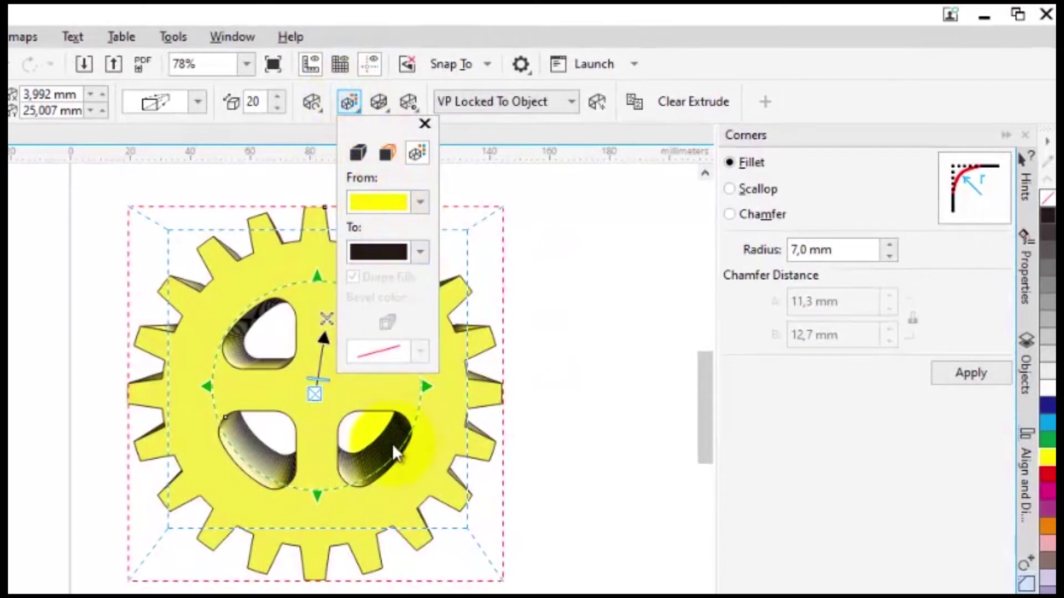
click(376, 99)
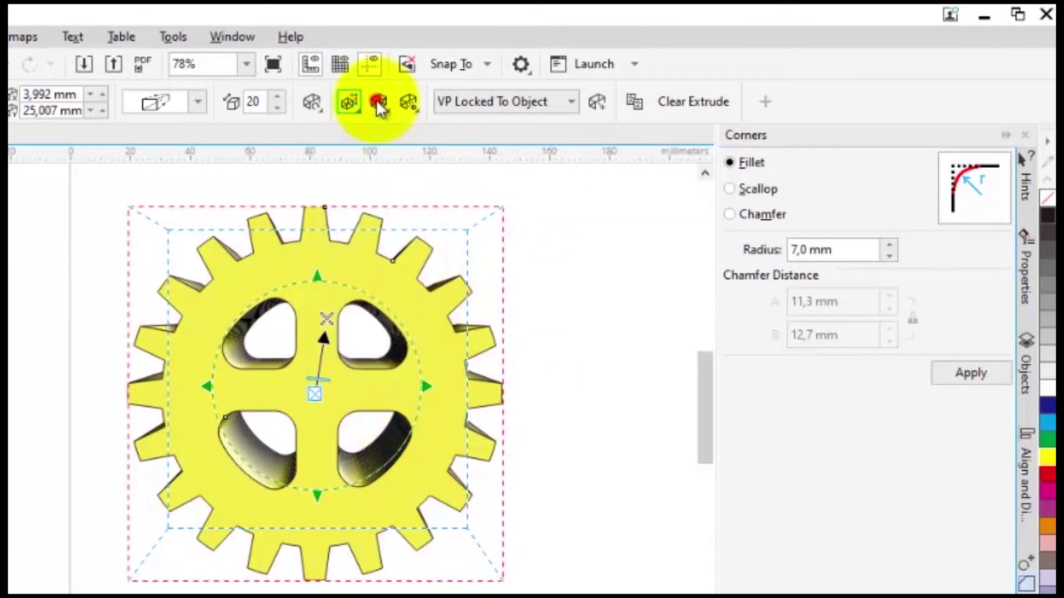
click(376, 98)
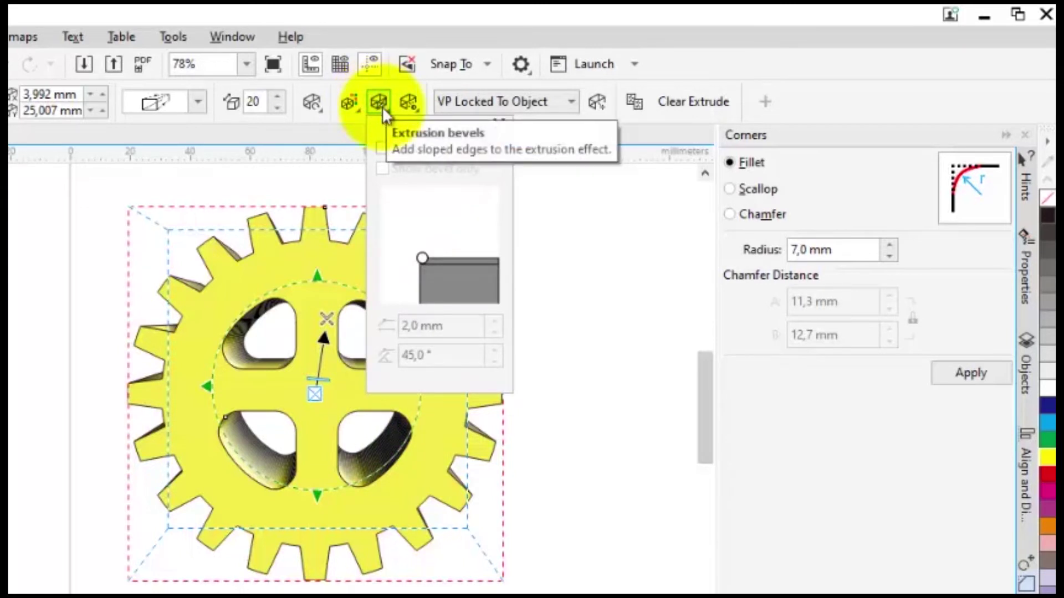
click(382, 148)
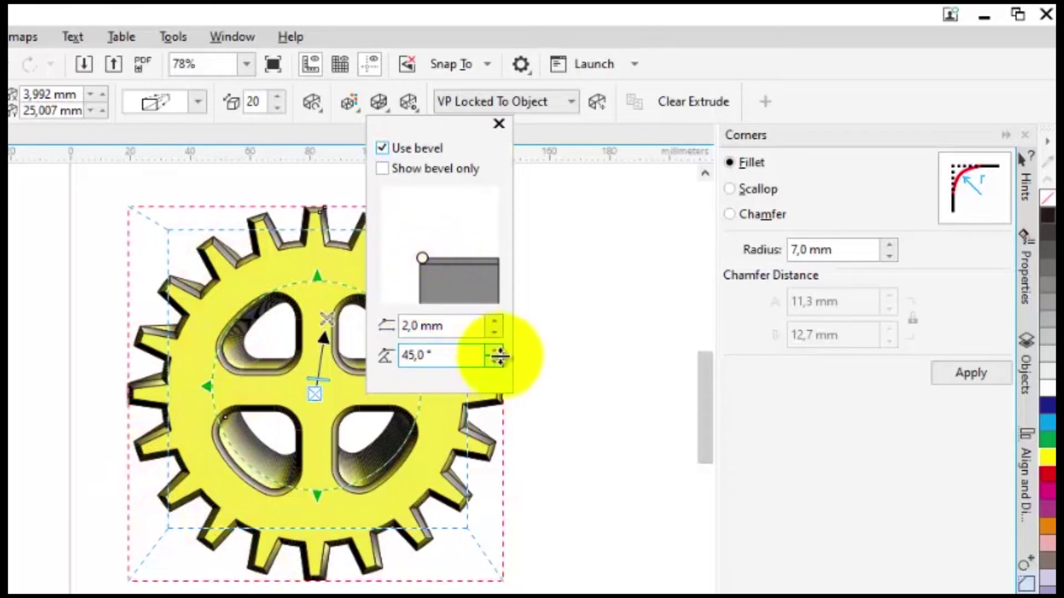
Reduce the extrusion's bevel depth to 1.1 mm
click(494, 331)
click(494, 333)
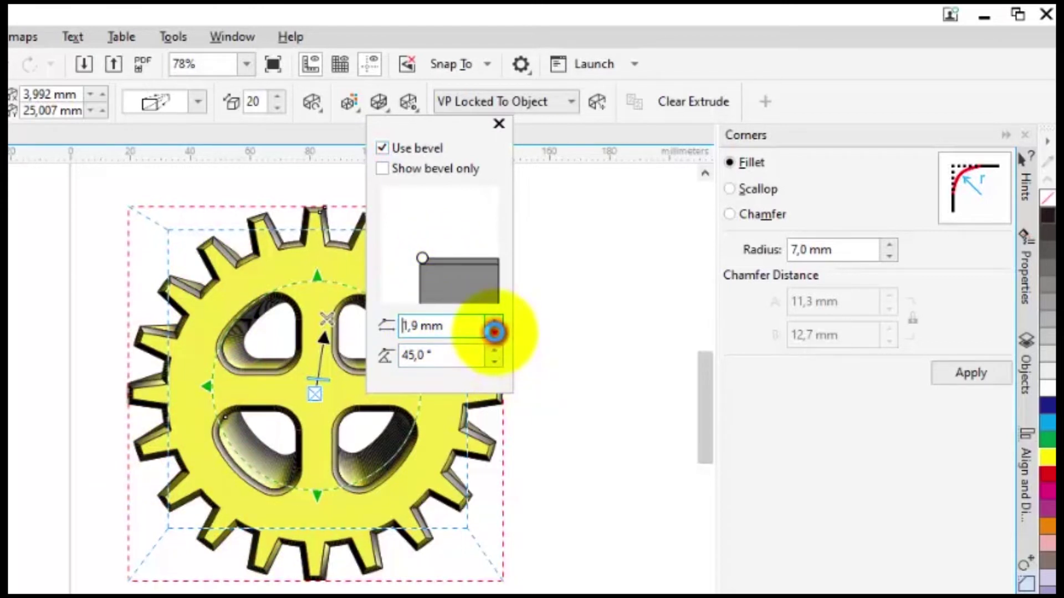
click(494, 333)
click(494, 333)
click(494, 333)
click(494, 333)
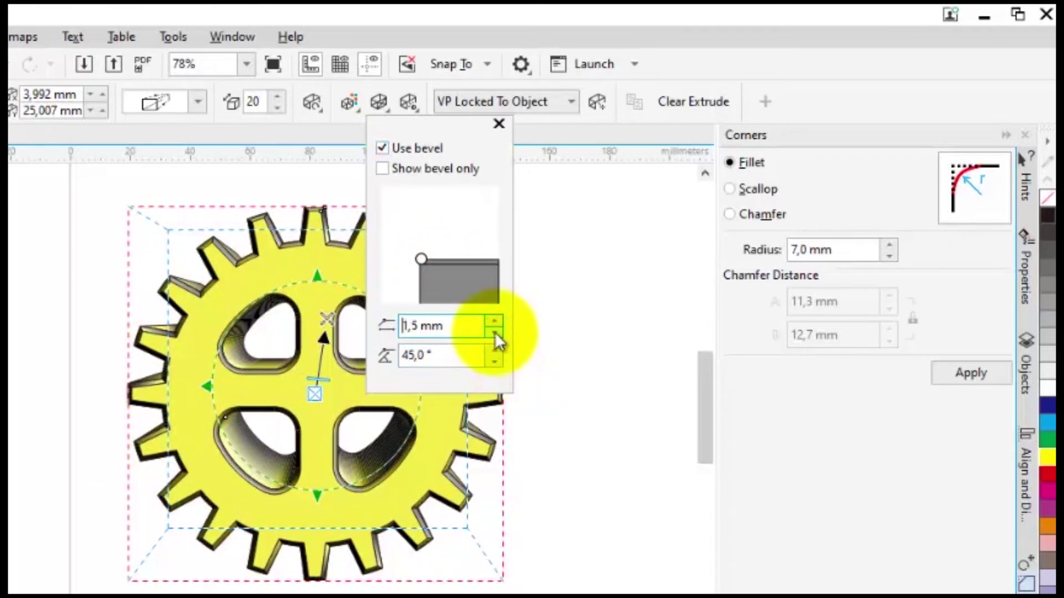
click(494, 333)
click(494, 333)
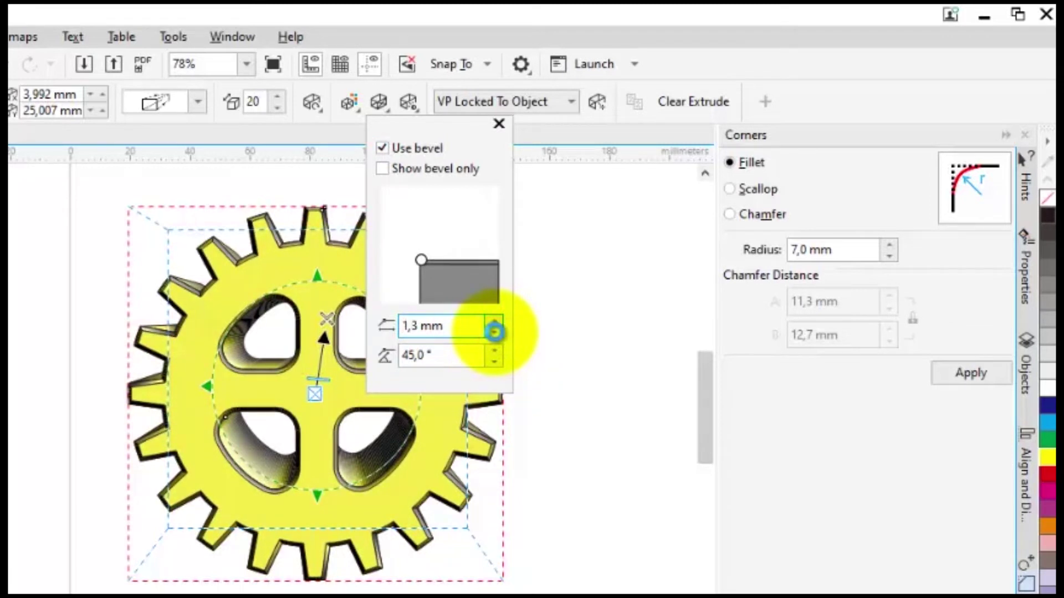
click(494, 333)
click(494, 333)
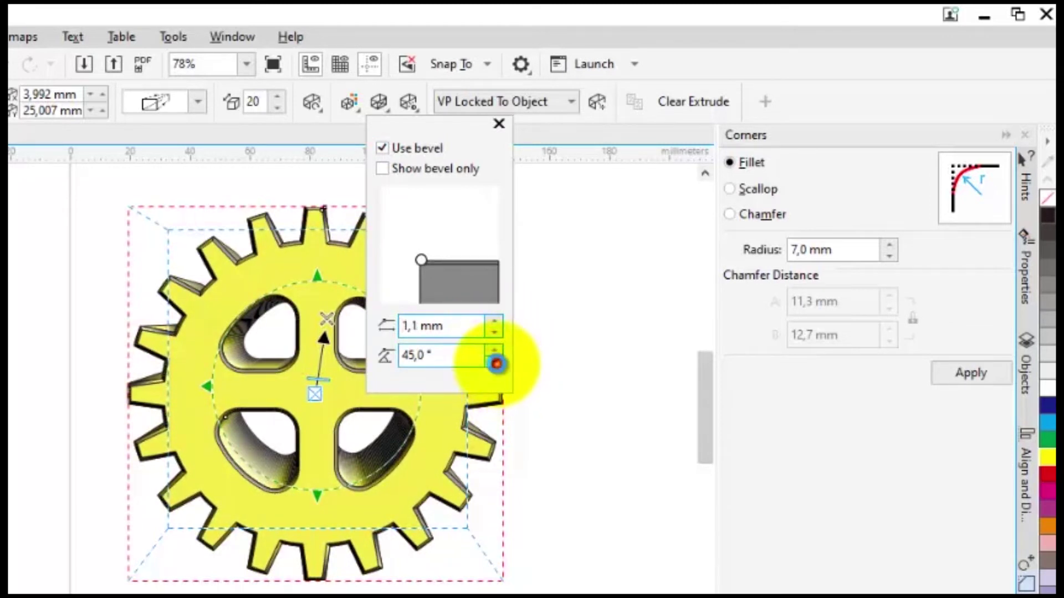
Set the extrusion's bevel angle to 44°
click(495, 363)
click(494, 362)
click(495, 362)
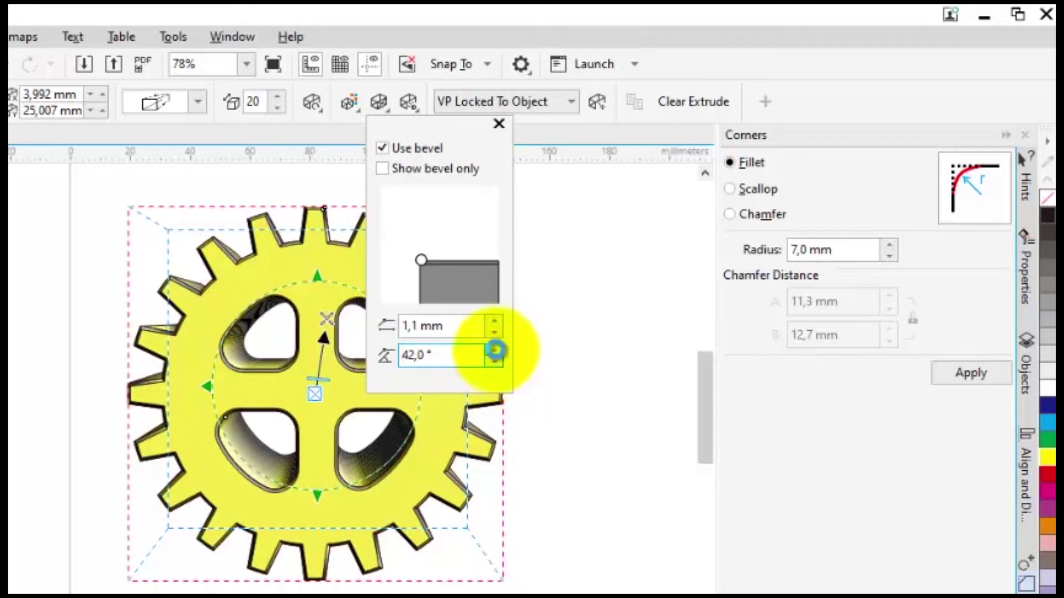
click(495, 350)
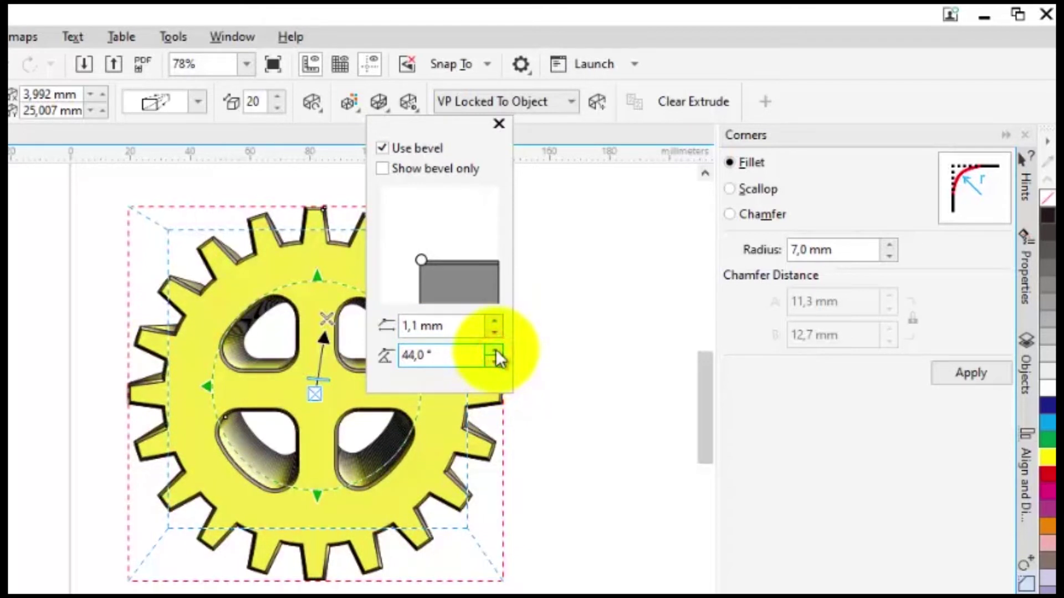
Set the extrusion's bevel angle to 45° and its bevel depth to 1.7 mm
click(495, 350)
click(493, 320)
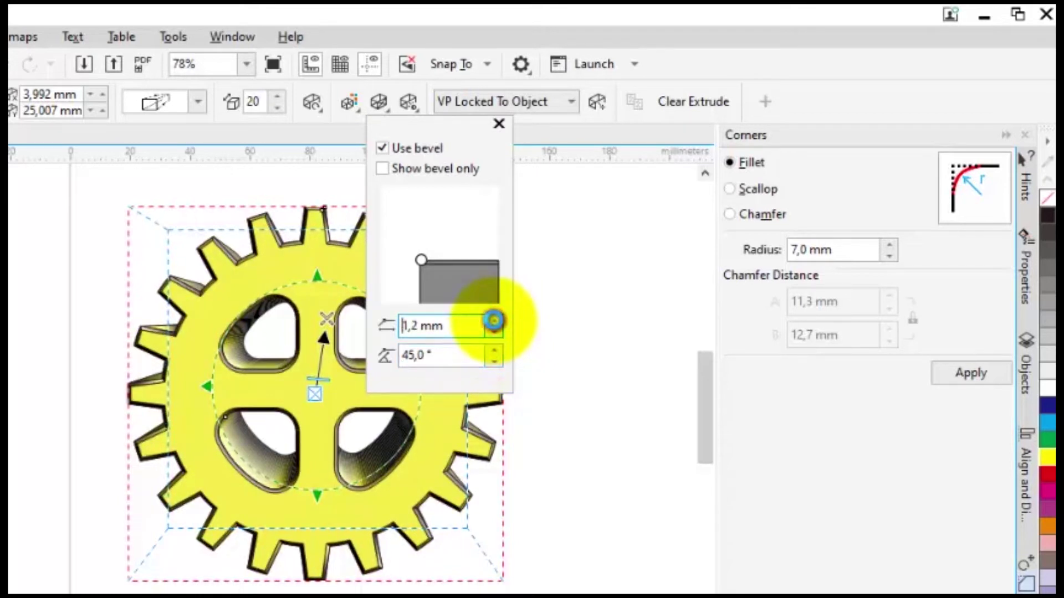
click(494, 320)
click(494, 321)
click(494, 320)
click(493, 320)
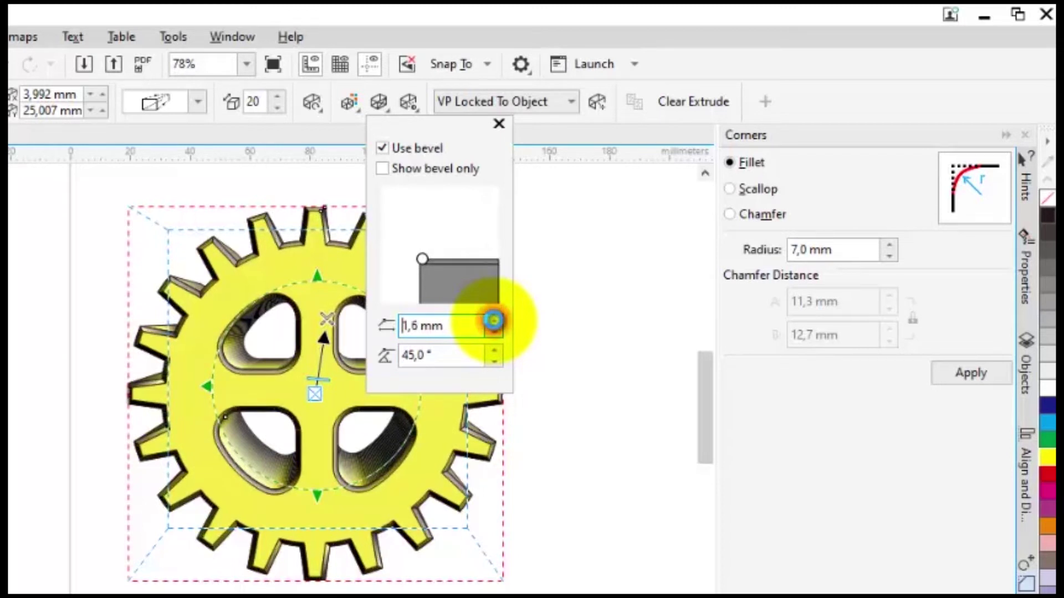
click(494, 320)
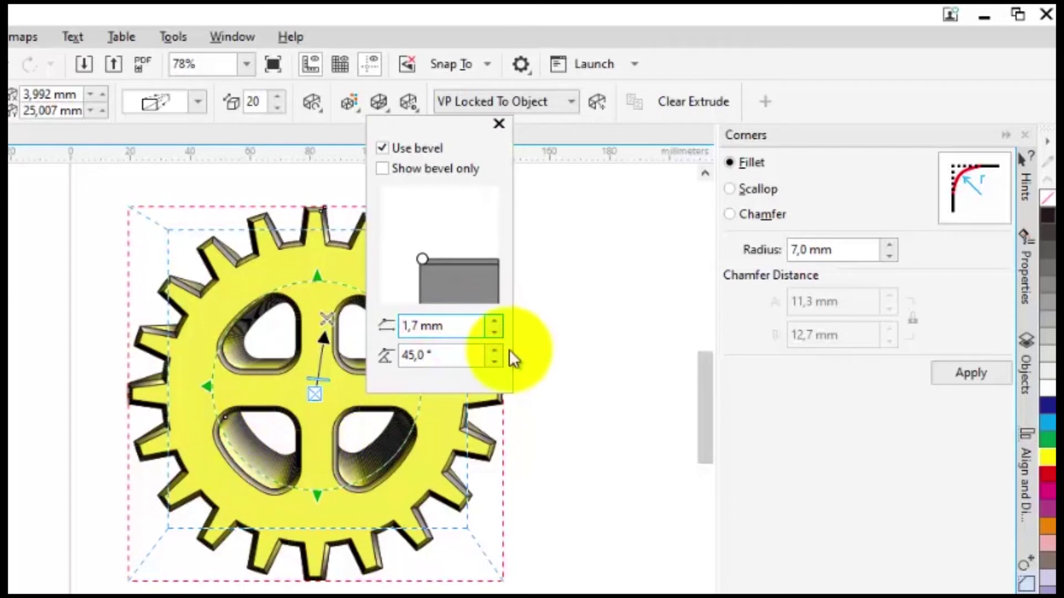
click(497, 124)
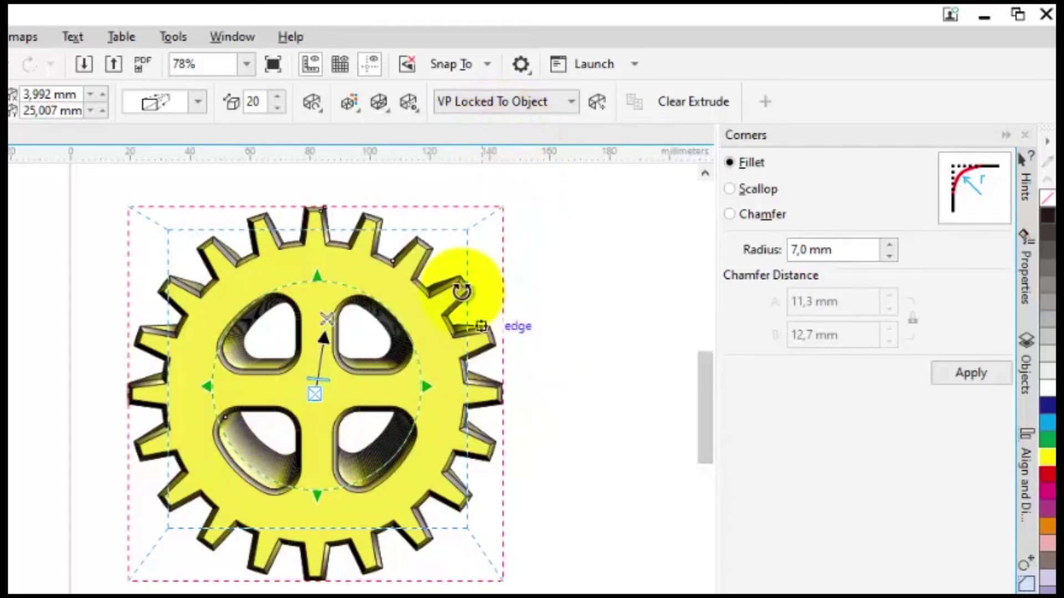
Rotate the extruded gear in 3D to an oblique view with its sides extending toward the lower left
click(309, 103)
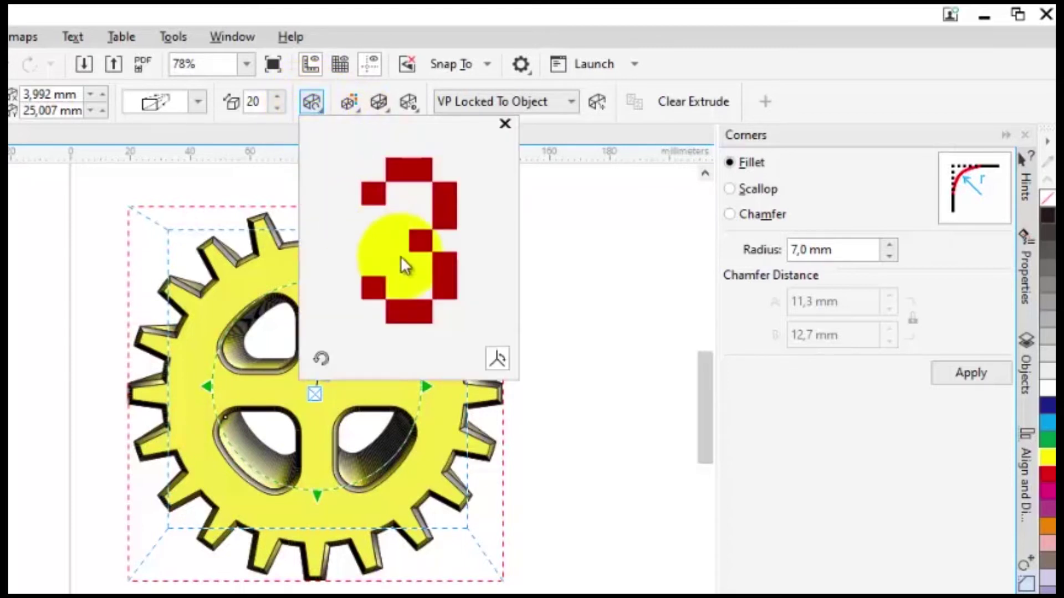
mouse_move(404, 265)
mouse_down()
mouse_move(373, 288)
mouse_move(397, 270)
mouse_move(380, 270)
mouse_move(391, 277)
mouse_up()
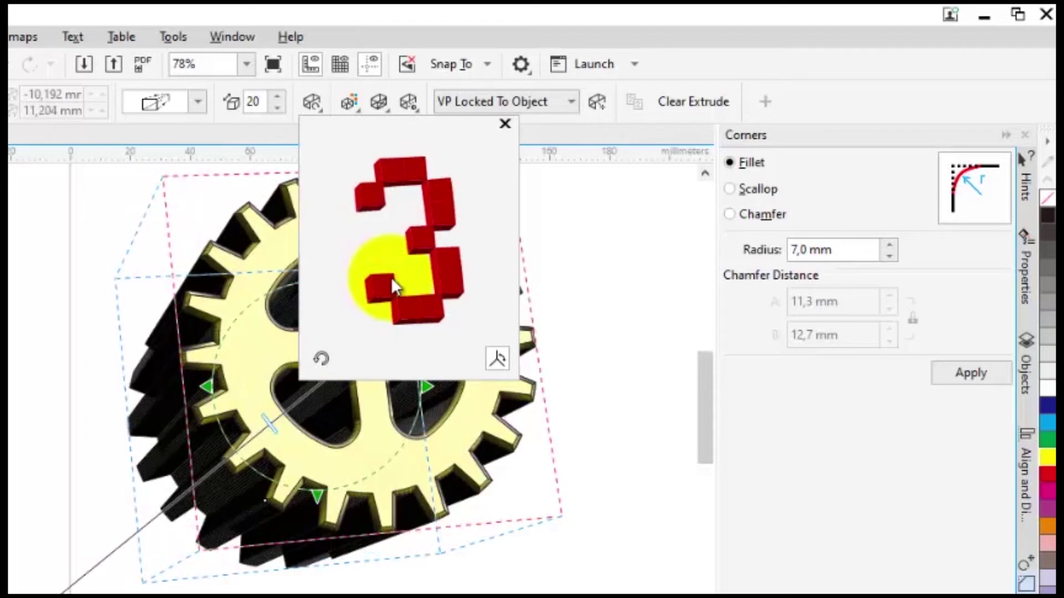
drag(392, 274, 390, 268)
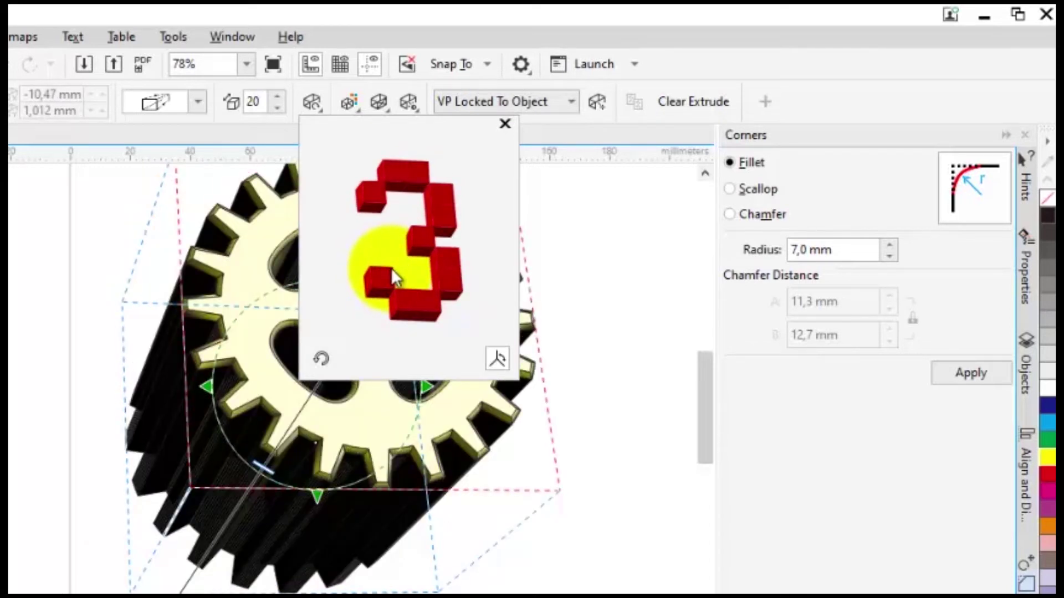
mouse_move(392, 270)
mouse_down()
mouse_move(394, 284)
mouse_move(367, 271)
mouse_move(374, 266)
mouse_up()
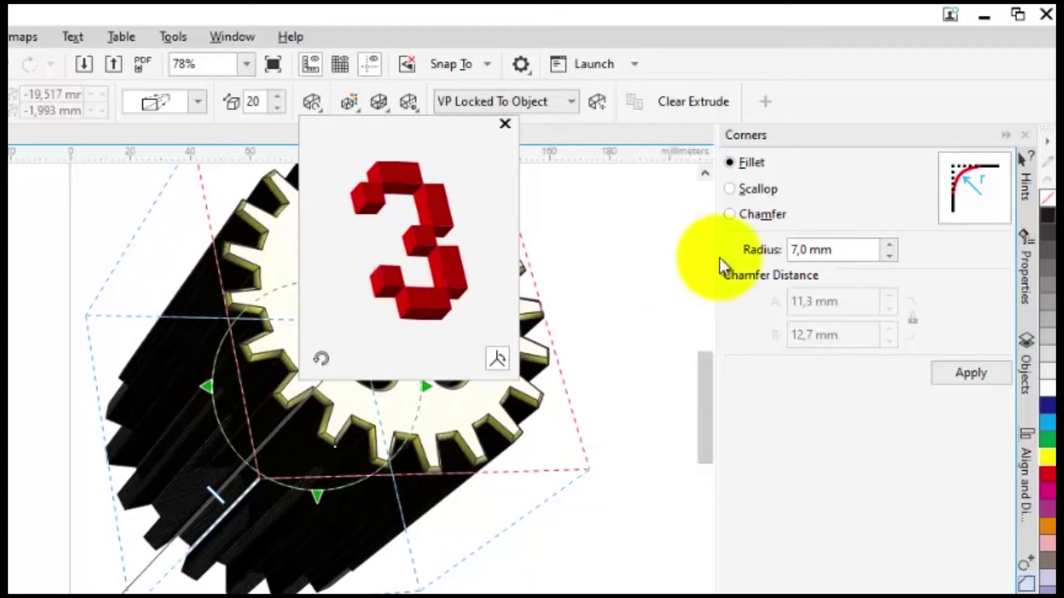
click(626, 209)
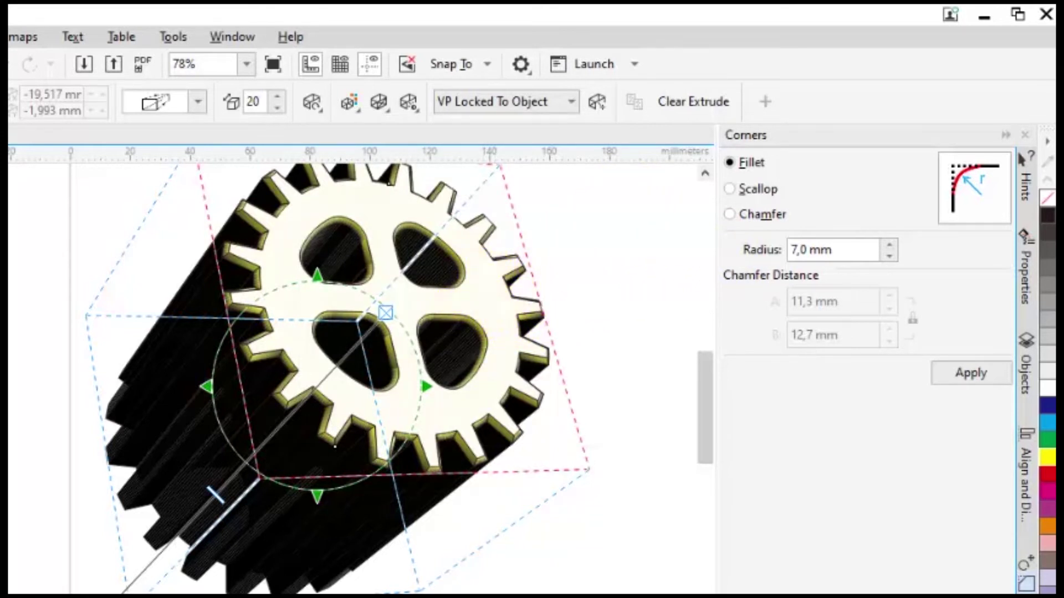
Fill the extruded gear with red (C0 M100 Y100 K0) and remove its outline
key(space)
click(483, 295)
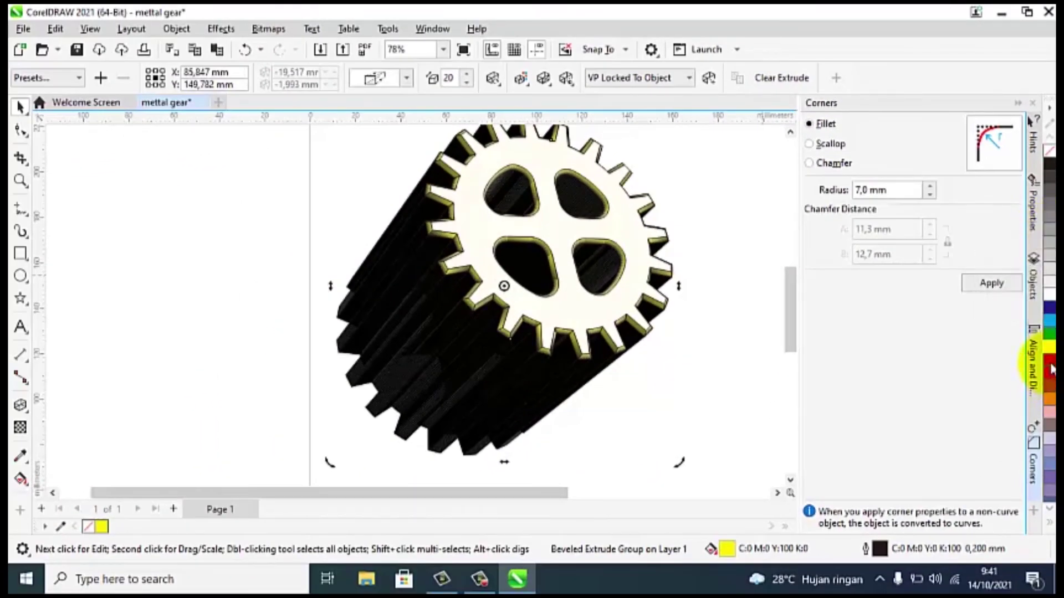
drag(1048, 363, 553, 222)
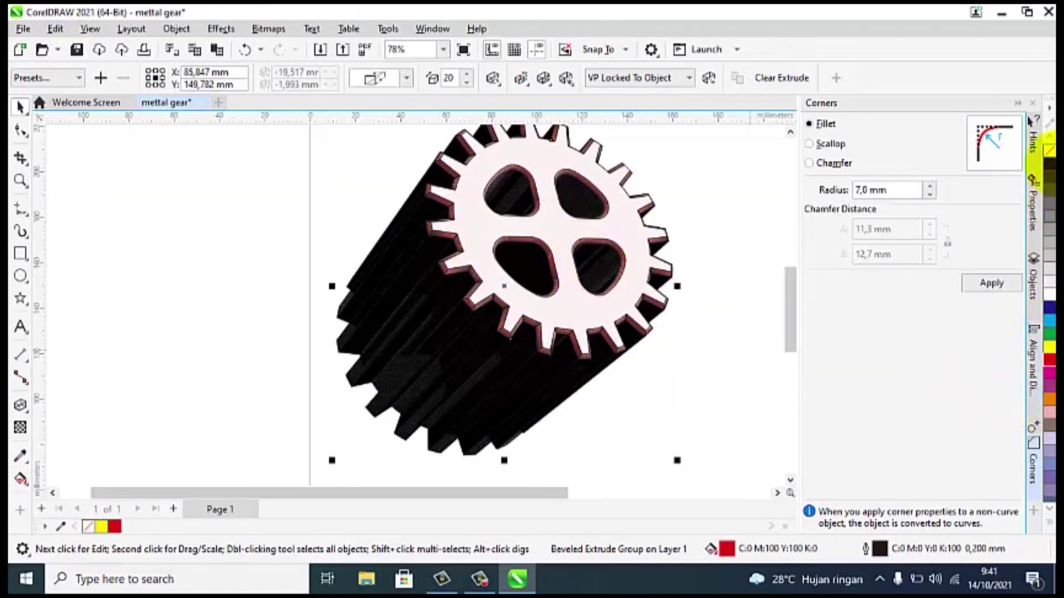
right_click(1047, 150)
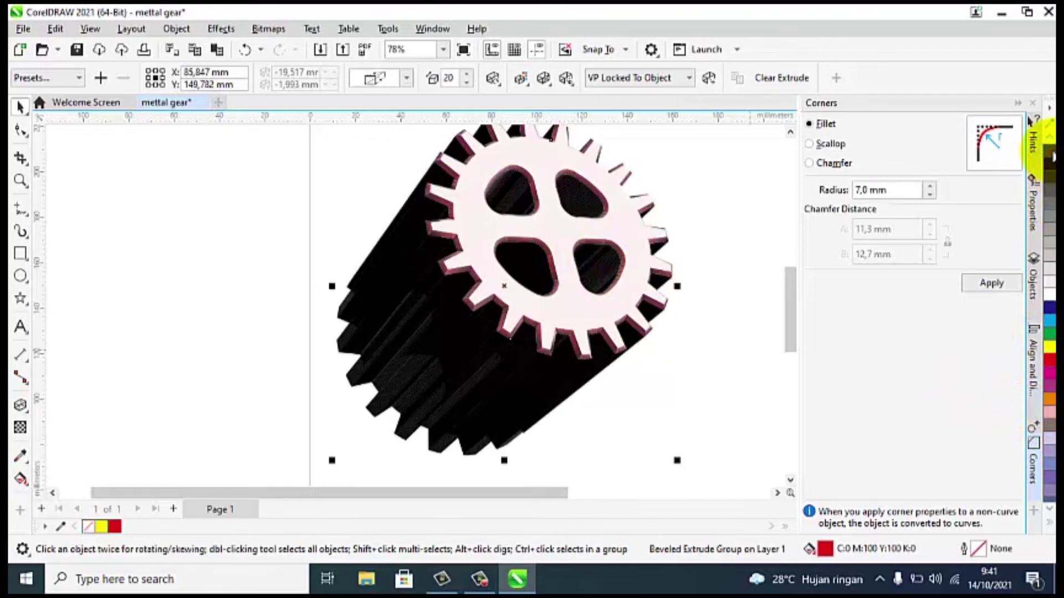
click(725, 203)
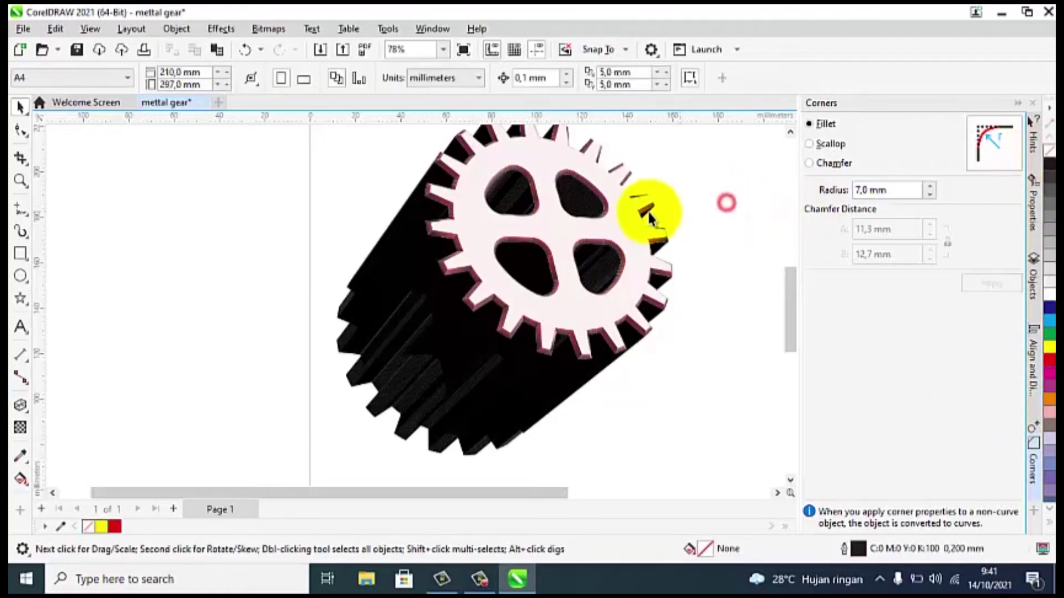
Select the gear's bevel group and check its extrusion color settings, including the From shade
click(538, 225)
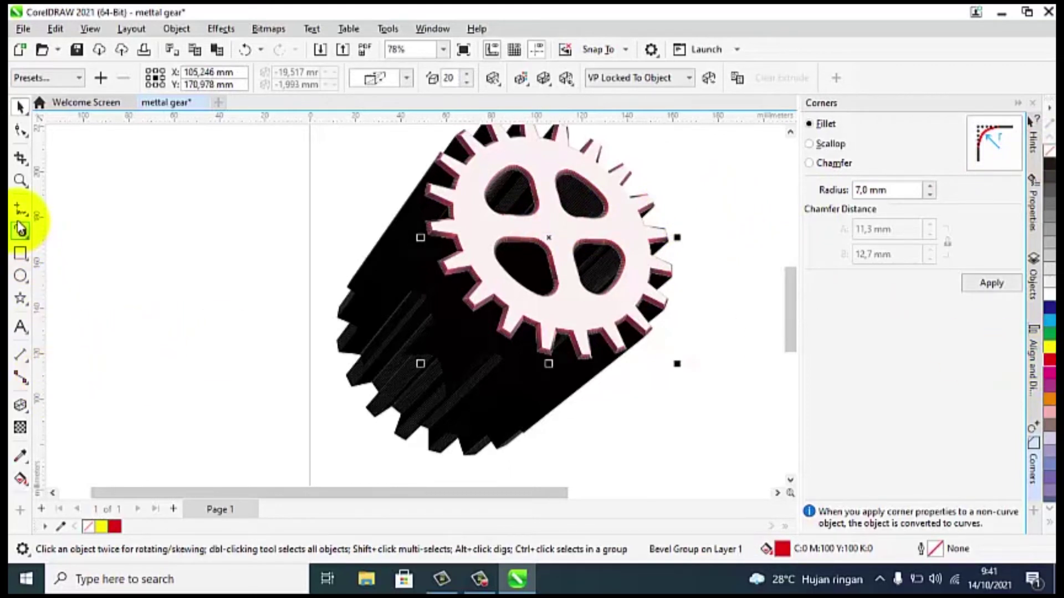
click(570, 309)
click(554, 226)
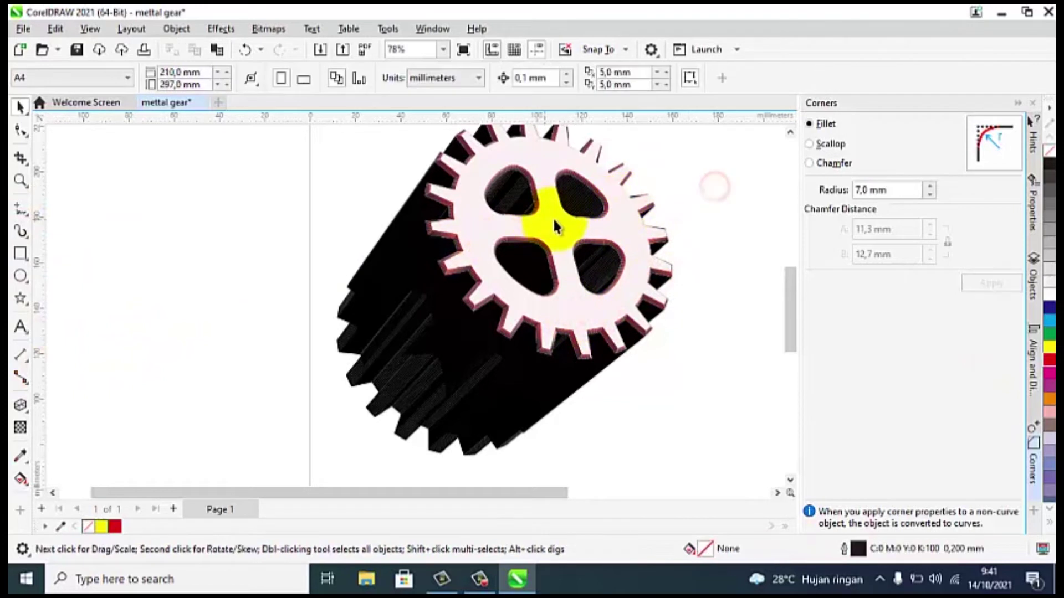
click(554, 222)
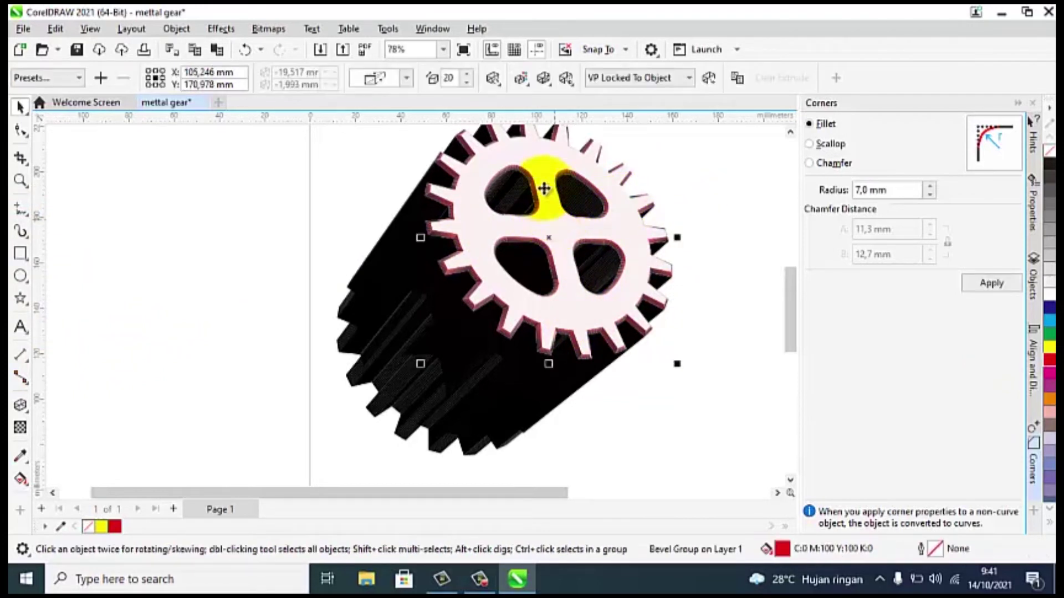
click(520, 80)
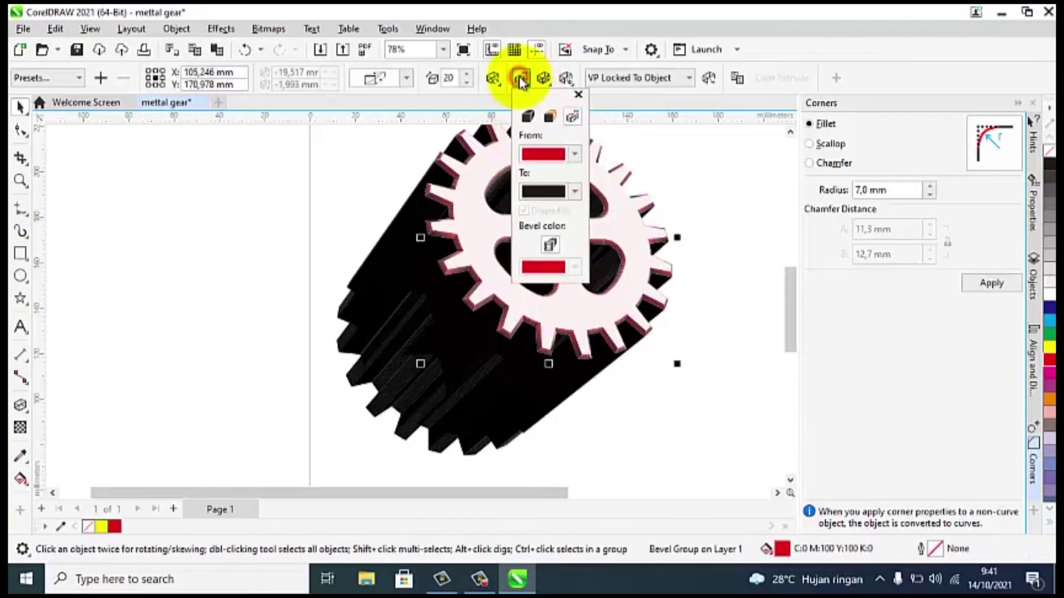
click(576, 155)
click(576, 155)
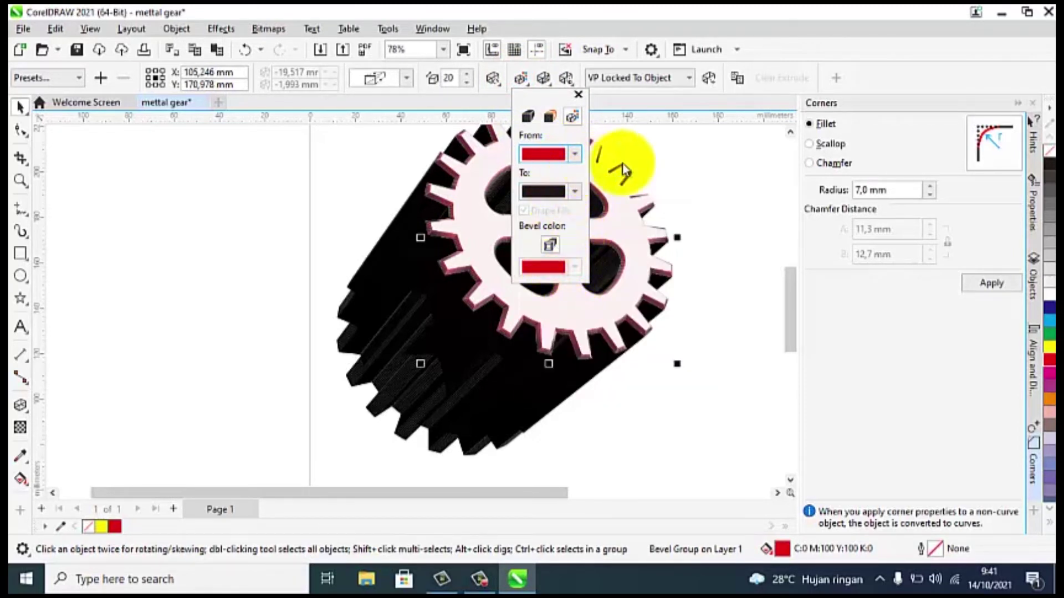
click(686, 178)
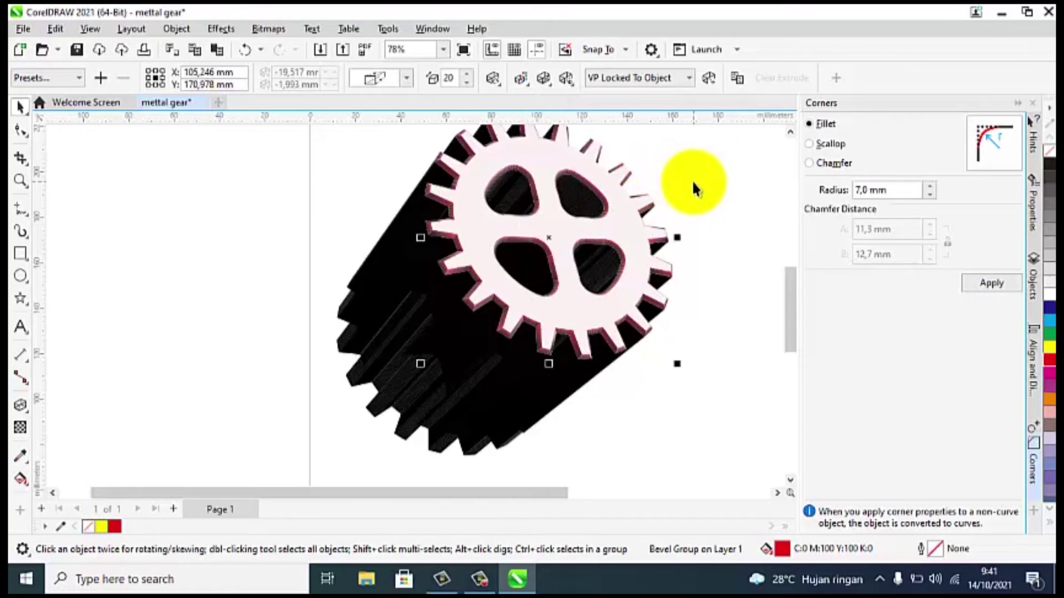
Examine the bevelled edges around the gear's teeth and spoke openings up close, including the whole extruded body
scroll(671, 251, up, 3)
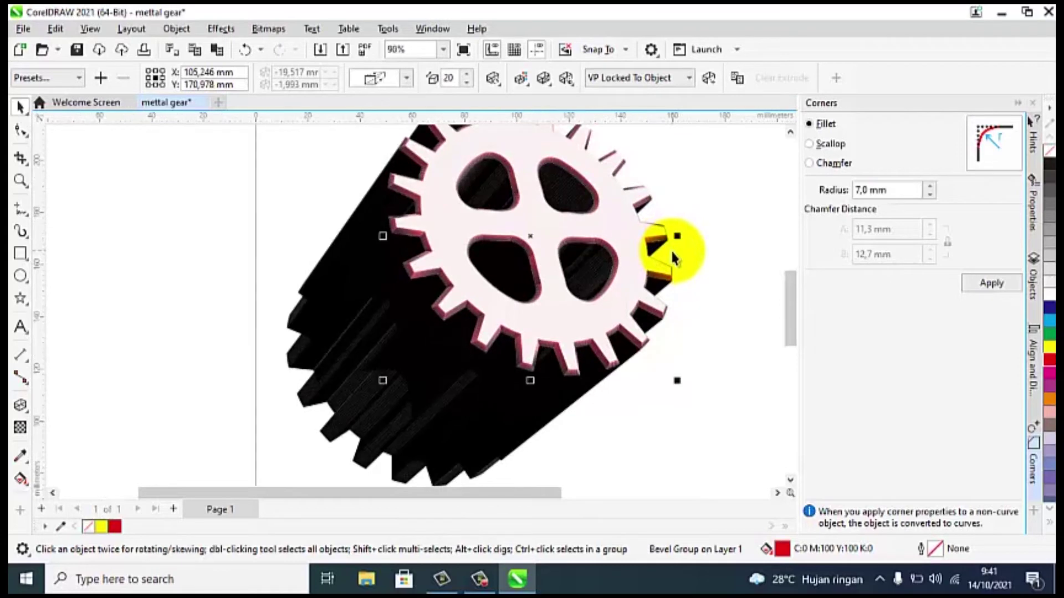
scroll(673, 257, up, 2)
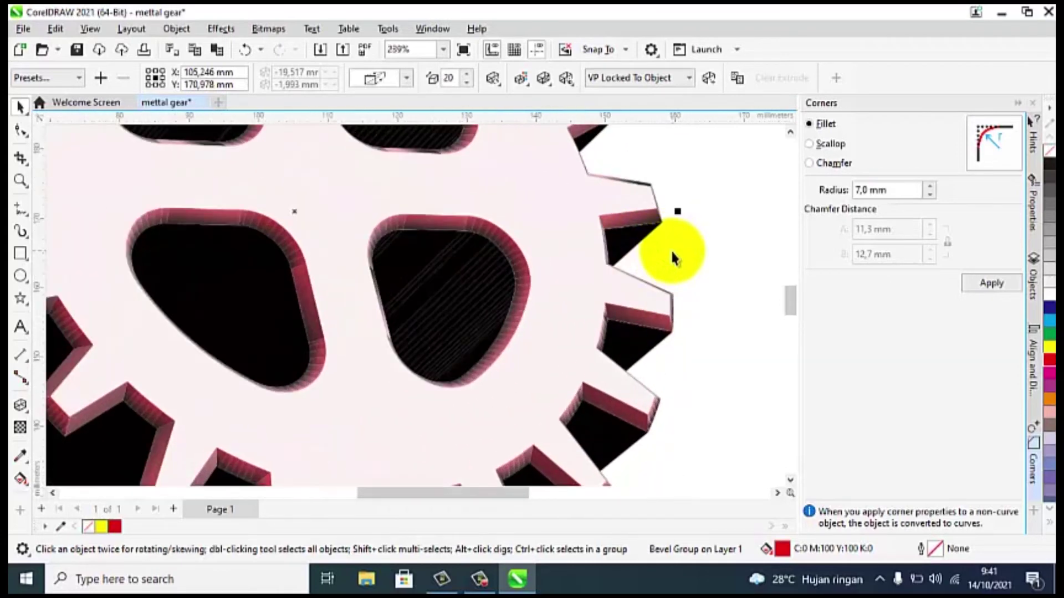
scroll(673, 257, down, 4)
scroll(693, 263, up, 3)
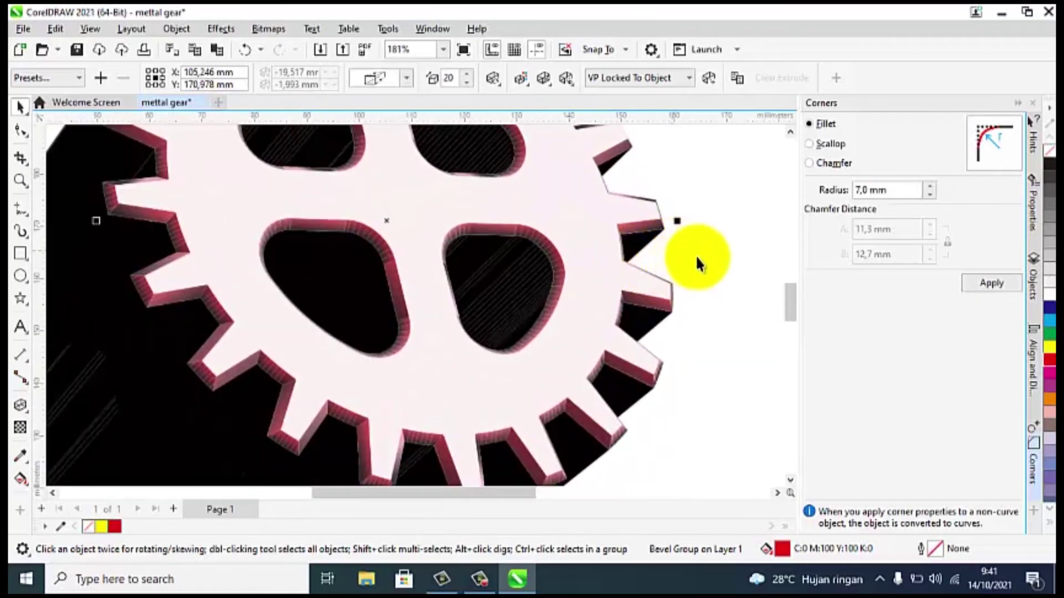
drag(790, 304, 791, 281)
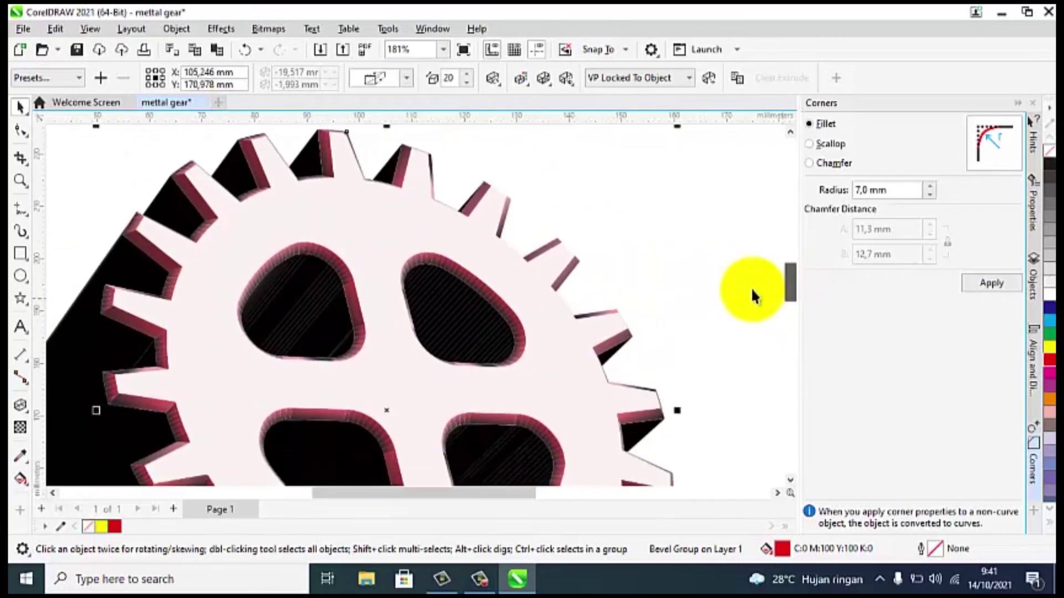
scroll(261, 364, up, 5)
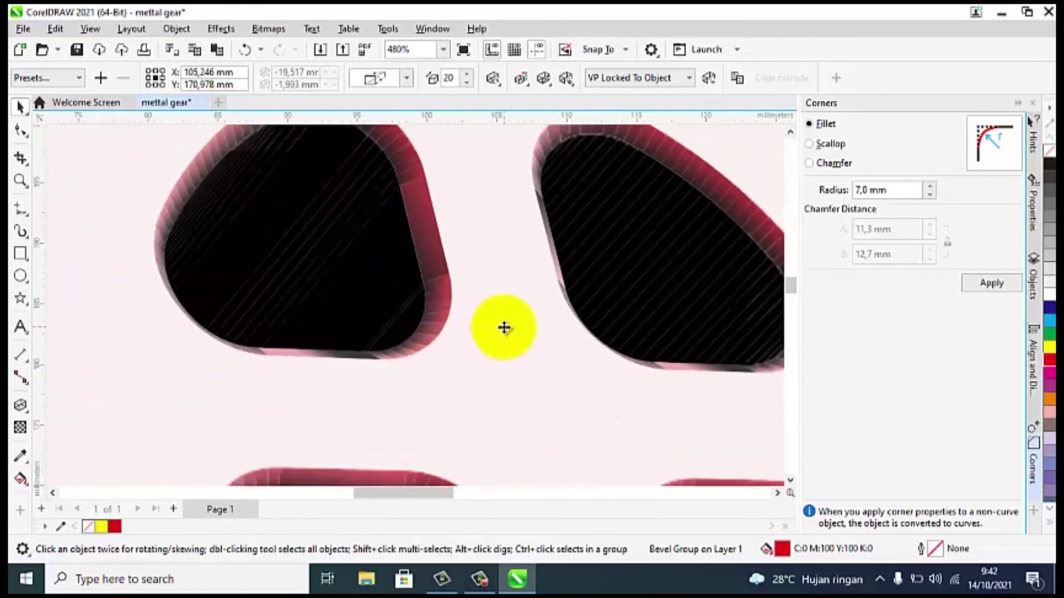
scroll(504, 327, down, 4)
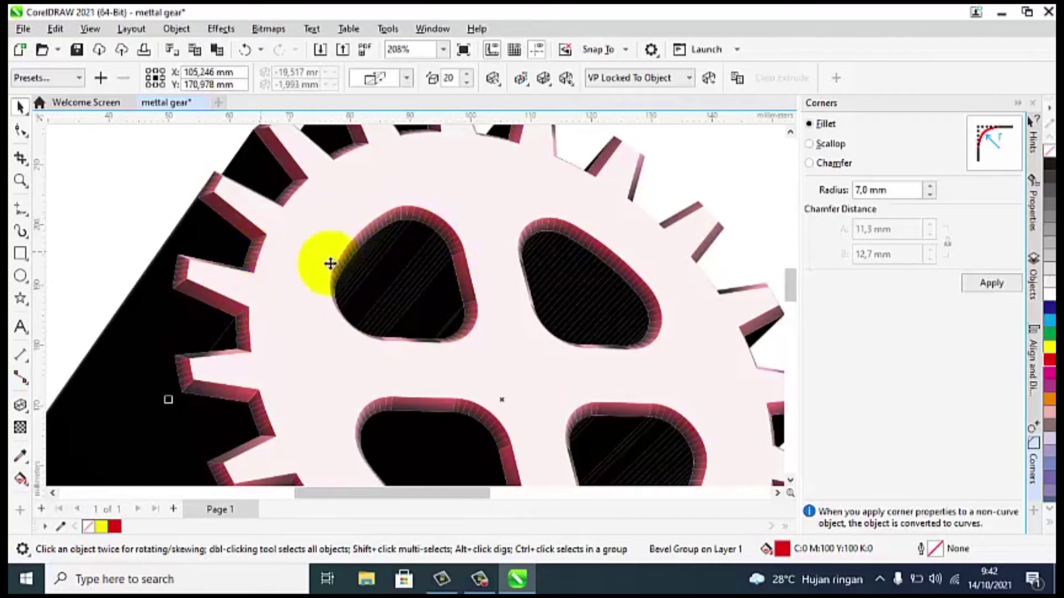
scroll(504, 302, down, 3)
scroll(369, 291, up, 5)
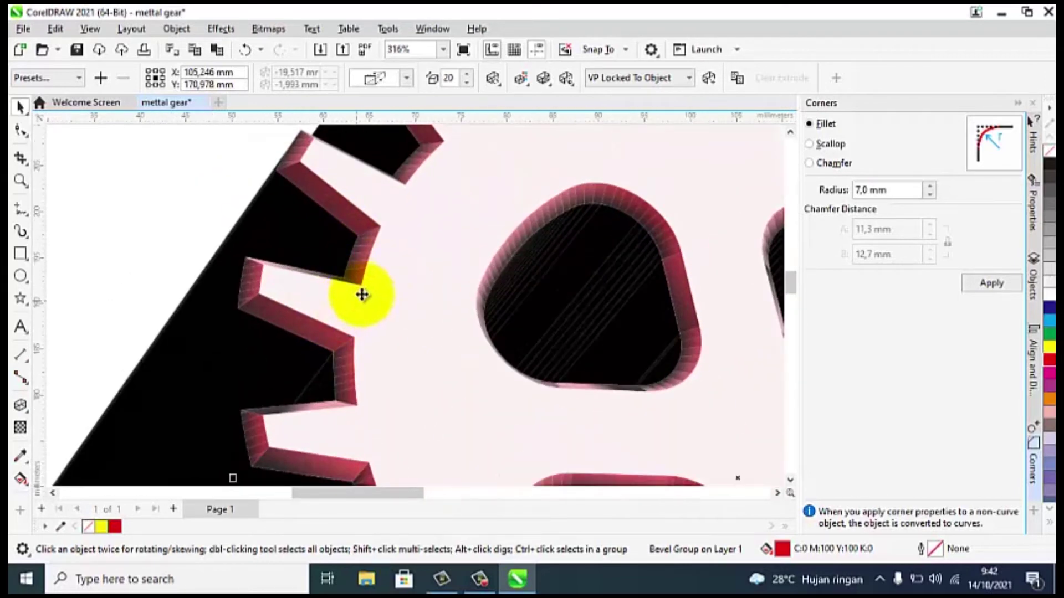
scroll(654, 335, down, 4)
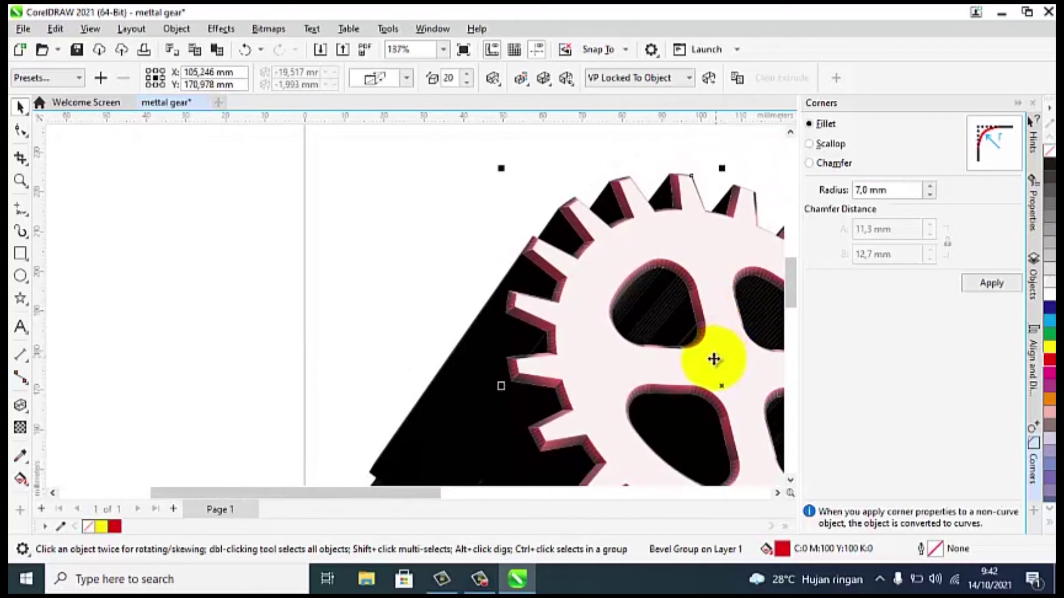
scroll(713, 359, down, 2)
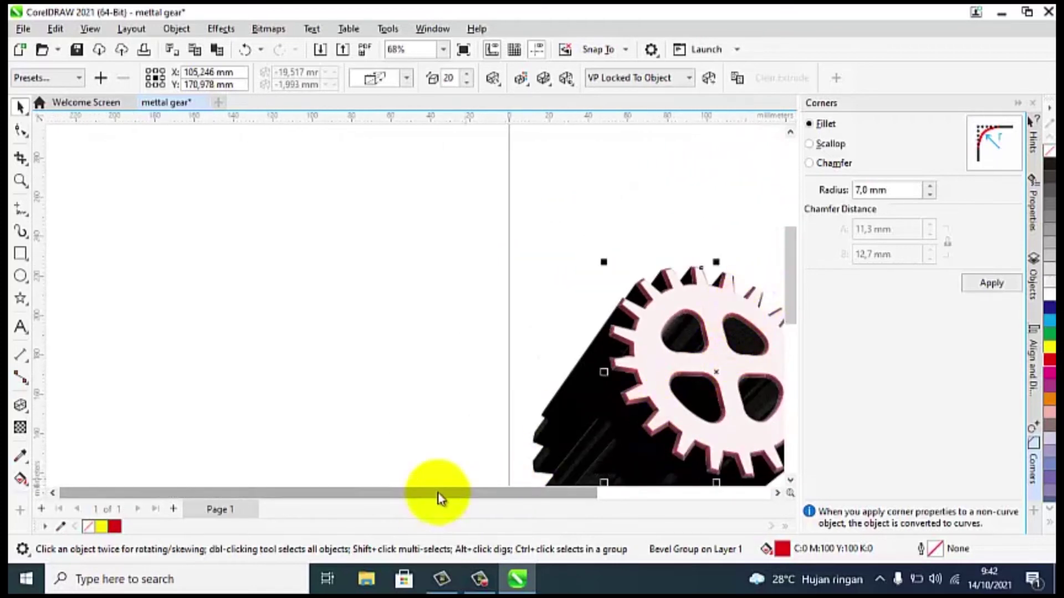
drag(437, 497, 477, 499)
scroll(563, 403, up, 1)
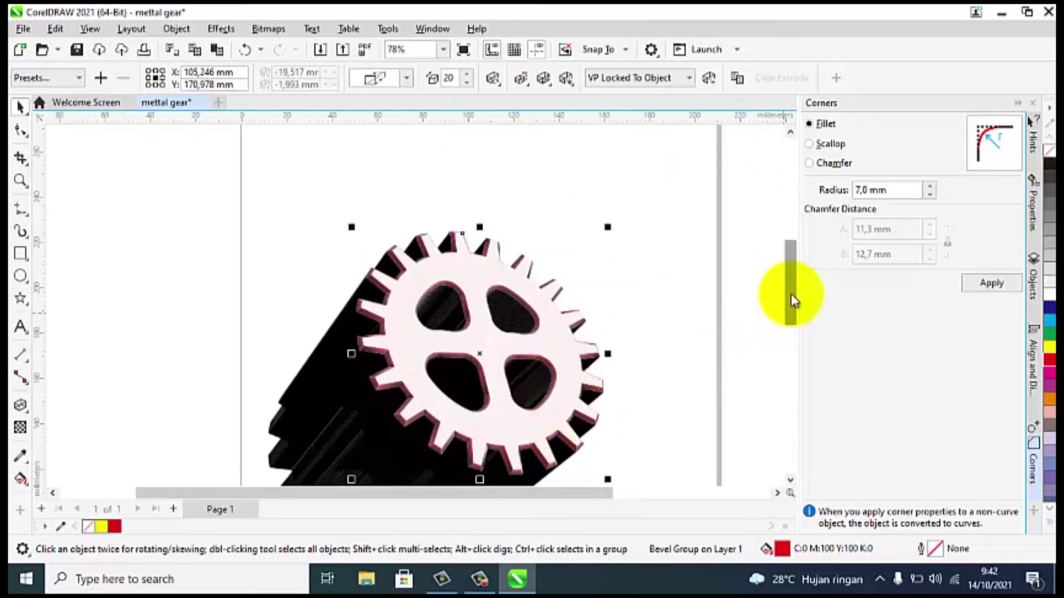
drag(792, 299, 702, 327)
scroll(482, 274, up, 1)
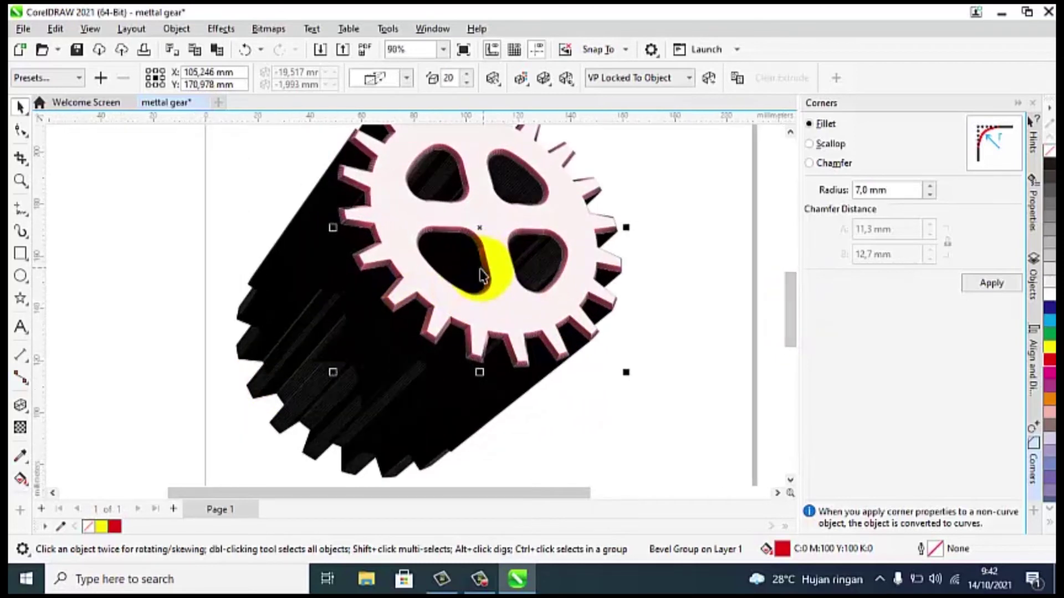
Set the gear's extrusion depth to 2
click(450, 83)
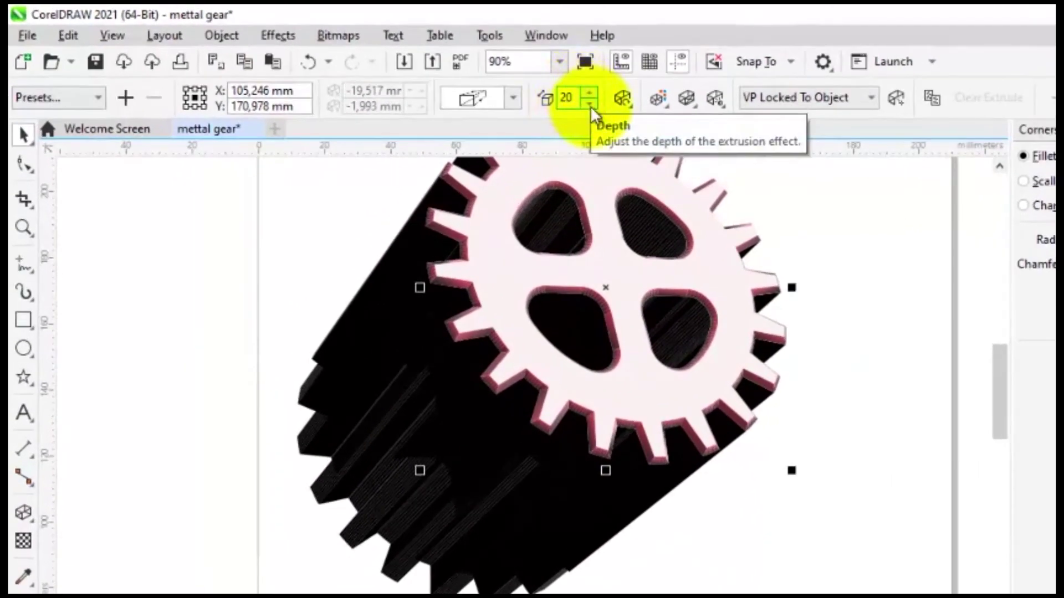
drag(577, 101, 556, 106)
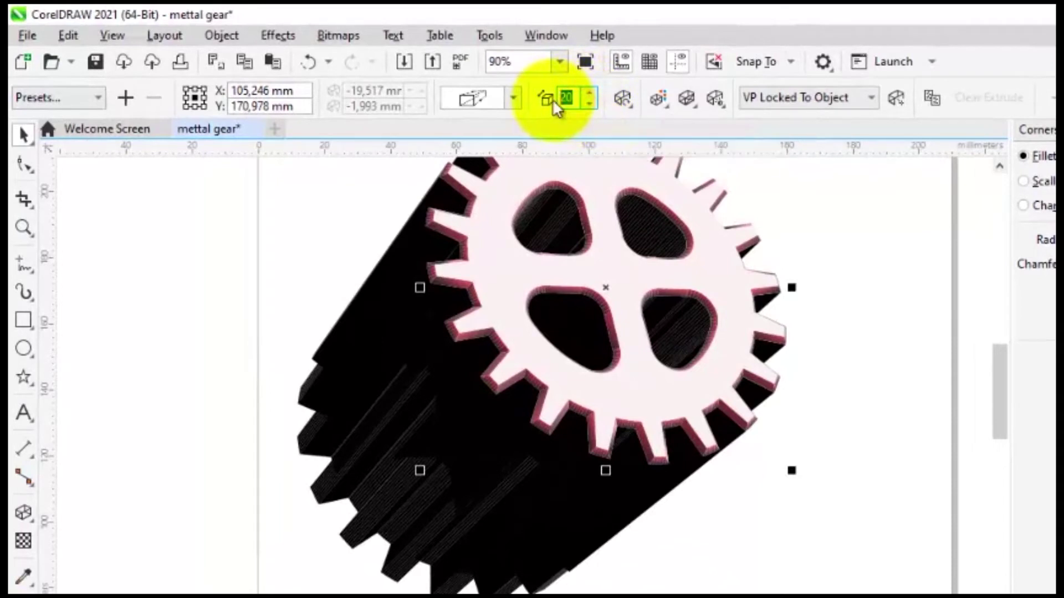
click(552, 99)
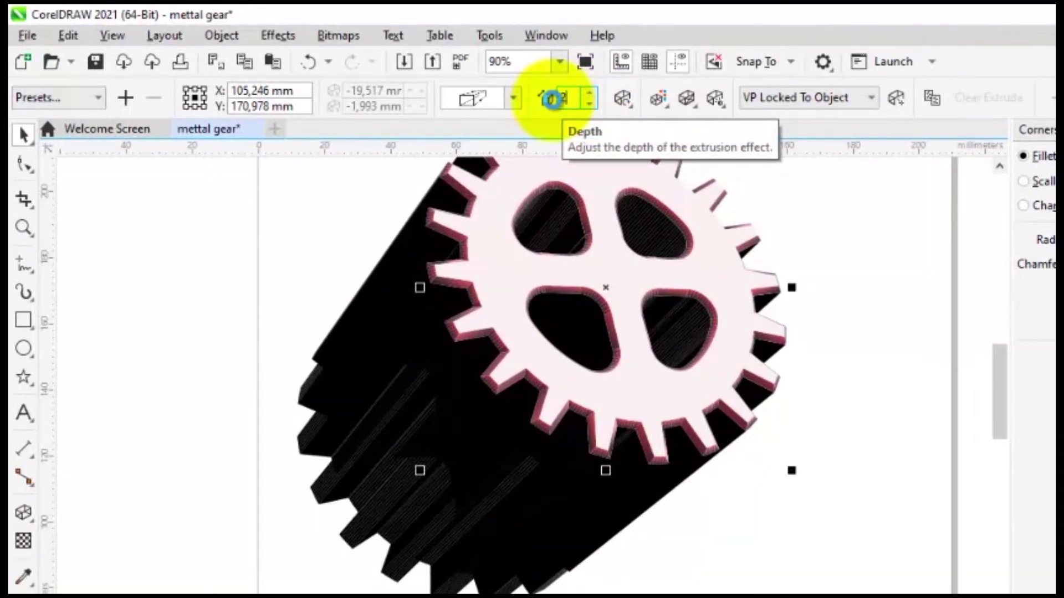
key(Return)
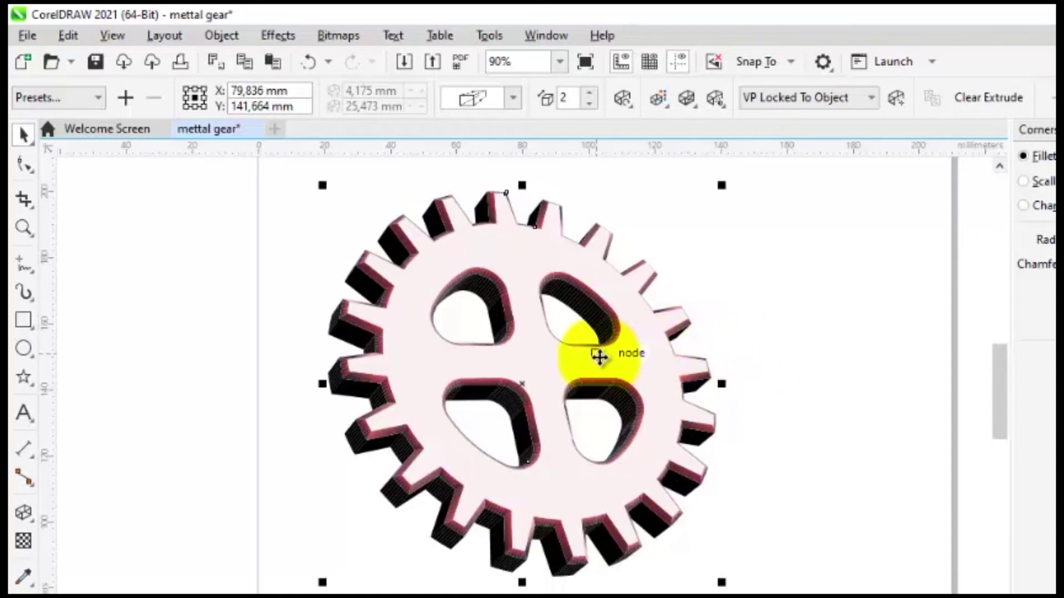
scroll(601, 356, up, 3)
scroll(479, 414, up, 2)
scroll(485, 417, down, 6)
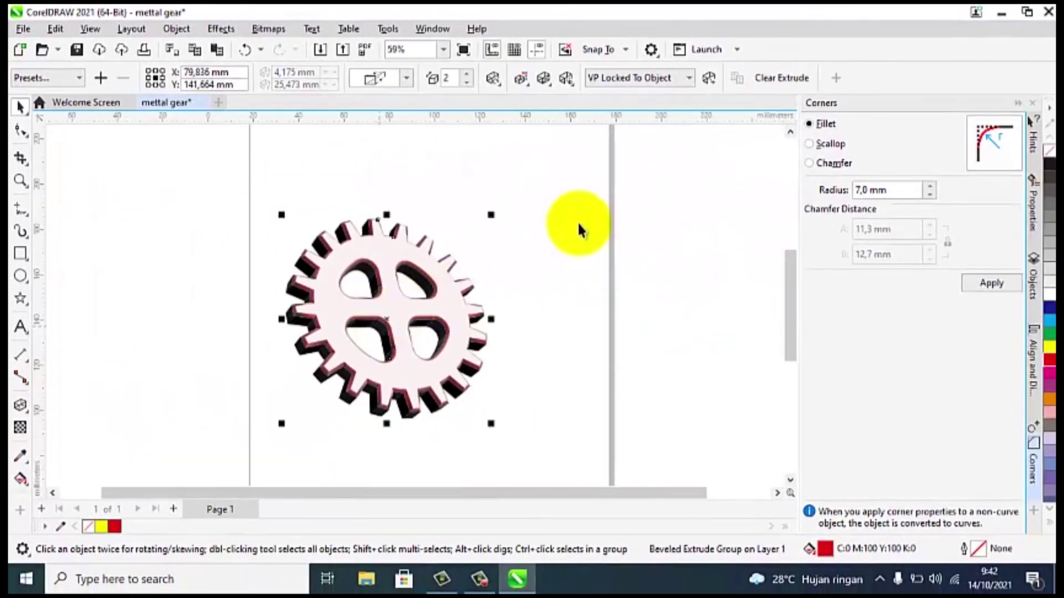
Select the gear's bevel group and fill it with green (C100 M0 Y100 K0)
click(589, 218)
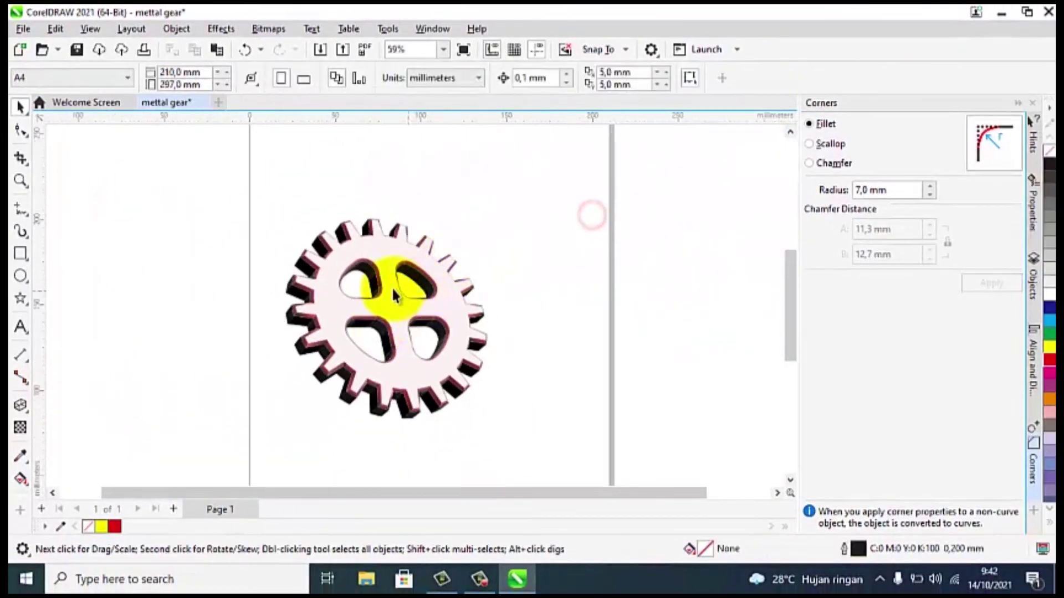
click(381, 254)
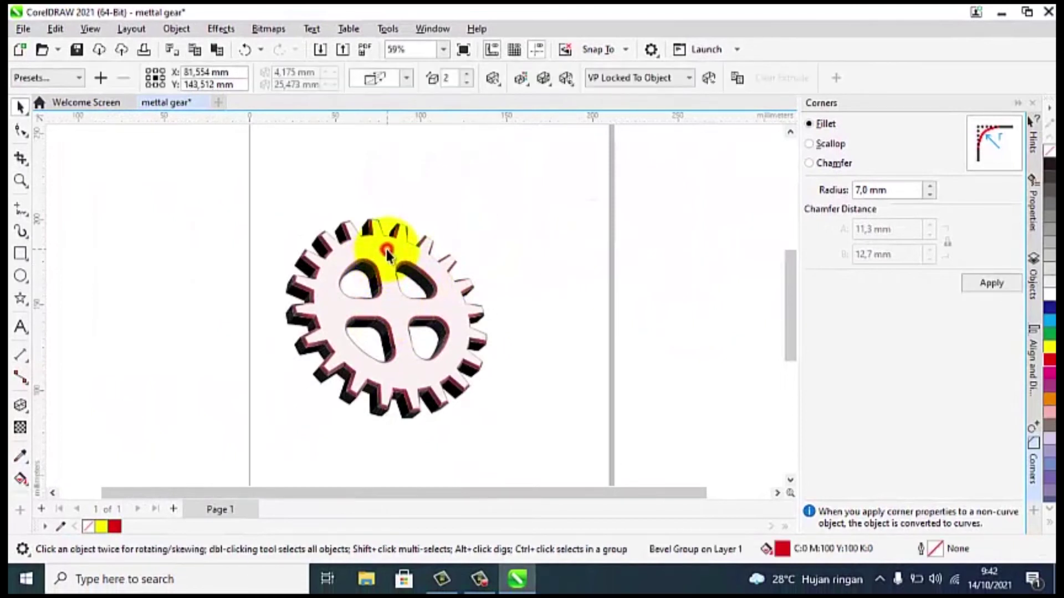
click(387, 253)
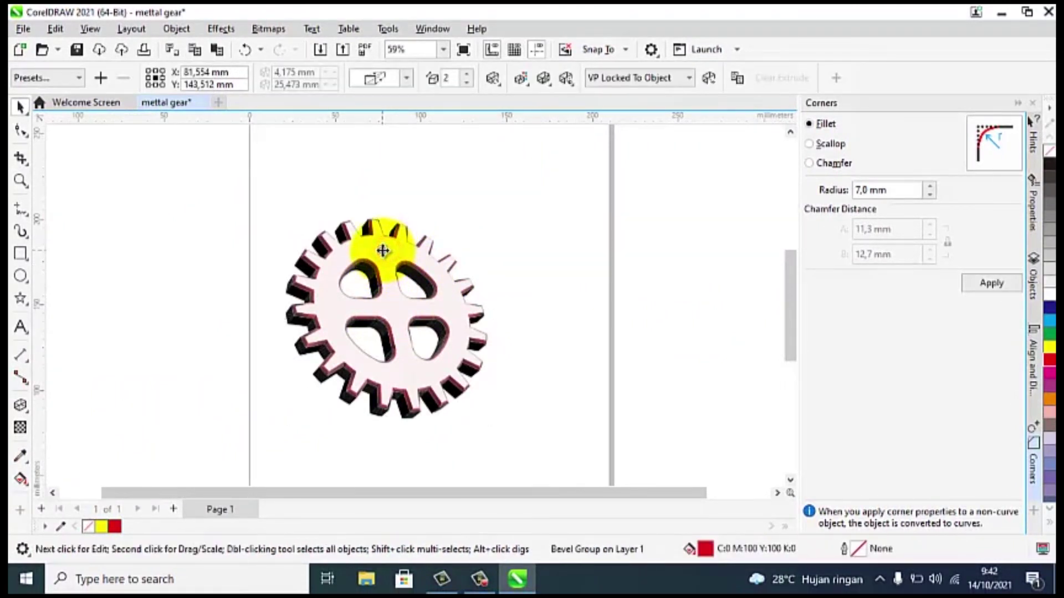
click(382, 250)
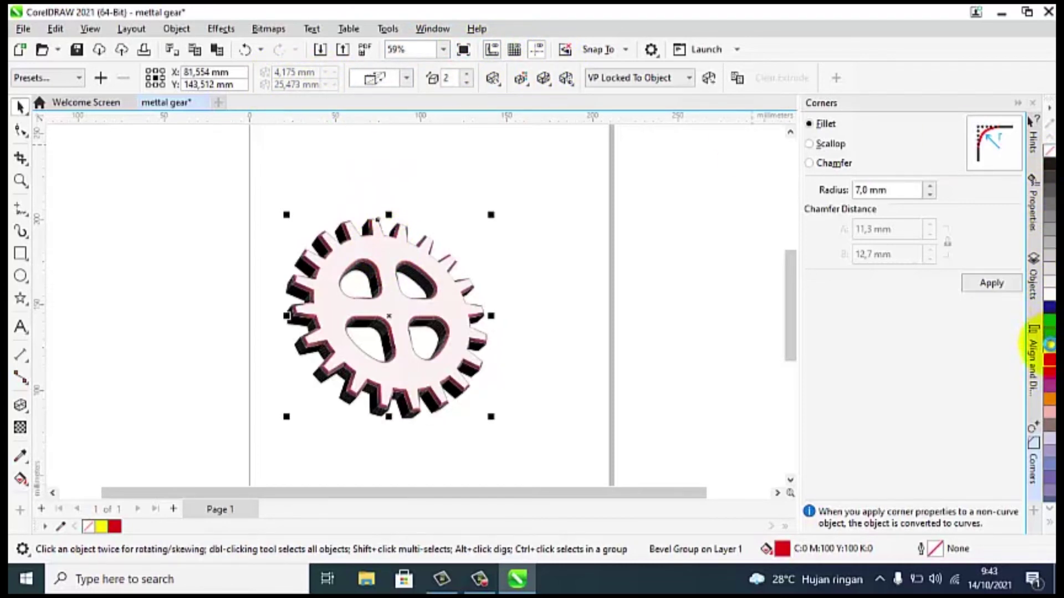
click(1049, 347)
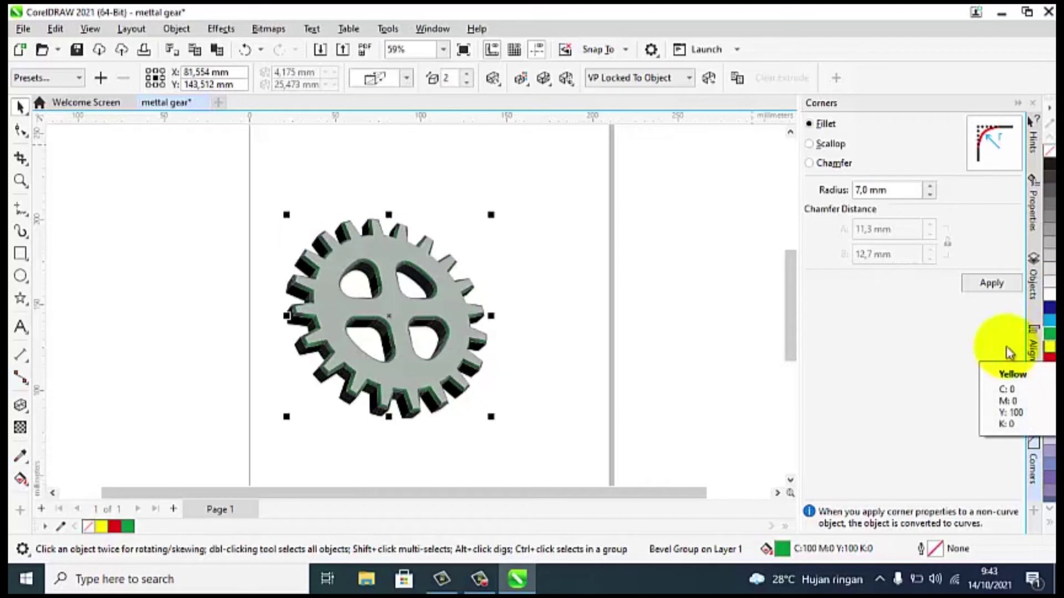
Try yellow, blue (C100 M100 Y0 K0), 60% black and 20% black fills on the bevel group, returning to green (C100 M0 Y100 K0)
scroll(388, 291, up, 4)
scroll(435, 305, up, 2)
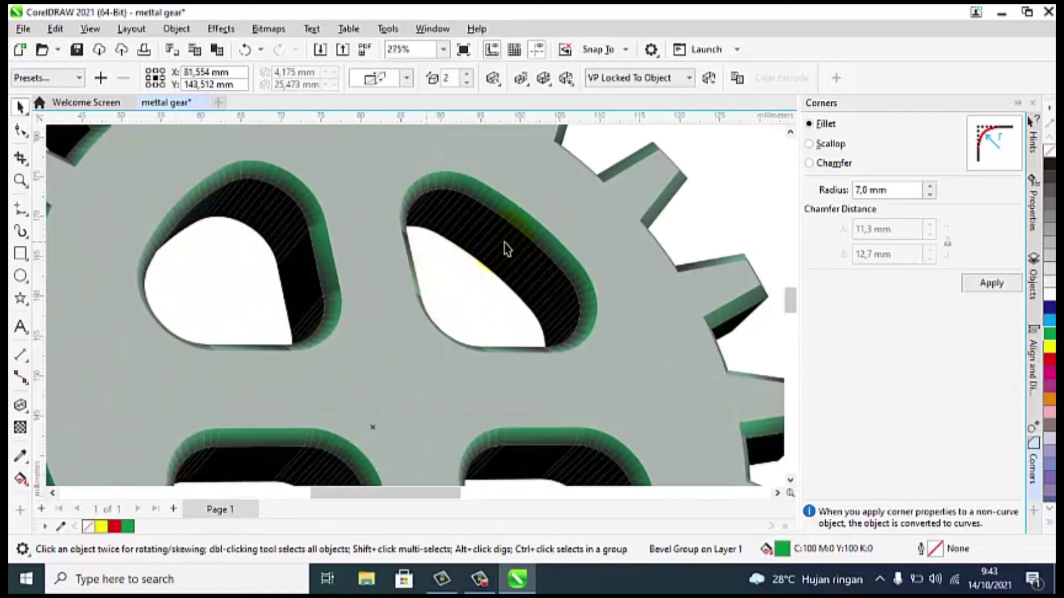
scroll(508, 245, down, 2)
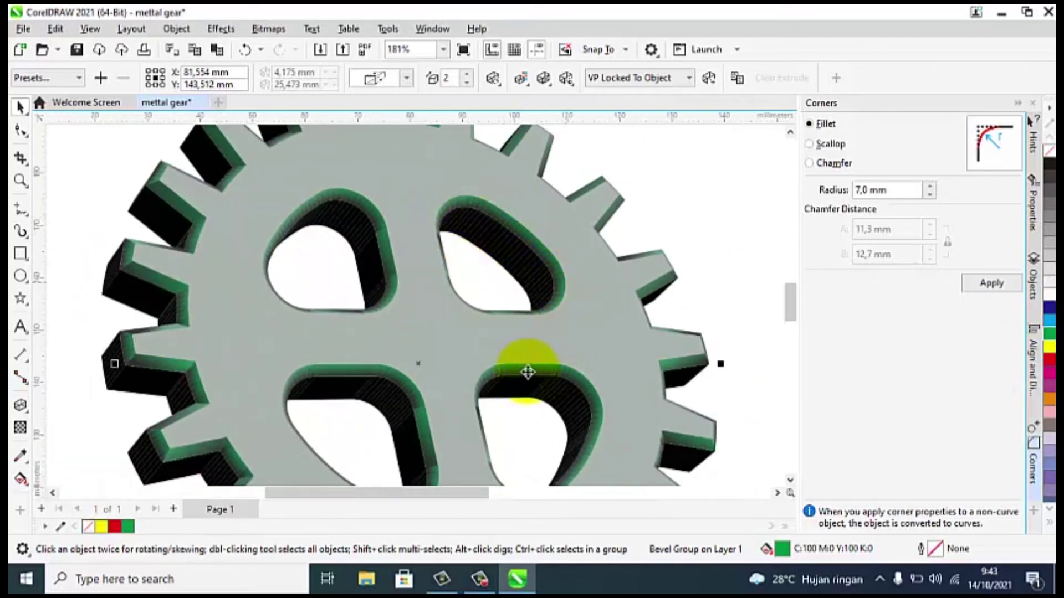
scroll(408, 387, down, 2)
scroll(316, 242, up, 3)
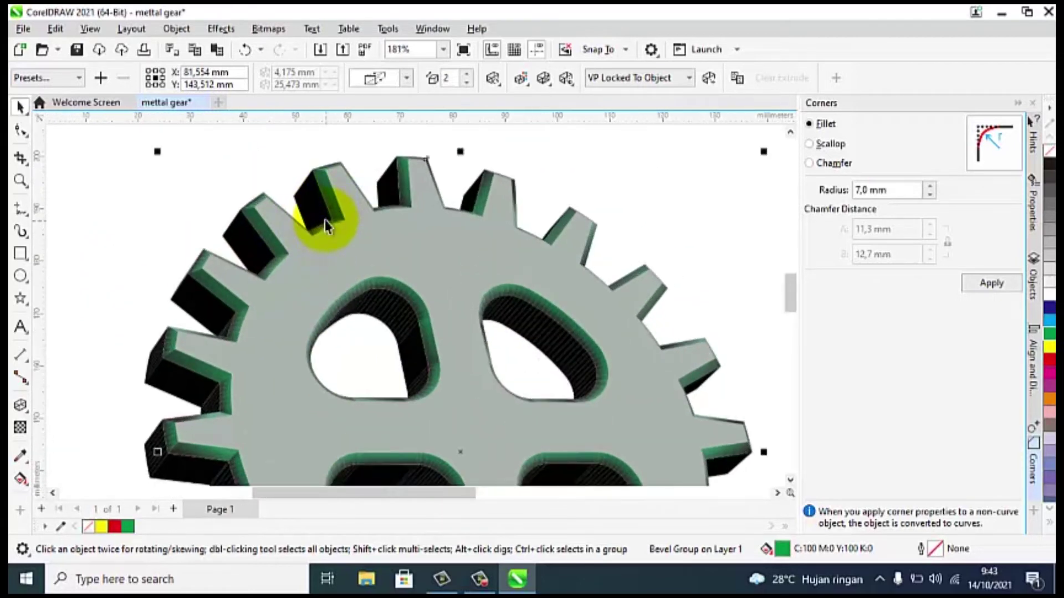
scroll(565, 283, down, 4)
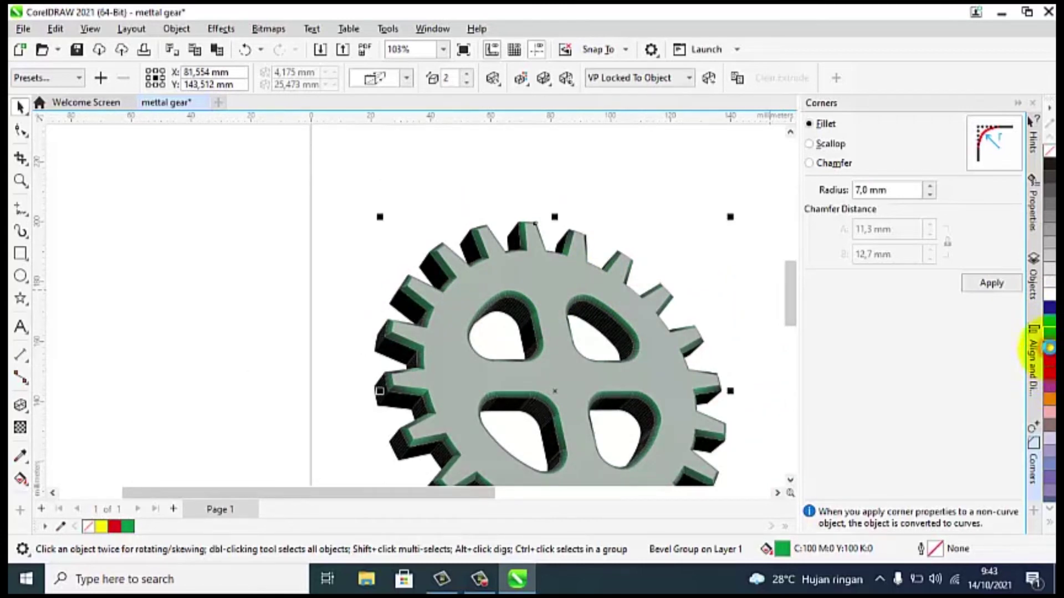
click(1050, 350)
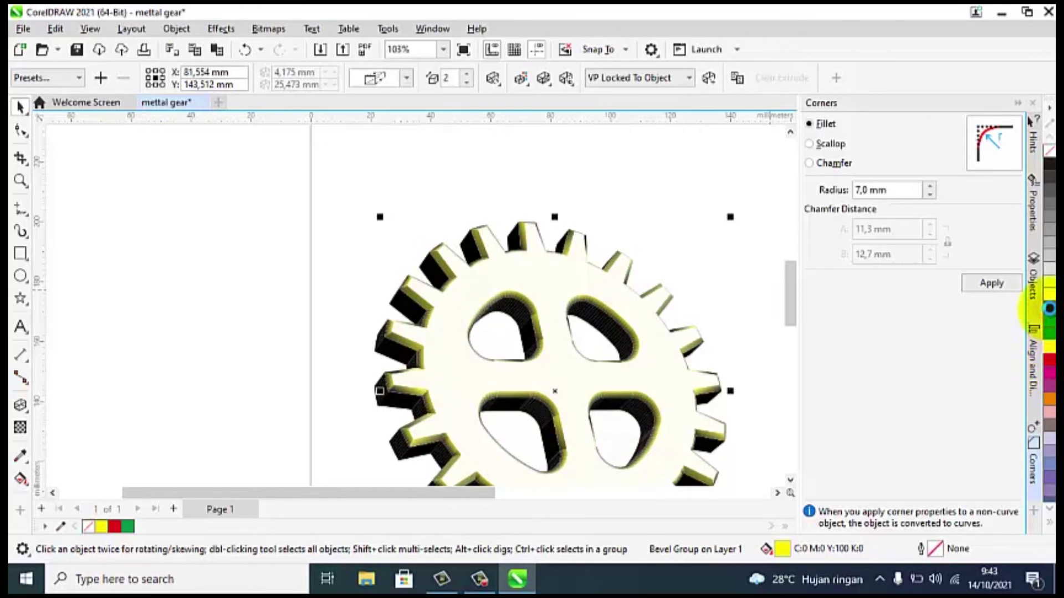
click(1049, 308)
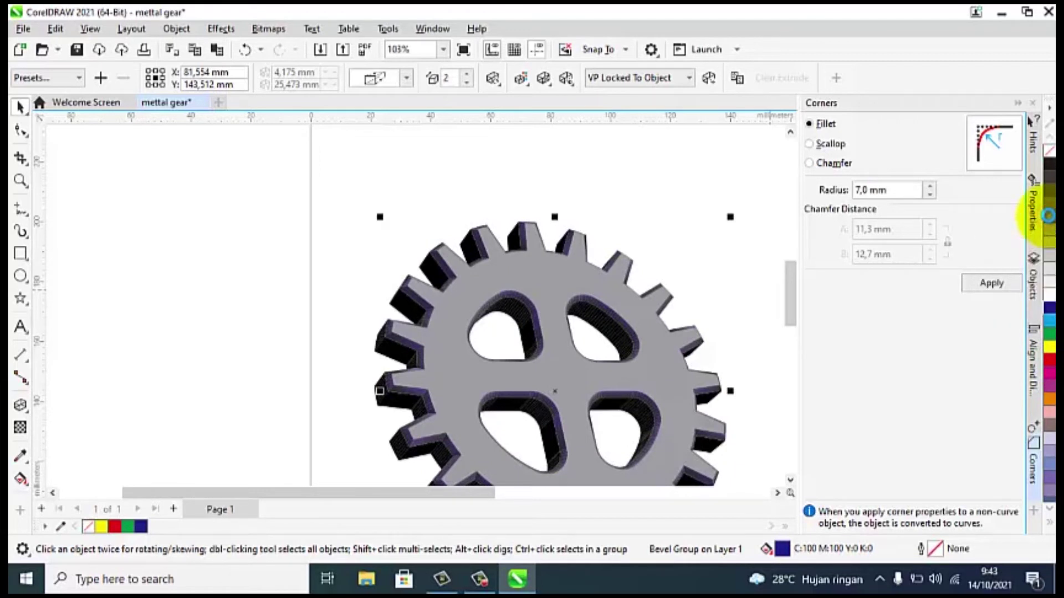
click(1049, 221)
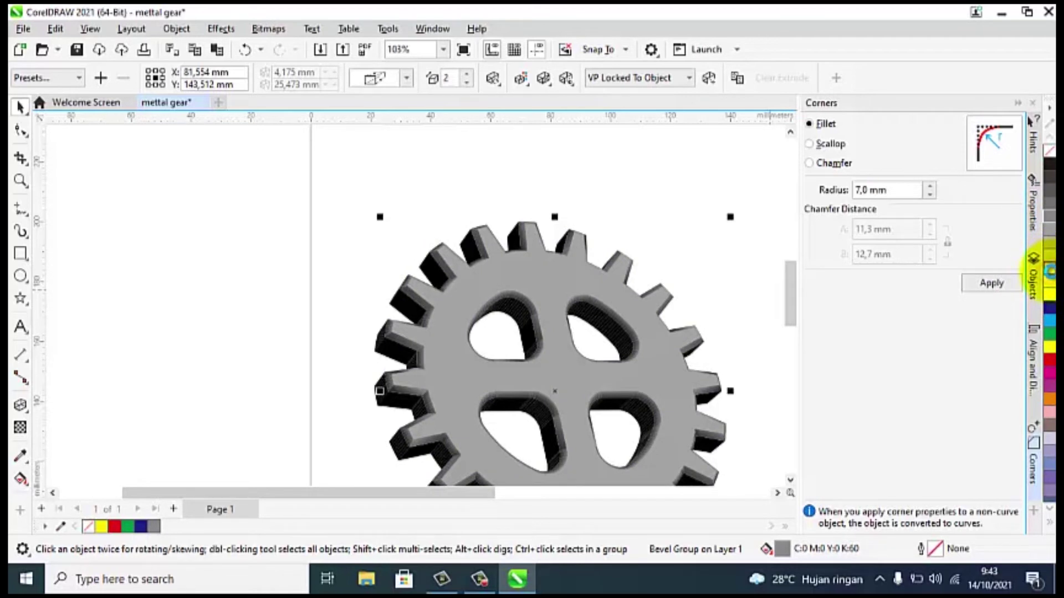
click(1050, 275)
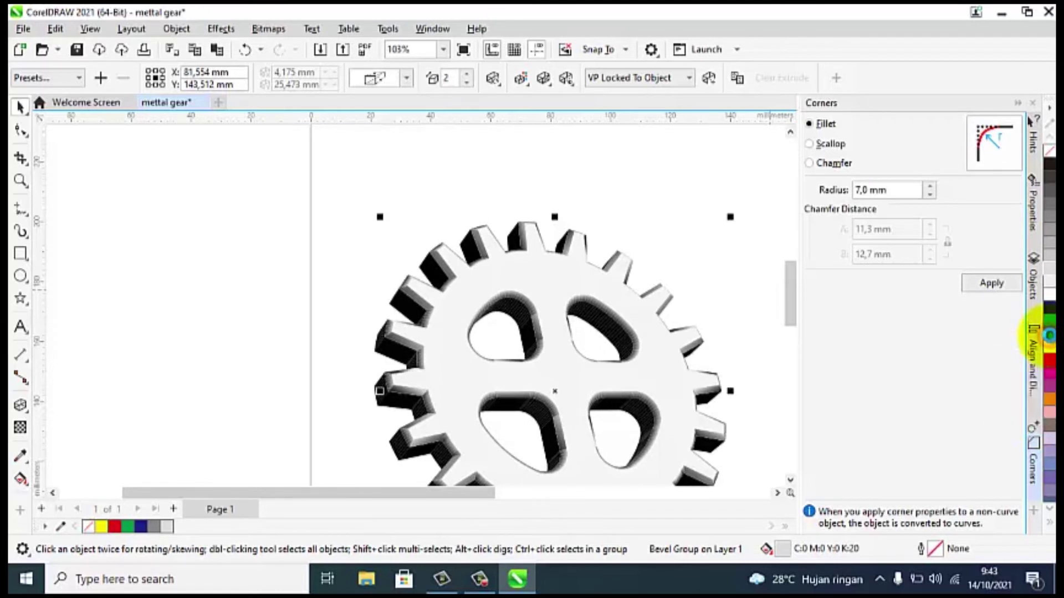
click(1049, 335)
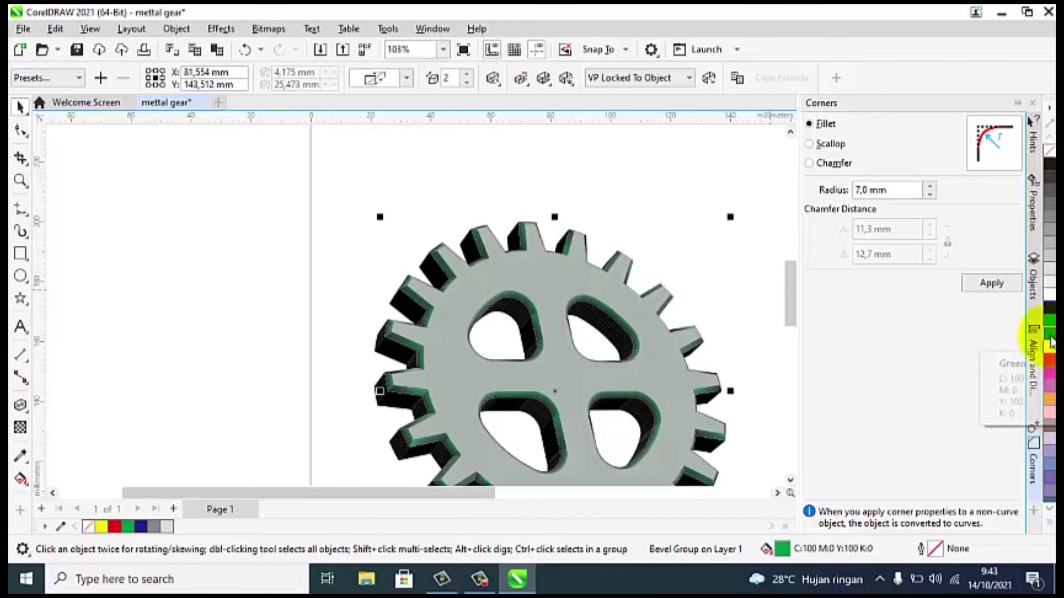
Examine the green bevelled edges around the spoke openings and teeth up close, including the whole gear, and deselect it
drag(572, 306, 621, 398)
scroll(527, 339, up, 4)
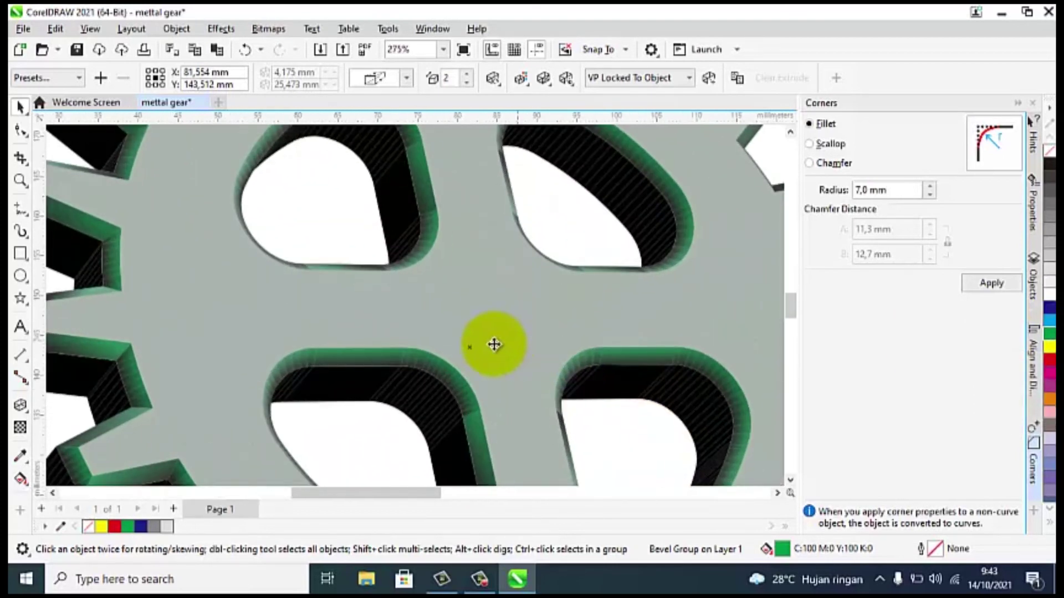
scroll(495, 320, down, 2)
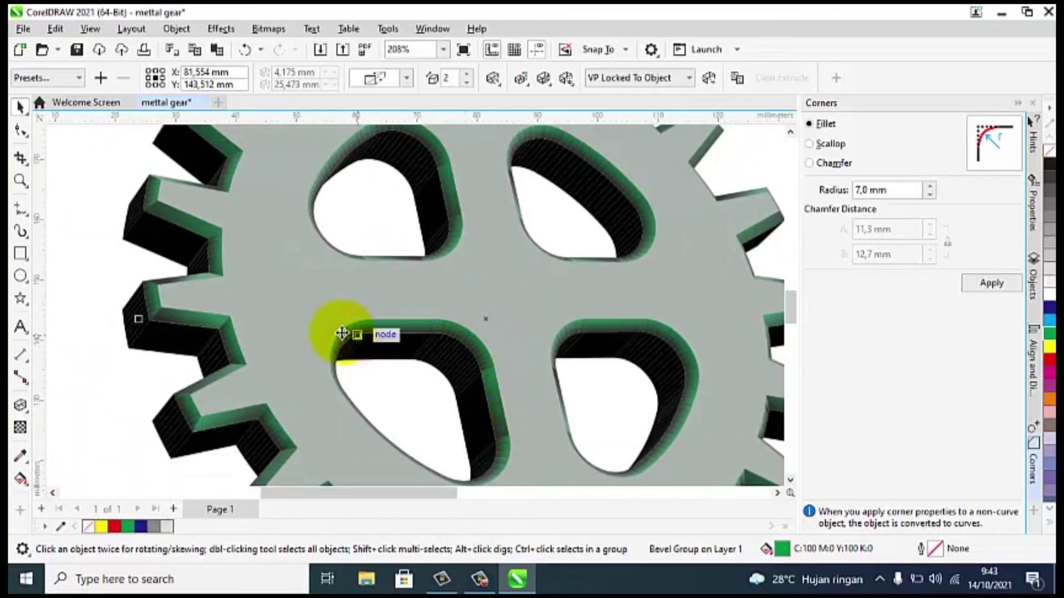
scroll(525, 252, down, 1)
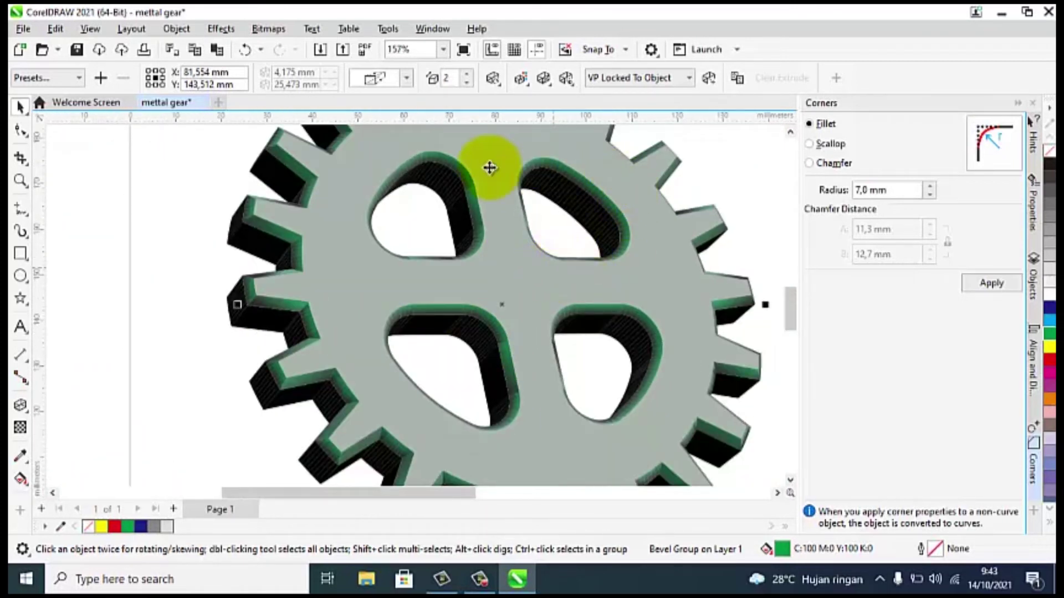
scroll(437, 287, down, 1)
scroll(436, 287, down, 1)
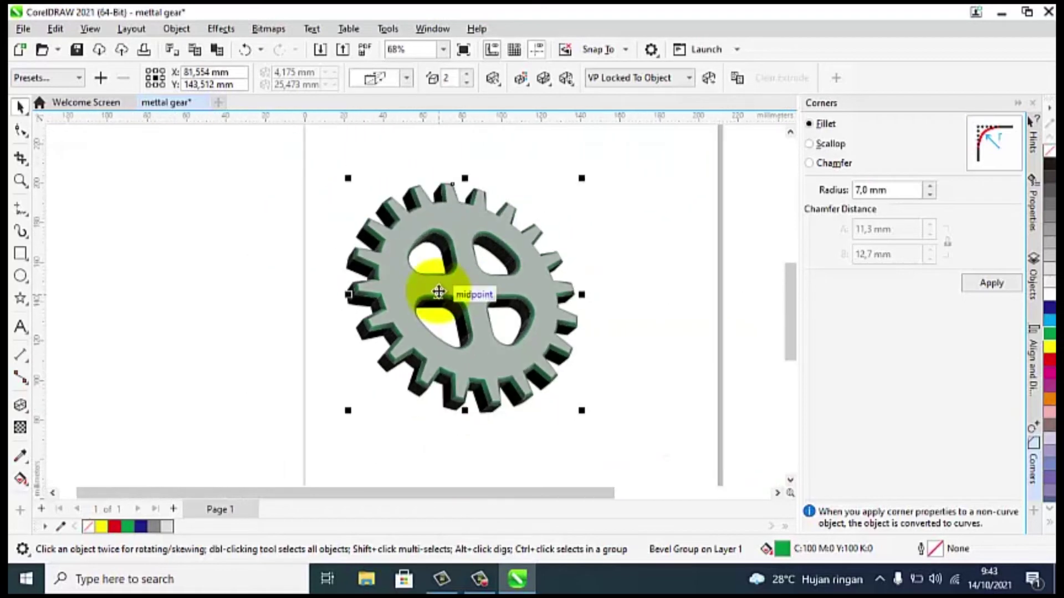
click(629, 216)
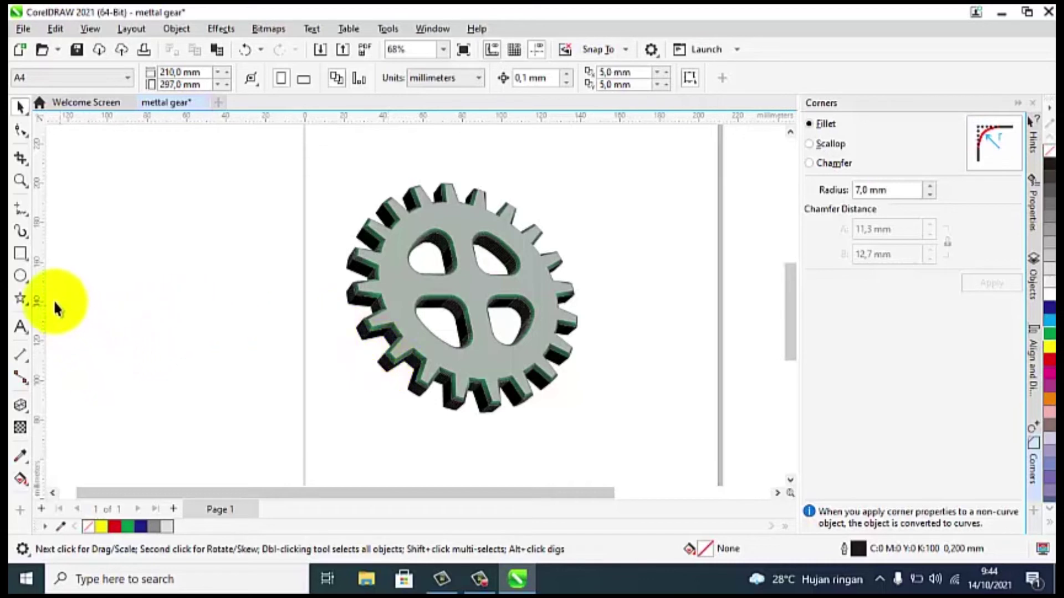
Draw a circle about 12.4 mm in diameter at the centre of the gear's face, between the four openings
click(21, 278)
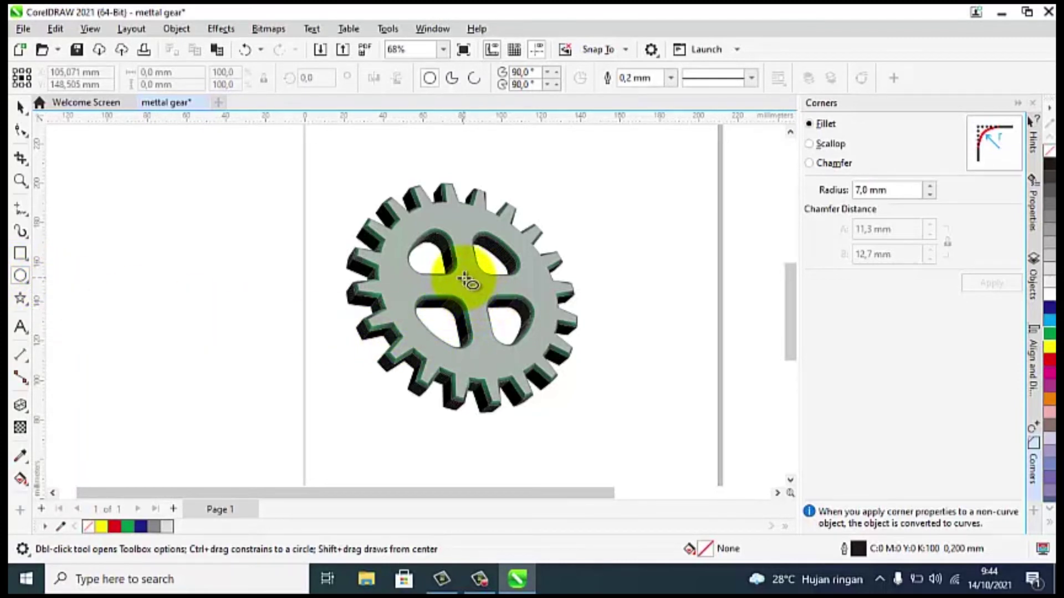
drag(465, 278, 481, 299)
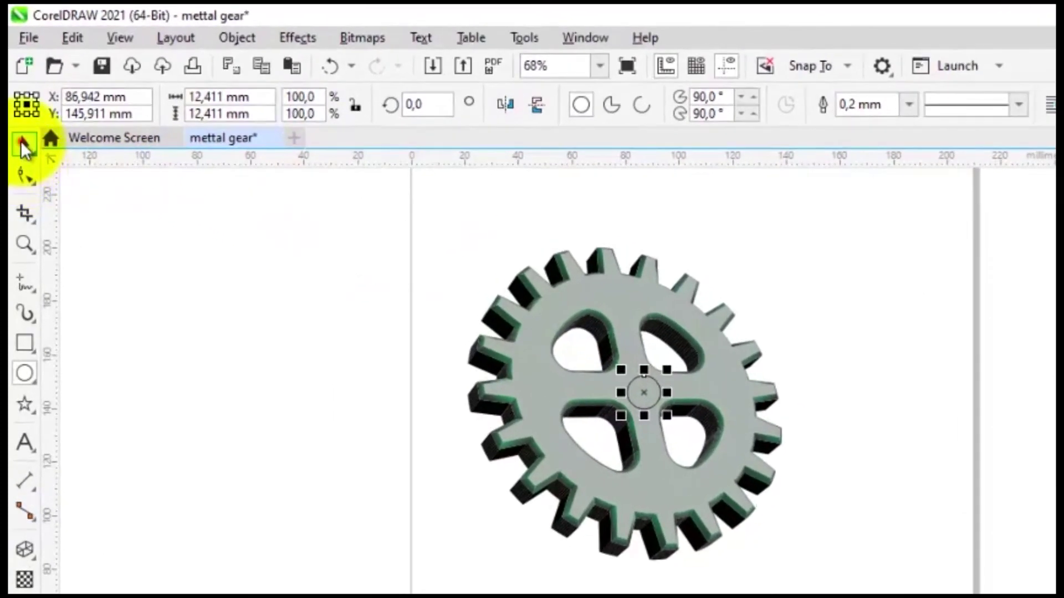
click(24, 141)
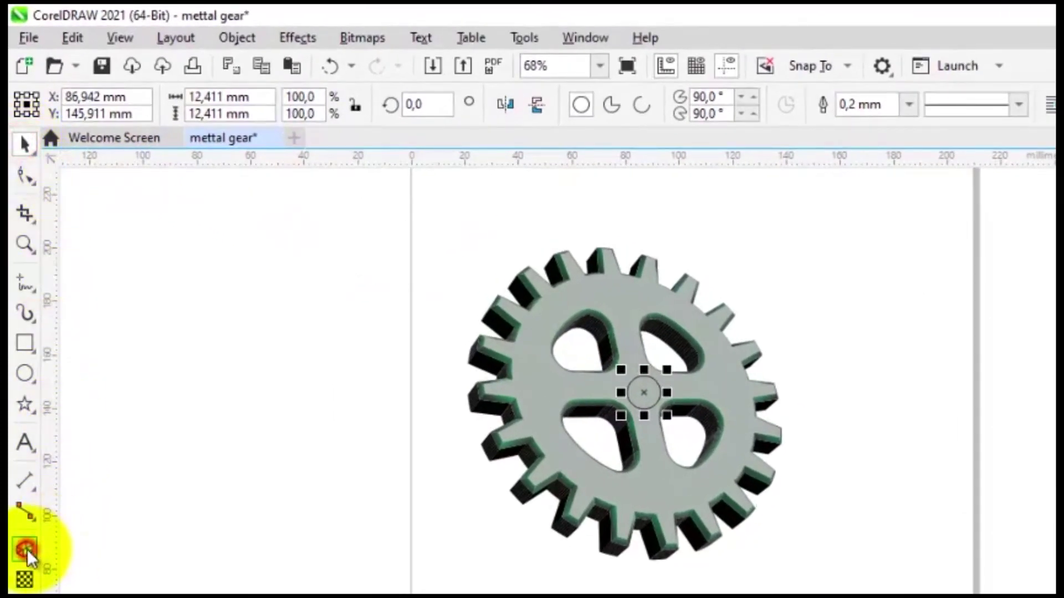
Extrude the small circle diagonally and copy the gear's extrusion properties onto it
click(27, 550)
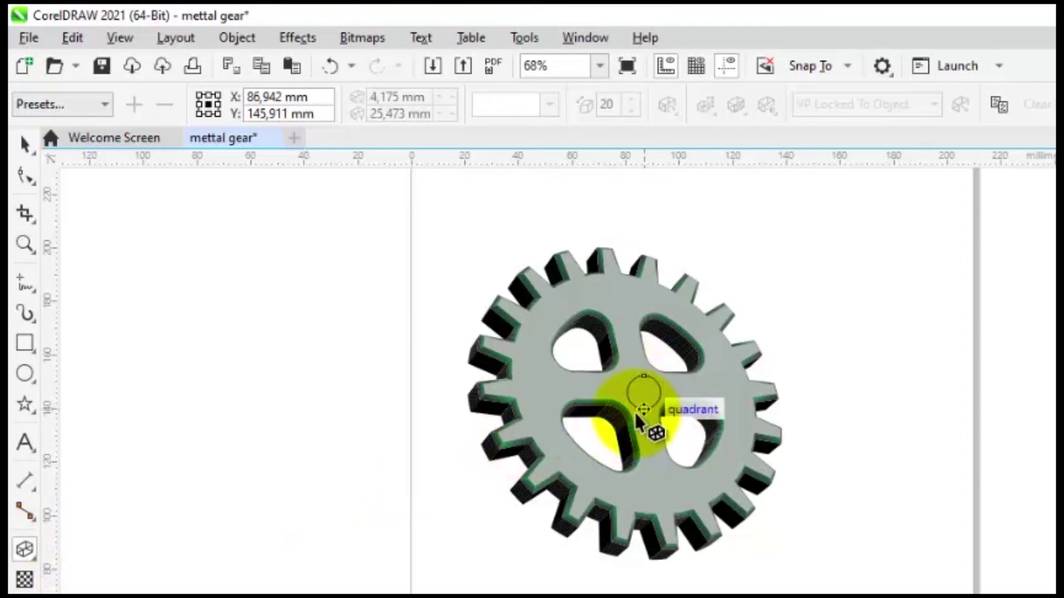
drag(665, 382, 802, 293)
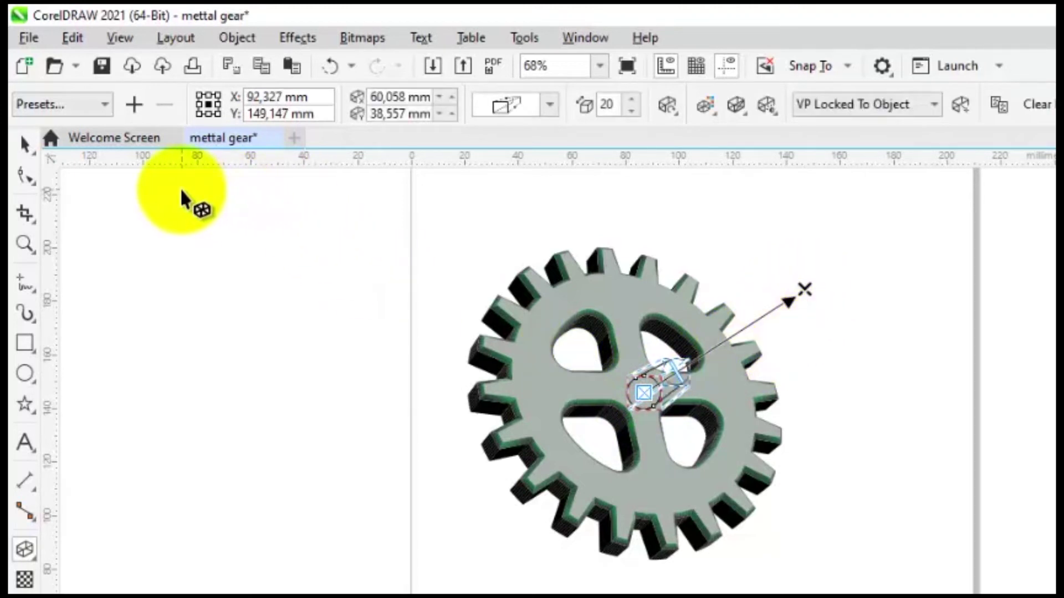
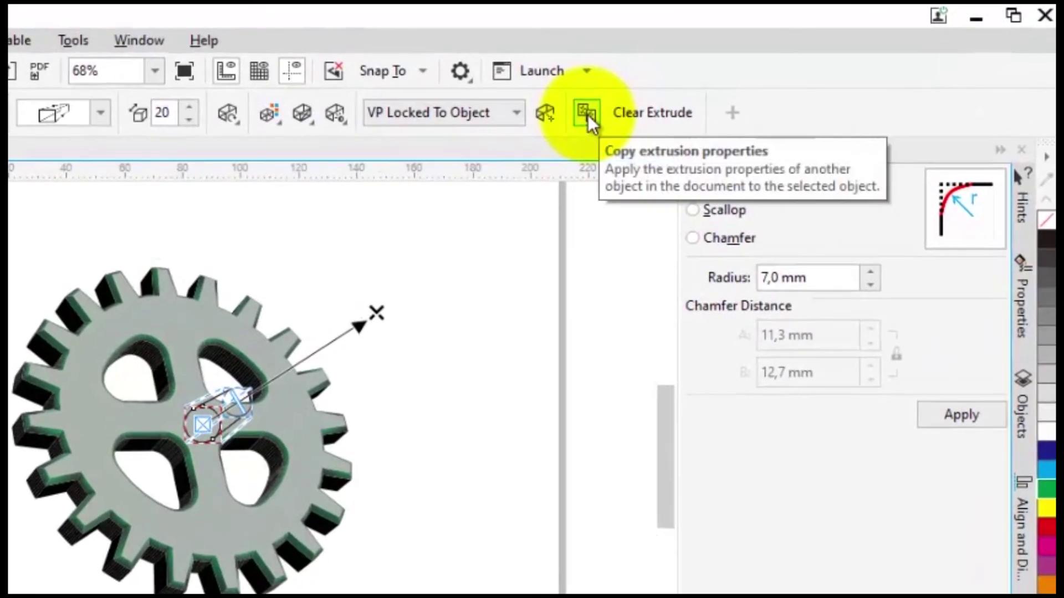
click(587, 115)
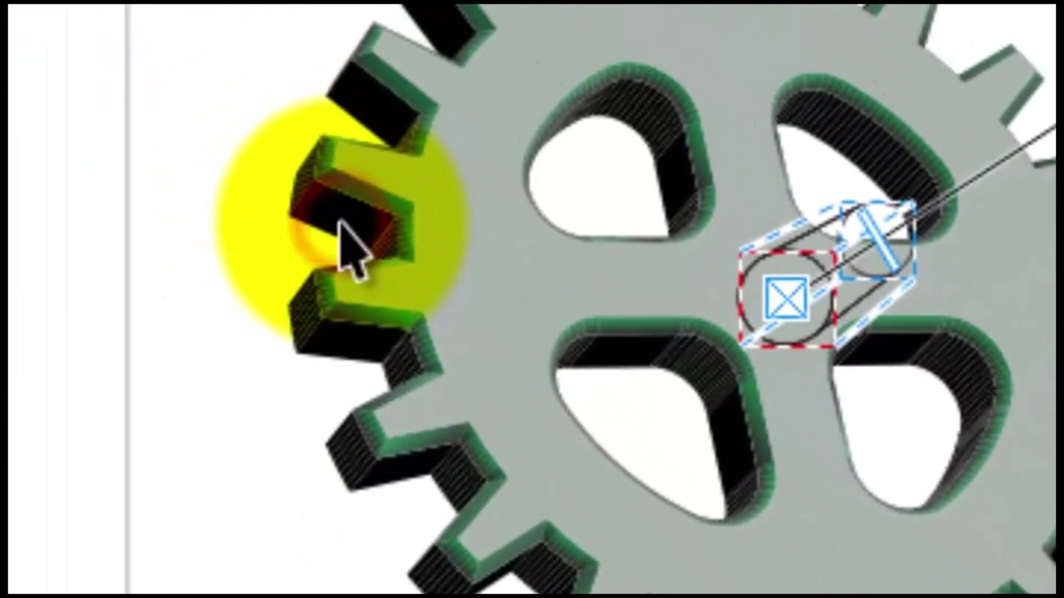
click(340, 220)
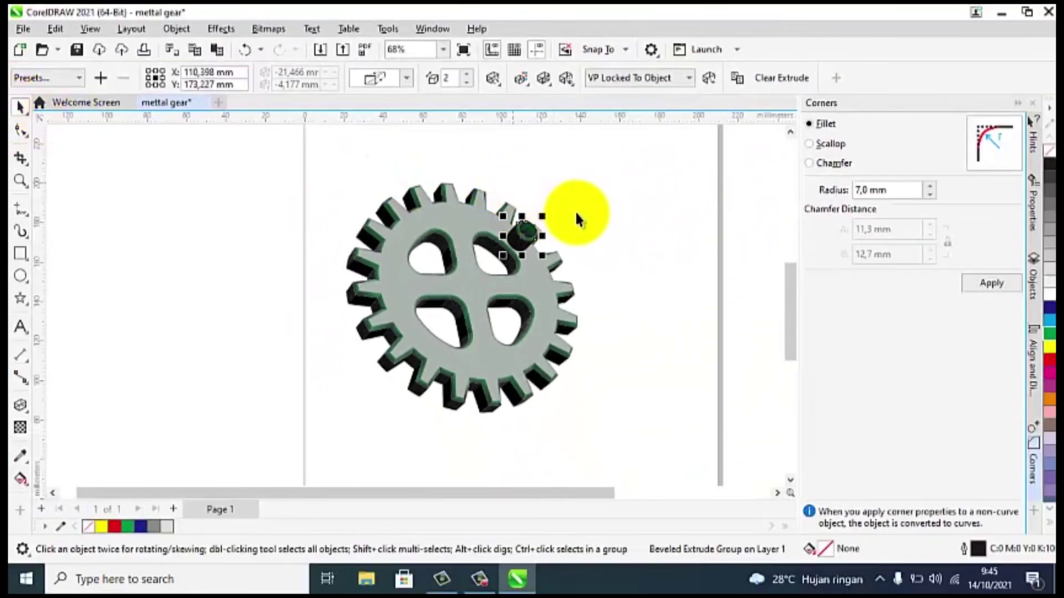
Move the extruded cylinder onto the centre of the gear's face, between the four spoke openings
click(518, 237)
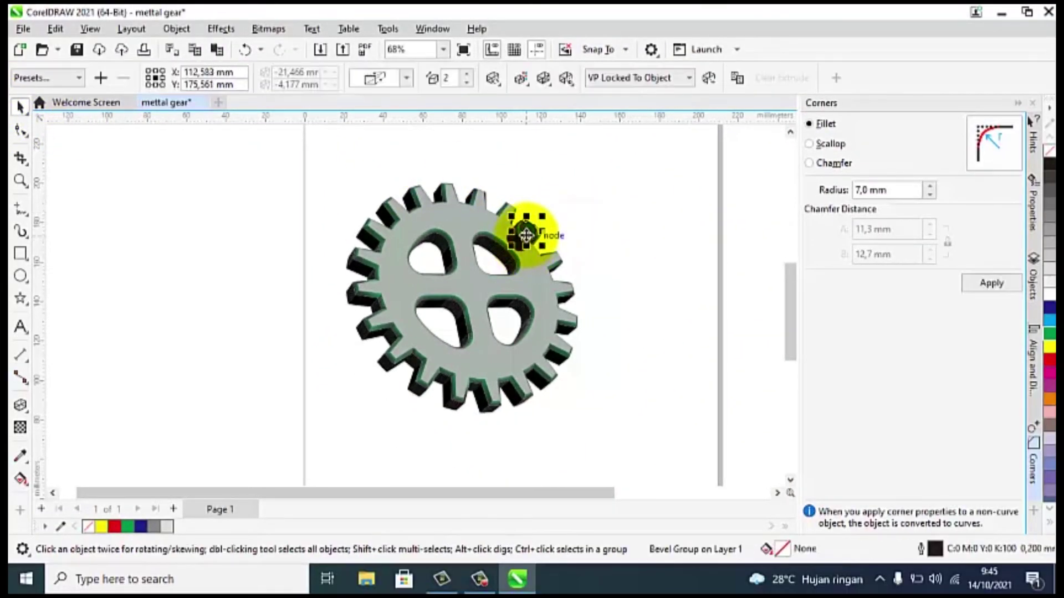
drag(526, 235, 477, 291)
scroll(487, 294, up, 5)
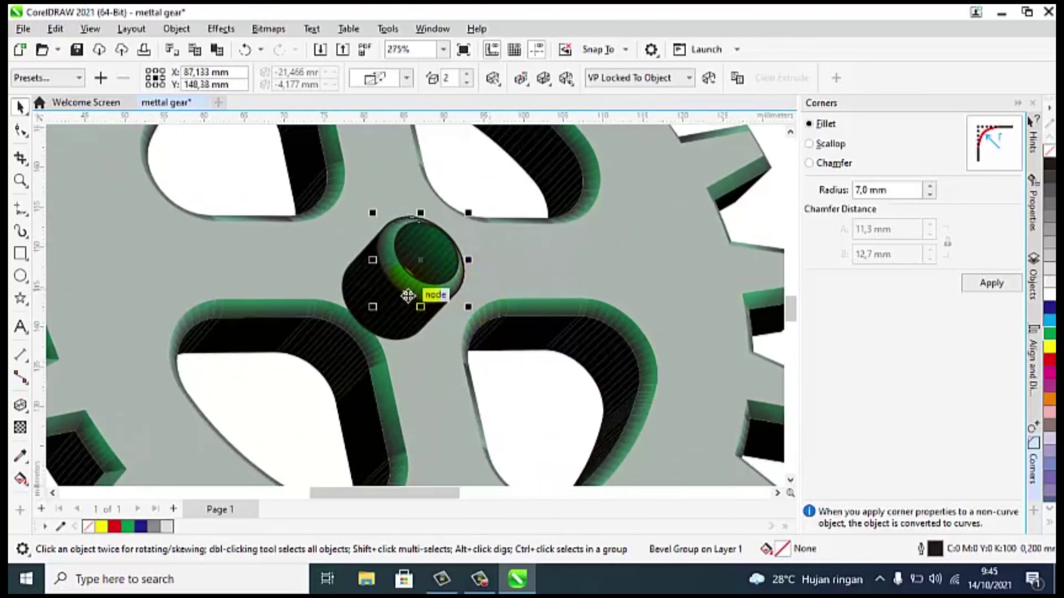
drag(408, 296, 408, 264)
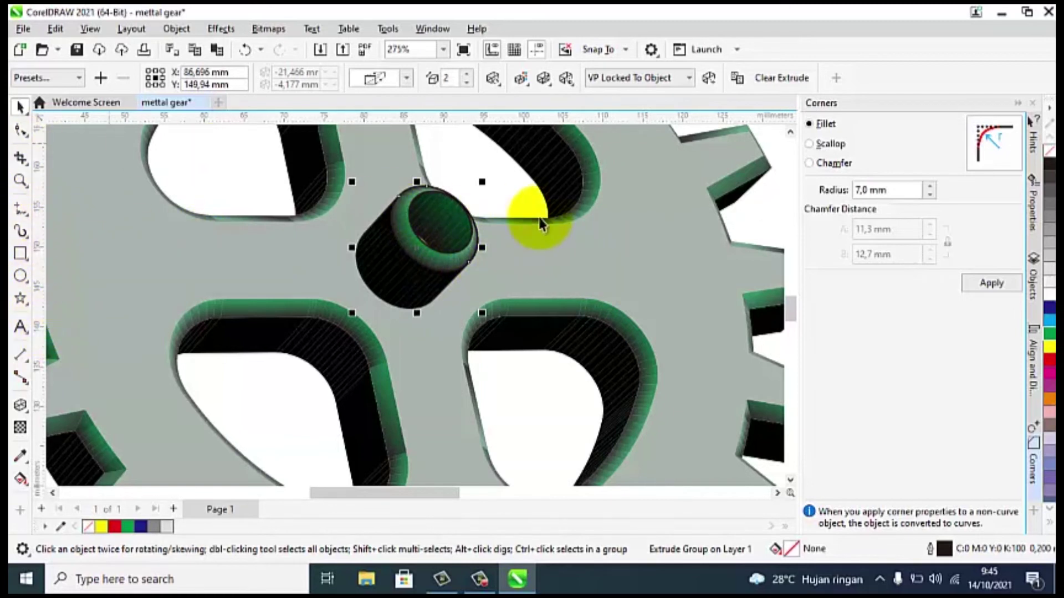
Sample the gear face's grey (C39 M25 Y31 K0) with the Color Eyedropper and try to apply it to the central cylinder
click(646, 247)
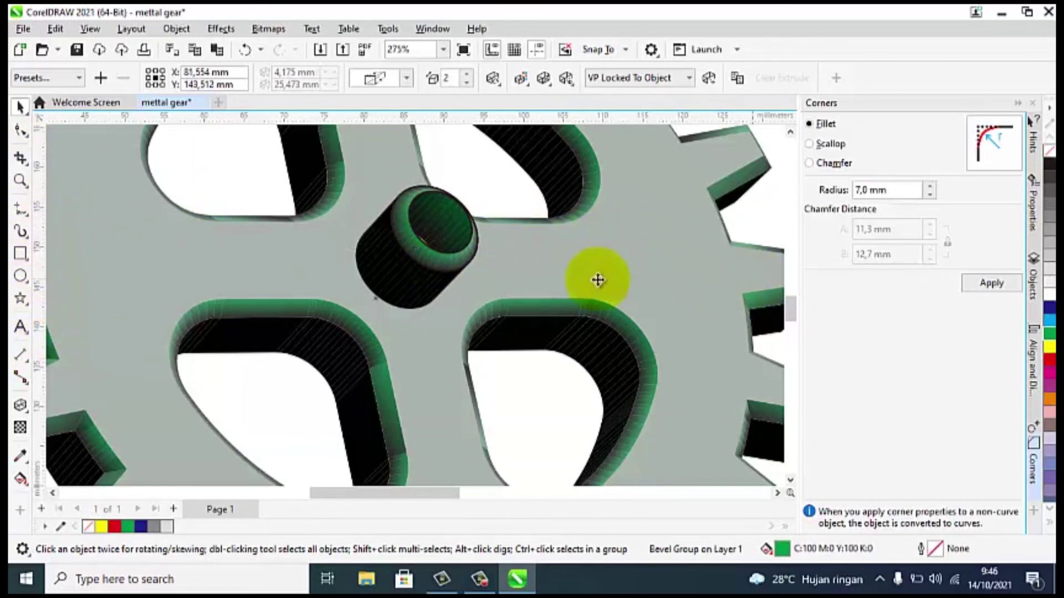
click(20, 456)
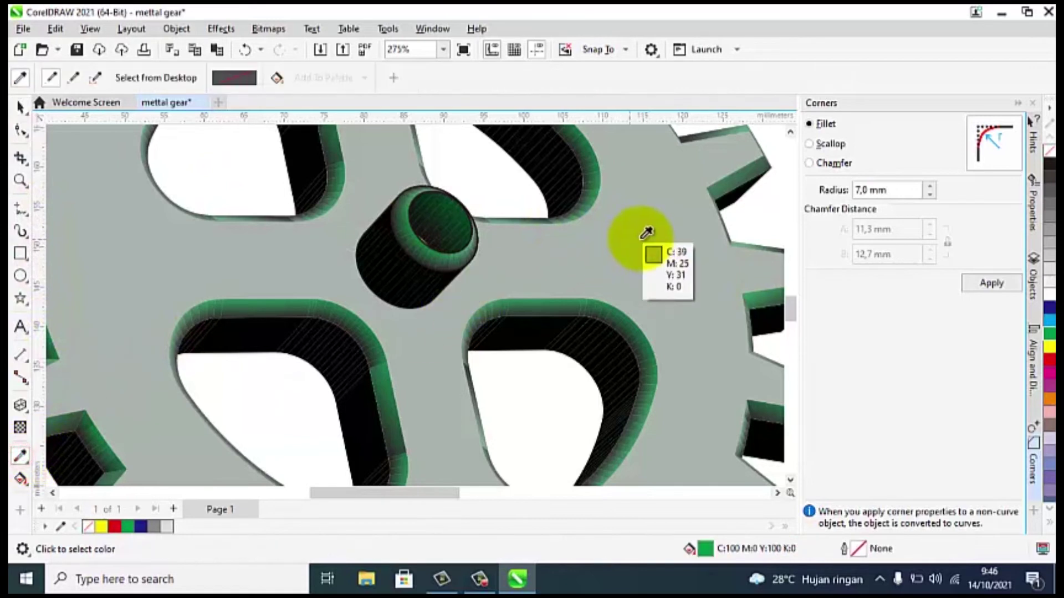
click(643, 237)
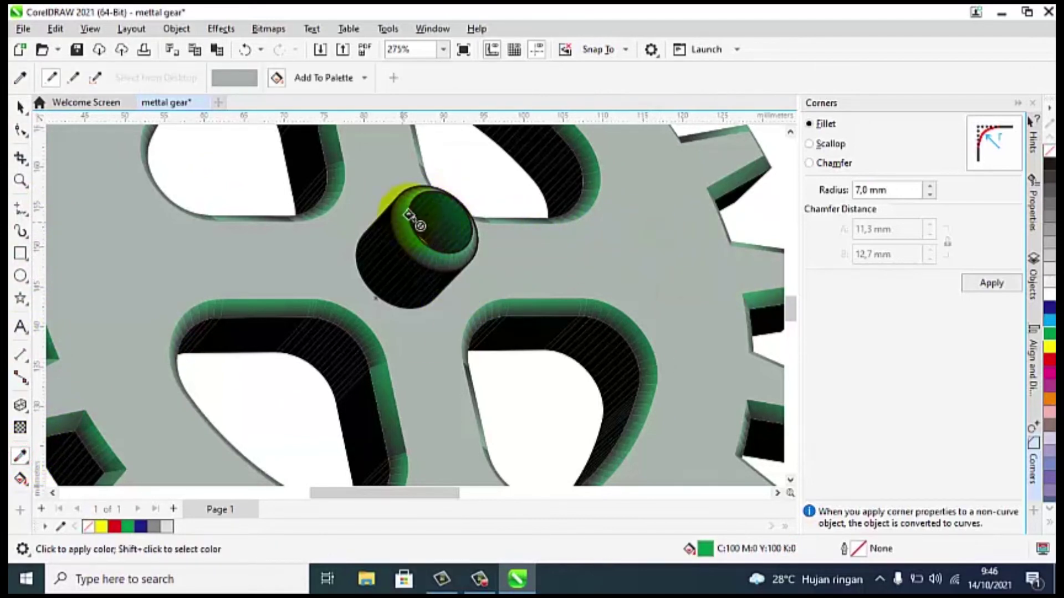
click(400, 245)
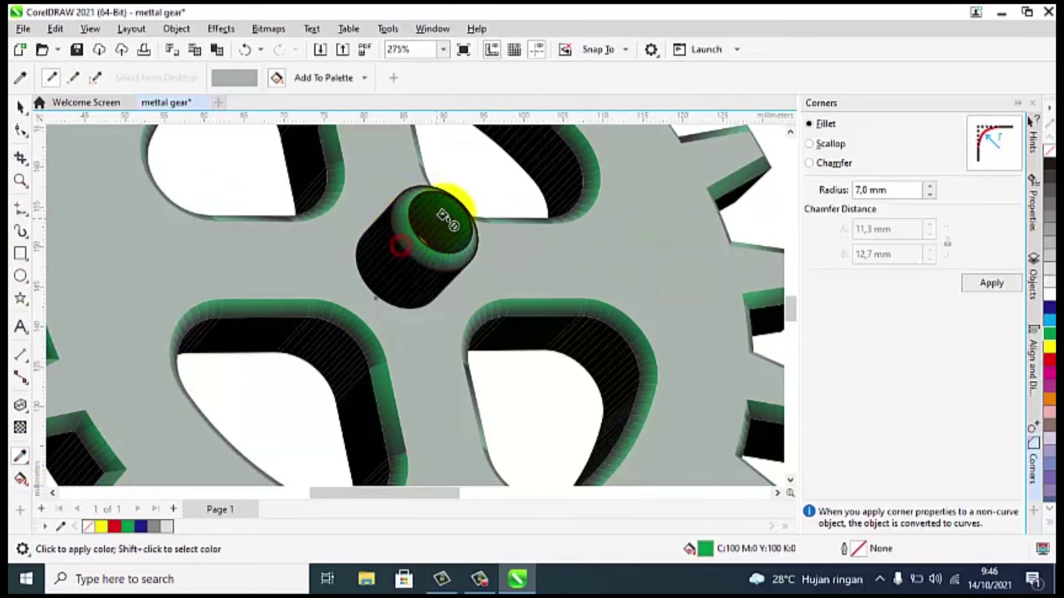
click(444, 215)
click(370, 250)
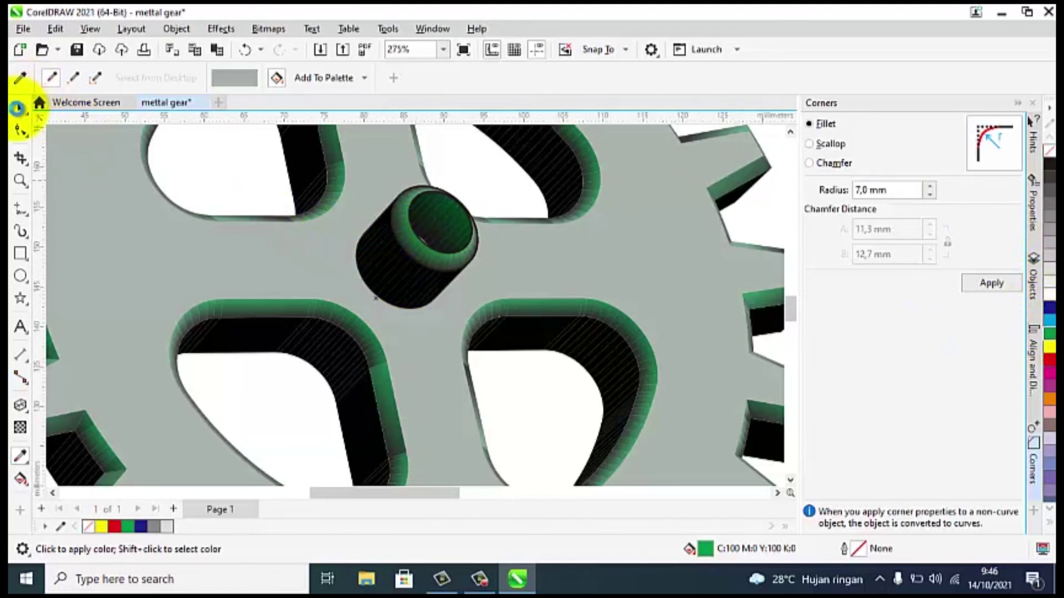
Select the central cylinder's extrude group and fill it with Green (C100 M0 Y100 K0), trying Red as well
click(19, 108)
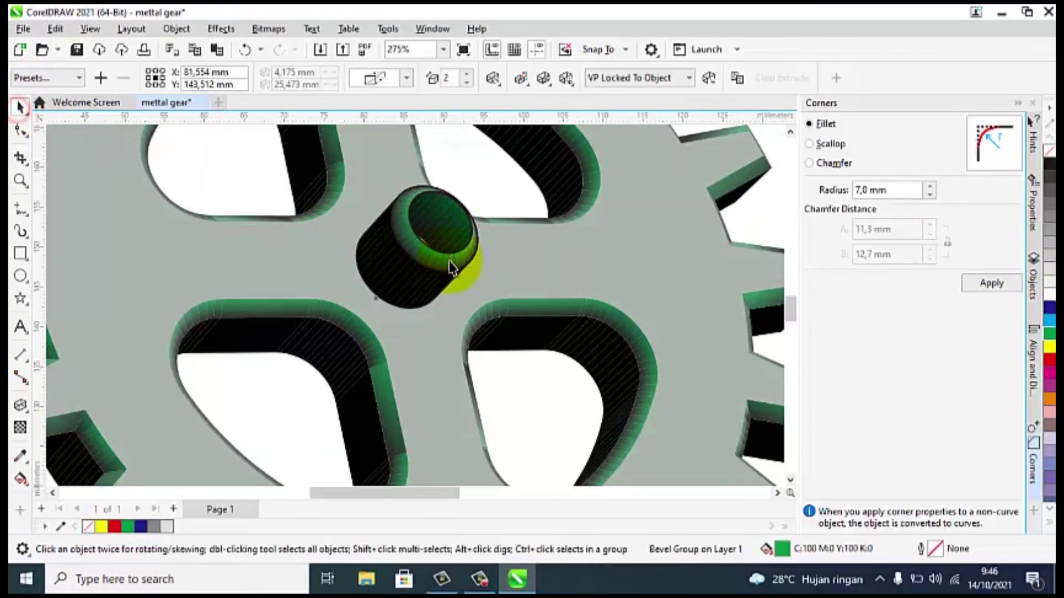
click(408, 269)
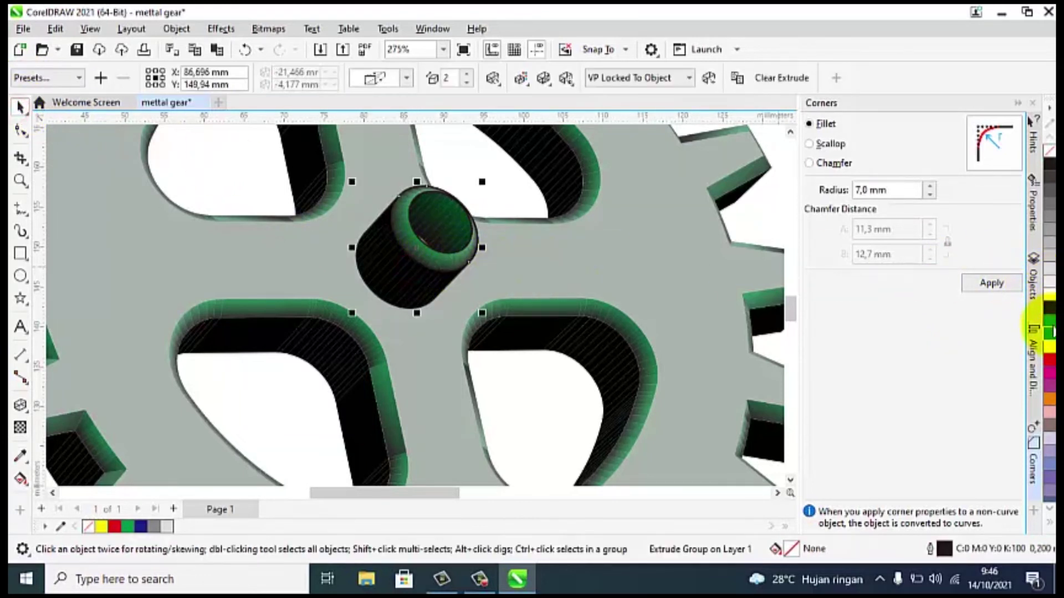
click(1050, 335)
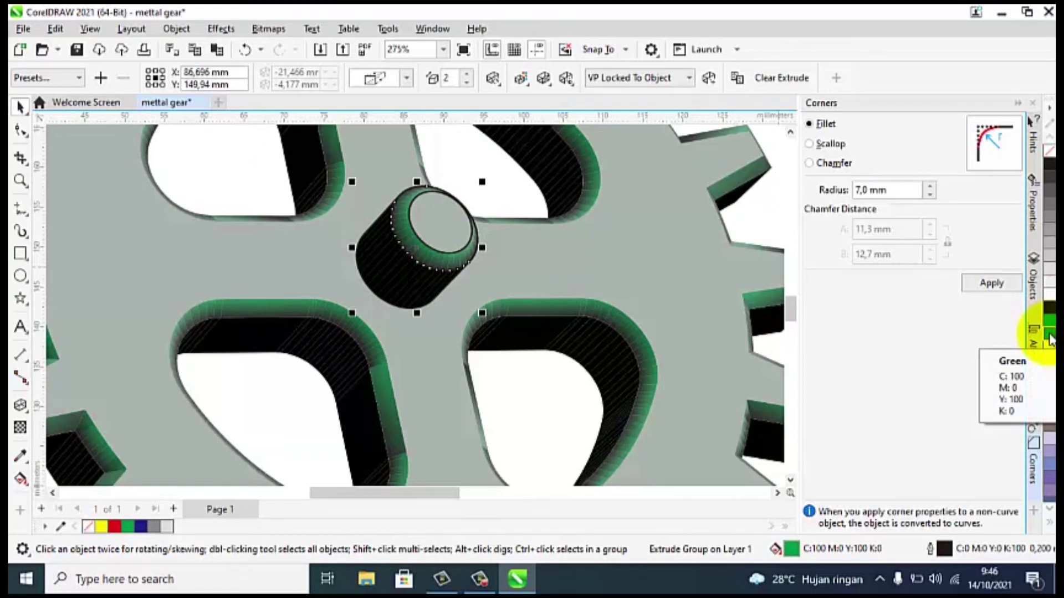
click(1049, 362)
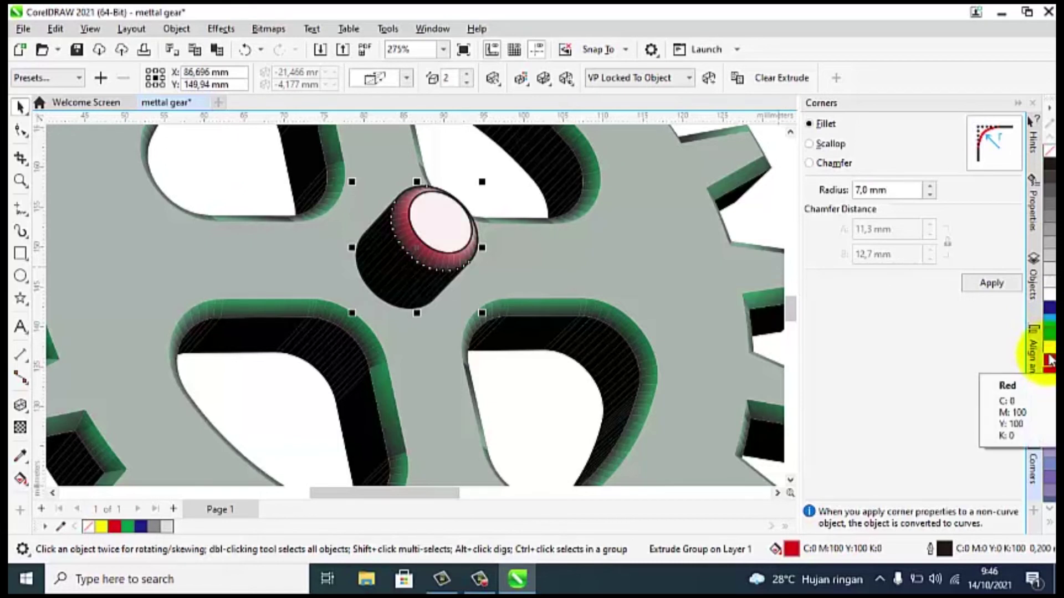
click(1049, 339)
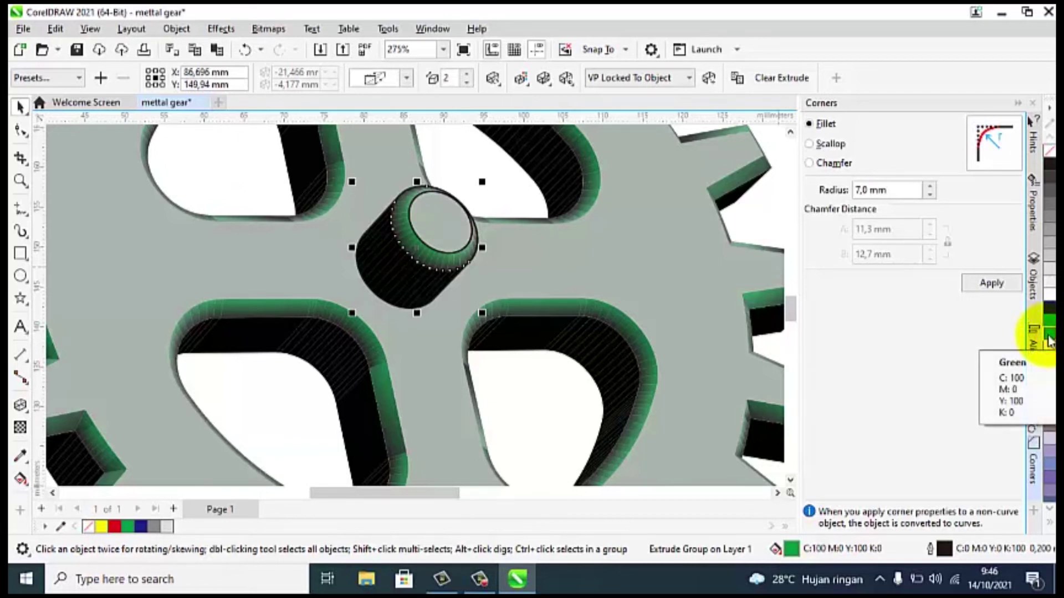
Shift the central cylinder very slightly to refine its position on the gear's face
click(20, 106)
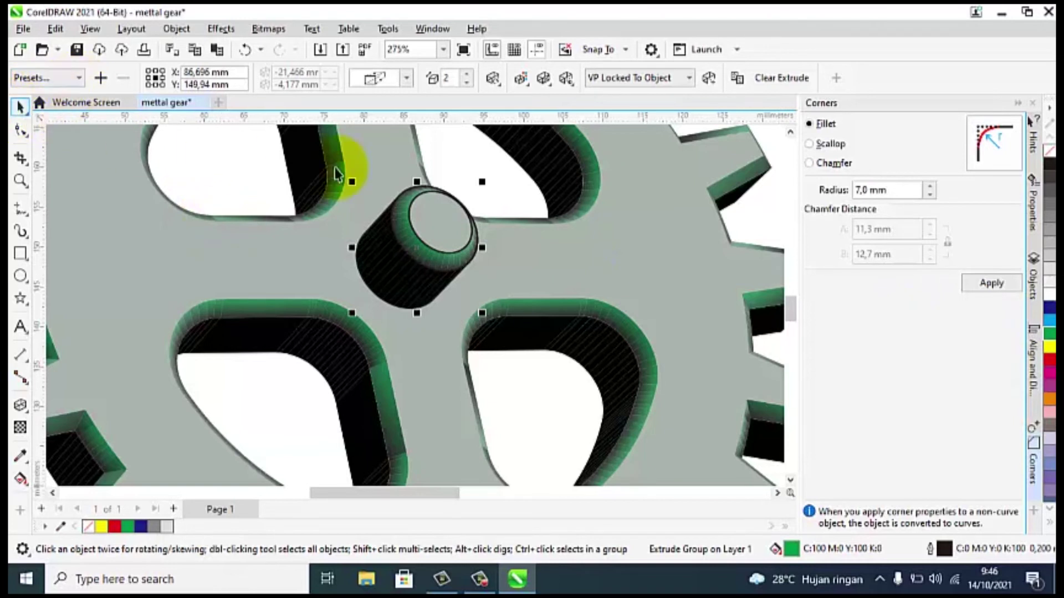
click(418, 225)
click(410, 243)
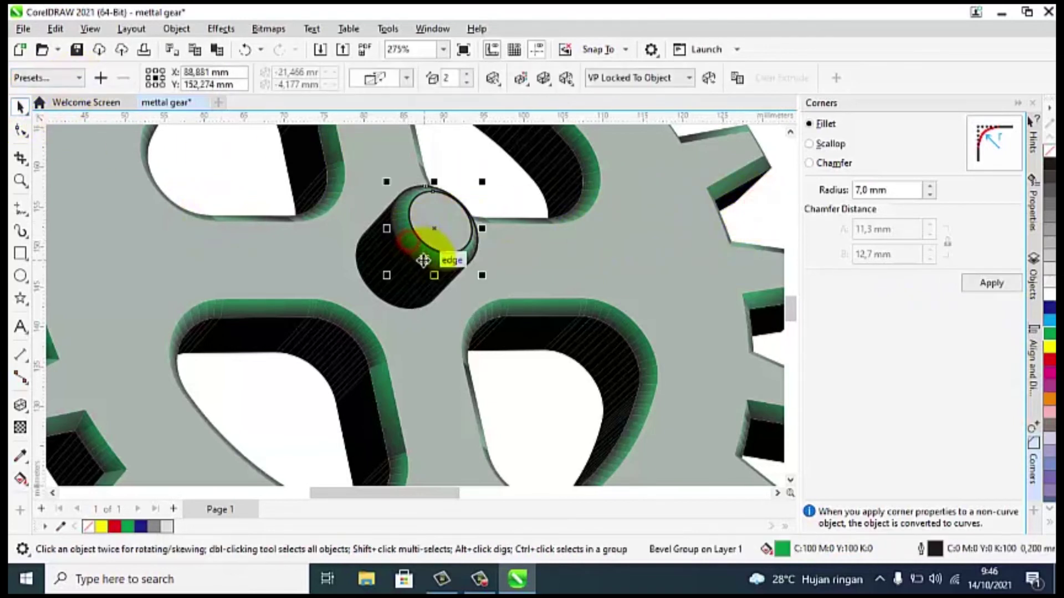
drag(426, 258, 428, 268)
scroll(424, 272, down, 6)
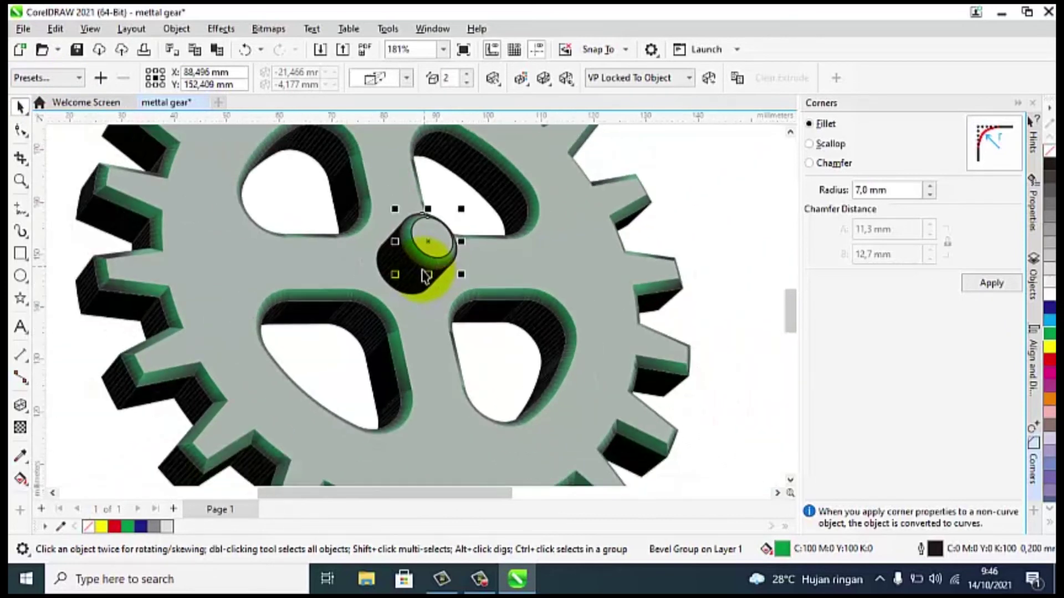
scroll(424, 275, down, 1)
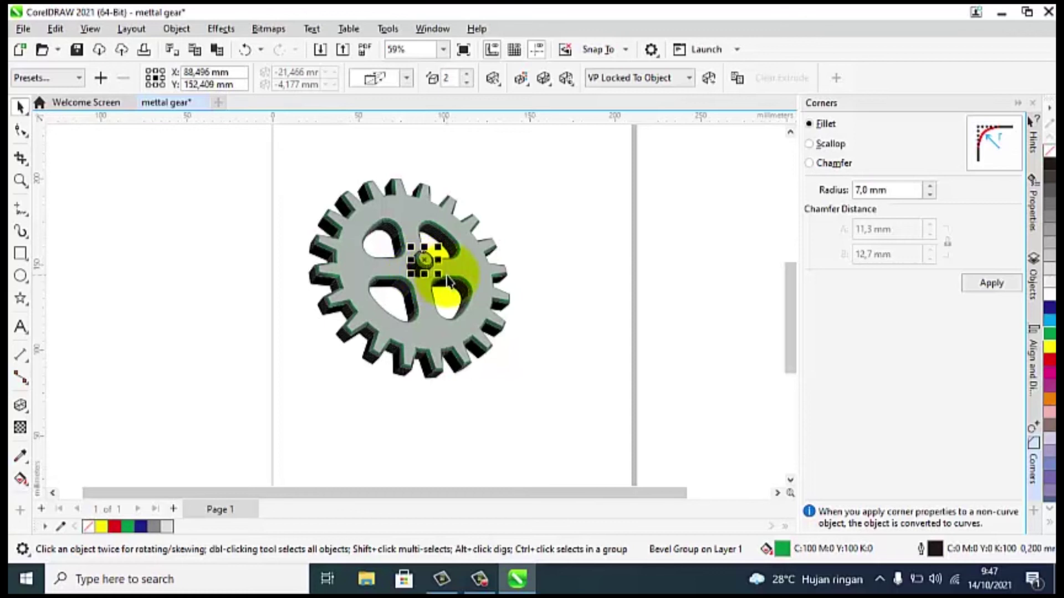
scroll(421, 274, up, 5)
scroll(429, 274, down, 2)
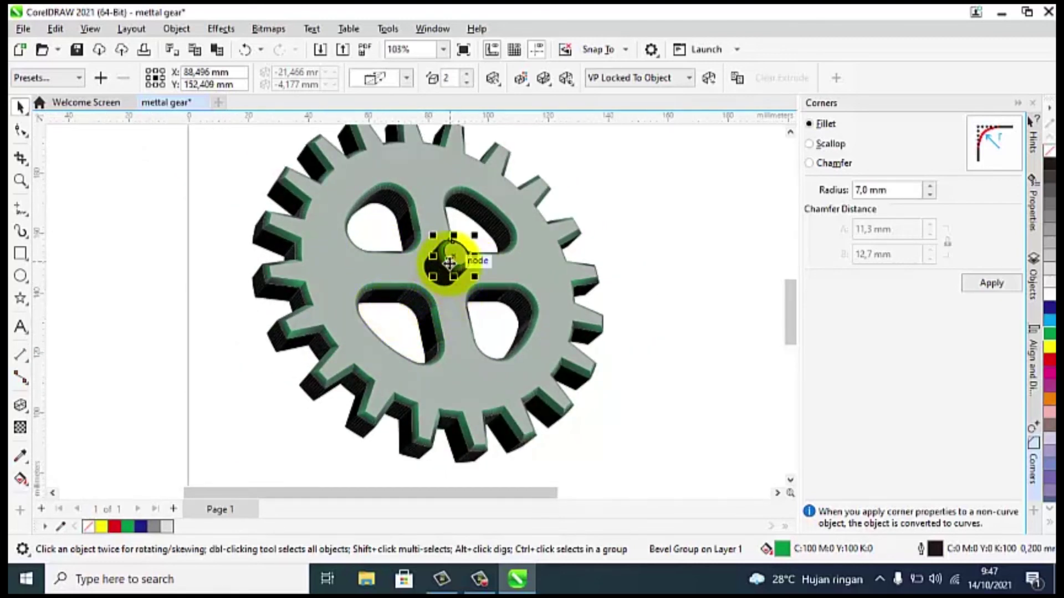
drag(448, 262, 248, 396)
click(298, 423)
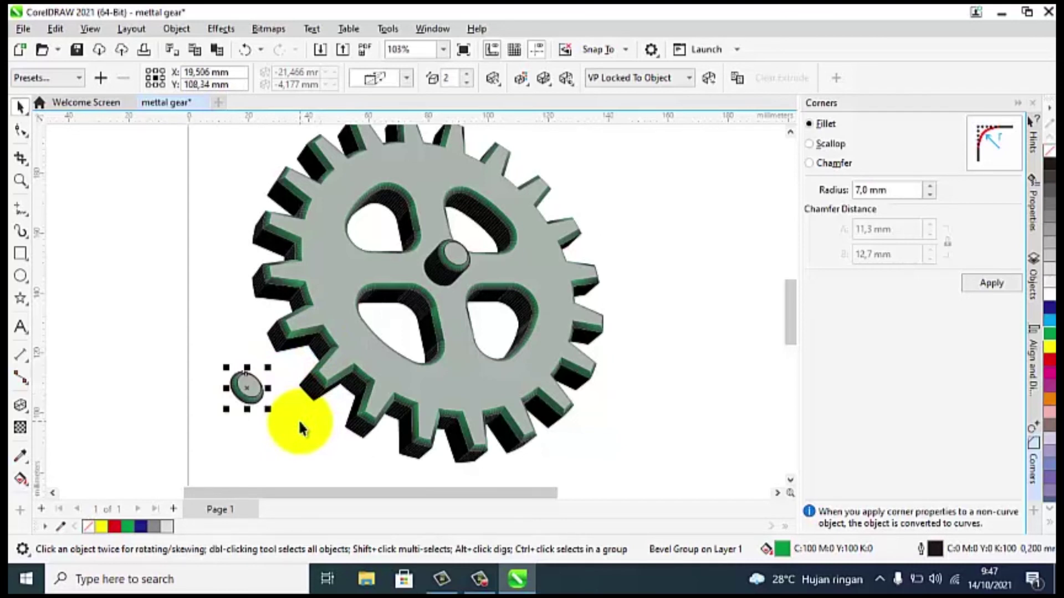
key(ctrl+z)
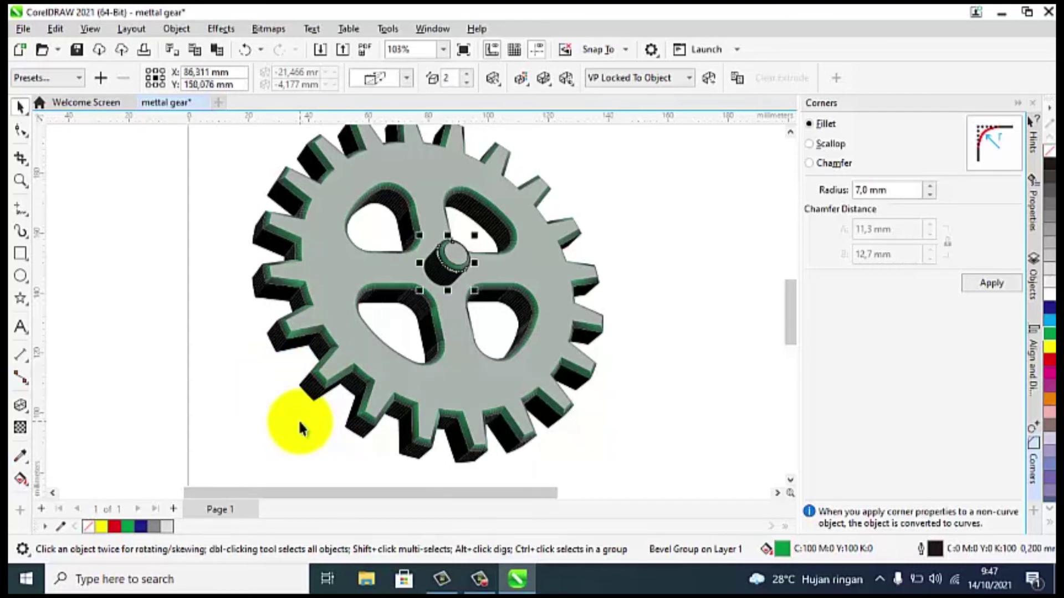
Copy the whole central cylinder to the empty area at the gear's lower left
click(682, 216)
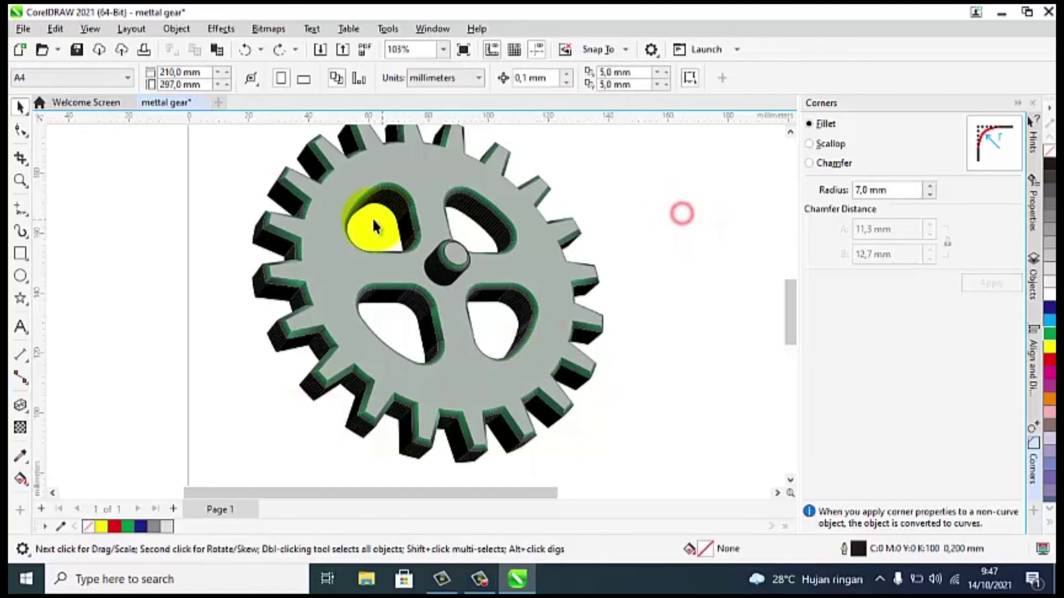
drag(207, 194, 499, 316)
drag(434, 291, 254, 403)
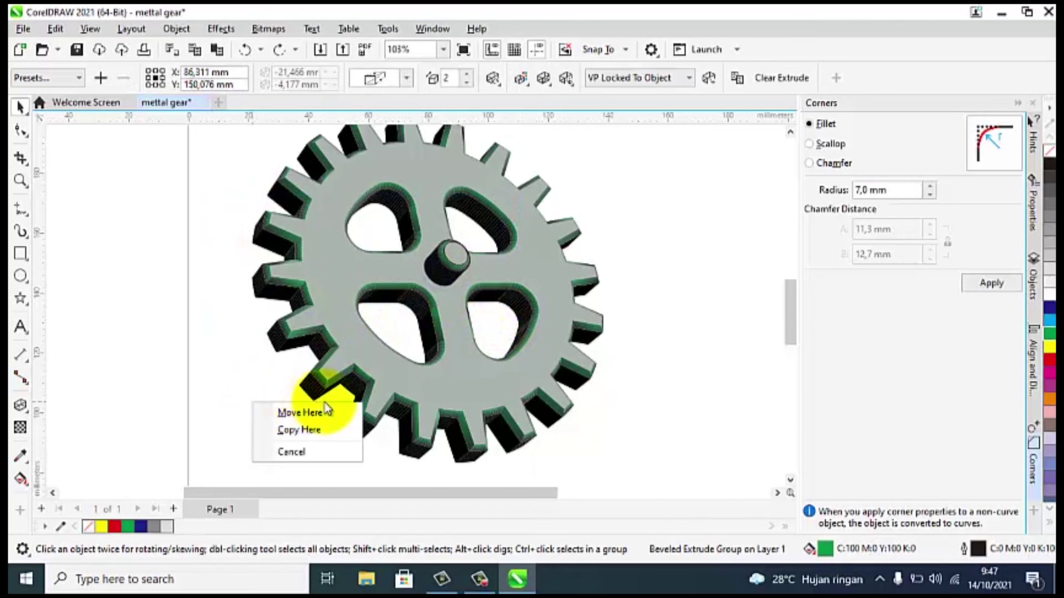
click(334, 431)
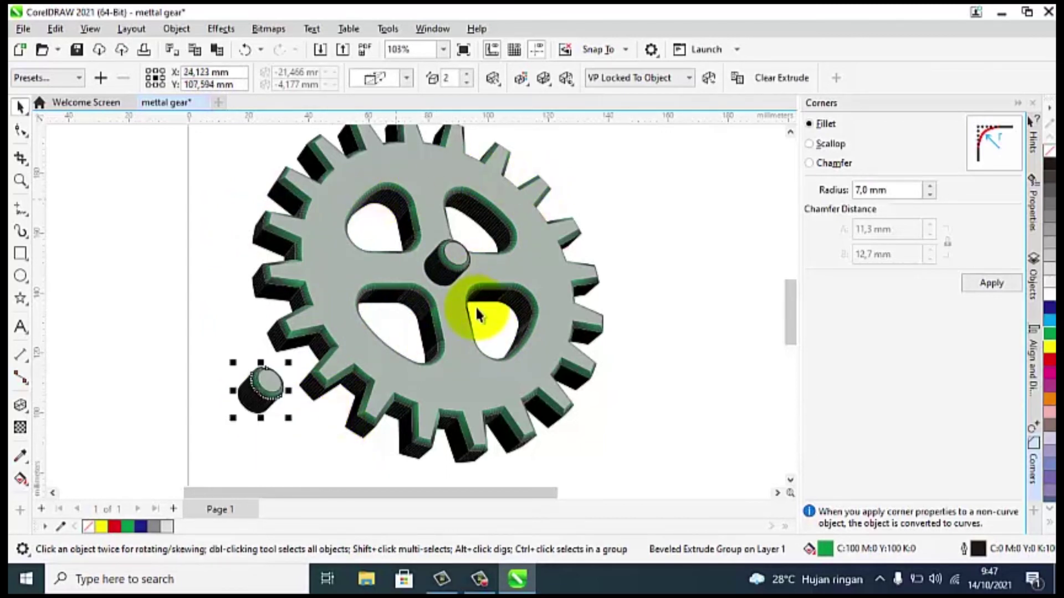
Lengthen the copied cylinder into a shaft by setting its extrusion depth to 17
click(178, 392)
click(252, 404)
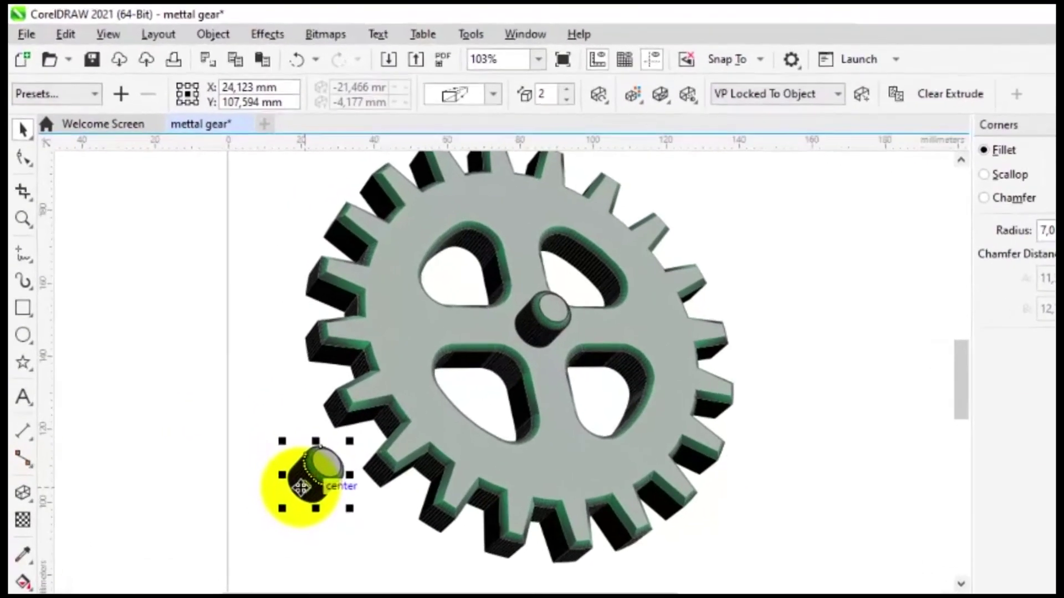
click(580, 90)
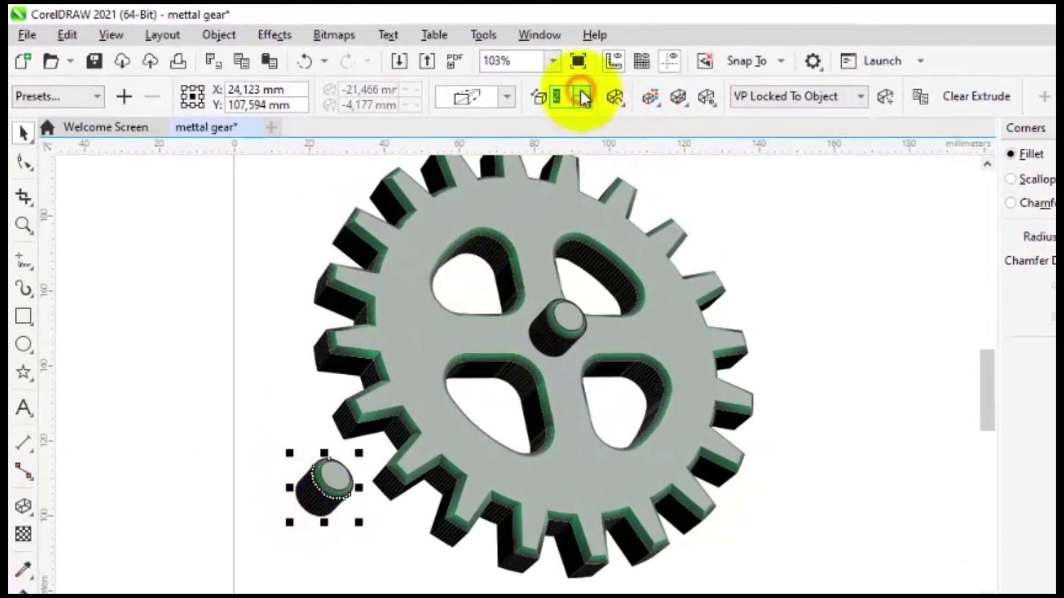
drag(988, 369, 989, 407)
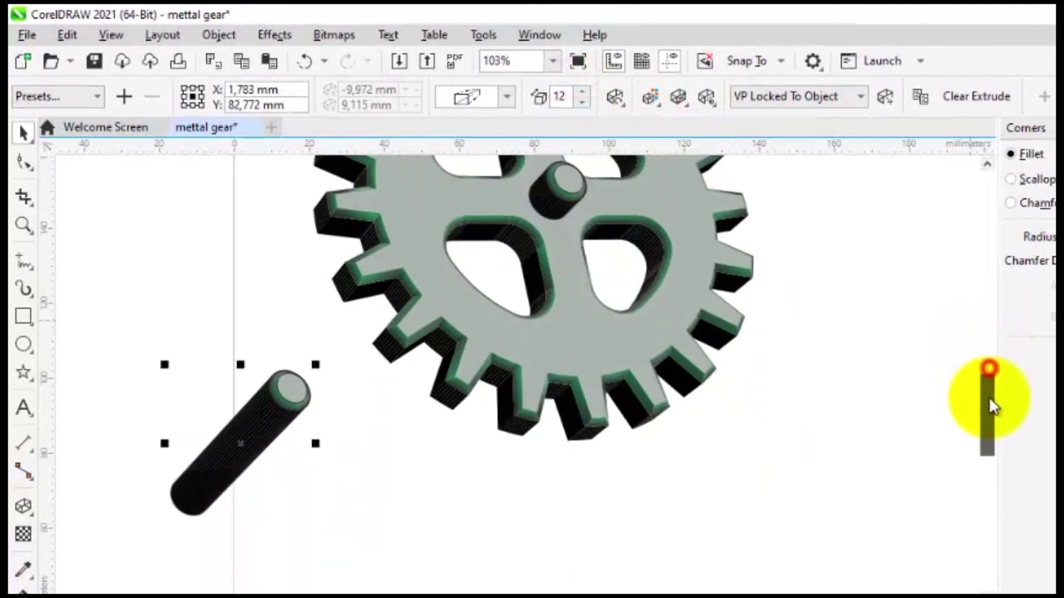
click(581, 91)
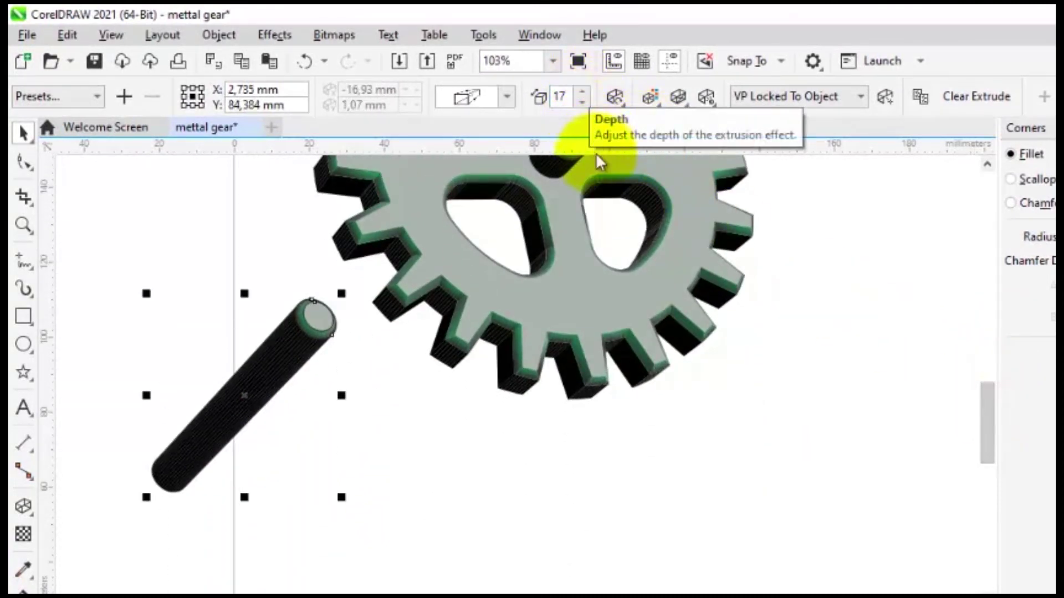
scroll(615, 233, down, 1)
drag(988, 451, 989, 420)
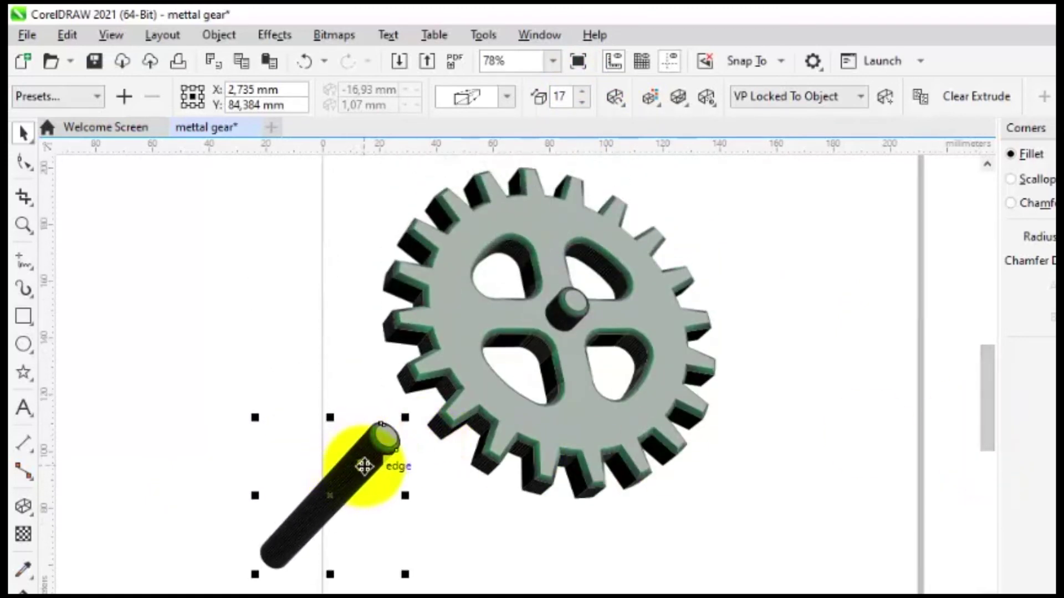
Move the long shaft over the gear's lower-left opening towards the hub and set its extrusion depth to 27
drag(364, 466, 516, 359)
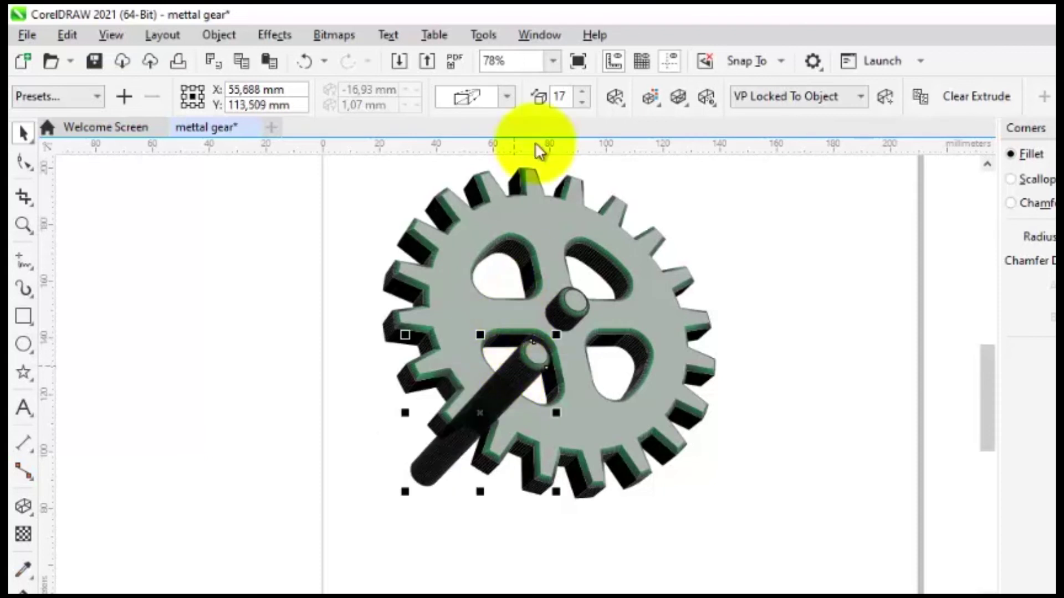
click(580, 89)
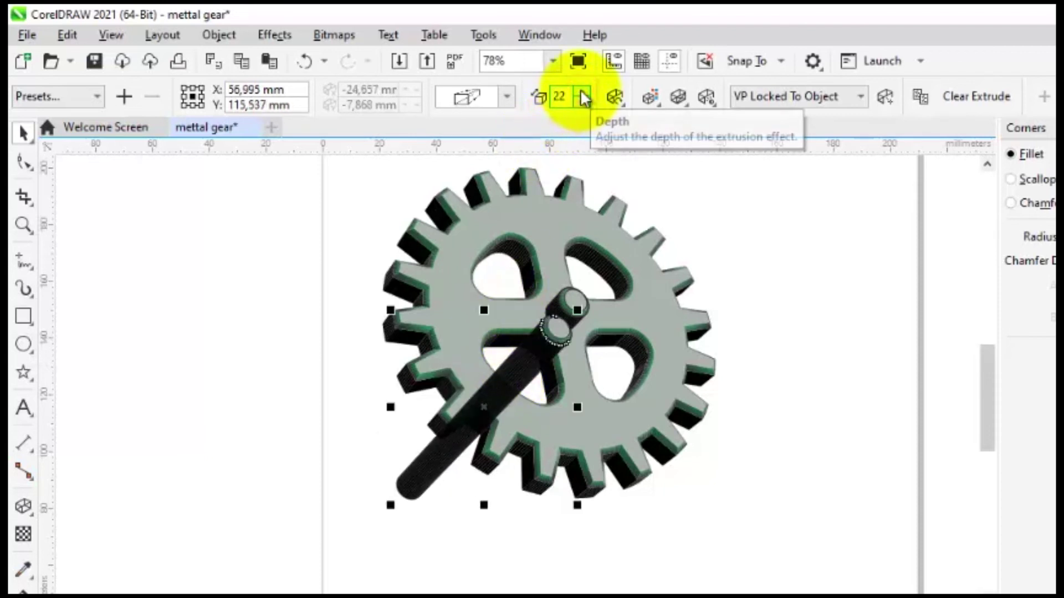
click(580, 89)
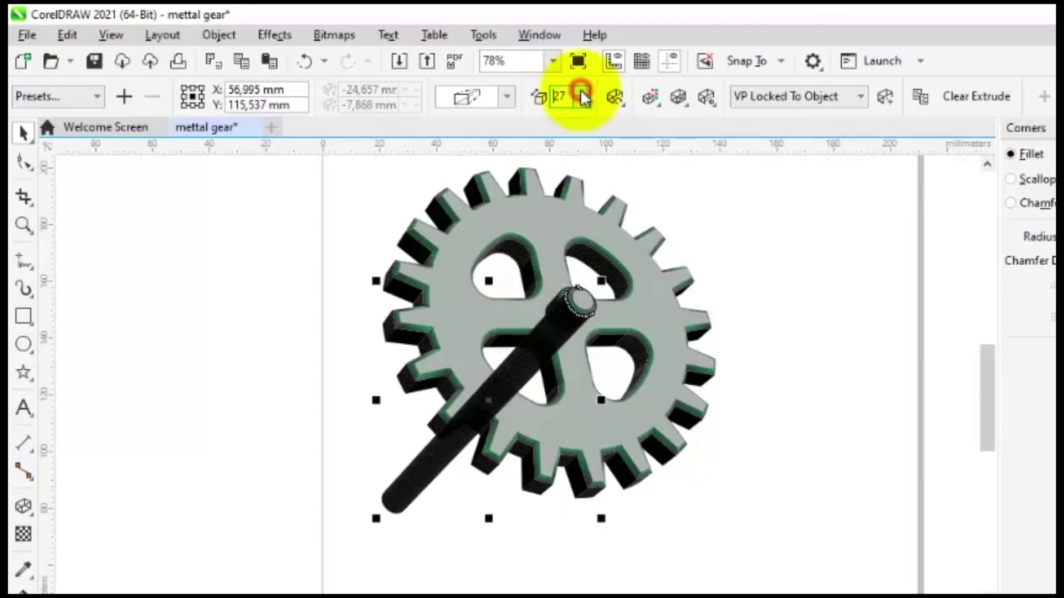
drag(544, 349, 520, 372)
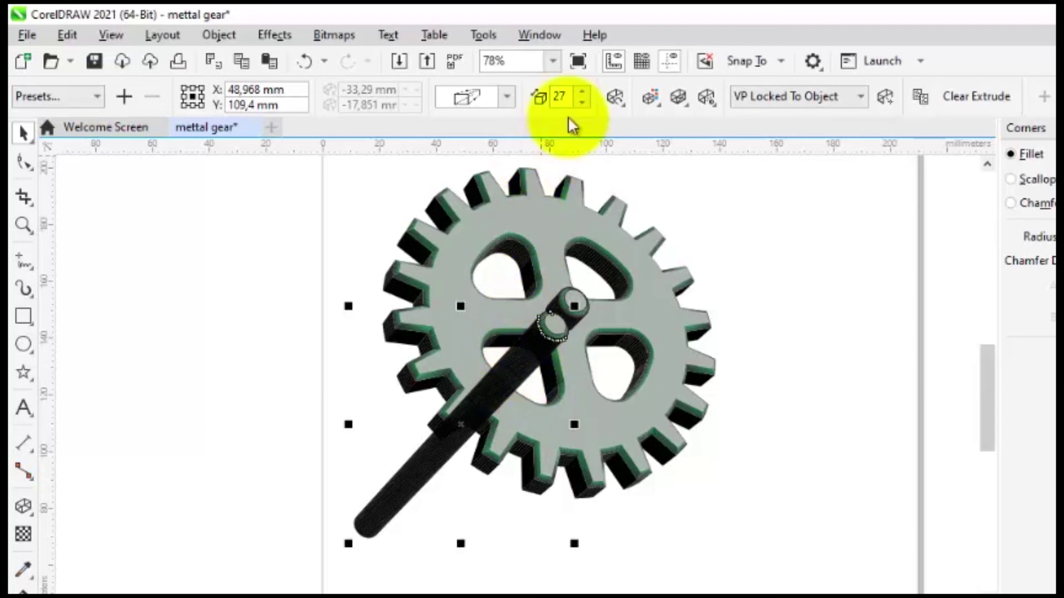
Shorten the shaft by setting its extrusion depth to 22, trying 17 on the way
click(580, 101)
click(580, 102)
click(579, 102)
click(579, 102)
click(579, 102)
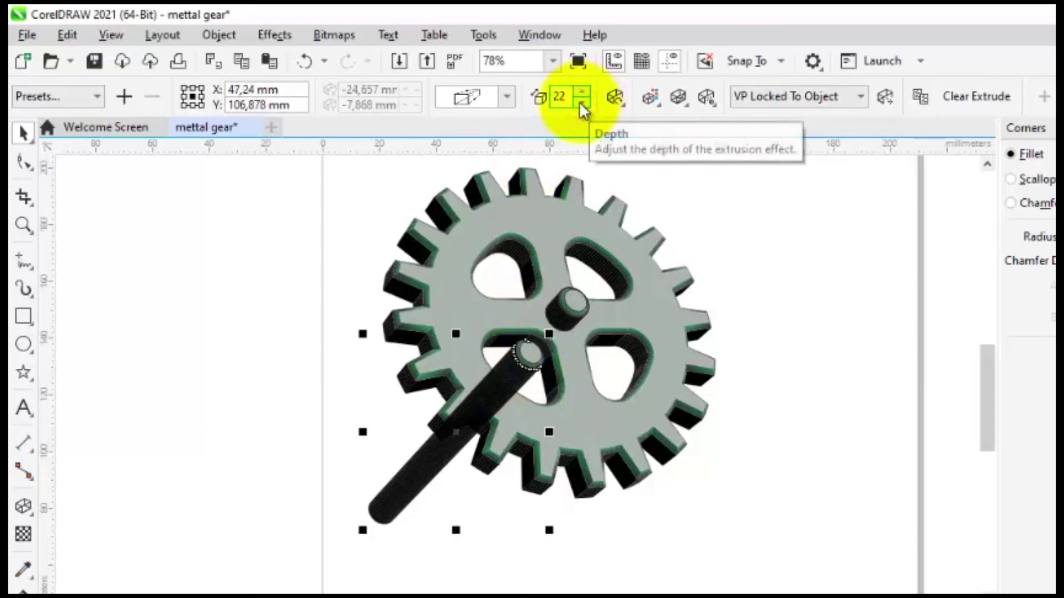
click(581, 103)
click(582, 102)
click(582, 103)
click(582, 102)
click(581, 102)
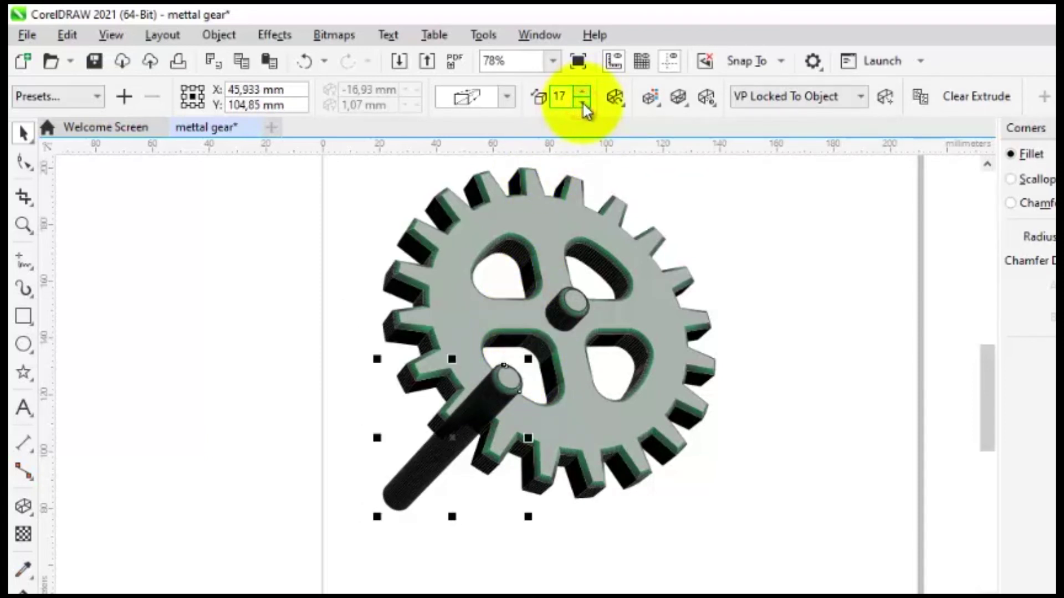
click(583, 92)
click(583, 91)
click(582, 91)
click(582, 92)
click(583, 91)
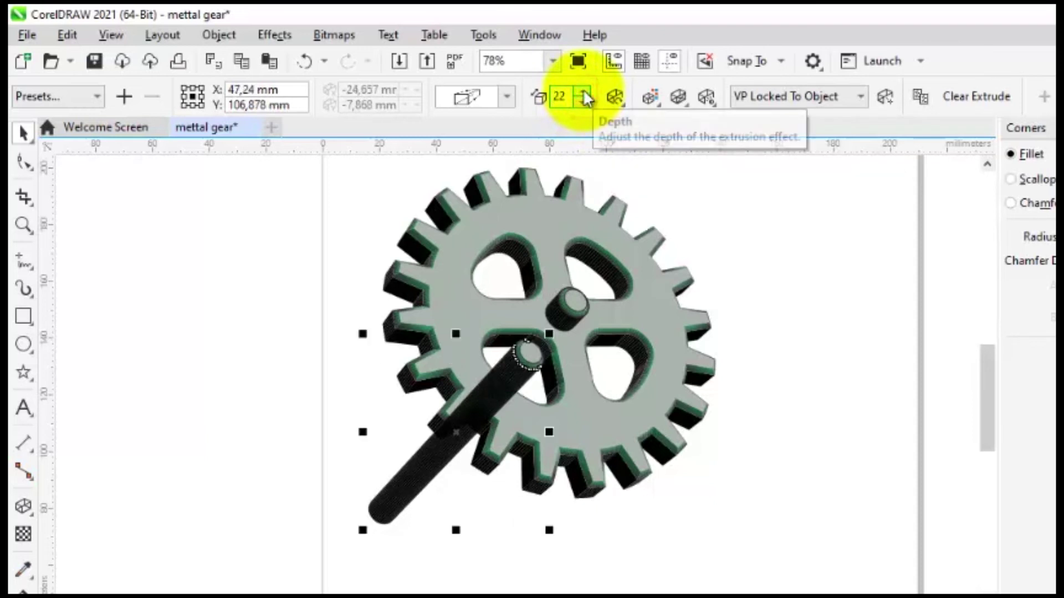
Move the shaft slightly closer to the hub and send it to the back of the page, behind the gear
click(426, 469)
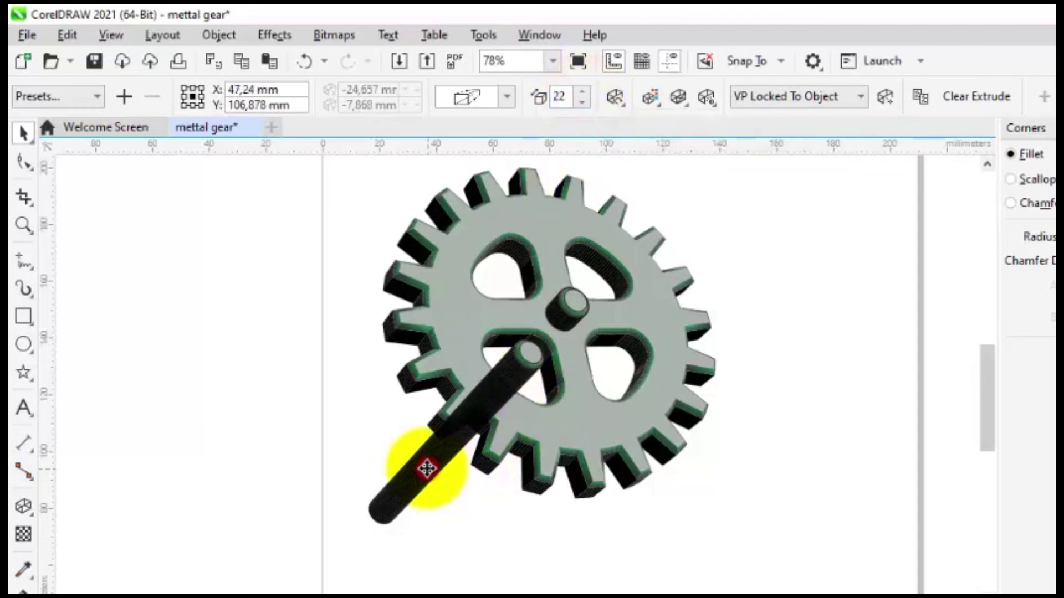
drag(426, 469, 435, 456)
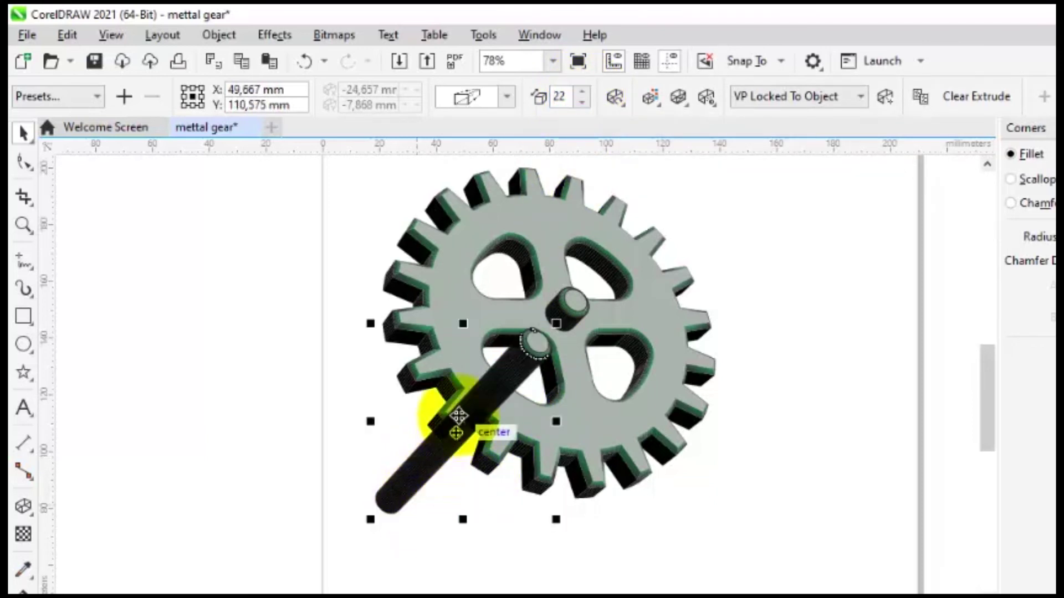
right_click(393, 495)
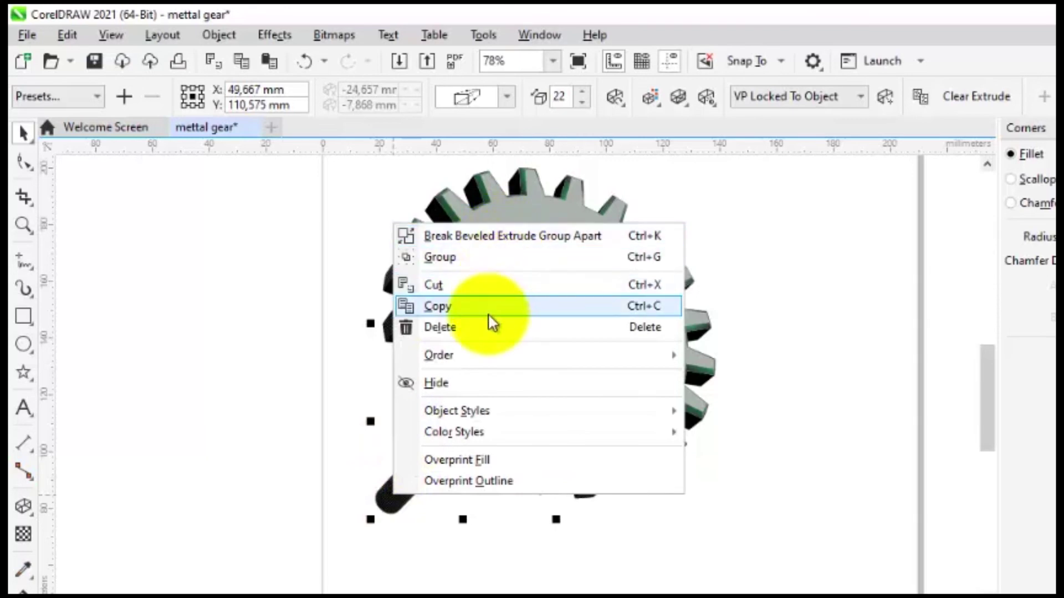
mouse_move(477, 358)
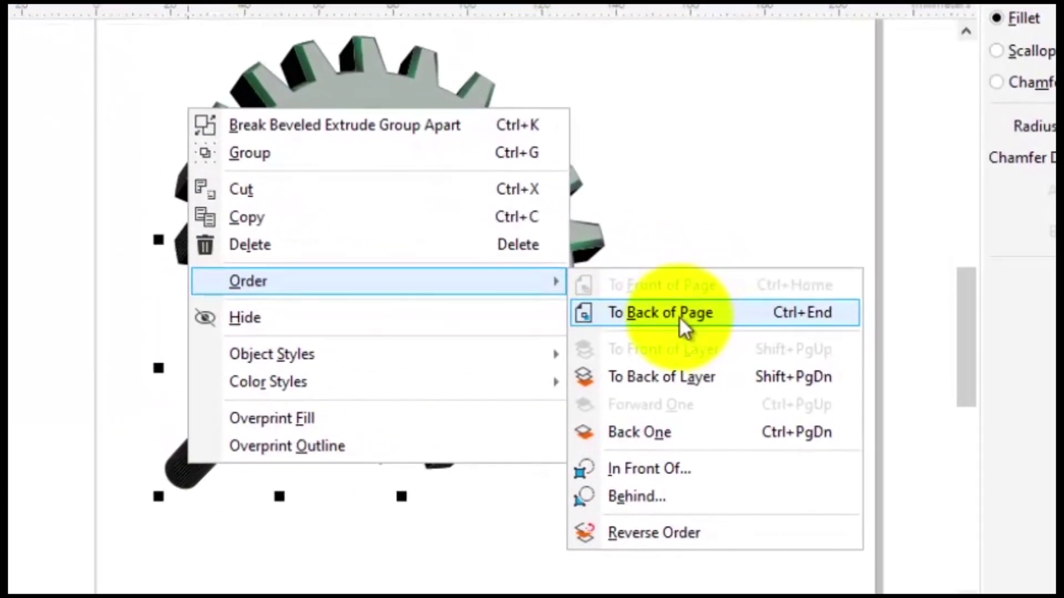
click(675, 311)
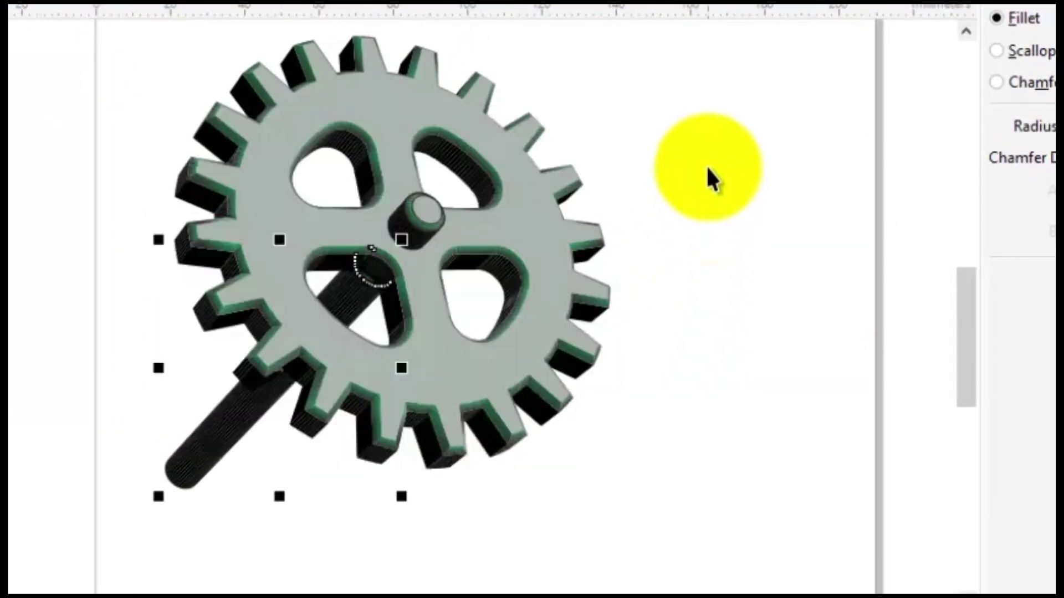
click(706, 164)
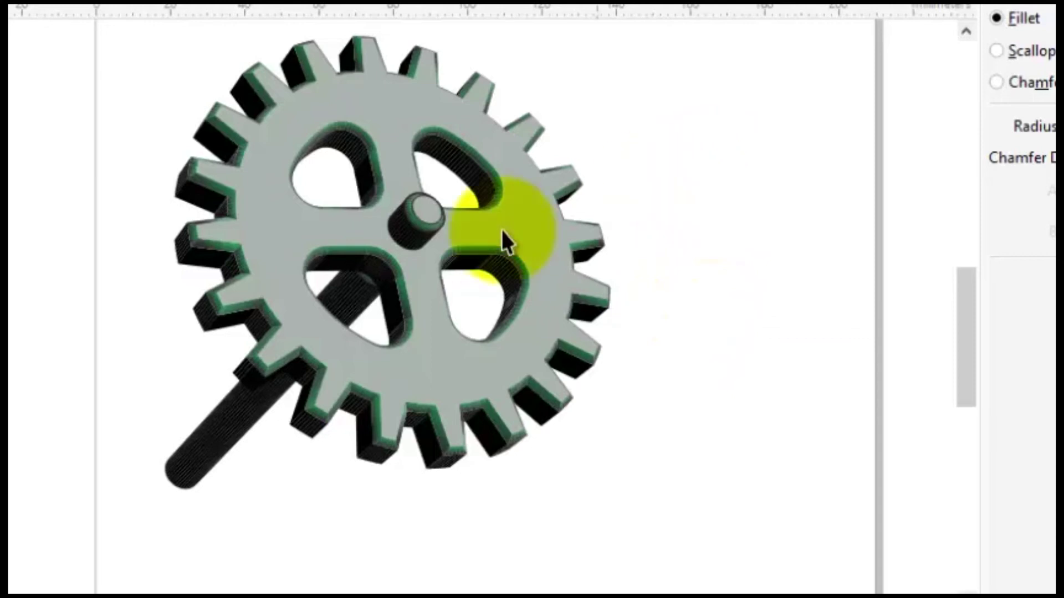
Select the shaft behind the gear and shift it slightly up and to the right, towards the hub's axis
click(206, 452)
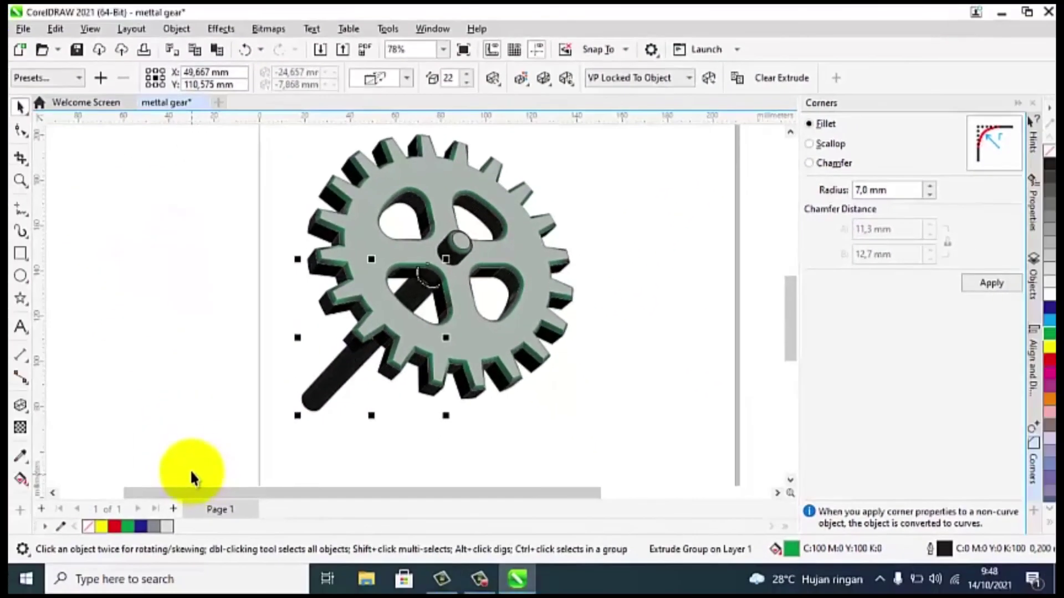
drag(42, 544, 520, 245)
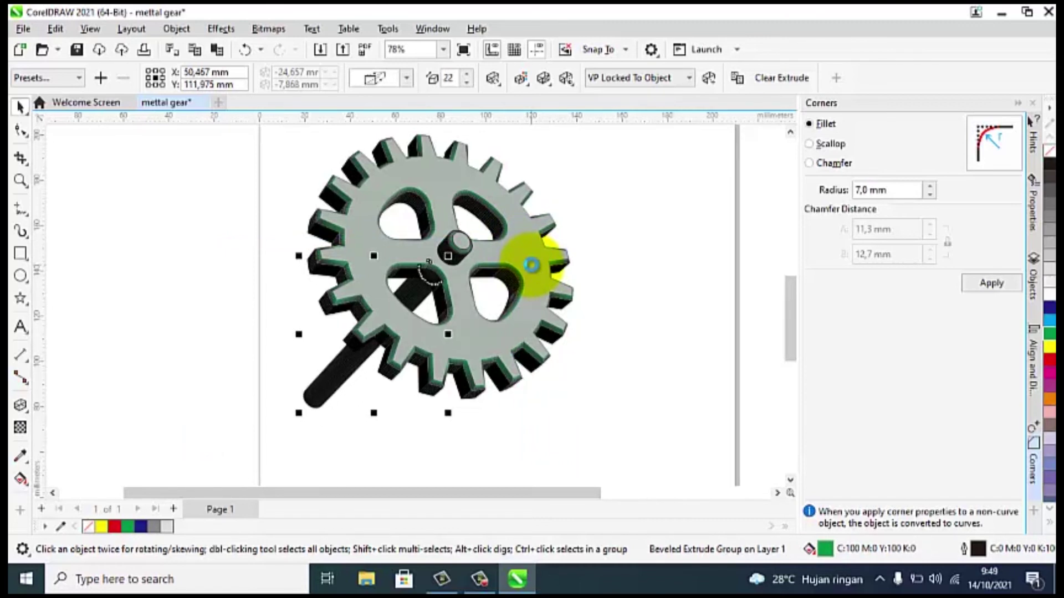
Nudge the shaft up by 0.1 mm behind the gear, then clear the selection
key(Up)
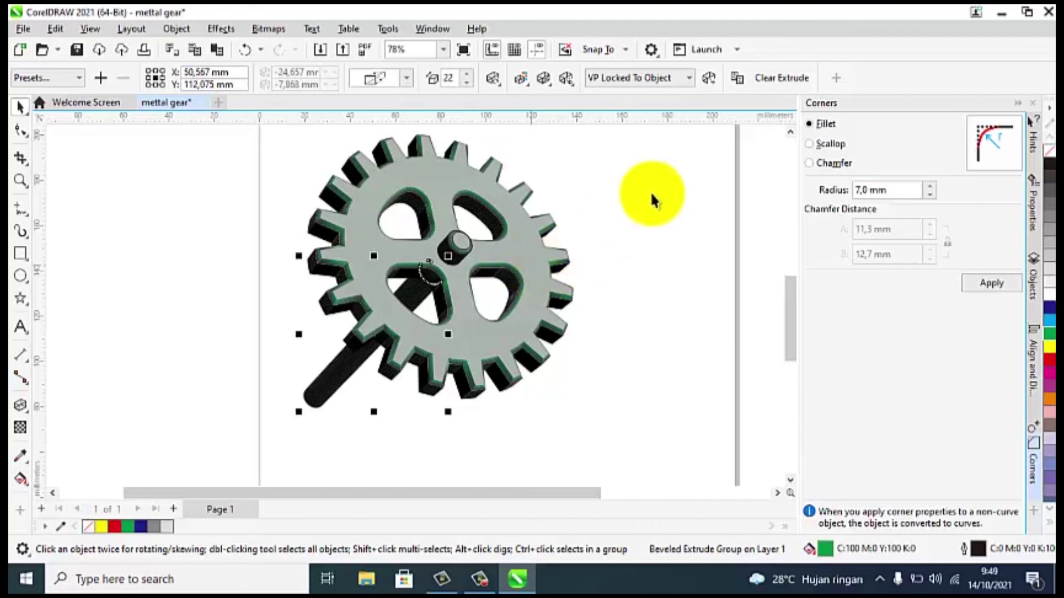
click(652, 194)
scroll(643, 213, down, 3)
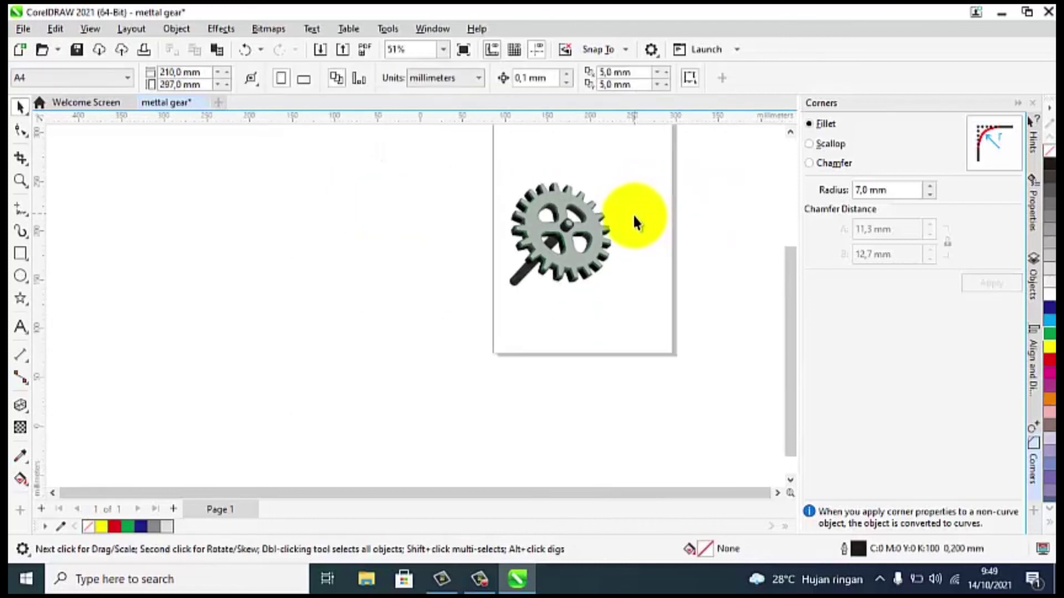
scroll(659, 221, up, 3)
scroll(643, 219, down, 1)
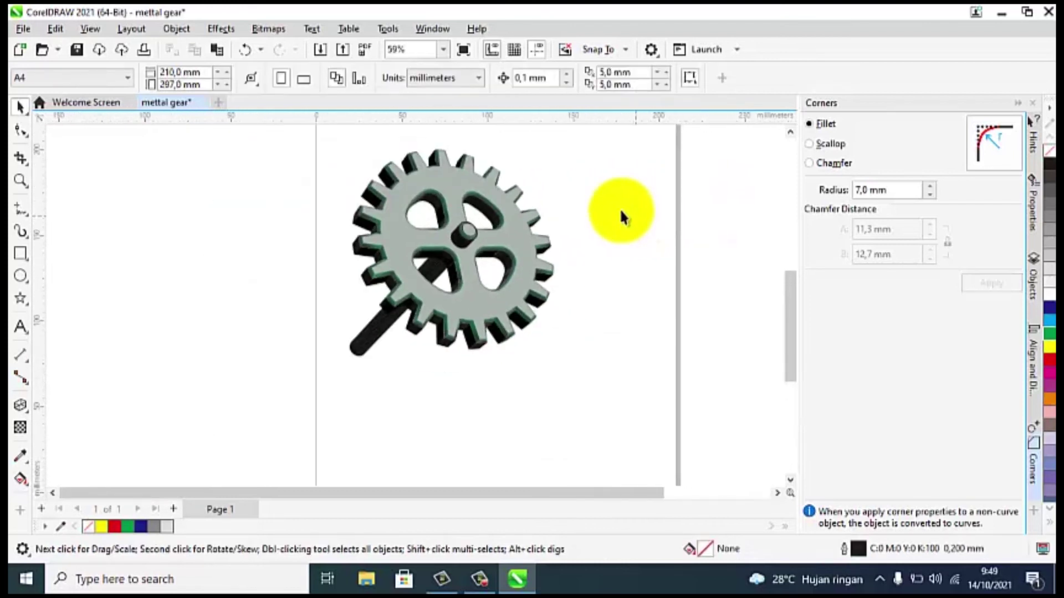
Examine the bevelled edges of the gear's teeth and spoke openings up close
click(20, 180)
click(443, 242)
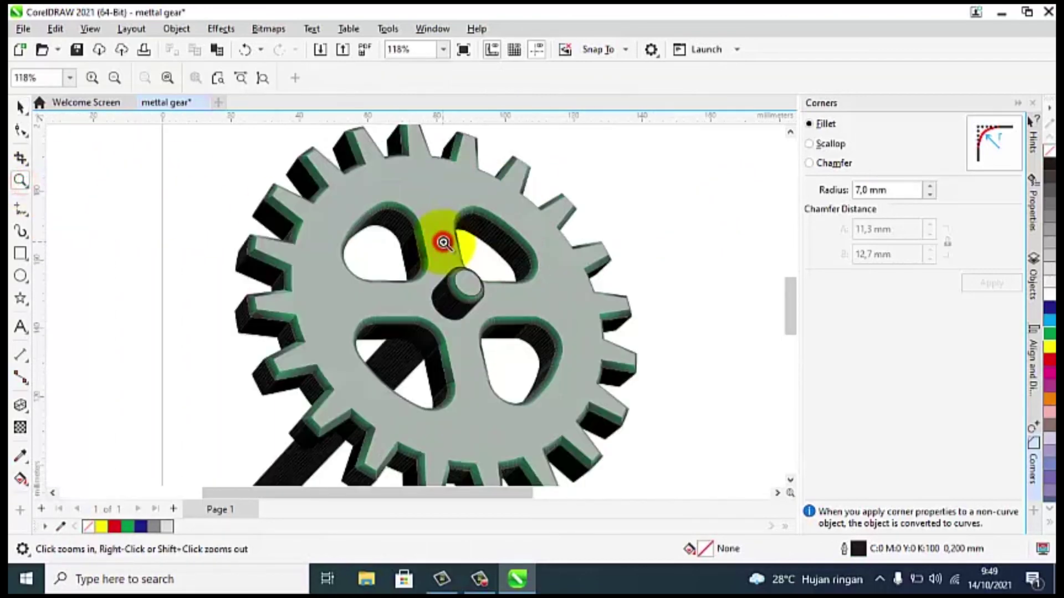
click(443, 242)
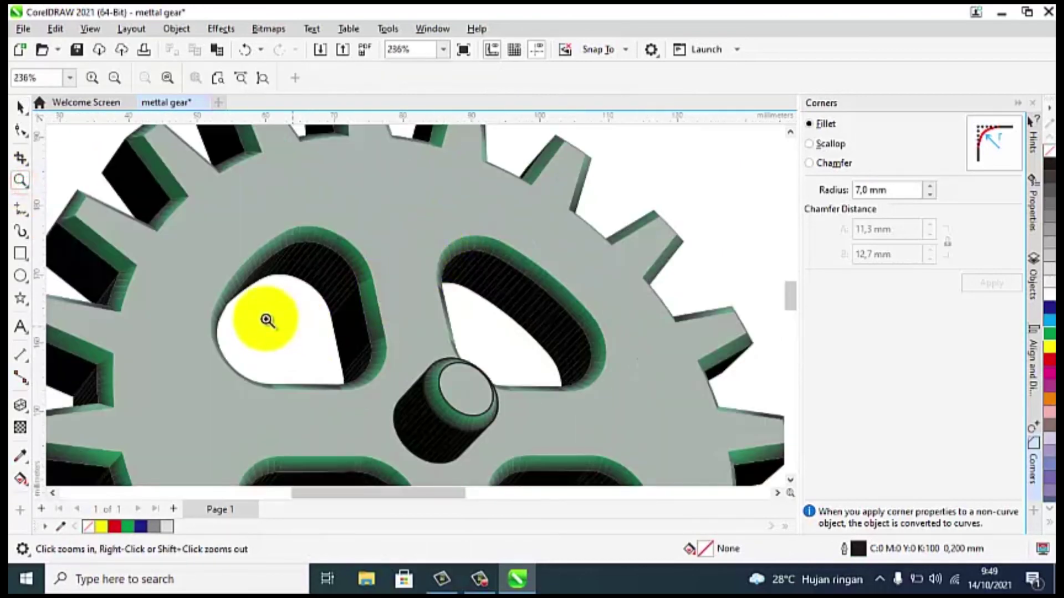
click(183, 284)
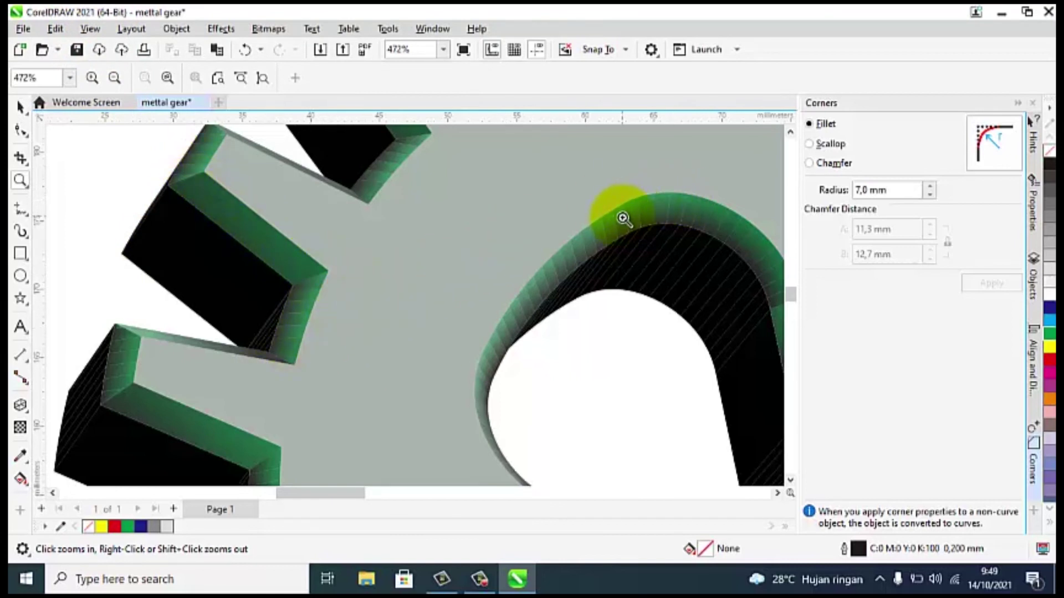
scroll(679, 232, down, 8)
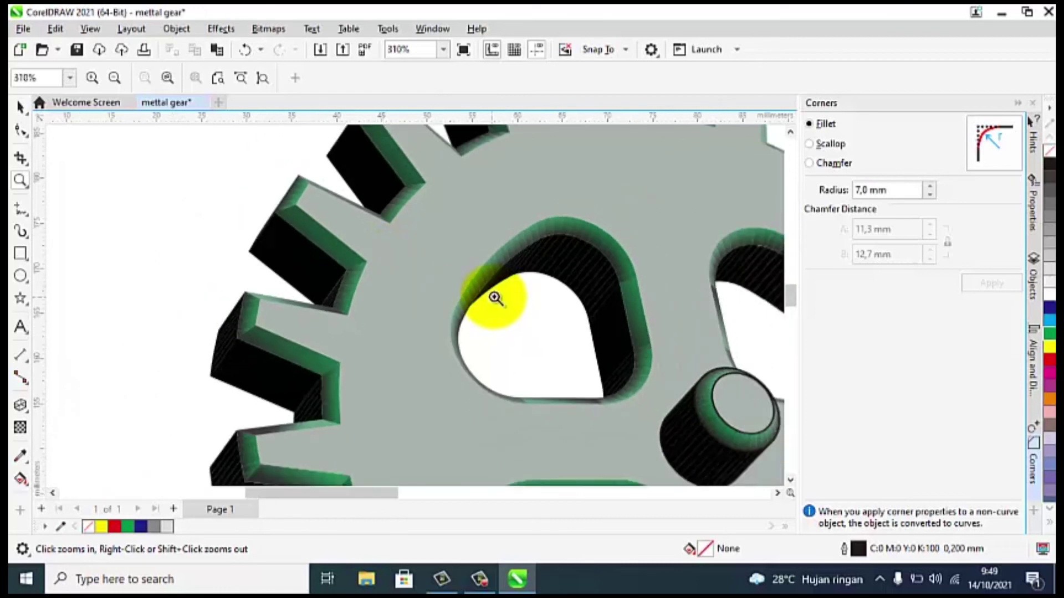
scroll(576, 306, down, 2)
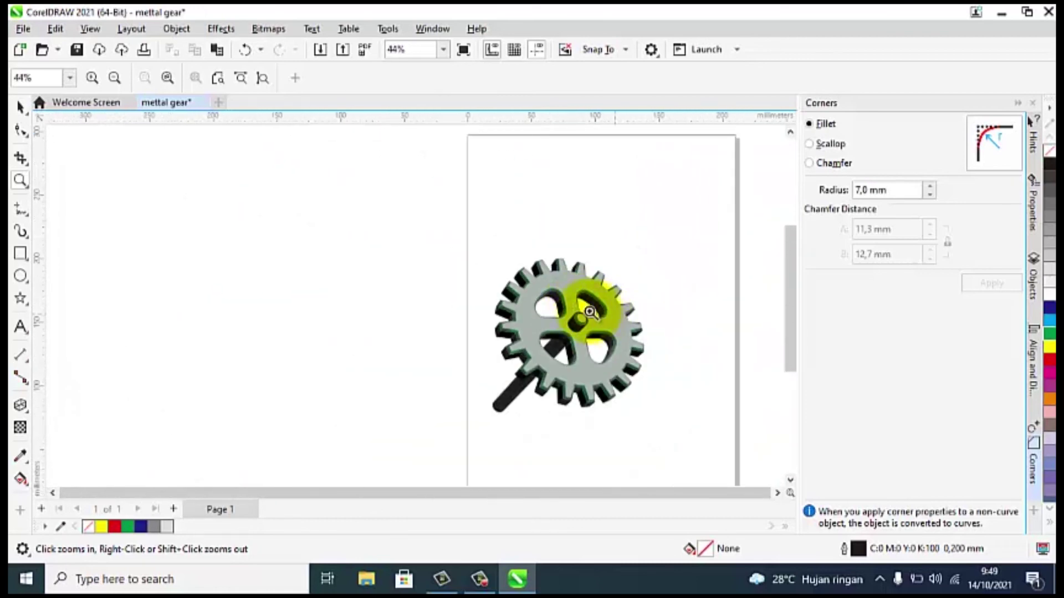
Select all parts of the gear, hub cylinder and shaft and remove their outlines
click(18, 107)
click(637, 214)
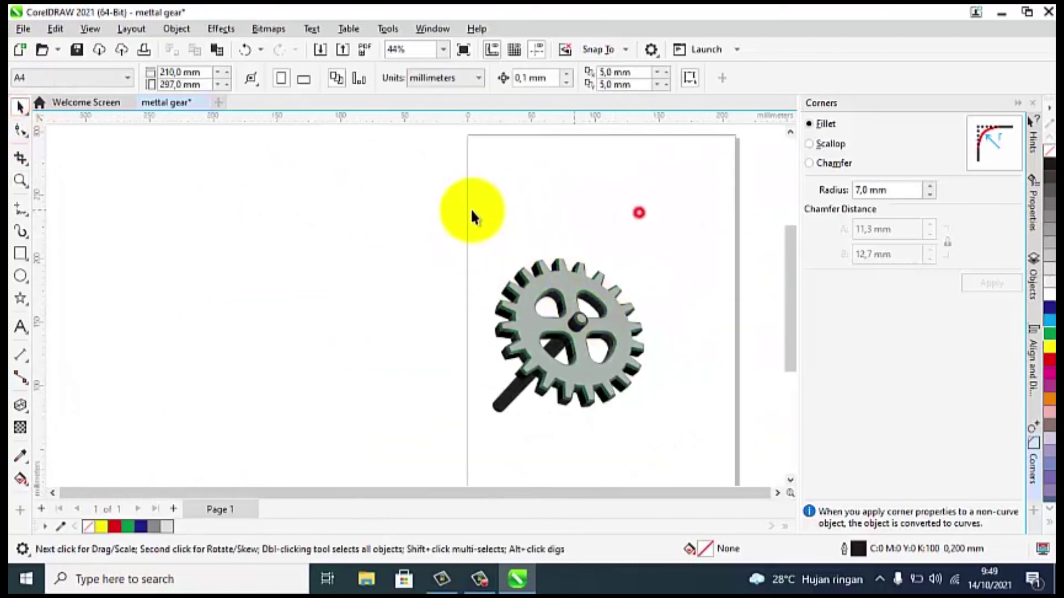
drag(352, 195, 705, 454)
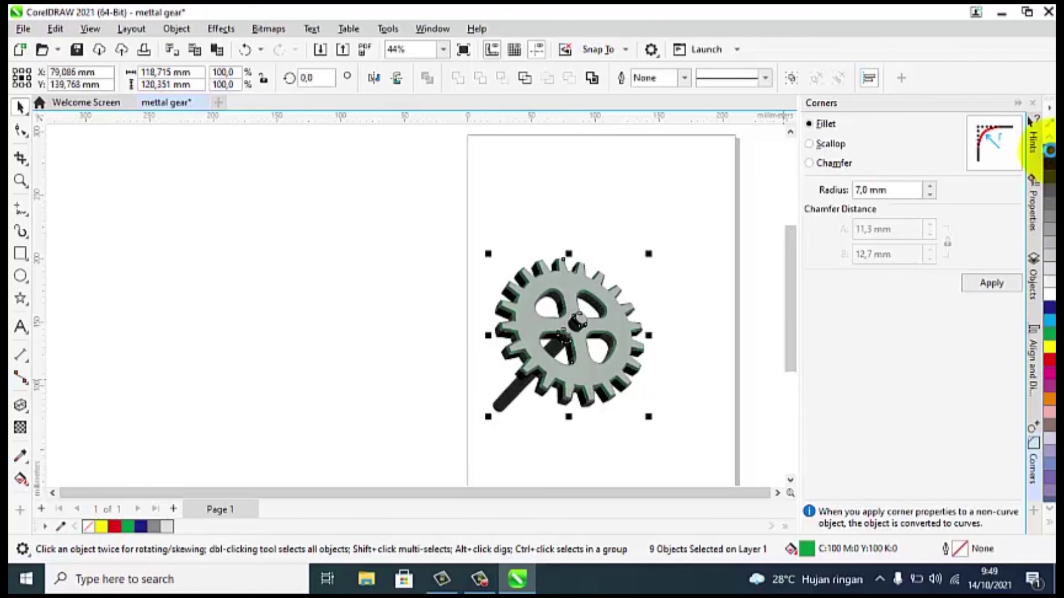
scroll(623, 360, up, 3)
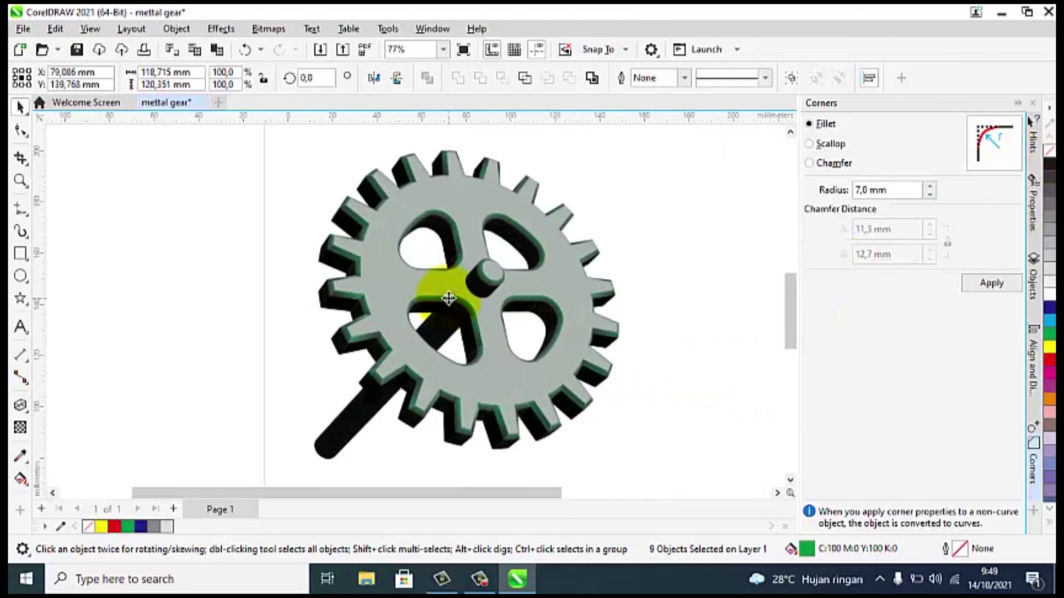
scroll(506, 427, up, 3)
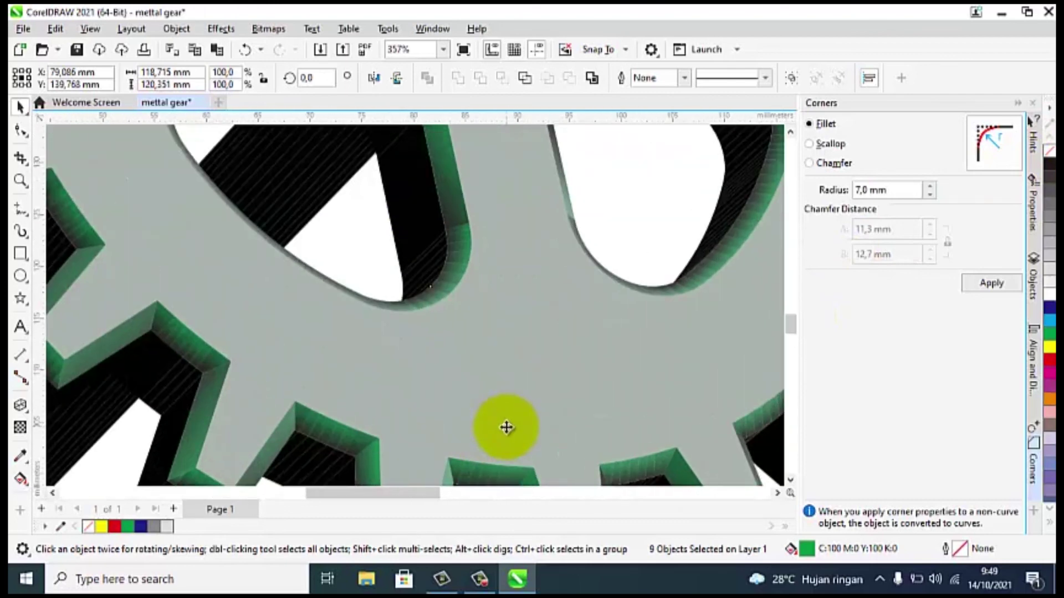
scroll(507, 427, down, 6)
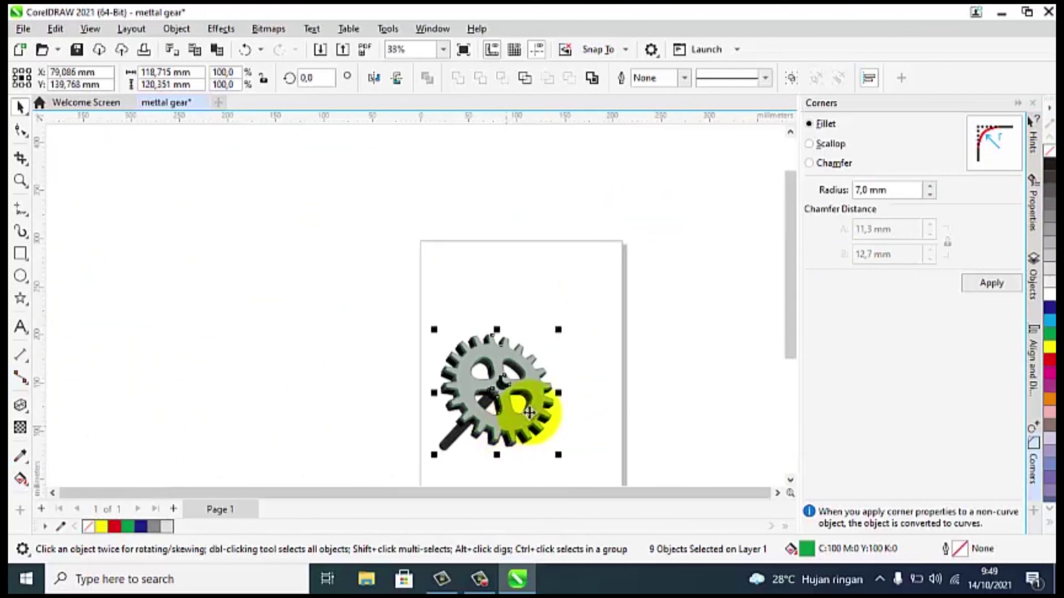
Group the gear, hub cylinder and shaft into a single object
click(613, 326)
drag(268, 280, 600, 462)
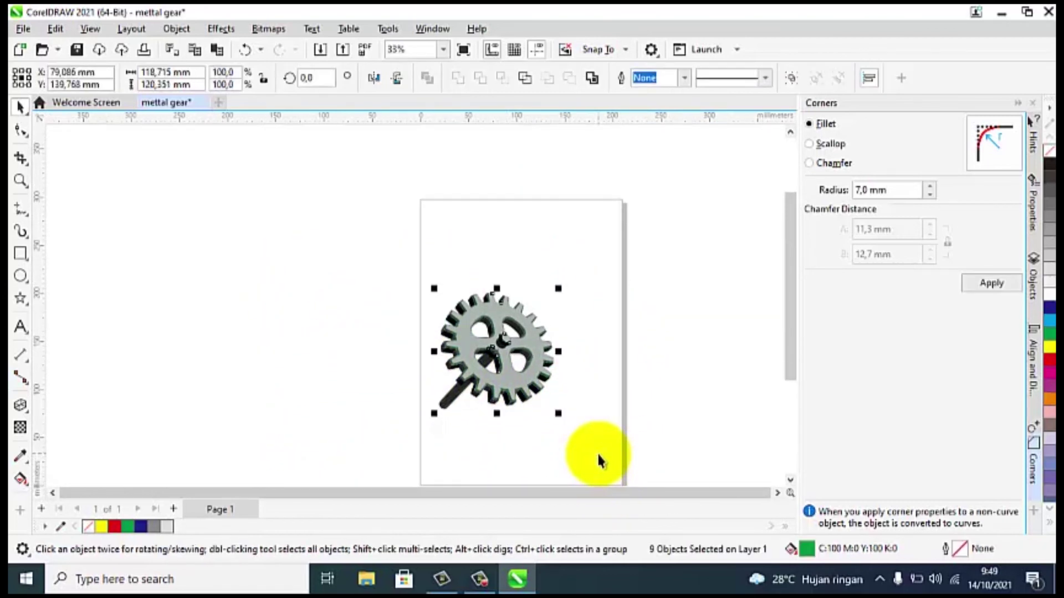
key(ctrl+g)
scroll(534, 380, up, 4)
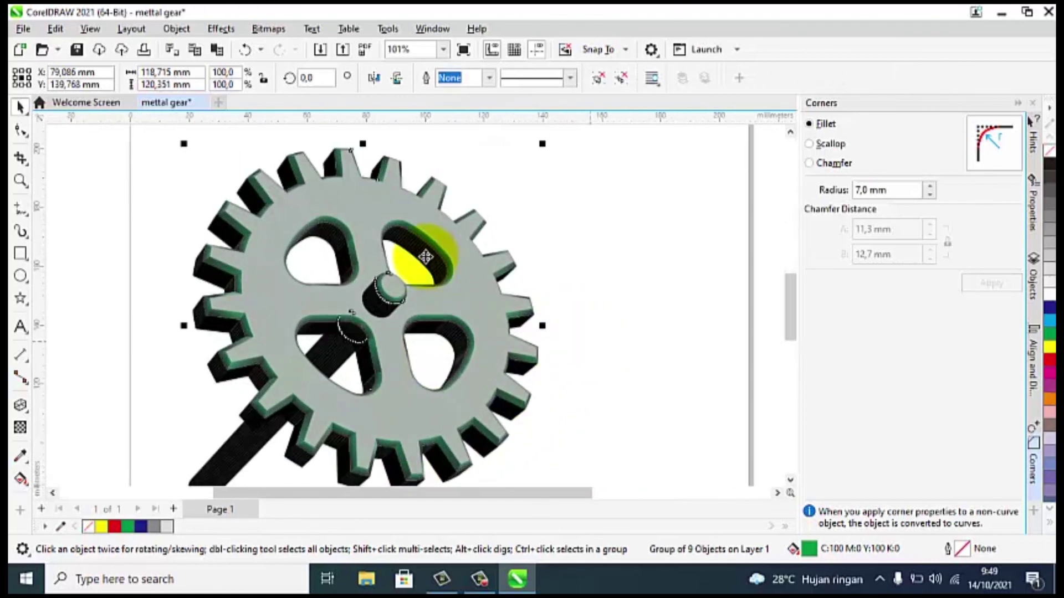
scroll(382, 330, up, 1)
scroll(502, 226, down, 1)
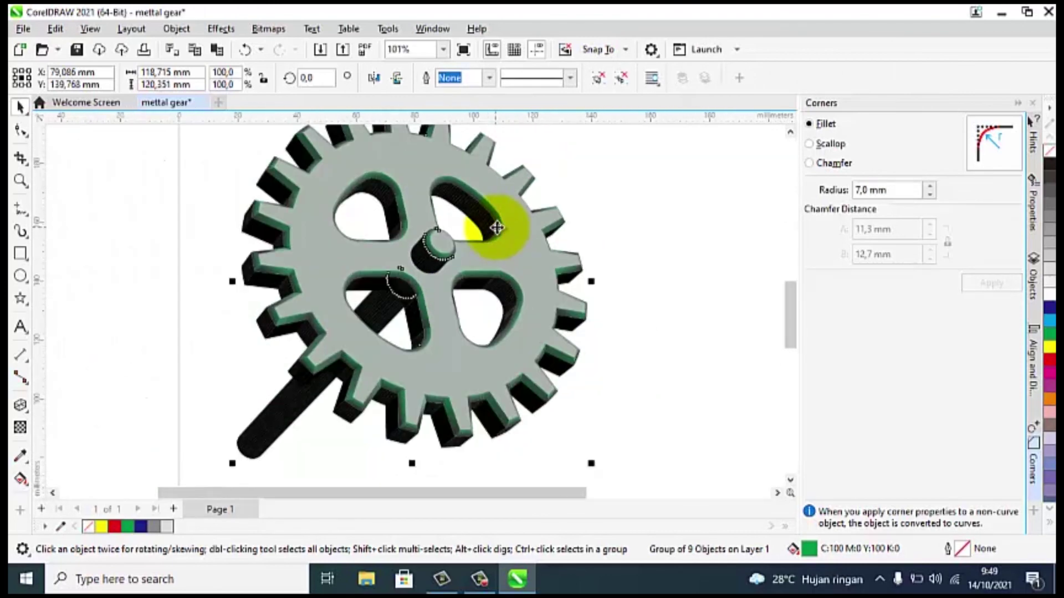
scroll(496, 227, down, 2)
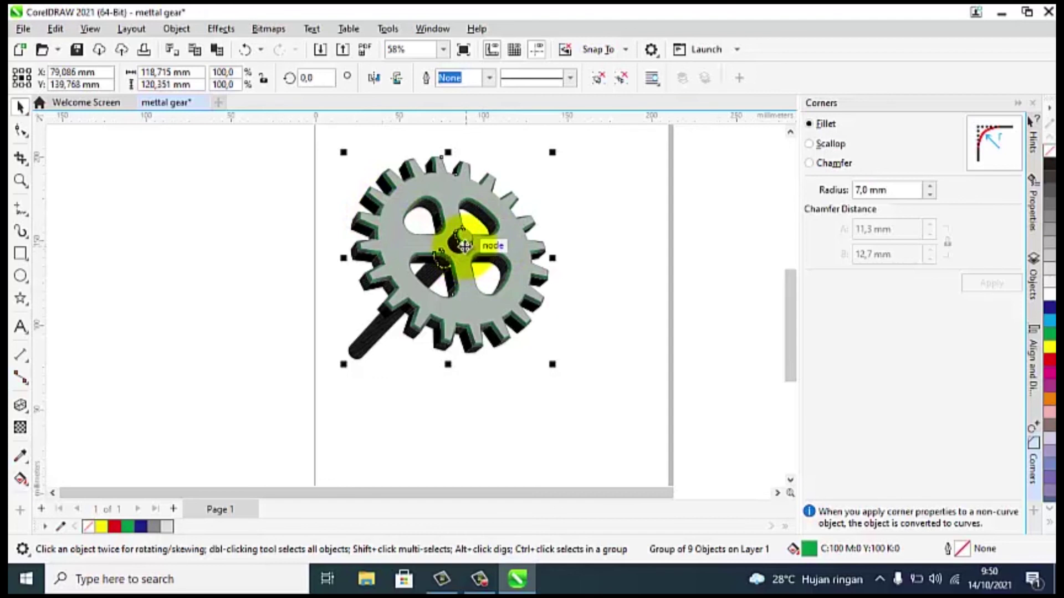
Save the drawing as mettal gear in CDR format in the MEDIA PEMBELAJARAN BERBASIS ANDROID folder
click(601, 235)
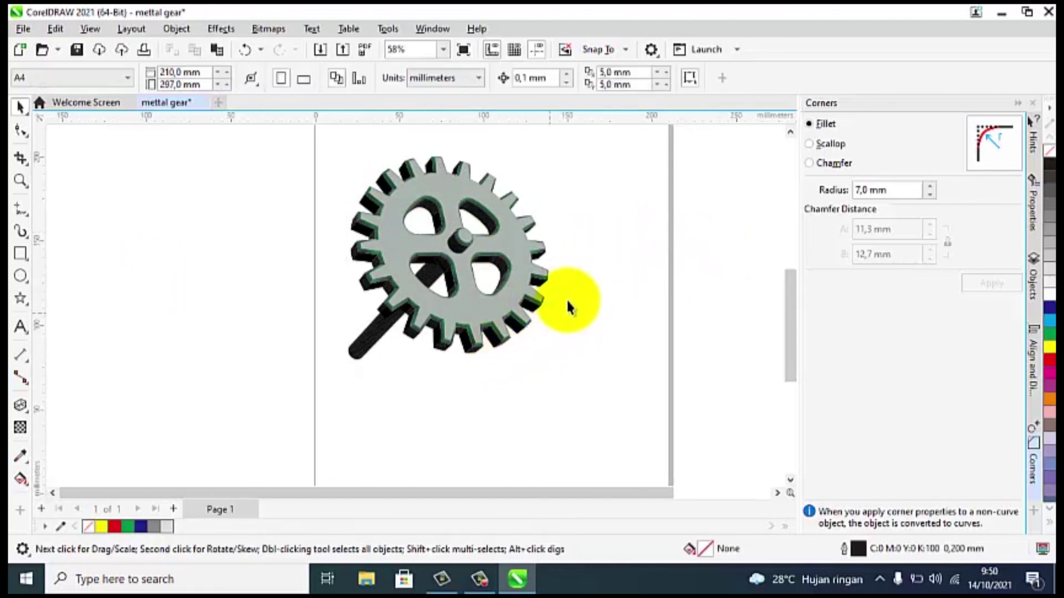
scroll(577, 275, up, 2)
scroll(577, 271, down, 2)
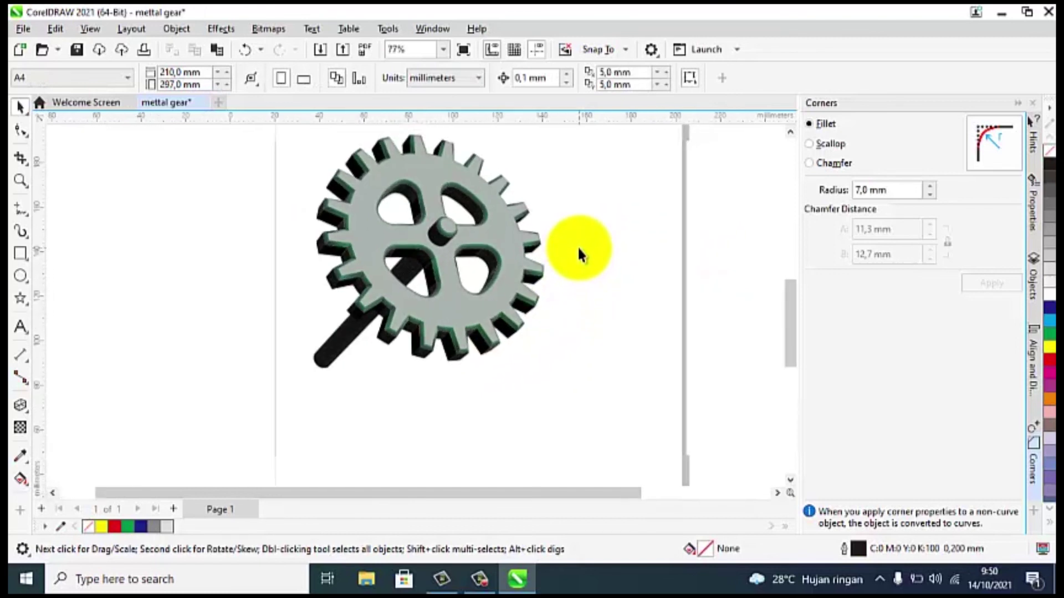
drag(790, 304, 779, 293)
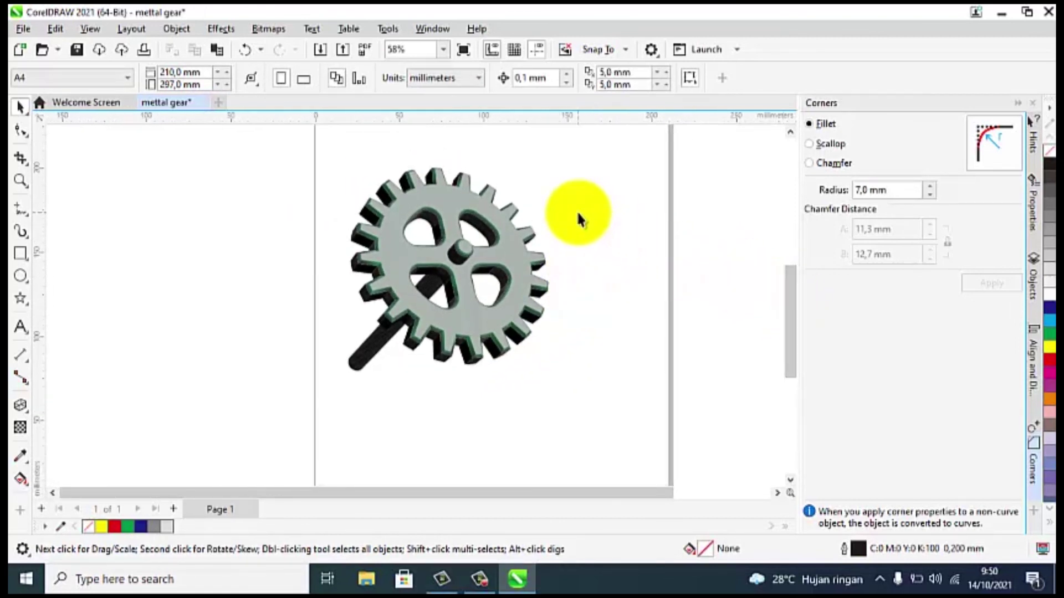
scroll(576, 211, up, 2)
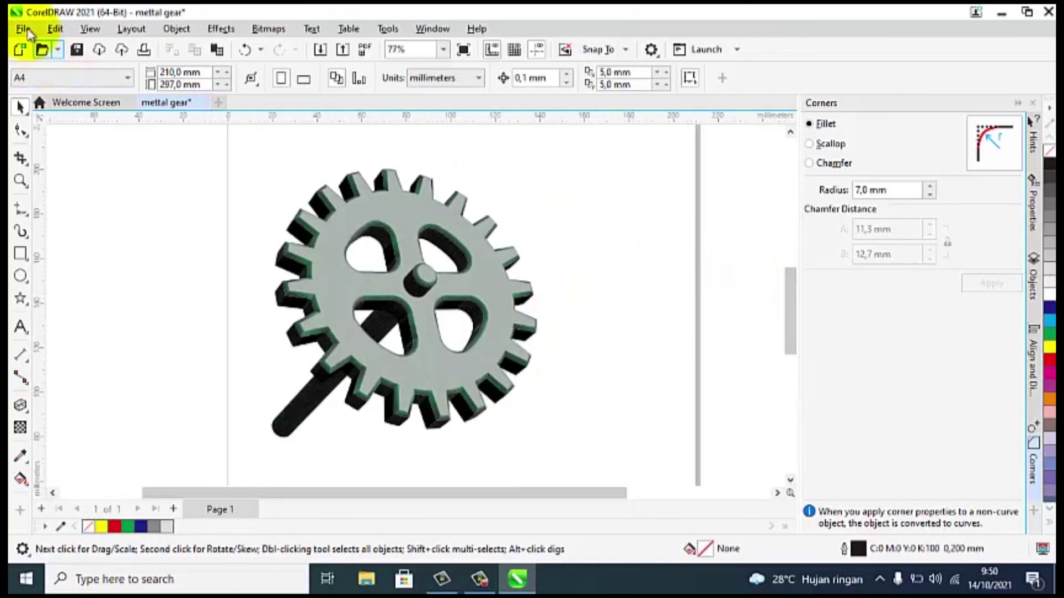
click(22, 31)
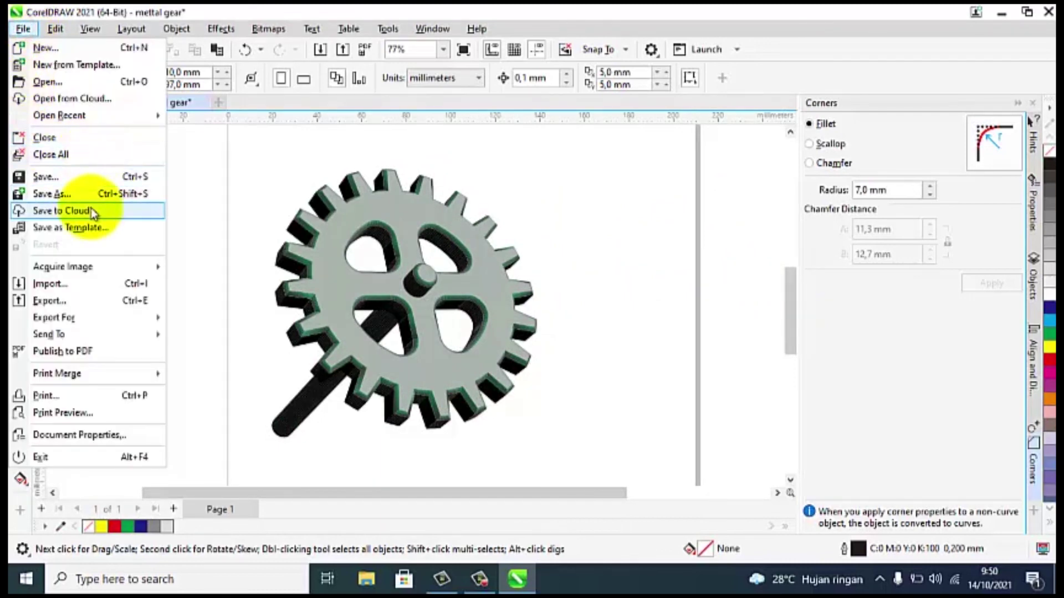
click(77, 176)
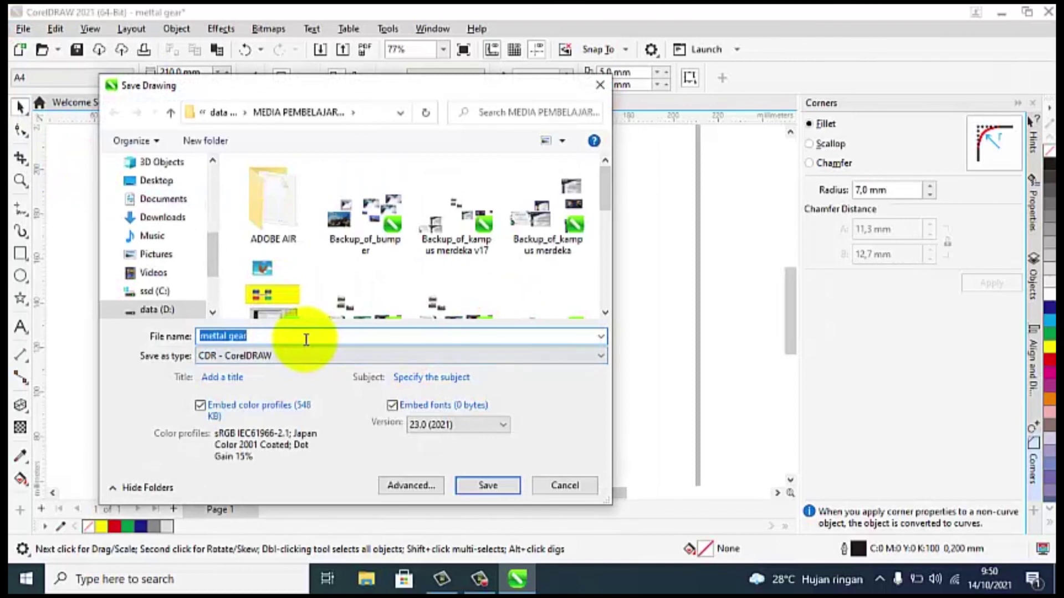
click(487, 486)
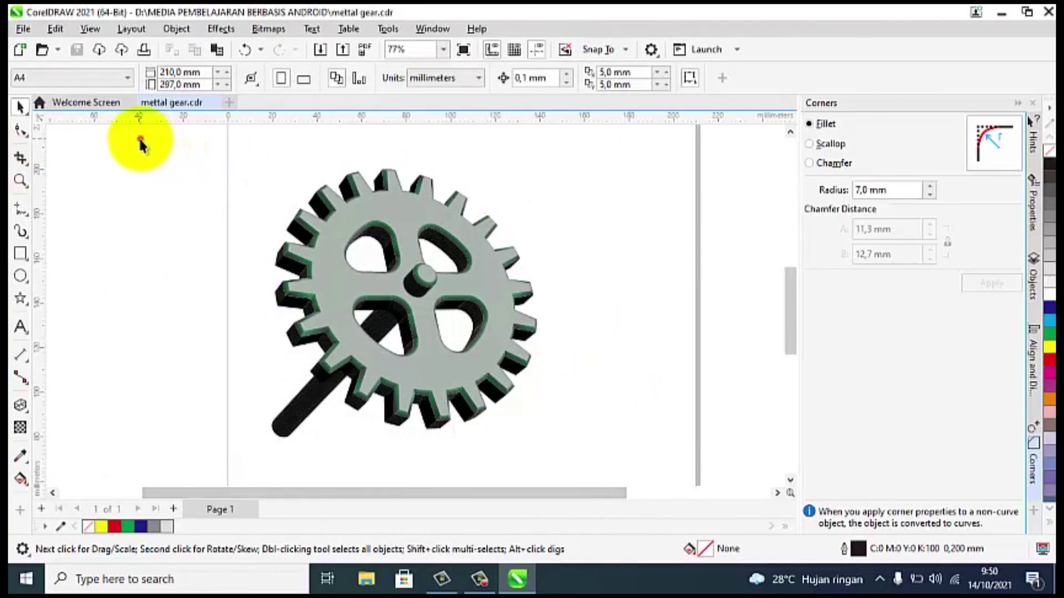
Export only the selected gear group as mettal gear in PNG format, 24-bit RGB with transparency, to the gebol folder
drag(140, 139, 632, 467)
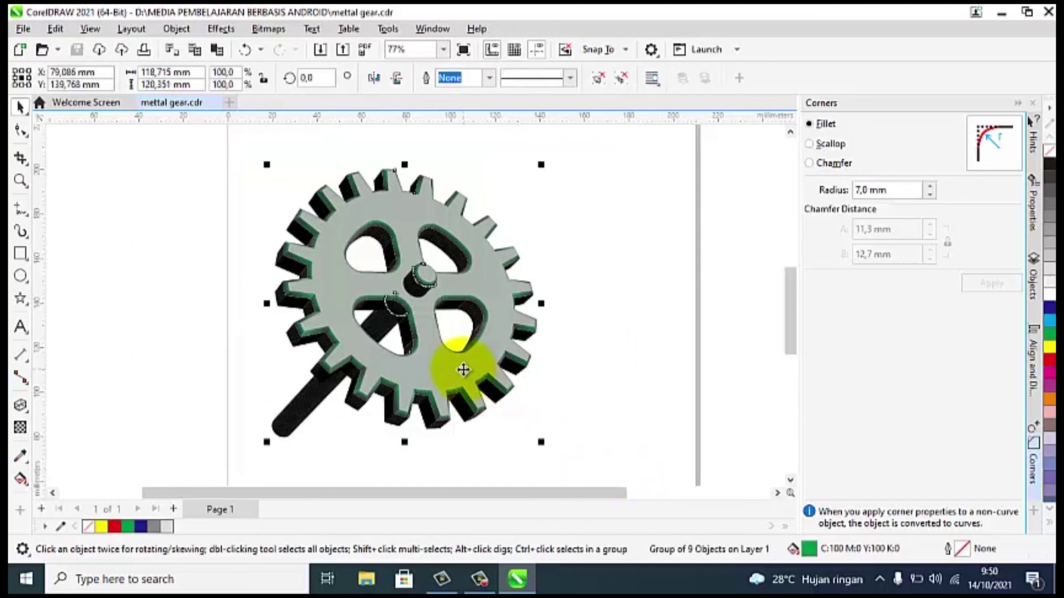
key(ctrl+g)
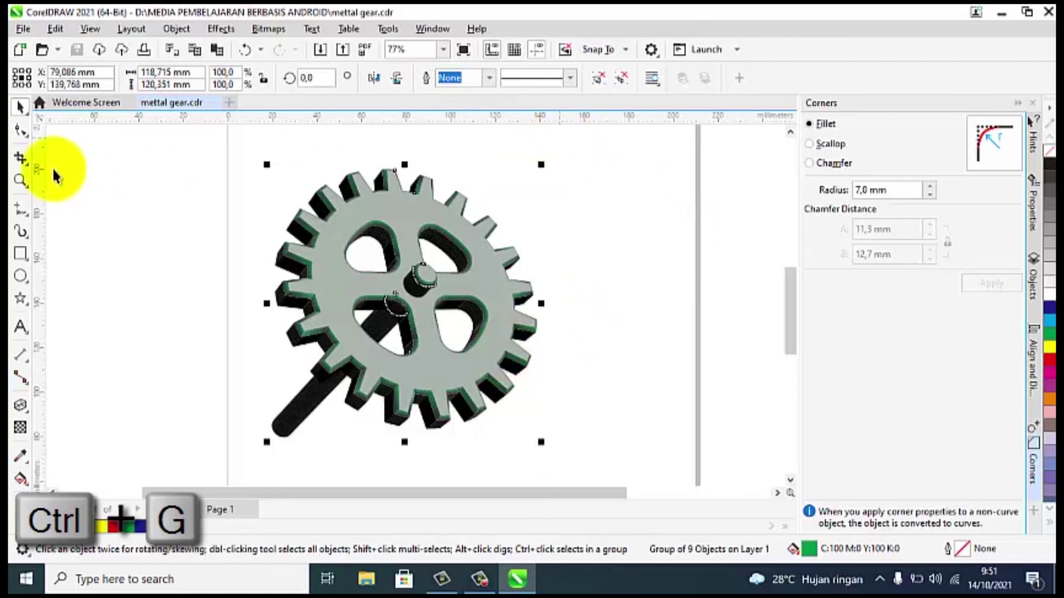
click(23, 29)
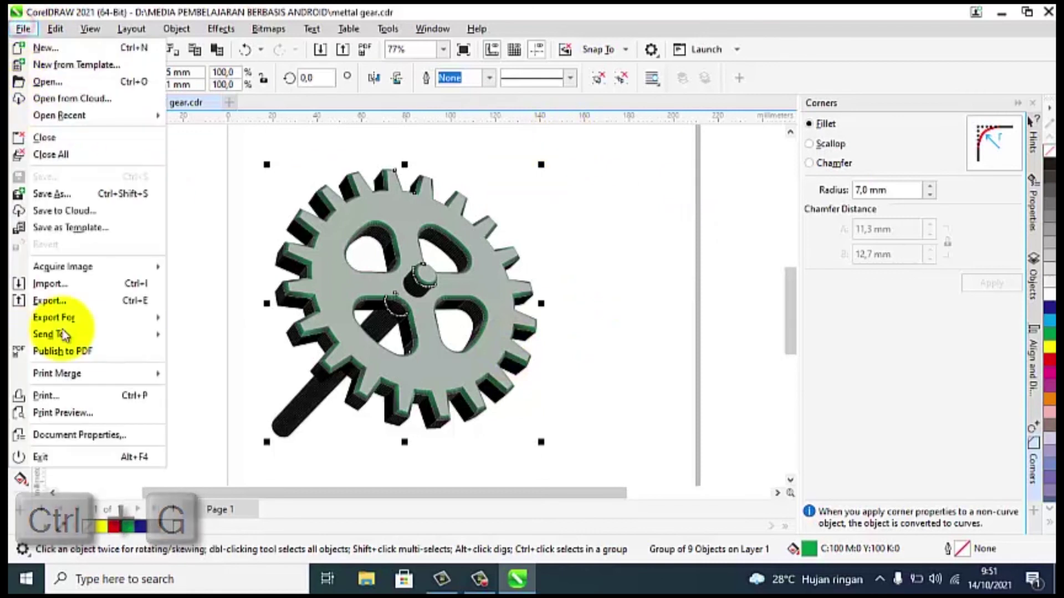
mouse_move(83, 339)
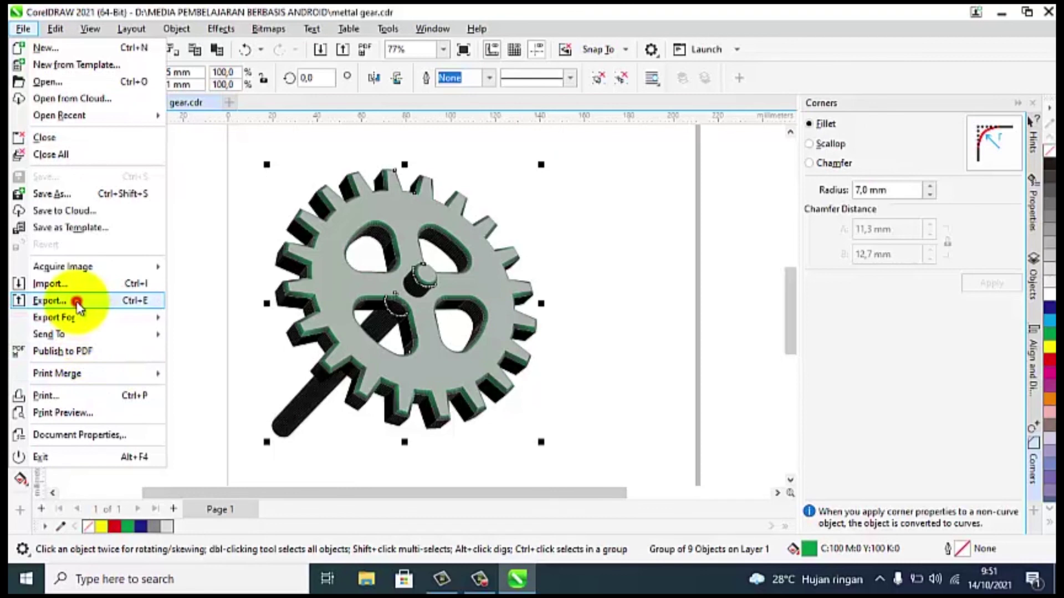
click(76, 302)
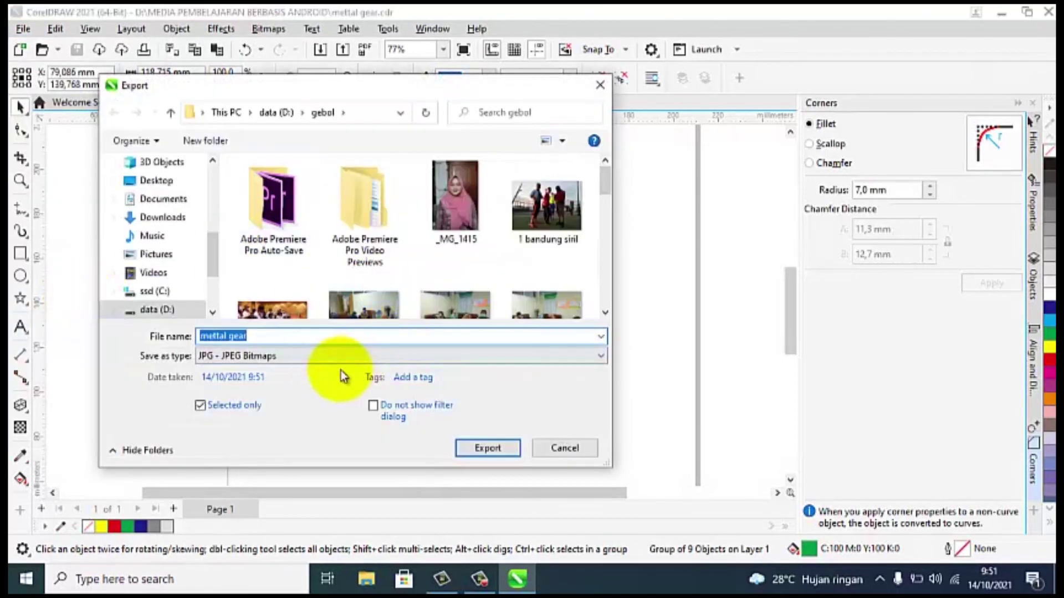
click(308, 357)
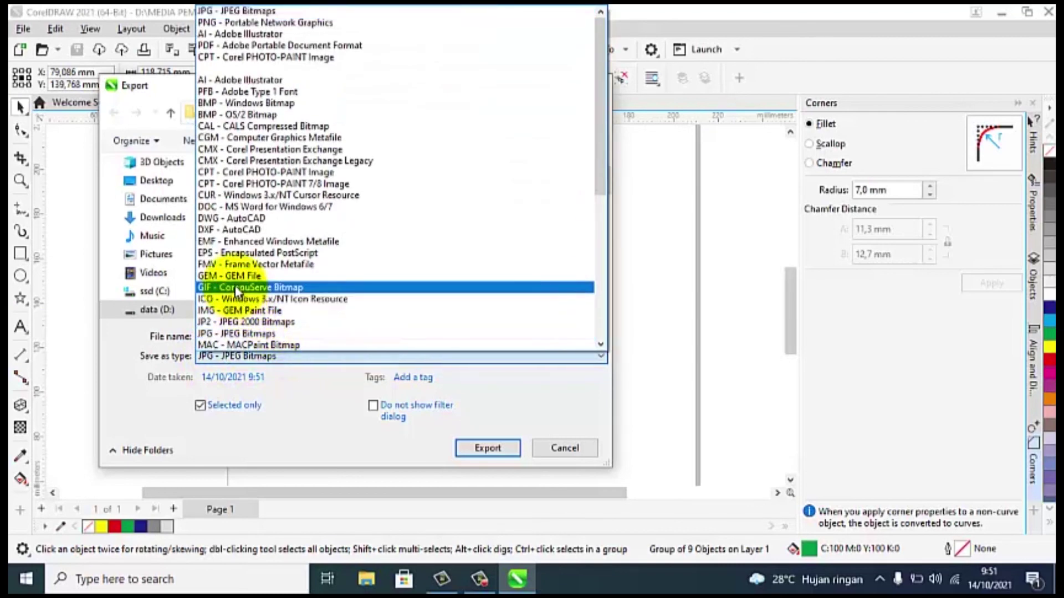
click(238, 22)
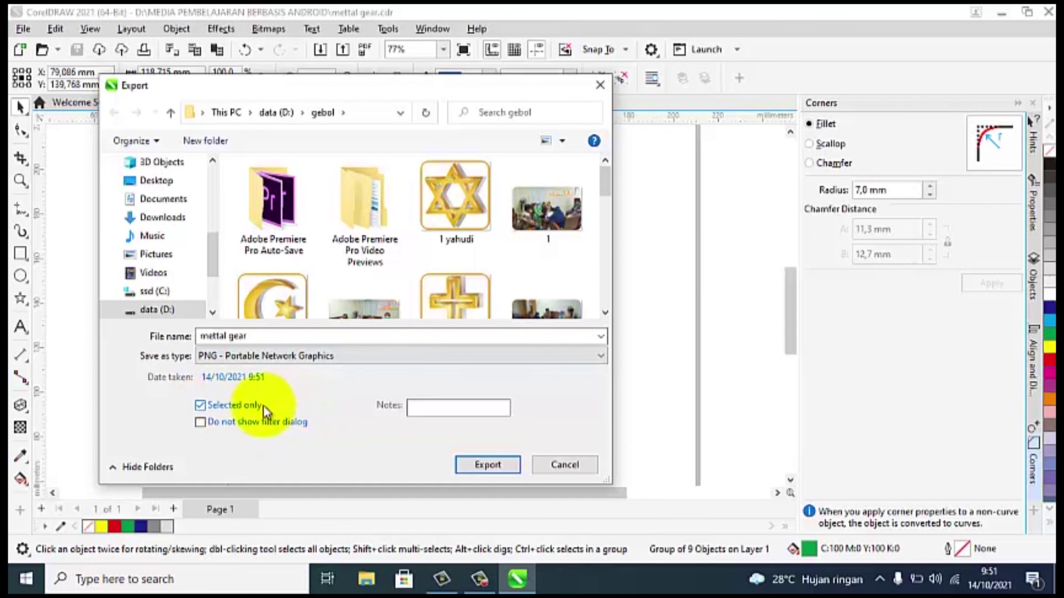
click(486, 466)
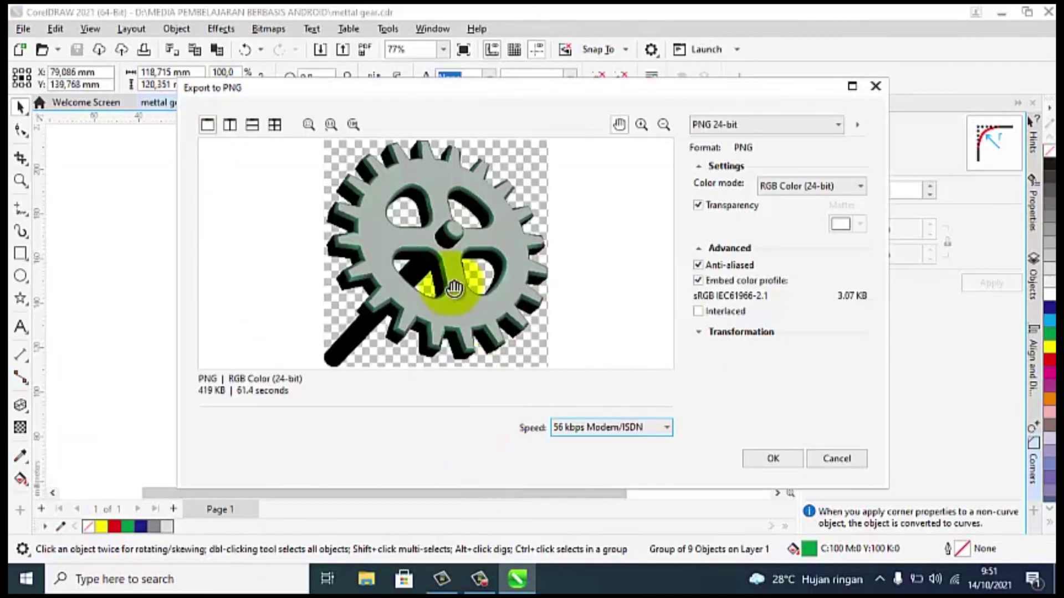
click(771, 459)
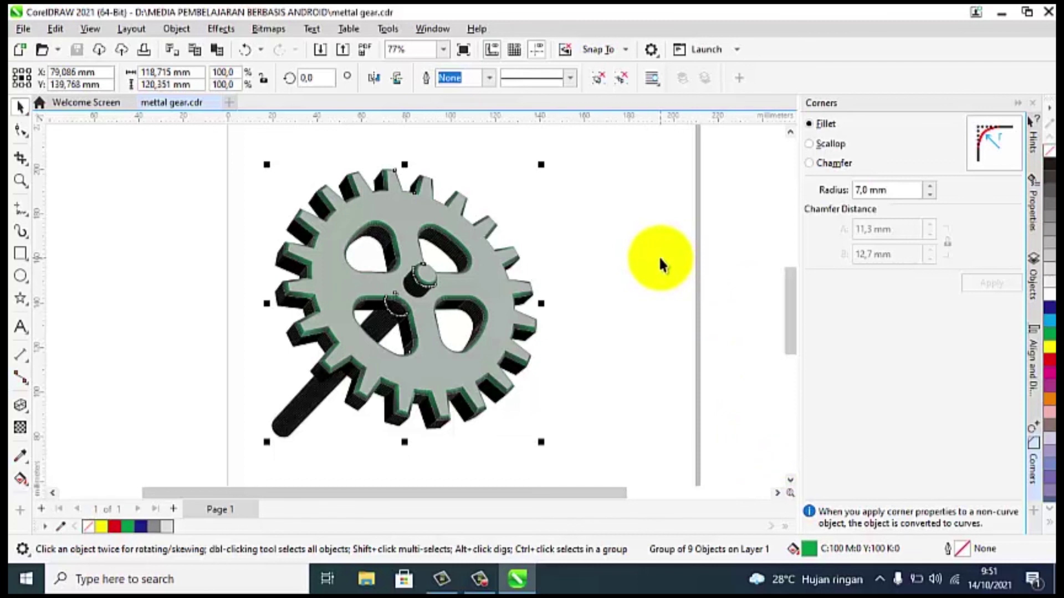
Switch to File Explorer and open the exported mettal gear PNG from the recent files to view it
click(365, 580)
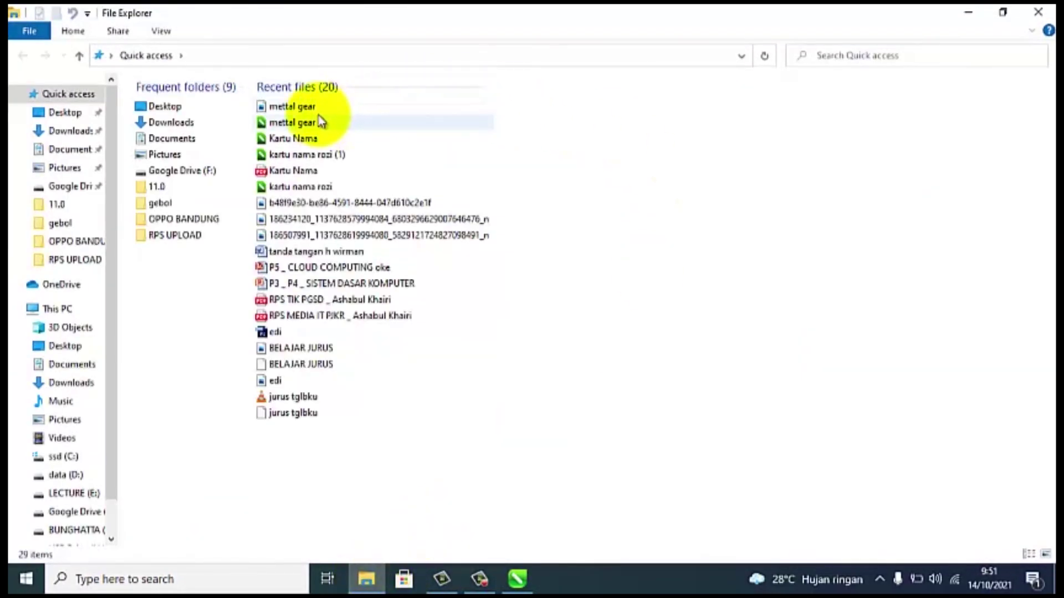
click(328, 113)
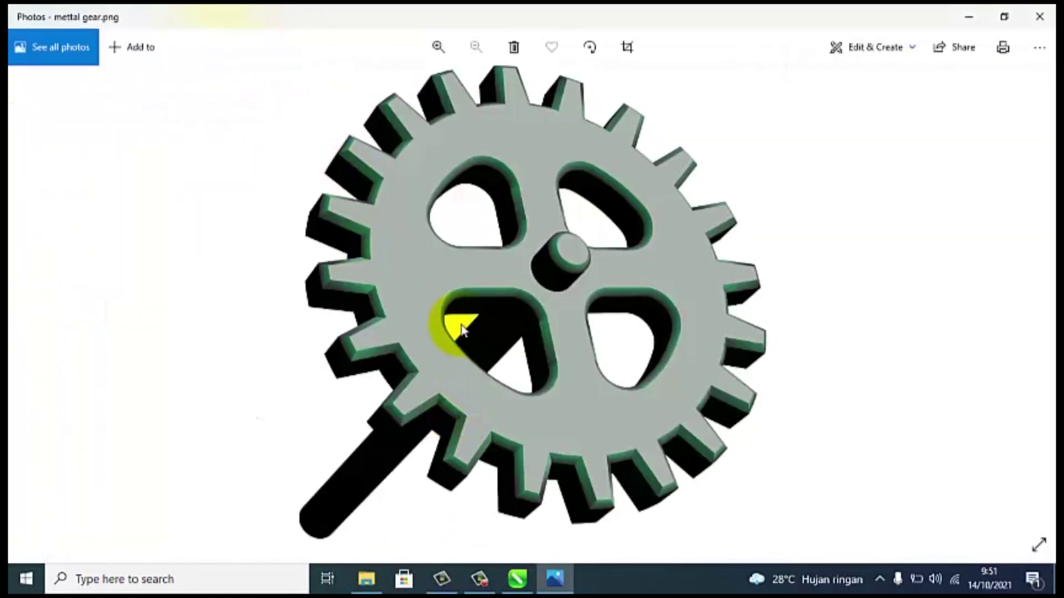
Examine the exported gear image up close, checking the bevelled edges of the cutouts, teeth and central cylinder
scroll(462, 309, up, 5)
scroll(463, 312, up, 3)
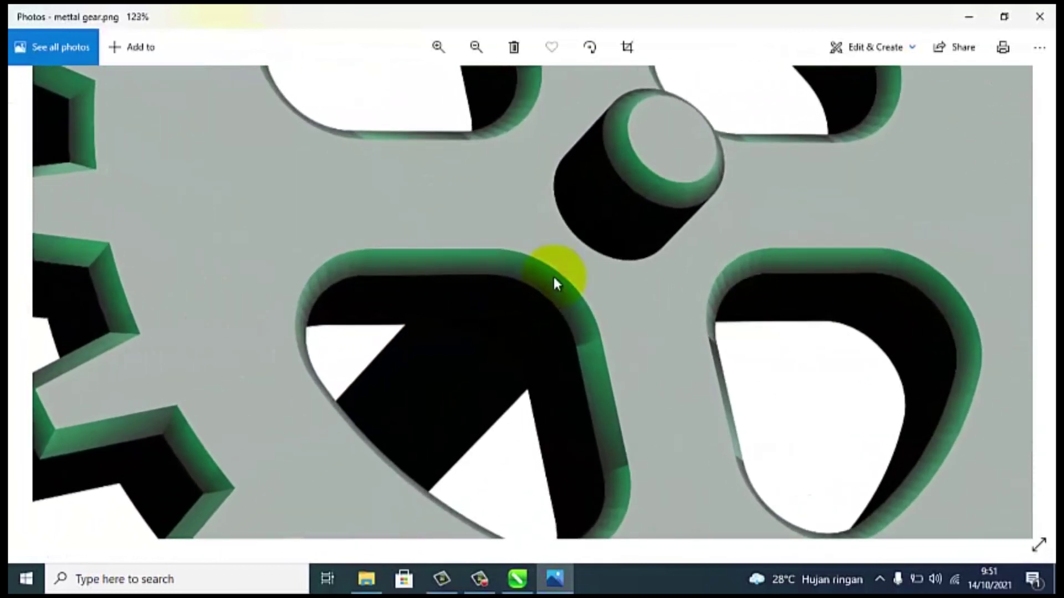
scroll(673, 206, down, 8)
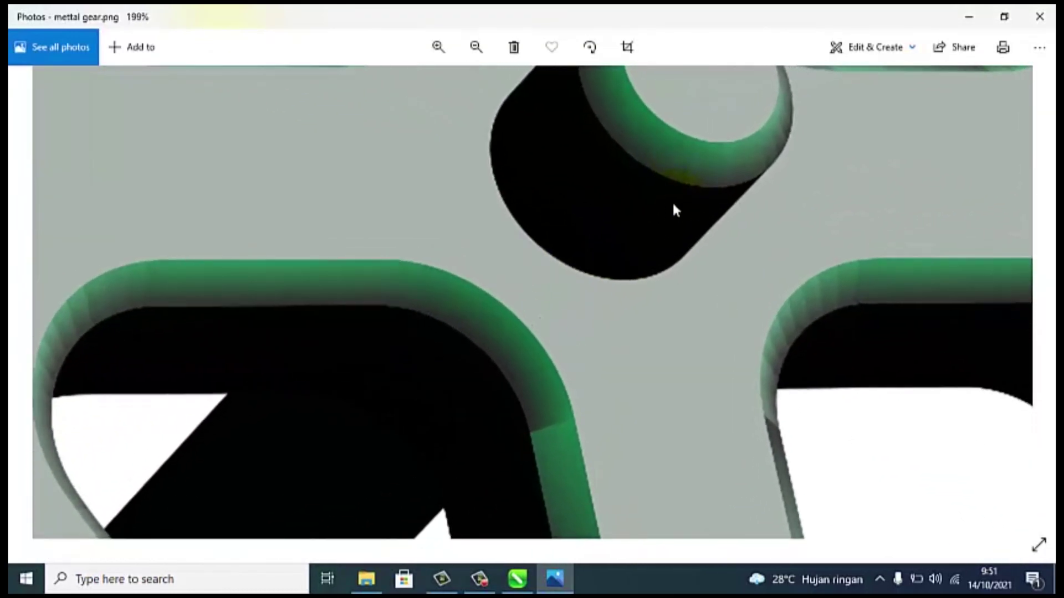
scroll(673, 203, down, 2)
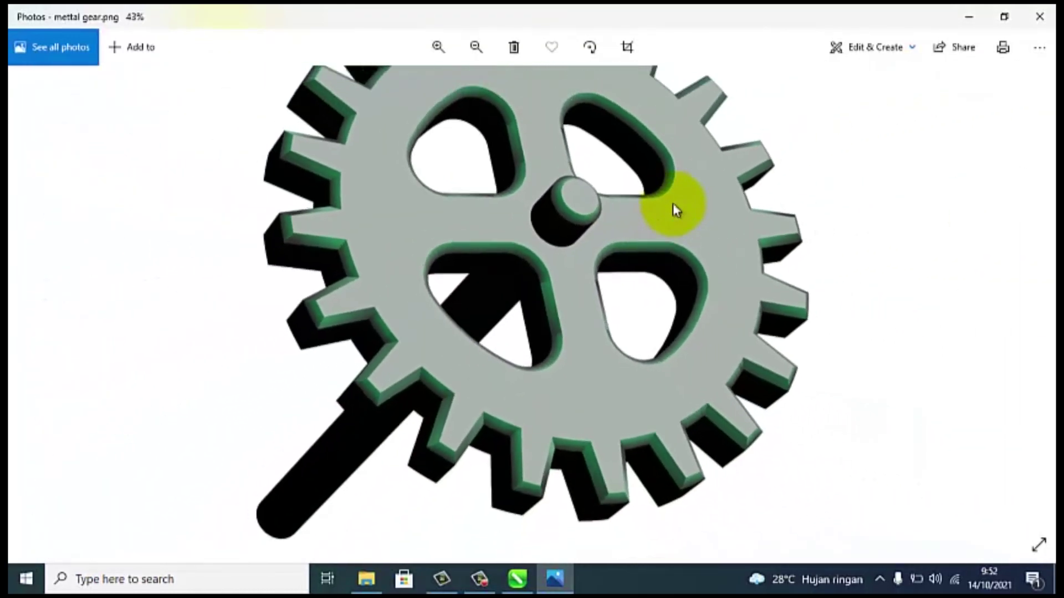
scroll(492, 158, up, 2)
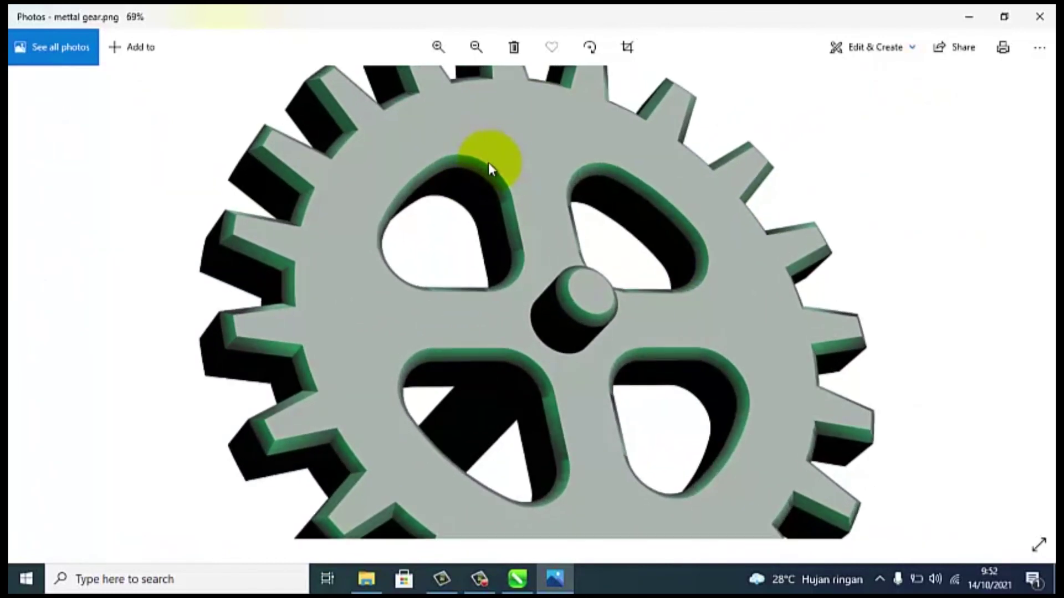
scroll(221, 316, up, 5)
scroll(744, 245, up, 3)
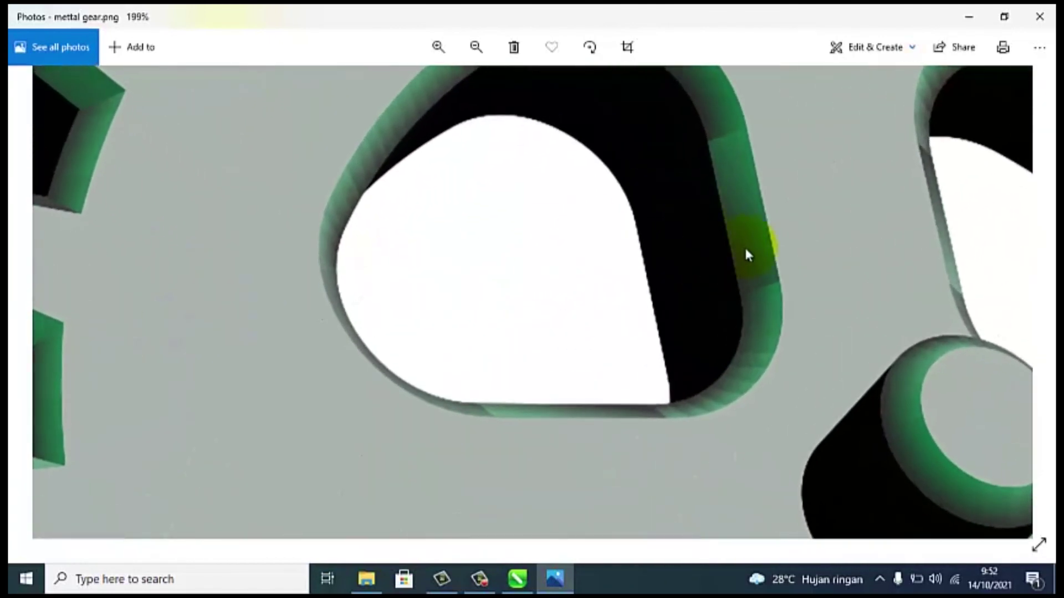
scroll(748, 426, down, 2)
scroll(746, 425, down, 5)
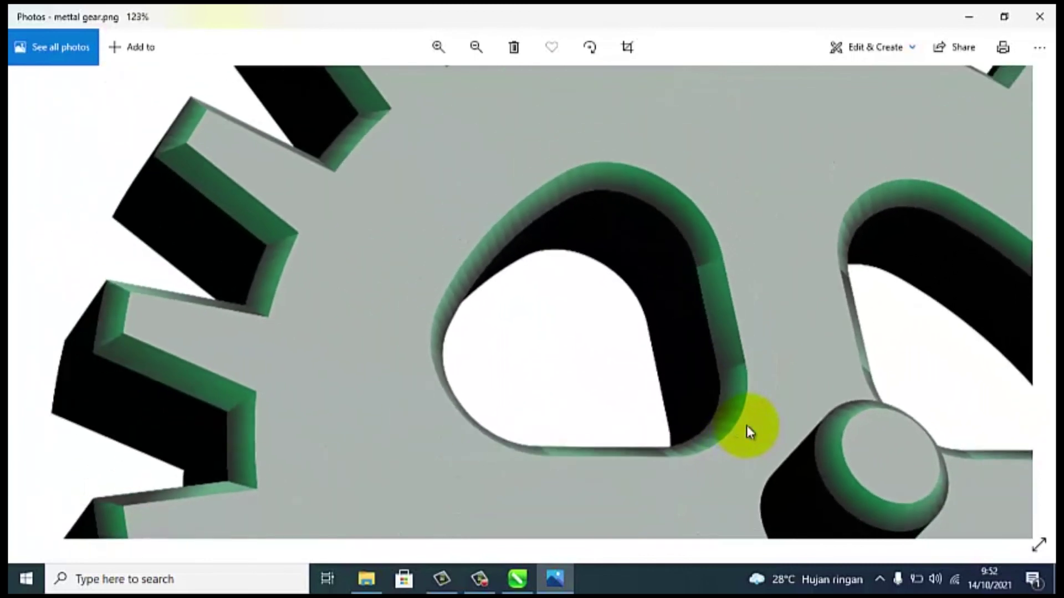